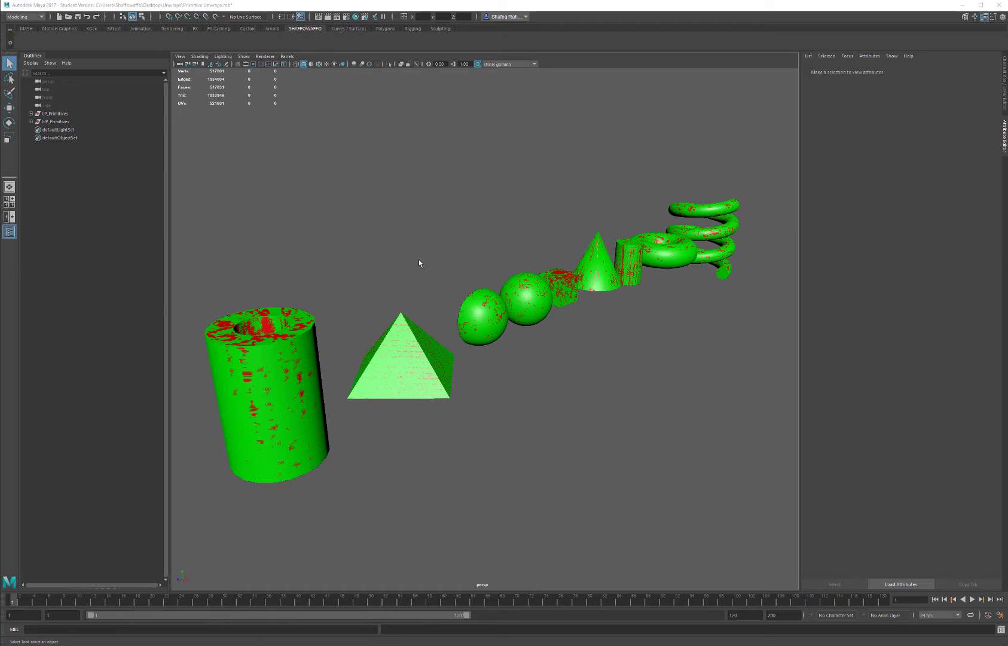
- Expand the HP_Primitives and LP_Primitives groups in the Outliner to list their meshes
click(31, 122)
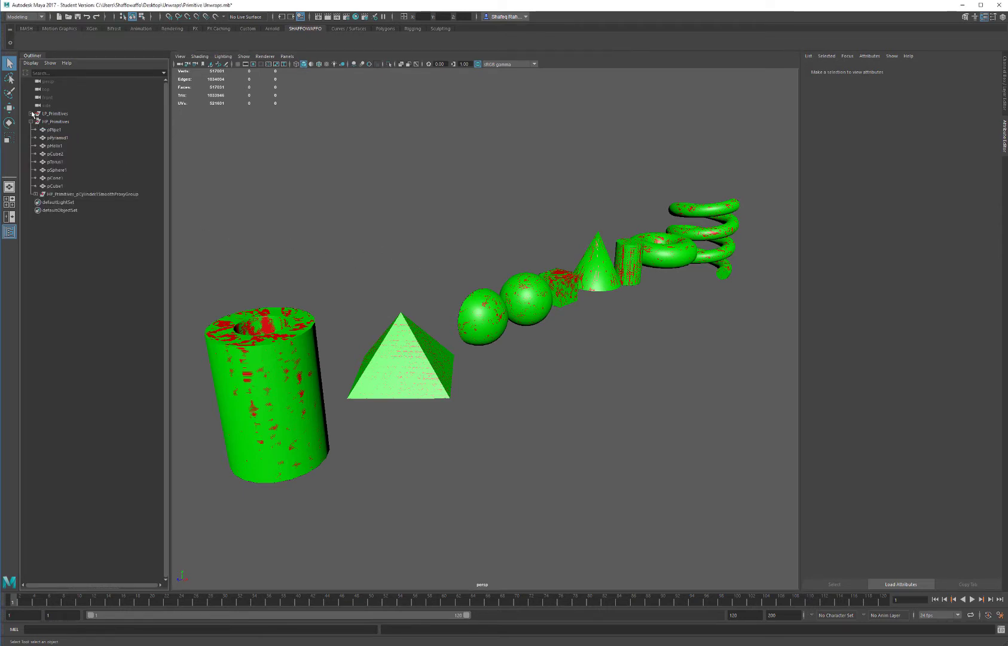
click(31, 113)
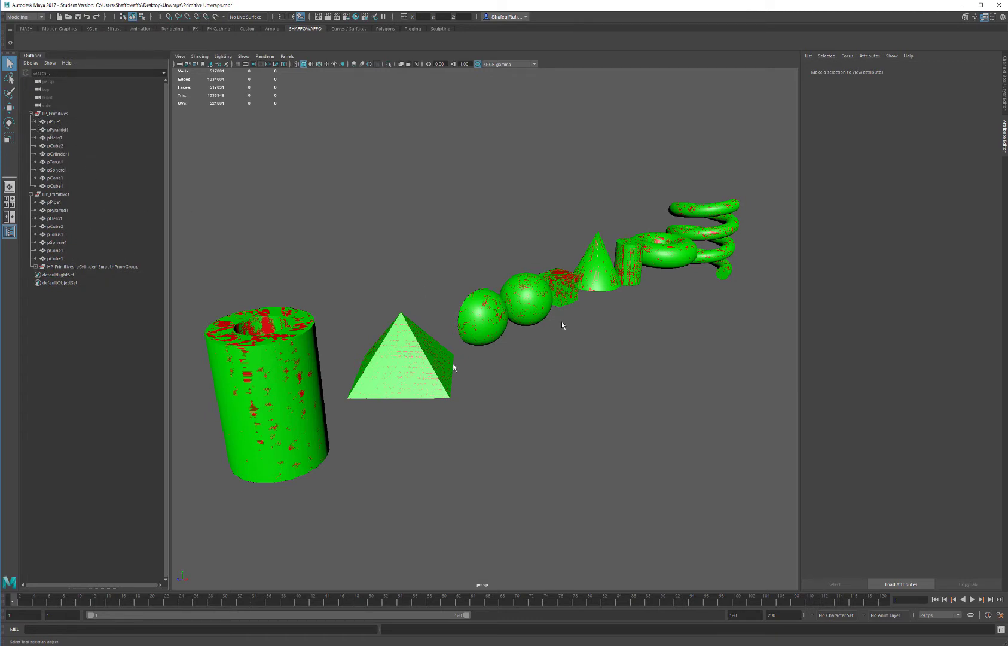
mouse_move(525, 305)
alt+mouse_down()
mouse_move(546, 263)
mouse_move(501, 280)
mouse_move(493, 270)
mouse_move(508, 274)
mouse_move(543, 252)
mouse_move(525, 296)
mouse_move(537, 293)
alt+mouse_up()
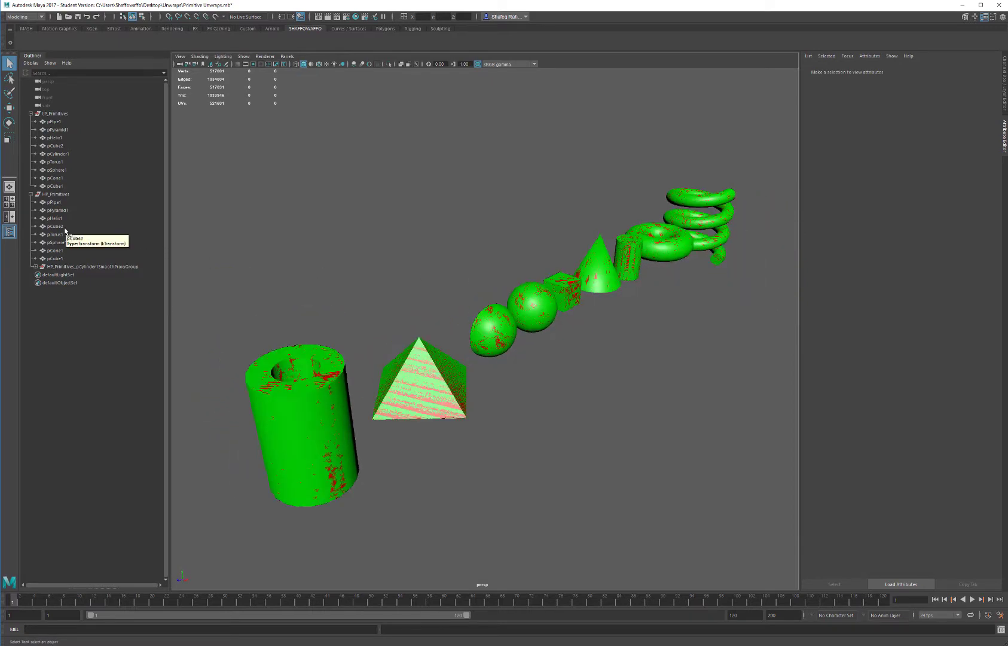
alt+drag(487, 266, 515, 261)
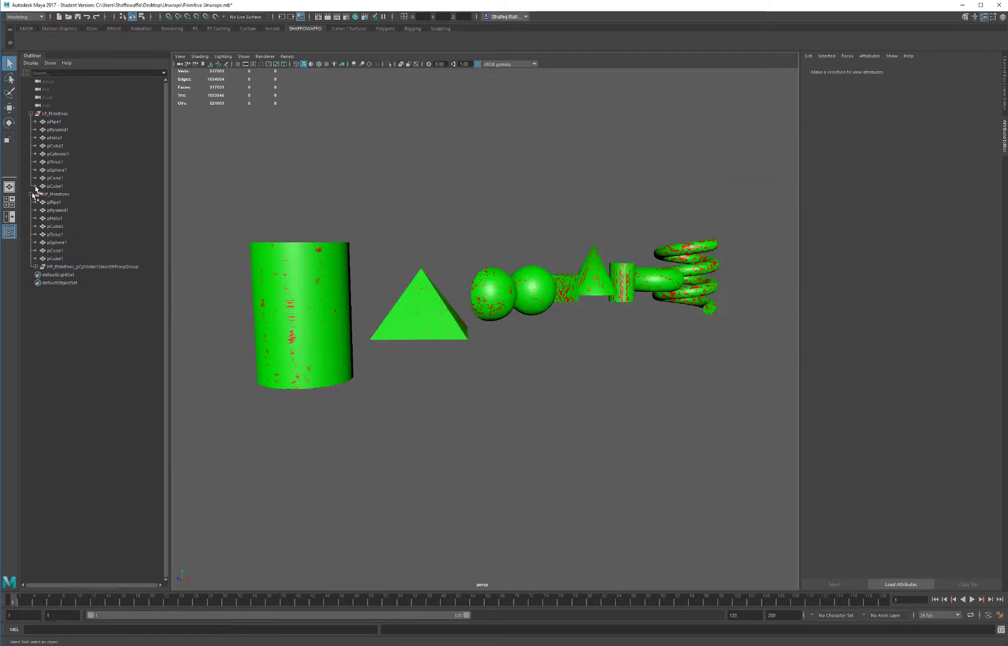
- Move the whole HP_Primitives group sideways along the X axis, clear of the low-poly set
click(66, 195)
alt+drag(412, 281, 434, 289)
key(w)
drag(590, 287, 529, 228)
click(423, 218)
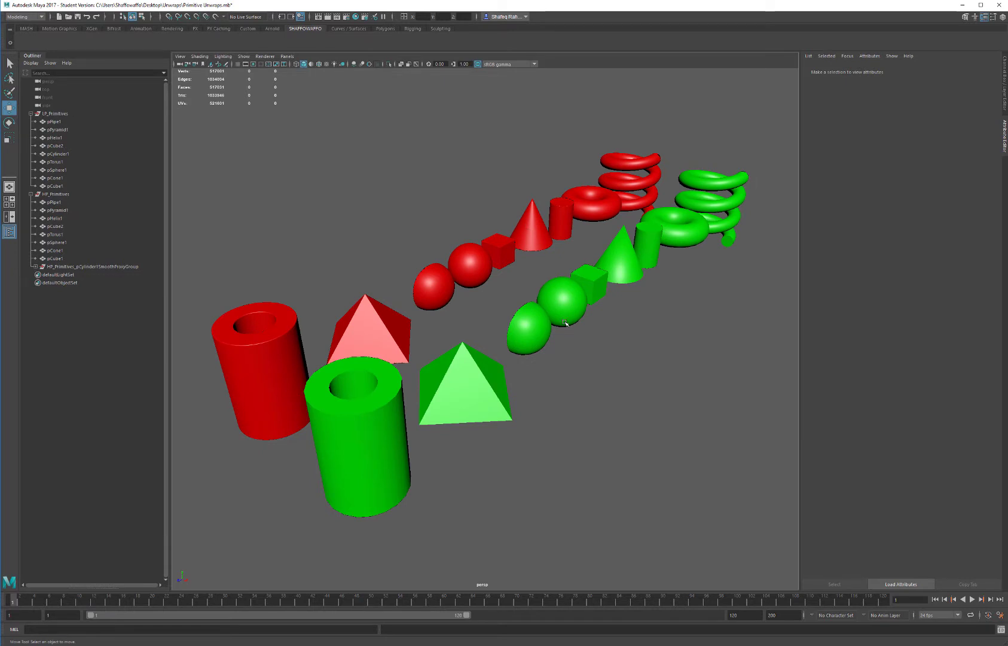
- Examine the mesh density of the high-poly pyramid and the egg-shaped pCube2, and compare the two rows of primitives
alt+right_drag(397, 249, 437, 444)
click(412, 347)
alt+middle_drag(529, 257, 441, 320)
click(443, 385)
alt+middle_drag(543, 281, 444, 314)
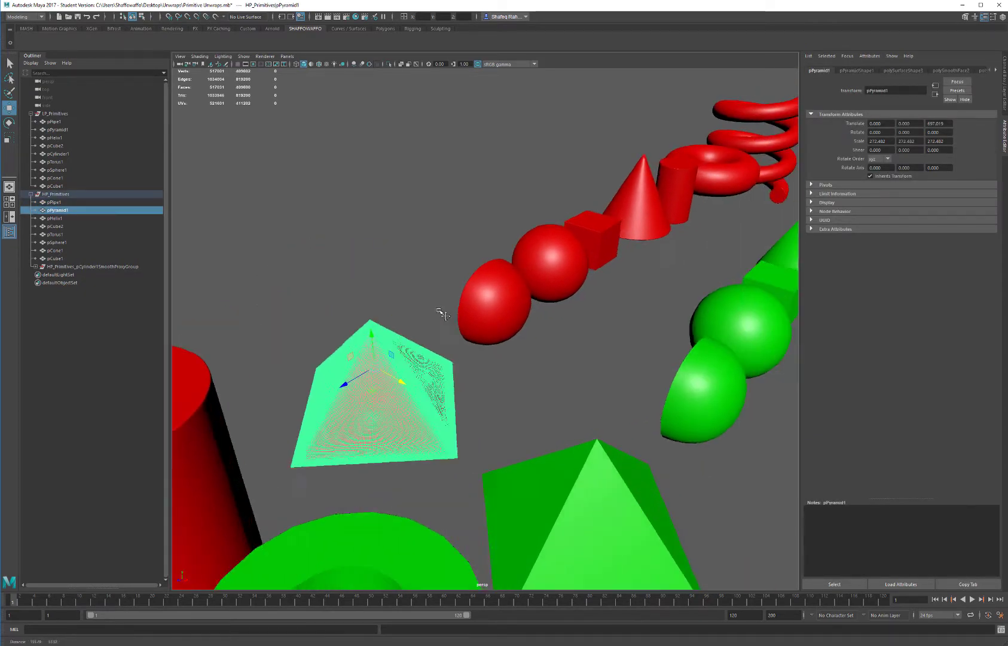
alt+right_drag(442, 314, 472, 374)
click(577, 315)
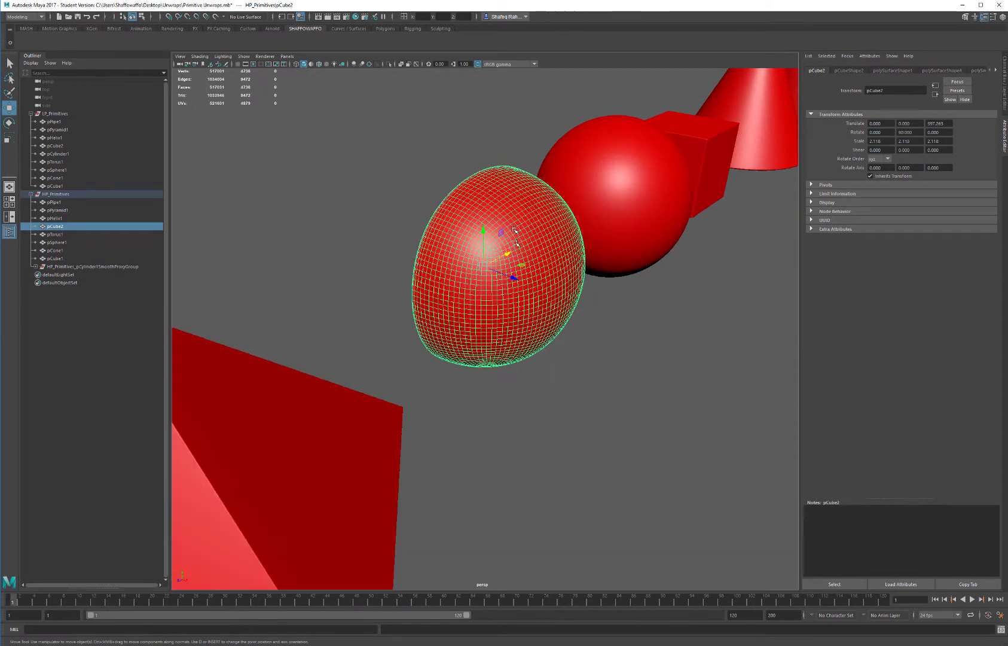
click(654, 453)
alt+right_drag(654, 452, 605, 297)
alt+drag(605, 298, 601, 239)
alt+middle_drag(603, 329, 567, 252)
alt+right_drag(566, 251, 574, 338)
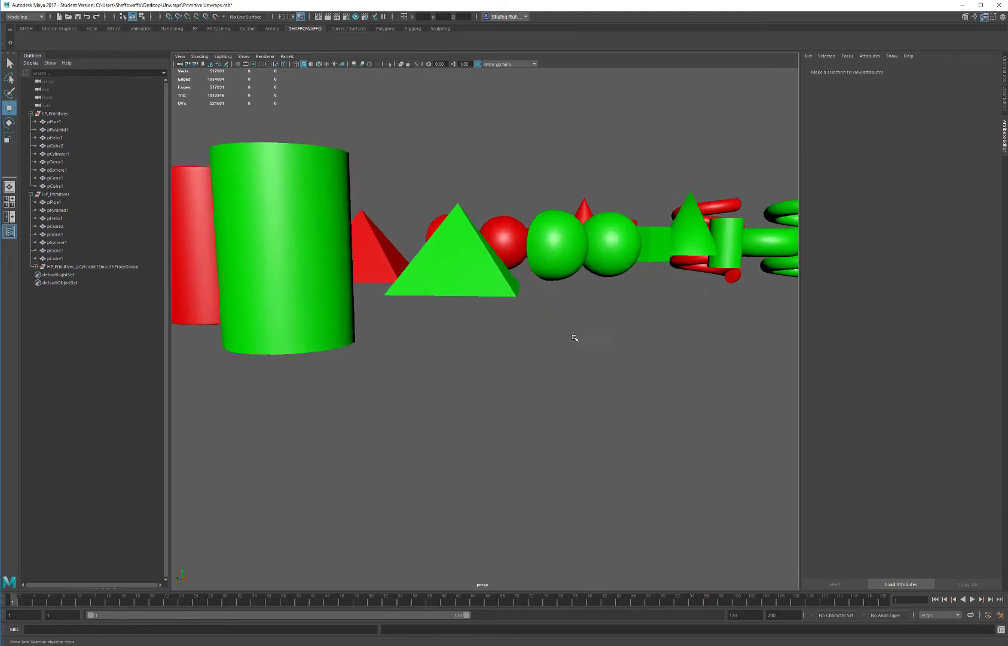
- Toggle the low-poly pipe between its unsmoothed, cage and smooth mesh previews to compare them, ending on the unsmoothed display
alt+drag(574, 337, 557, 299)
click(373, 367)
alt+right_drag(374, 367, 466, 377)
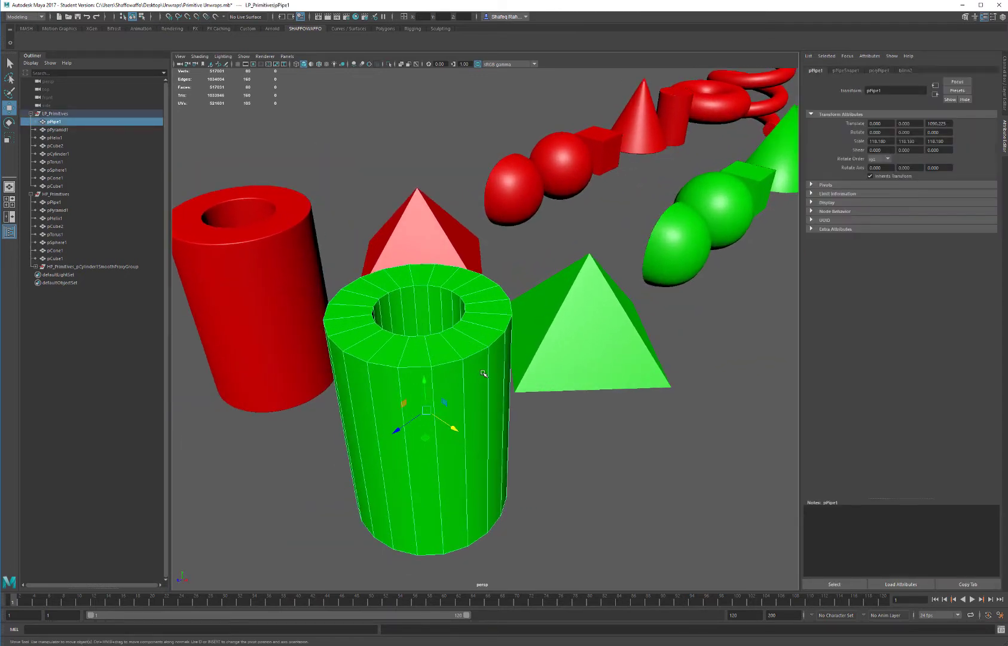
key(3)
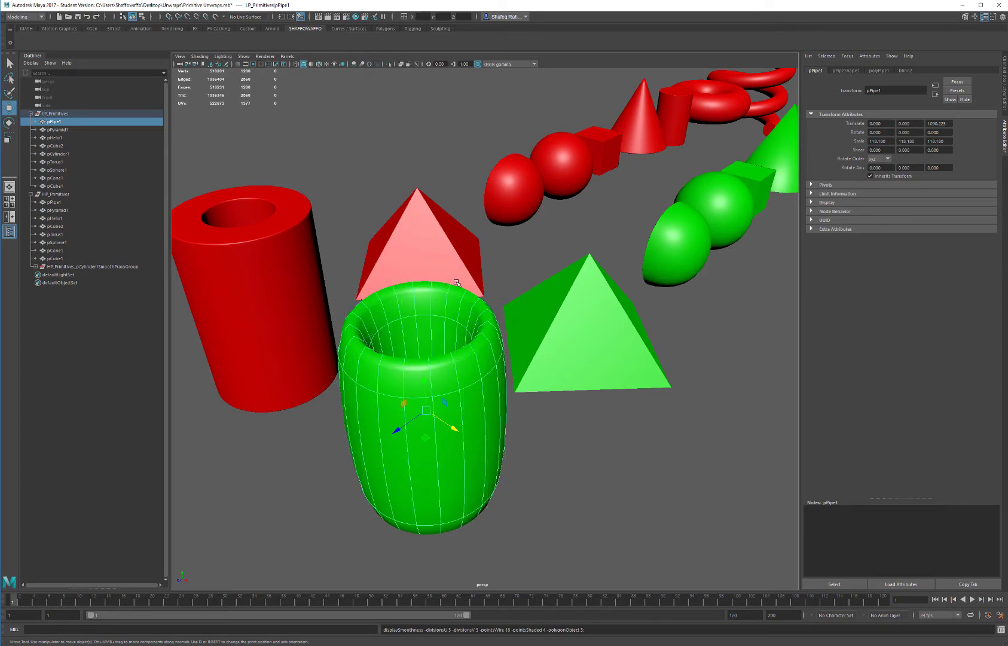
key(1)
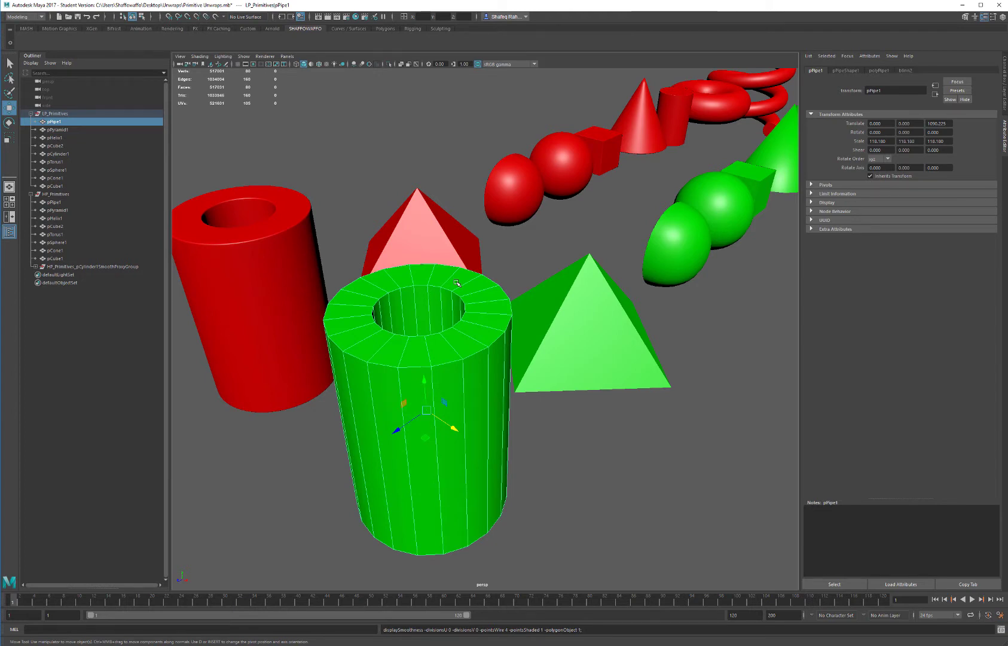
key(2)
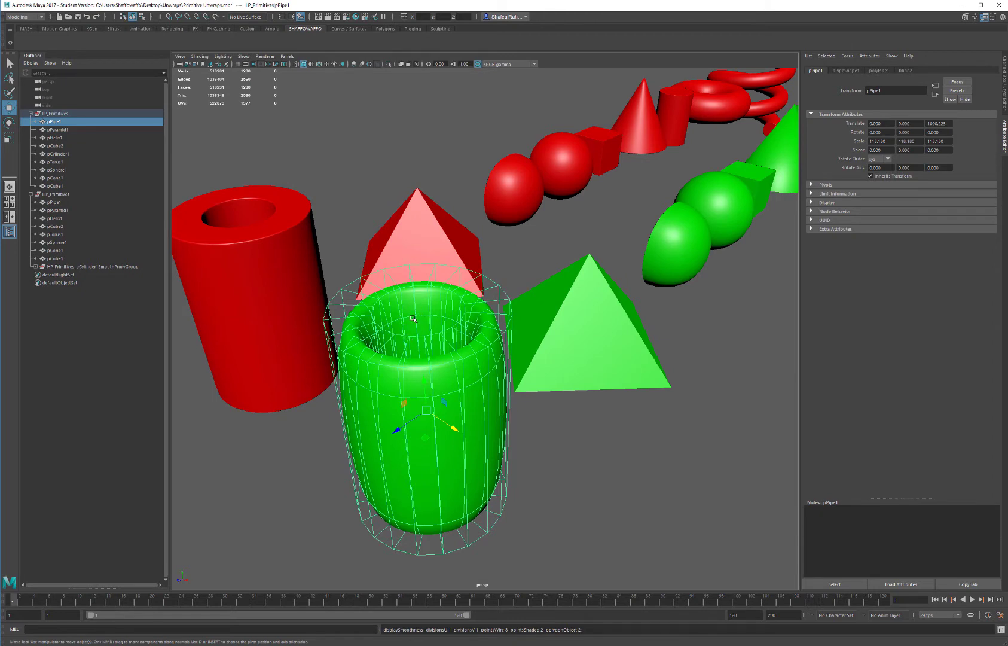
key(3)
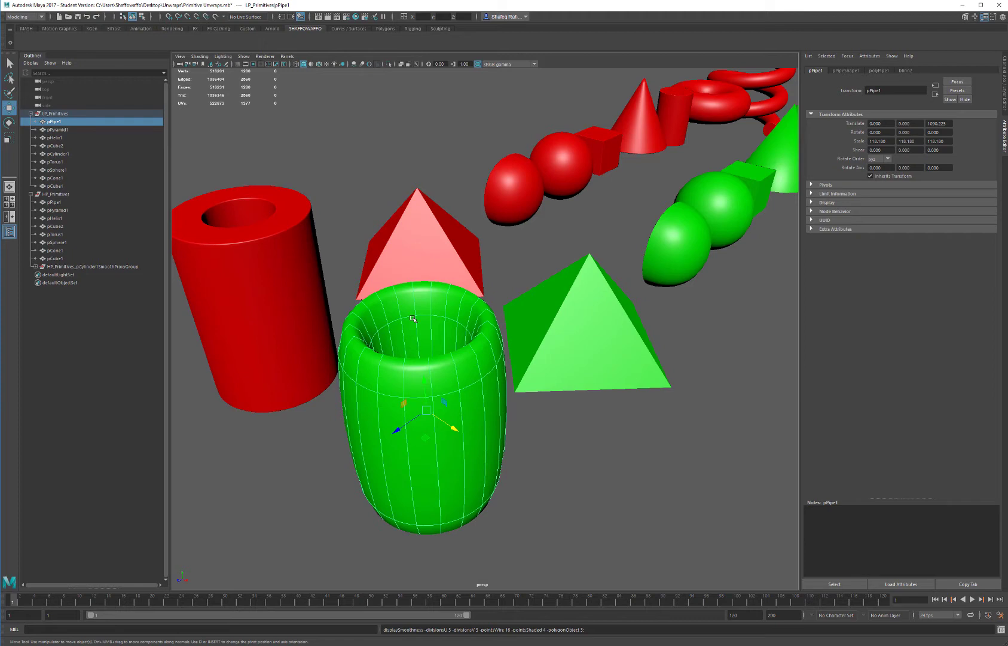
key(1)
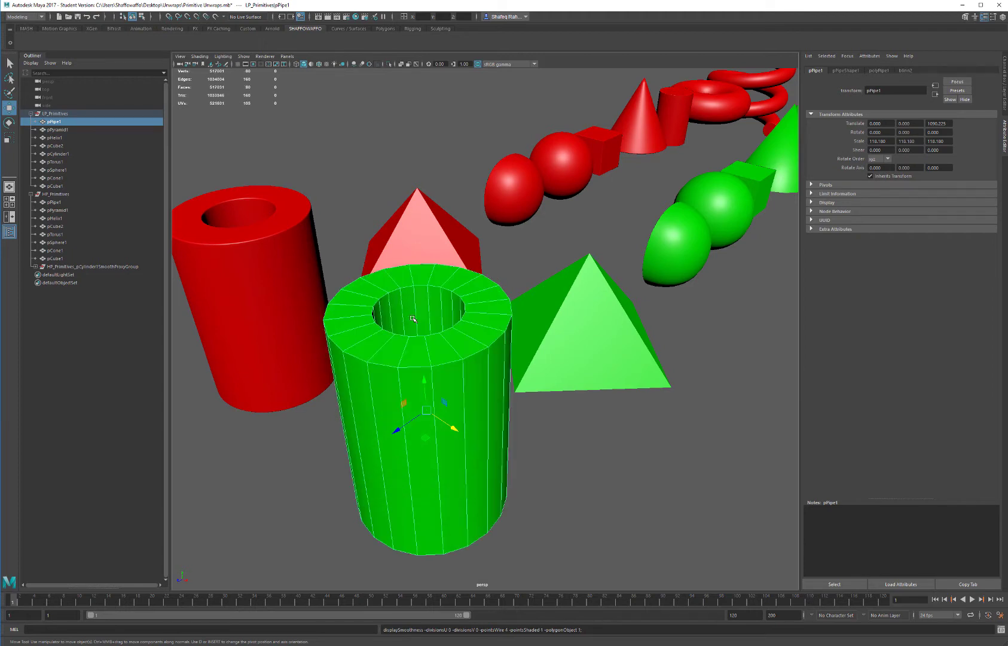
key(3)
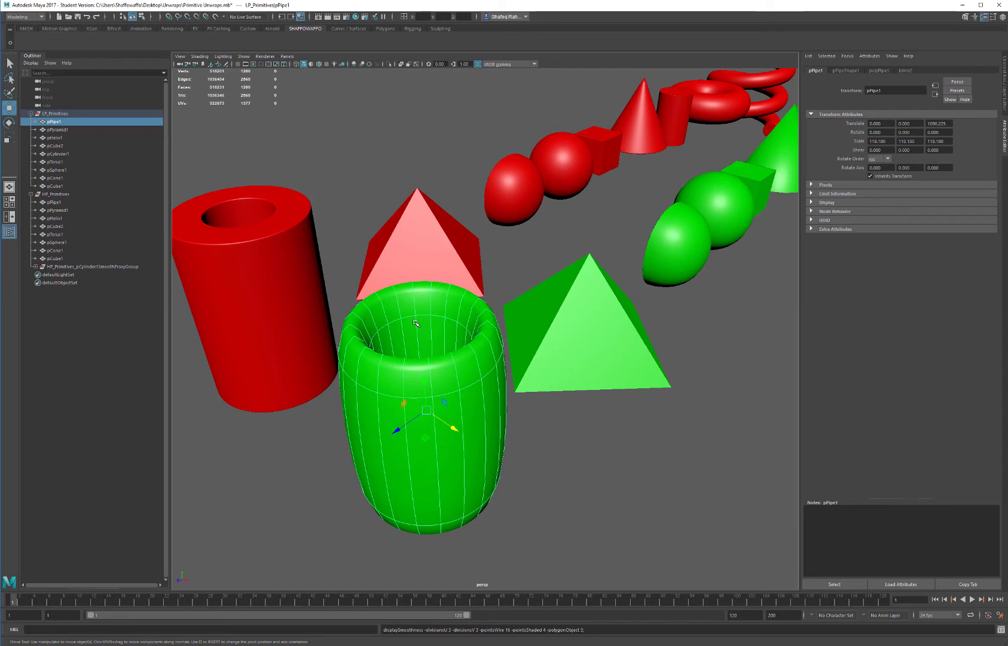
key(1)
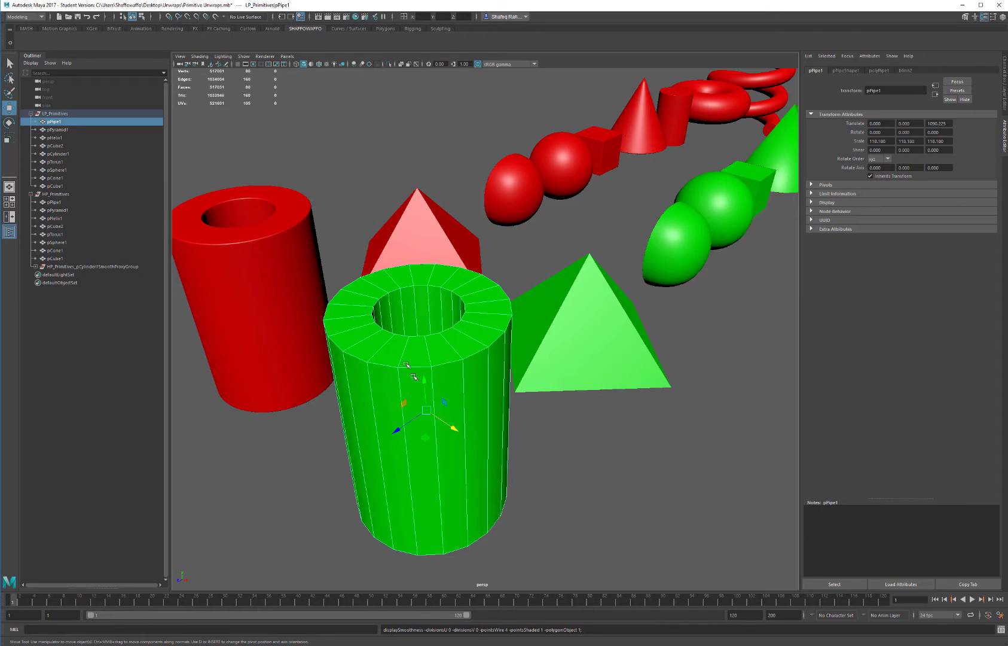
key(3)
key(1)
- Apply Smooth to the low-poly pipe with 2 divisions
right_drag(442, 343, 448, 391)
click(750, 223)
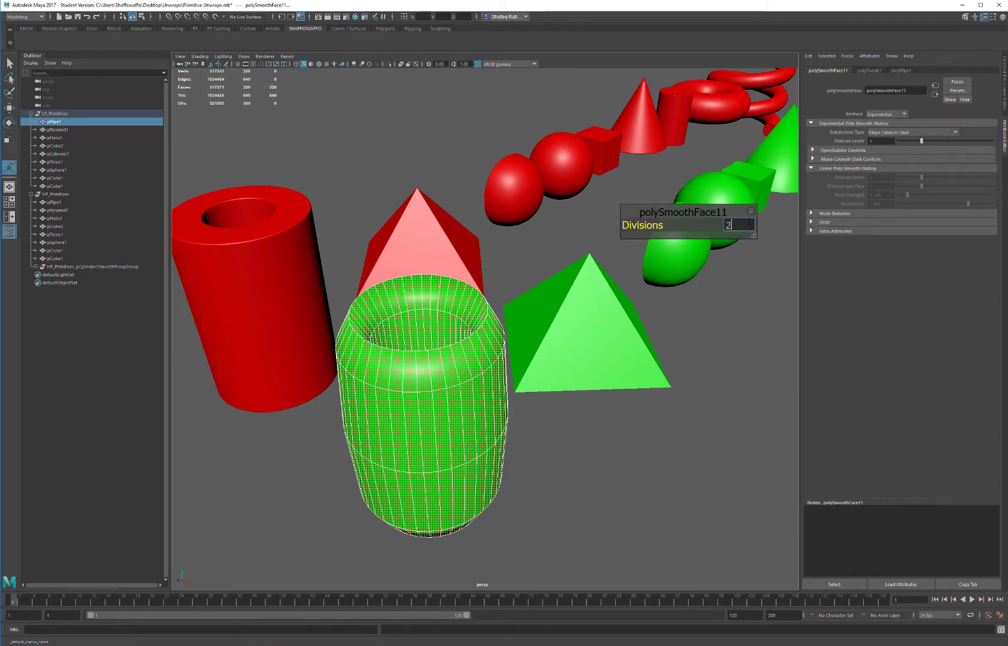
text(2)
key(Return)
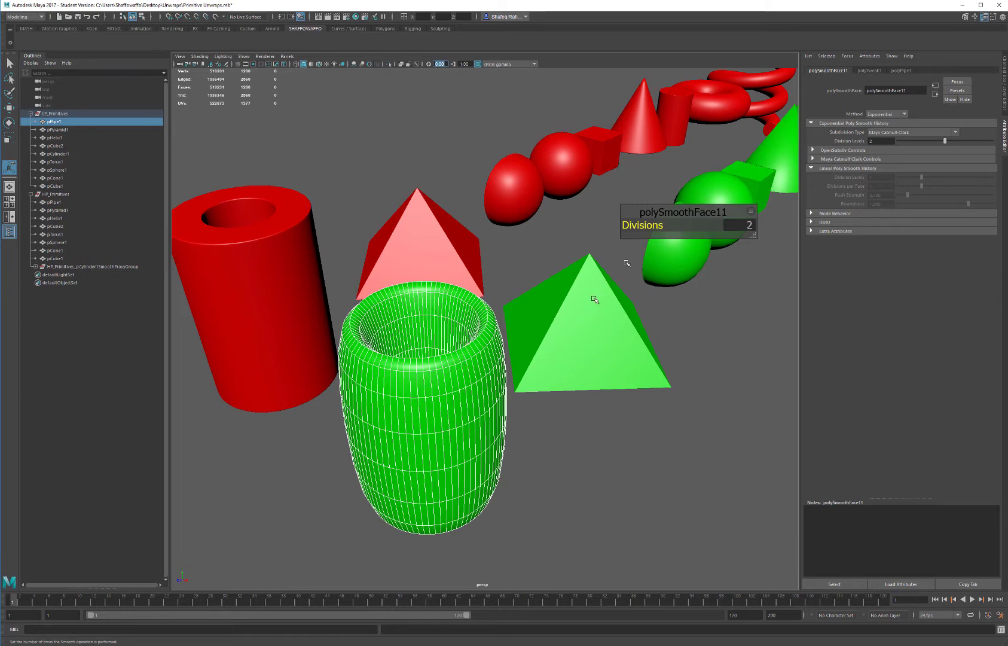
- Undo the smoothing of the low-poly pipe
click(585, 223)
key(ctrl+z)
key(ctrl+z)
key(ctrl+z)
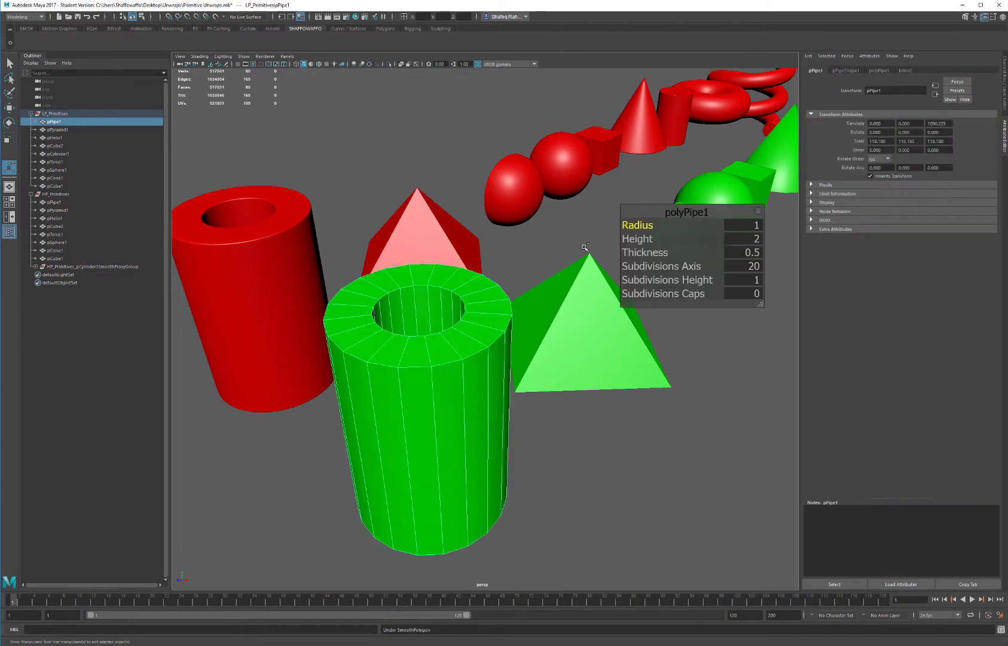
- Check the smoothing divisions of the high-poly primitives one by one, from the pipe to the helix
click(272, 248)
click(452, 229)
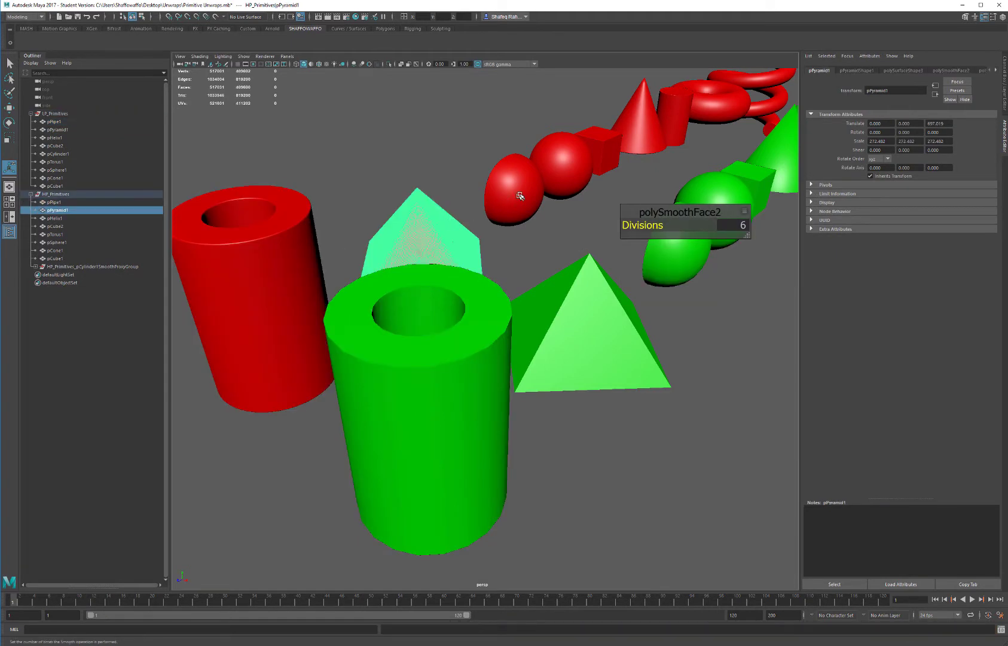
click(520, 193)
click(579, 148)
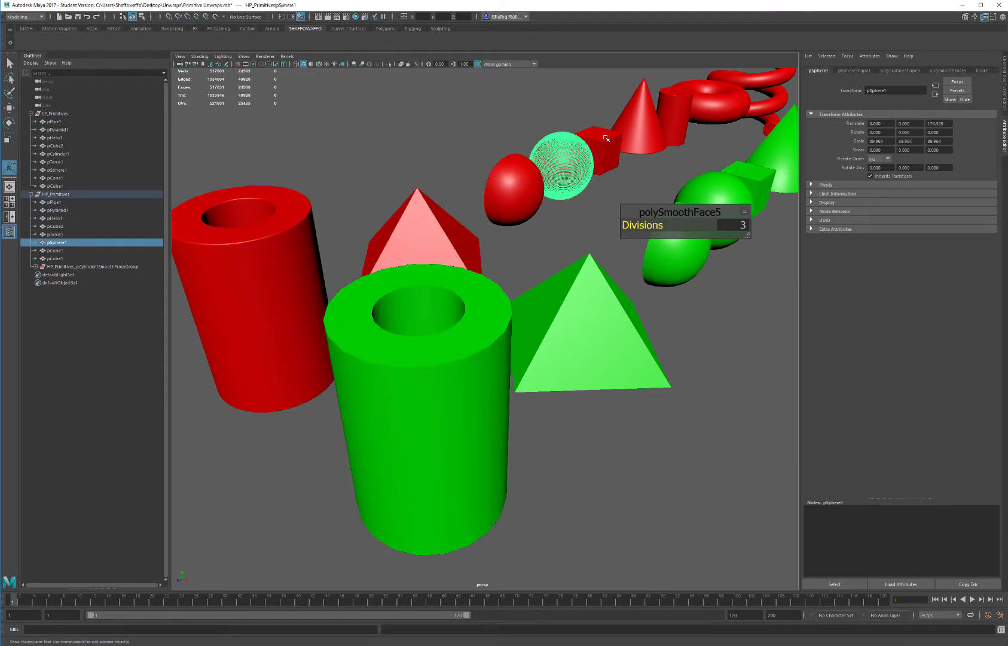
click(643, 126)
click(673, 117)
click(715, 104)
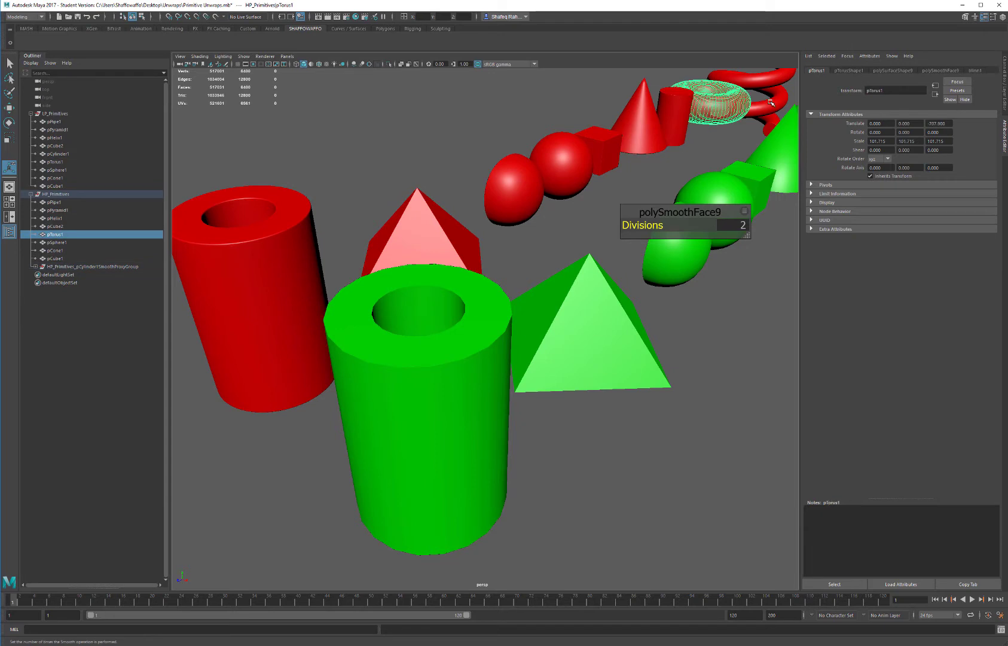
click(767, 108)
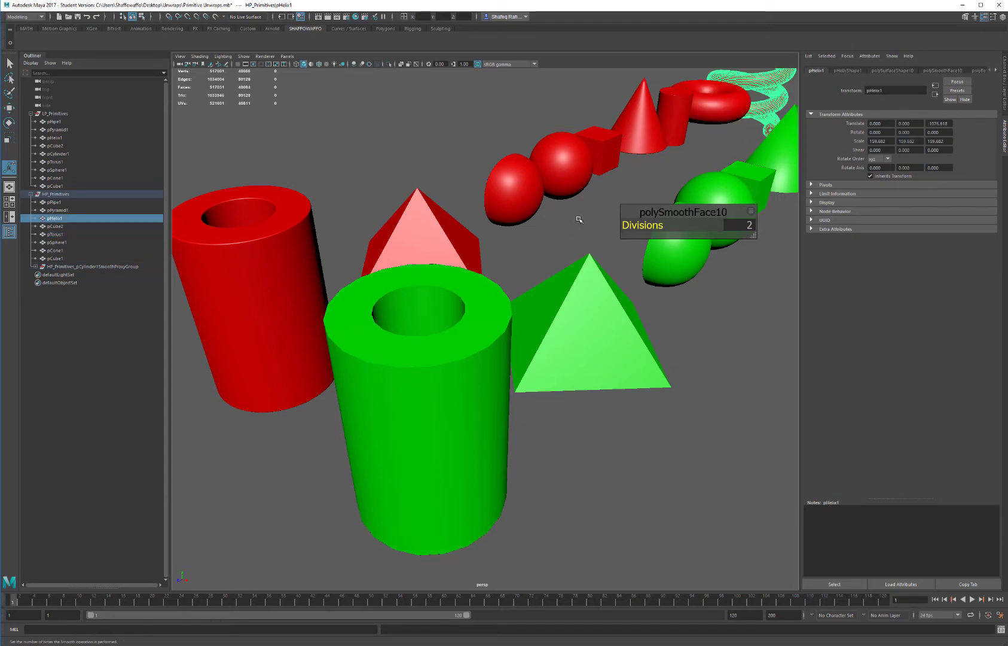
key(q)
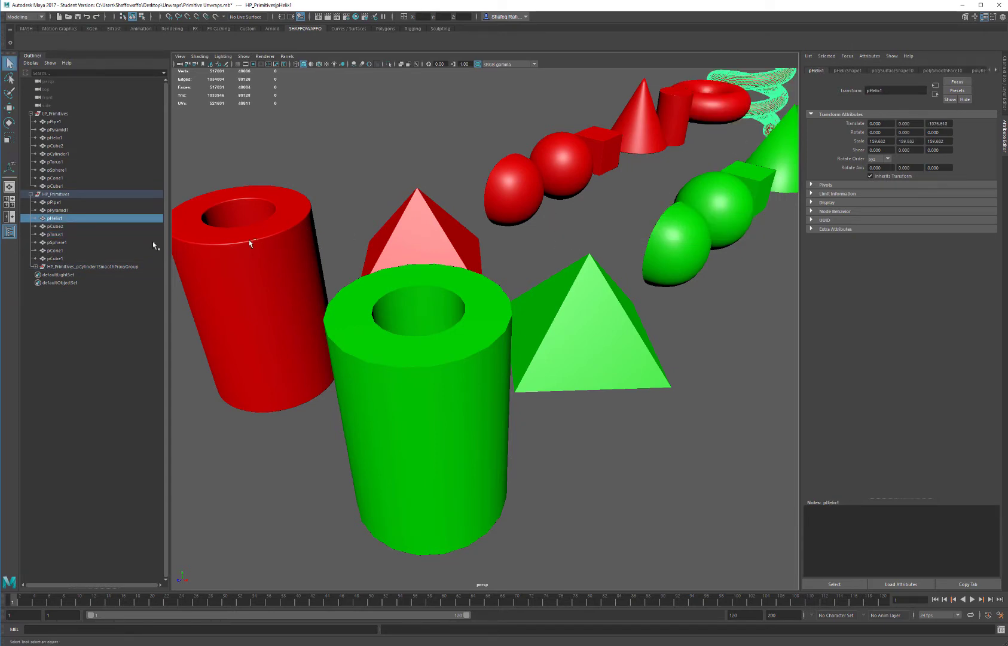
- Undo the recent selections, the preview changes and the move of the HP_Primitives group
key(ctrl+z)
key(ctrl+z)
key(ctrl+z)
key(ctrl+z)
key(ctrl+z)
key(ctrl+z)
key(ctrl+z)
key(ctrl+z)
key(ctrl+z)
key(ctrl+z)
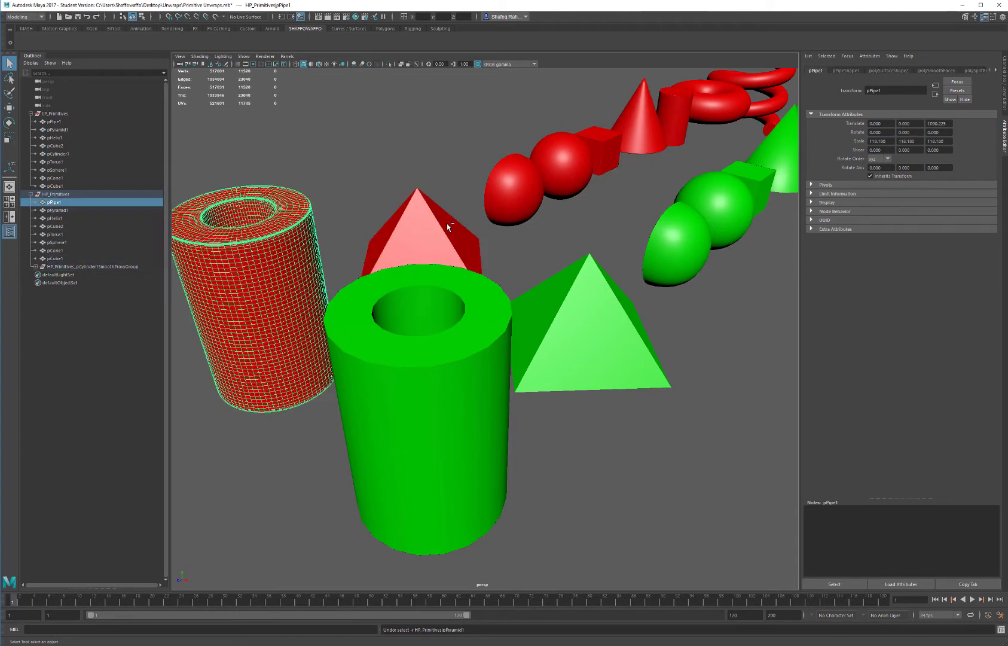
key(ctrl+z)
key(ctrl+z)
key(ctrl+z)
key(ctrl+z)
key(ctrl+z)
key(ctrl+z)
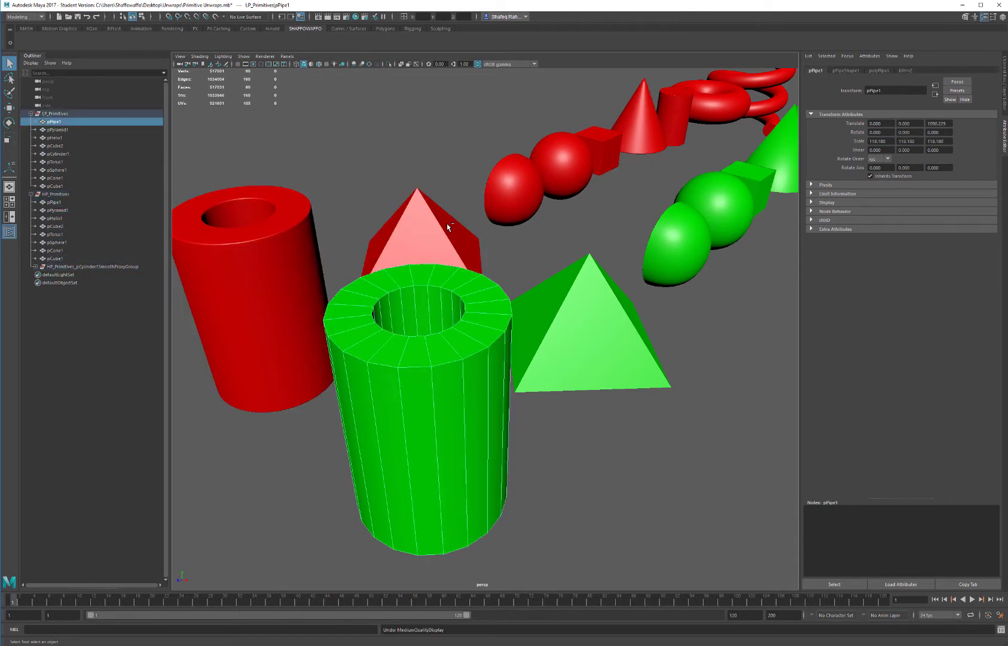
key(ctrl+z)
key(ctrl+z)
key(ctrl+z)
key(ctrl+z)
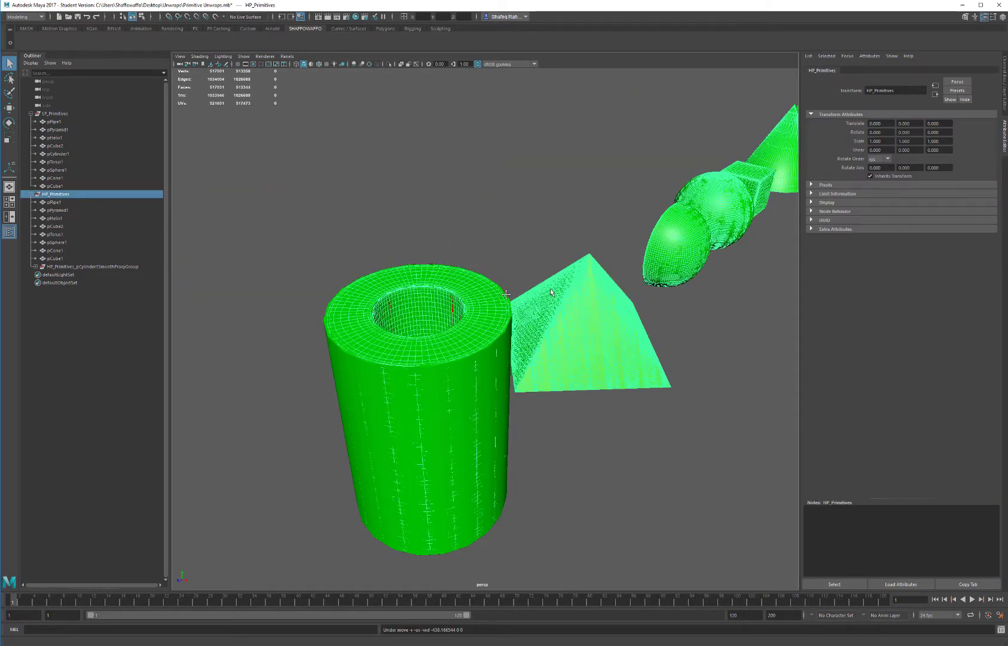
- Hide the HP_Primitives group so only the low-poly primitives are displayed
alt+drag(549, 288, 483, 239)
alt+right_drag(484, 238, 498, 182)
alt+drag(497, 182, 518, 195)
alt+middle_drag(518, 195, 526, 190)
alt+drag(525, 190, 477, 241)
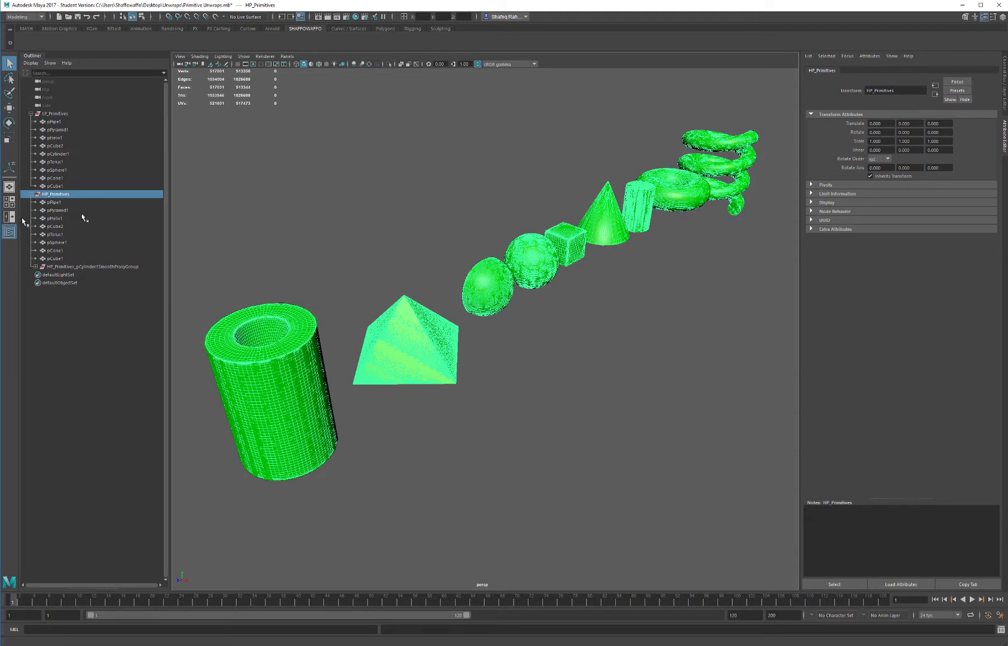
key(h)
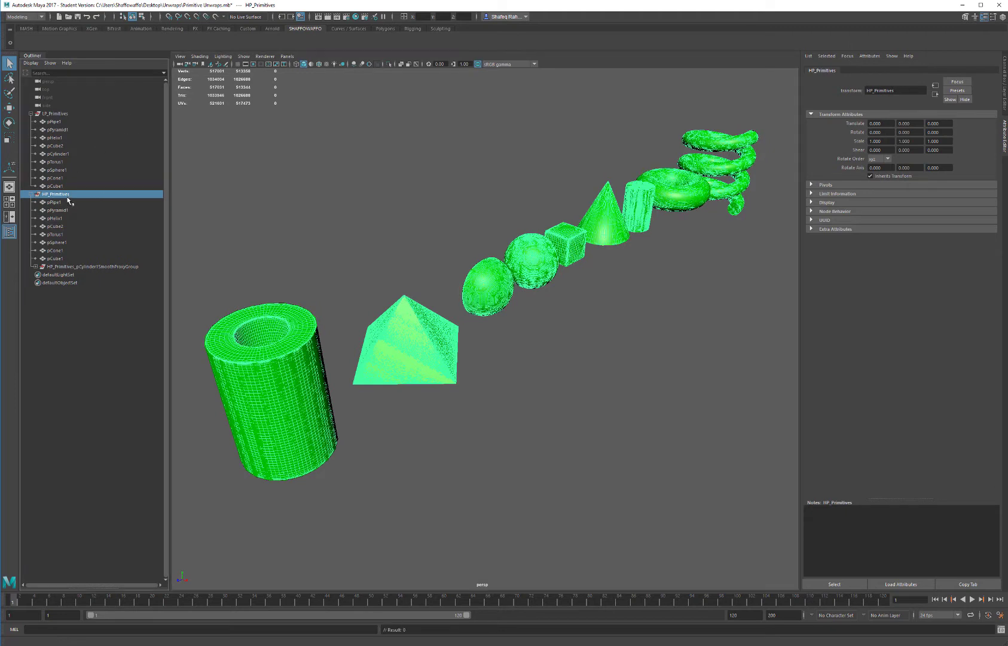
key(h)
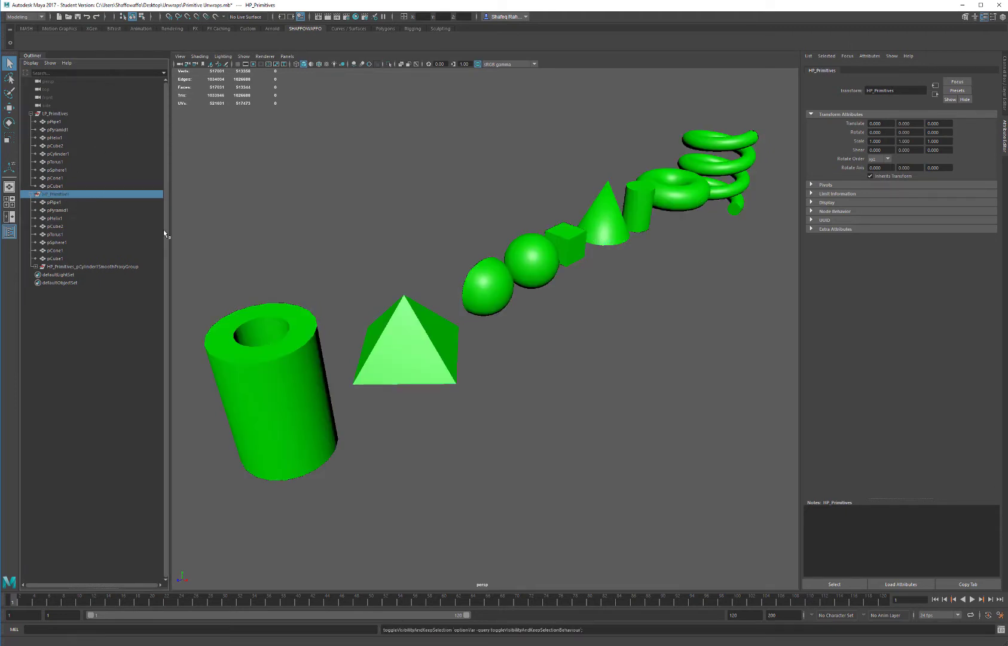
- Open the UV Editor for the low-poly pipe and move its window away from the model
alt+drag(423, 252, 466, 284)
click(287, 373)
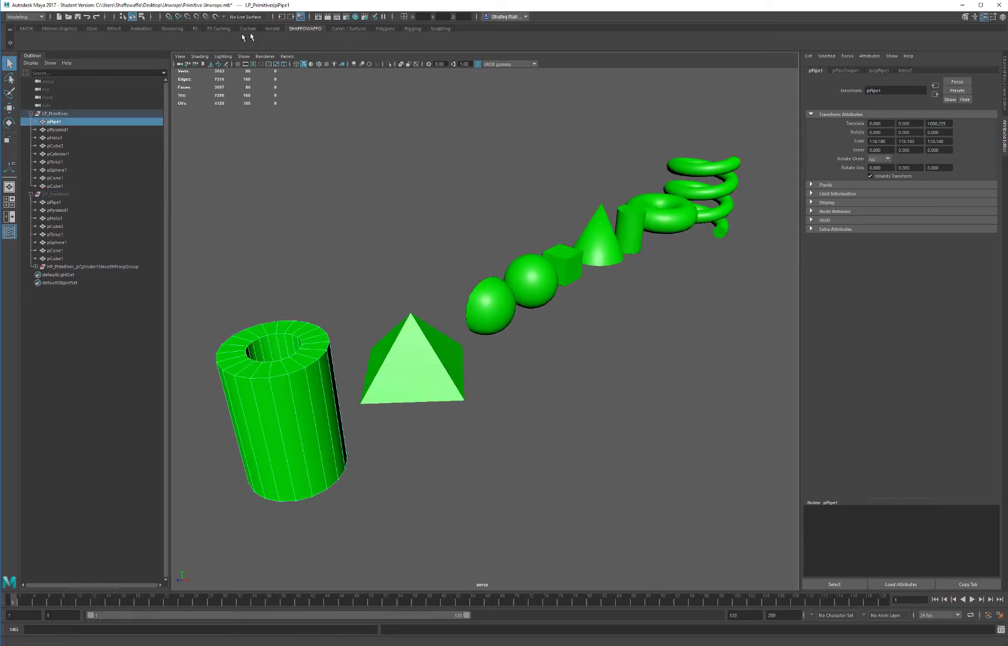
key(space)
click(456, 156)
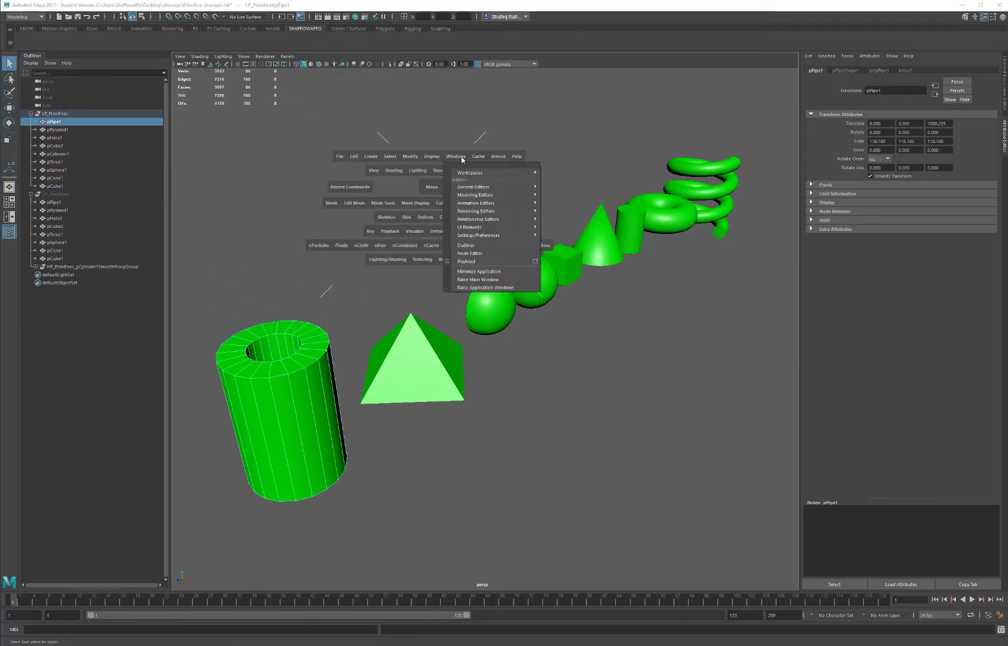
mouse_move(495, 236)
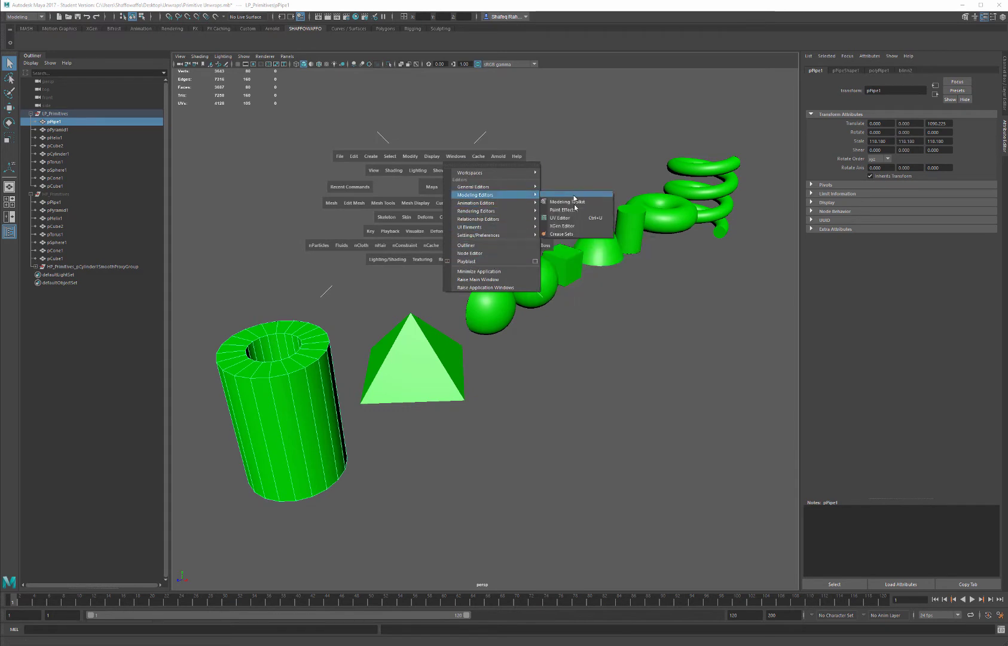
click(577, 223)
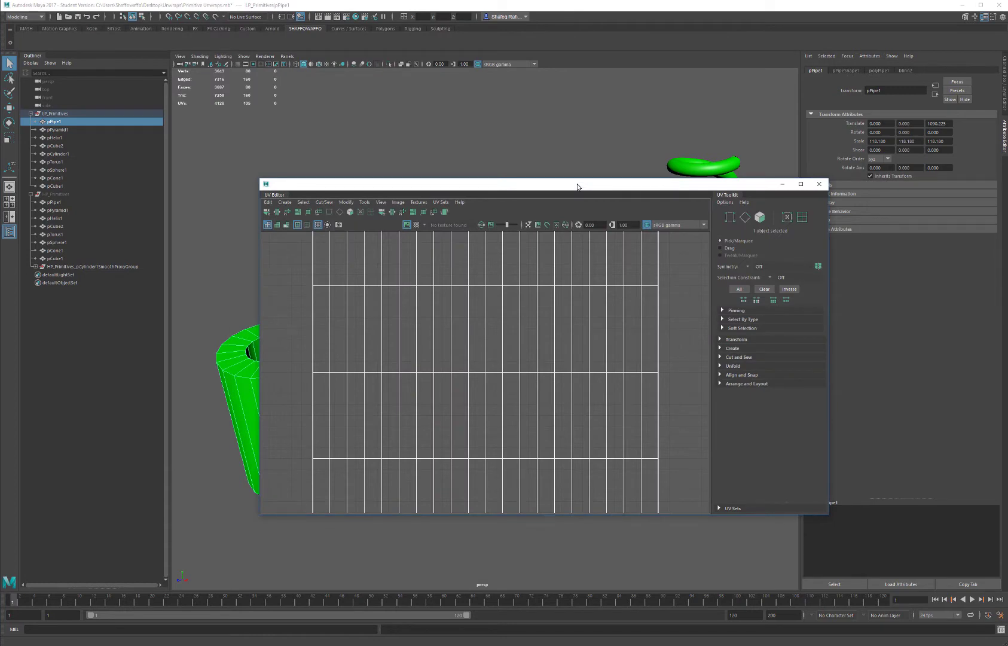
drag(577, 186, 697, 140)
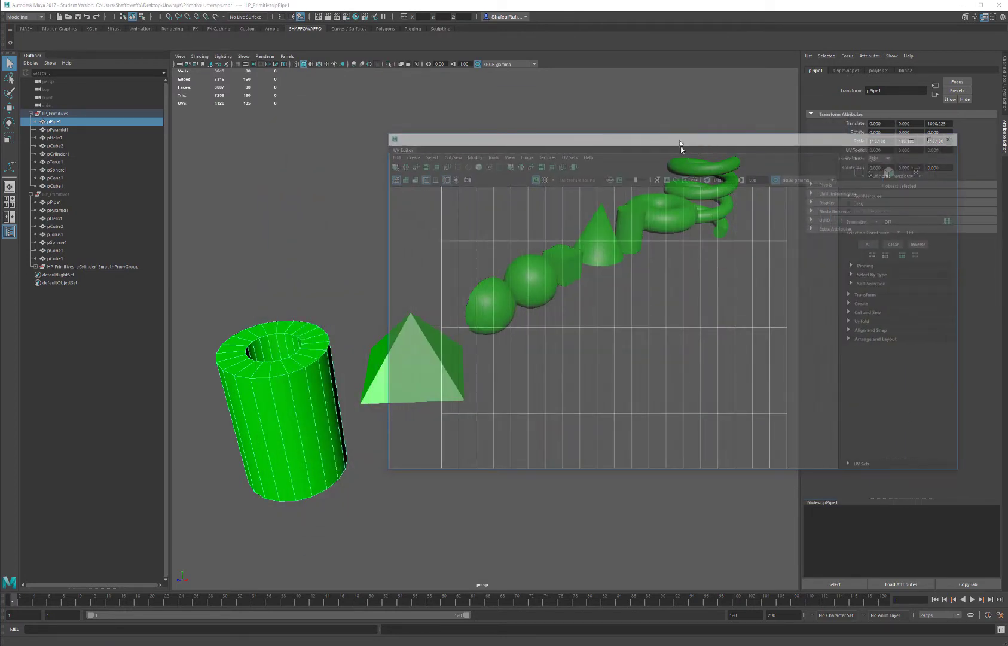
- Close the separate UV Editor window and switch the full-screen workspace to the saved Persp/UV Editor layout
click(948, 140)
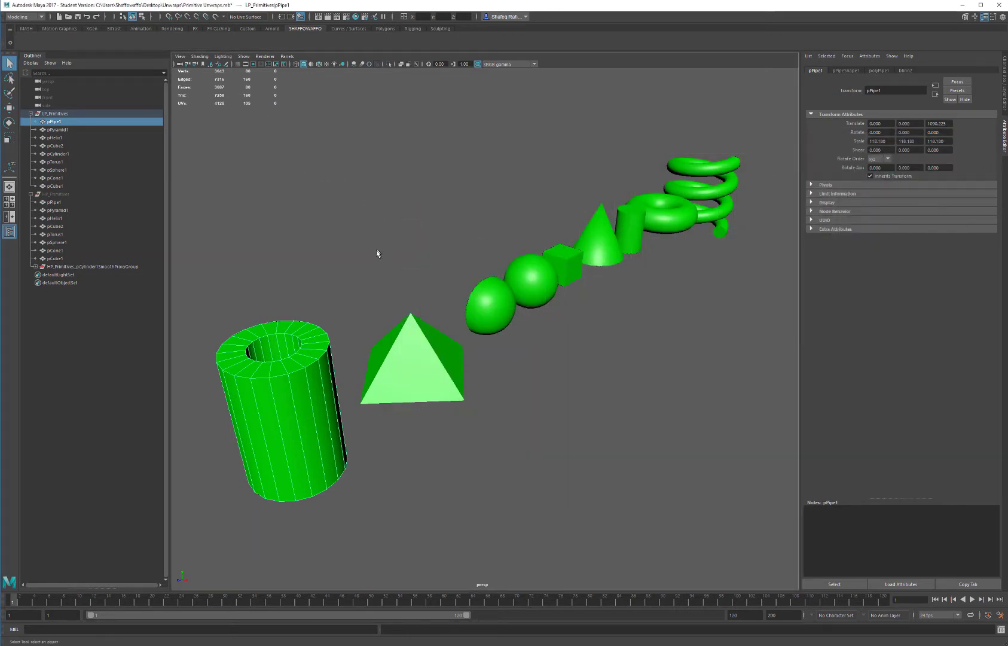
key(ctrl+space)
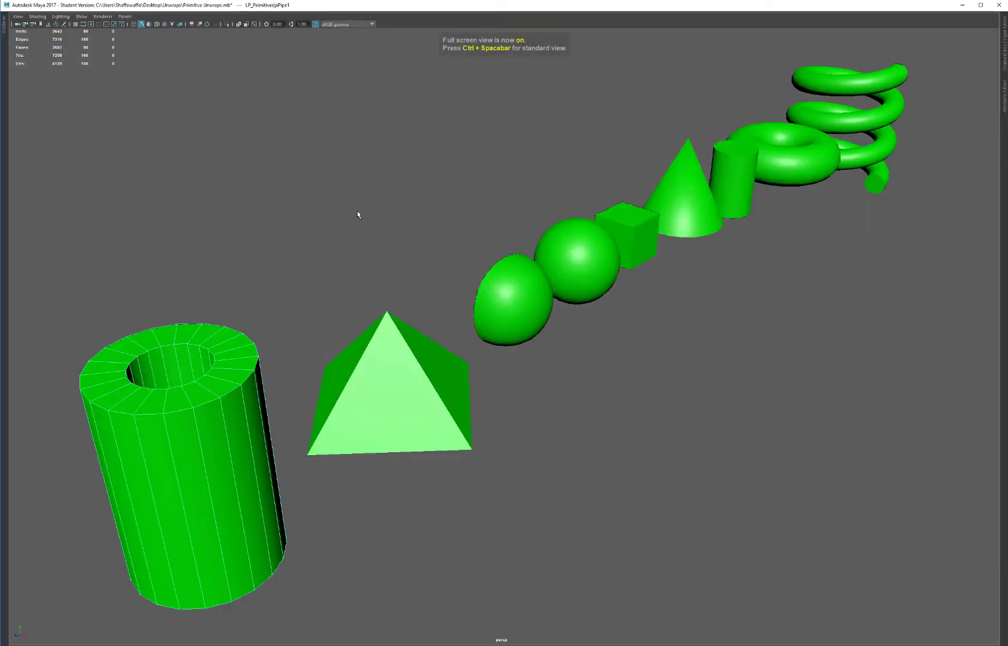
key(space)
click(125, 16)
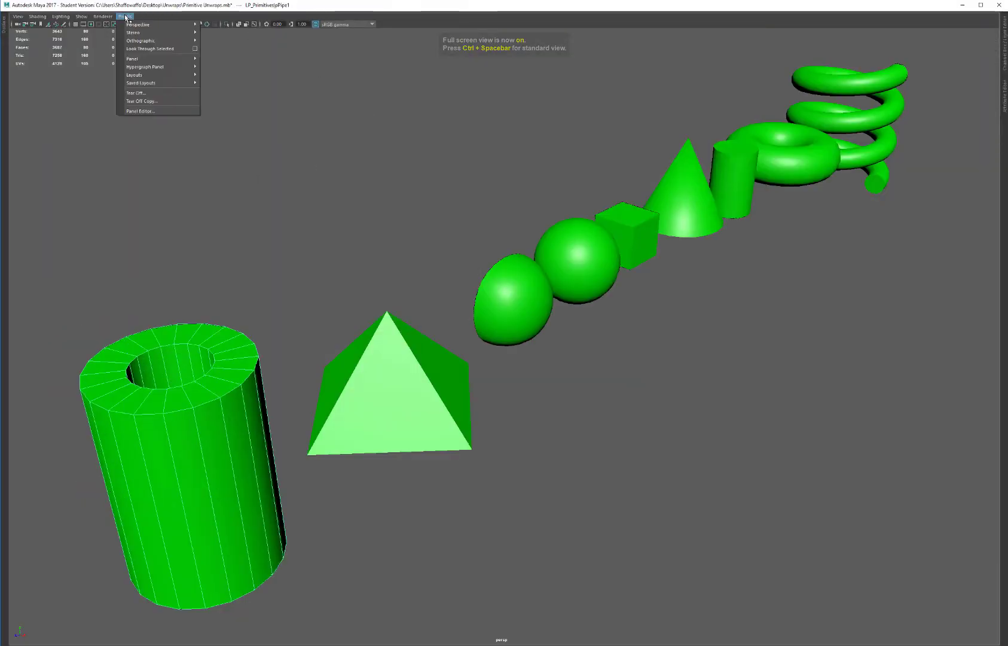
mouse_move(164, 82)
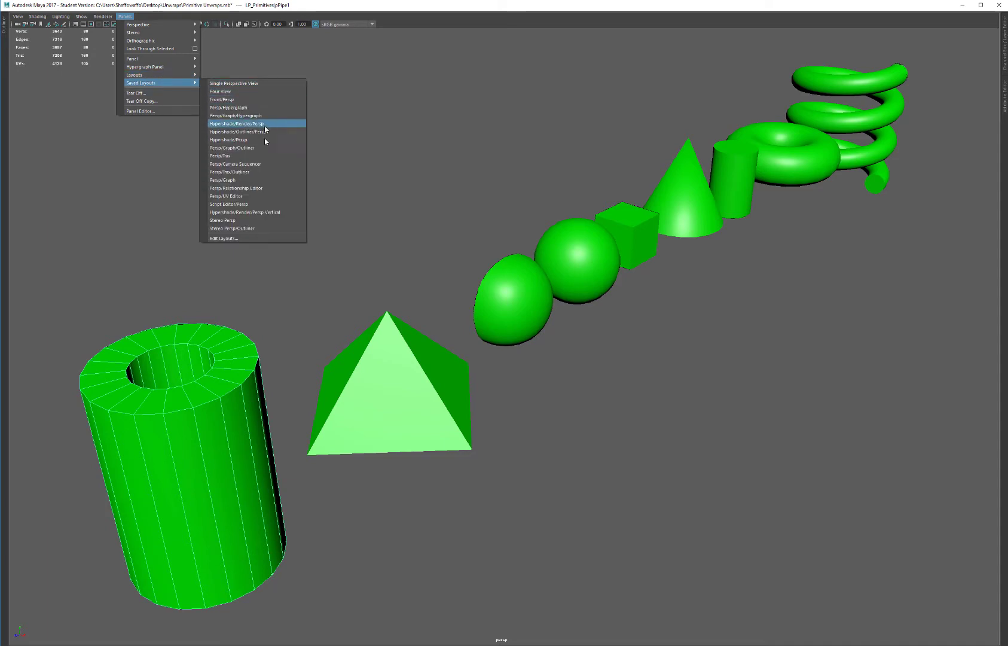
click(236, 196)
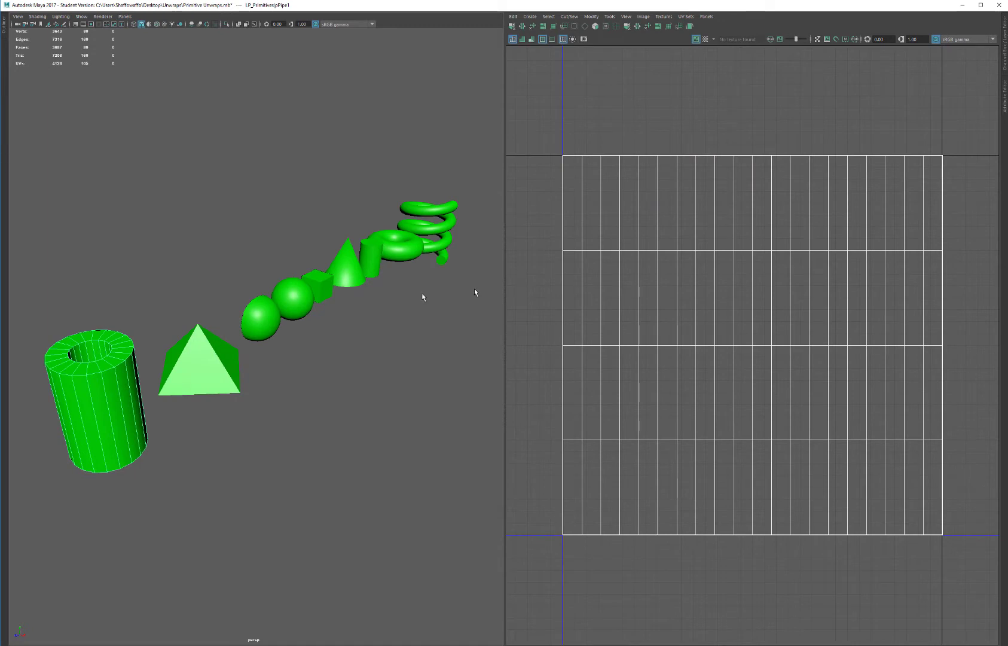
- Frame the low-poly primitives and examine their default UV layouts, working along the row from the pipe to the helix
scroll(219, 311, up, 3)
alt+middle_drag(221, 311, 252, 291)
scroll(250, 316, down, 5)
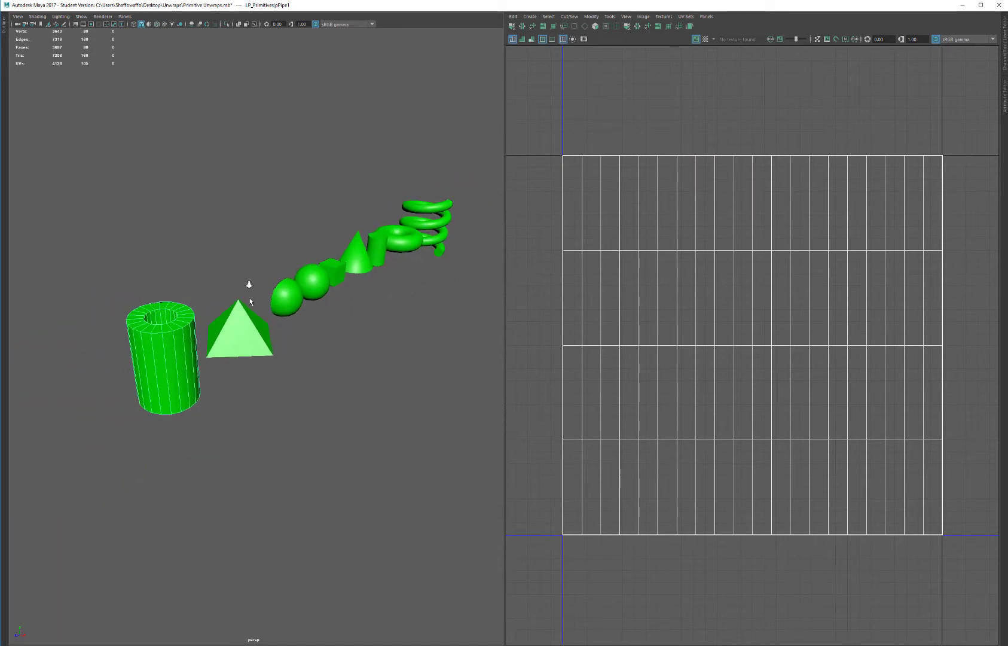
click(441, 202)
drag(465, 136, 55, 430)
key(f)
click(251, 477)
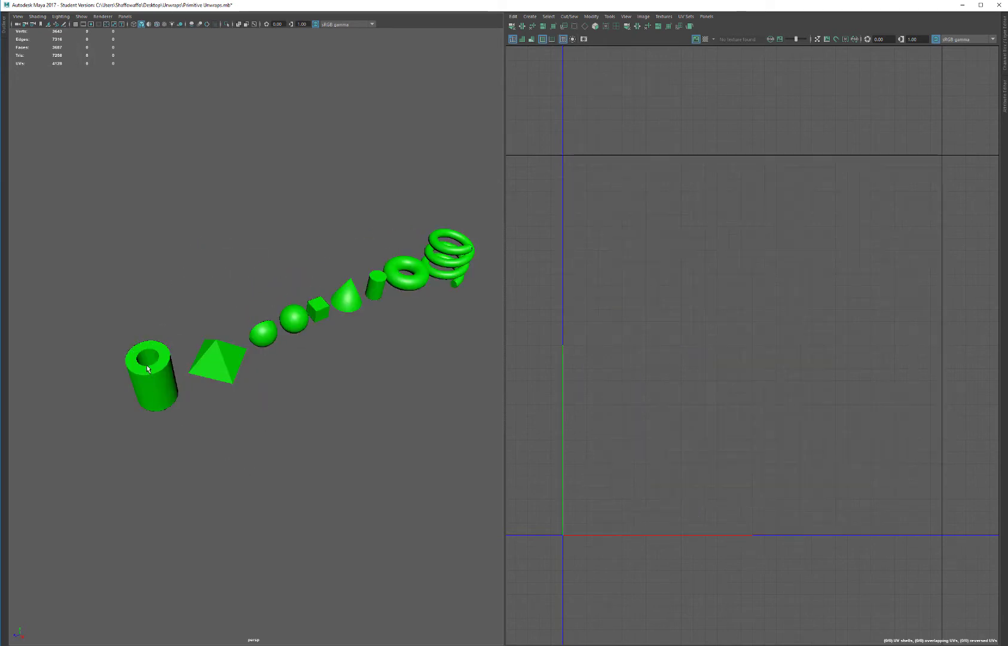
click(146, 365)
click(235, 361)
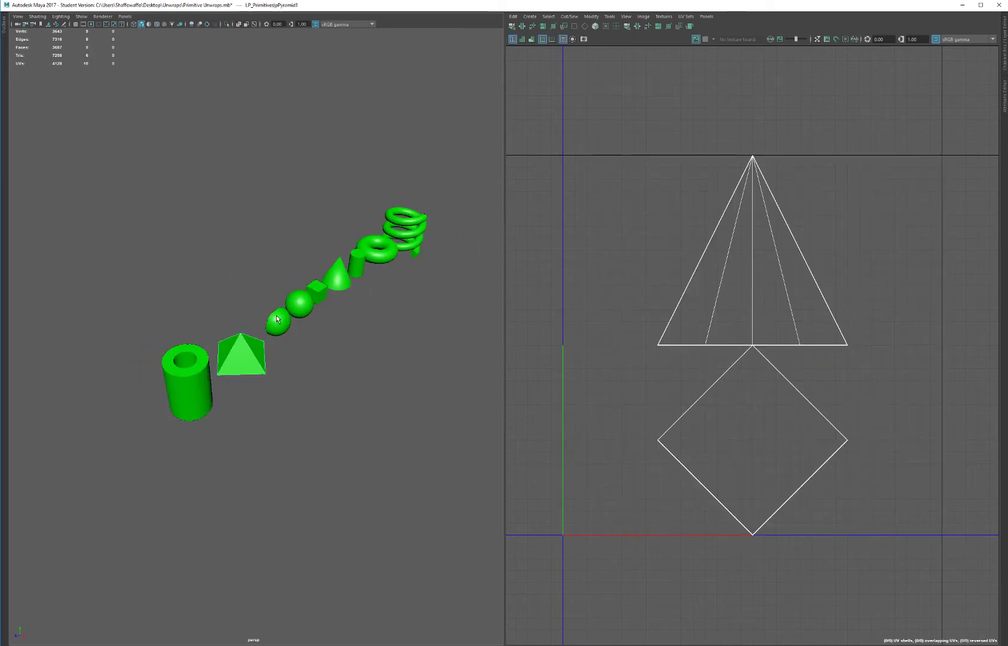
click(278, 321)
click(299, 304)
click(338, 275)
click(370, 250)
click(423, 222)
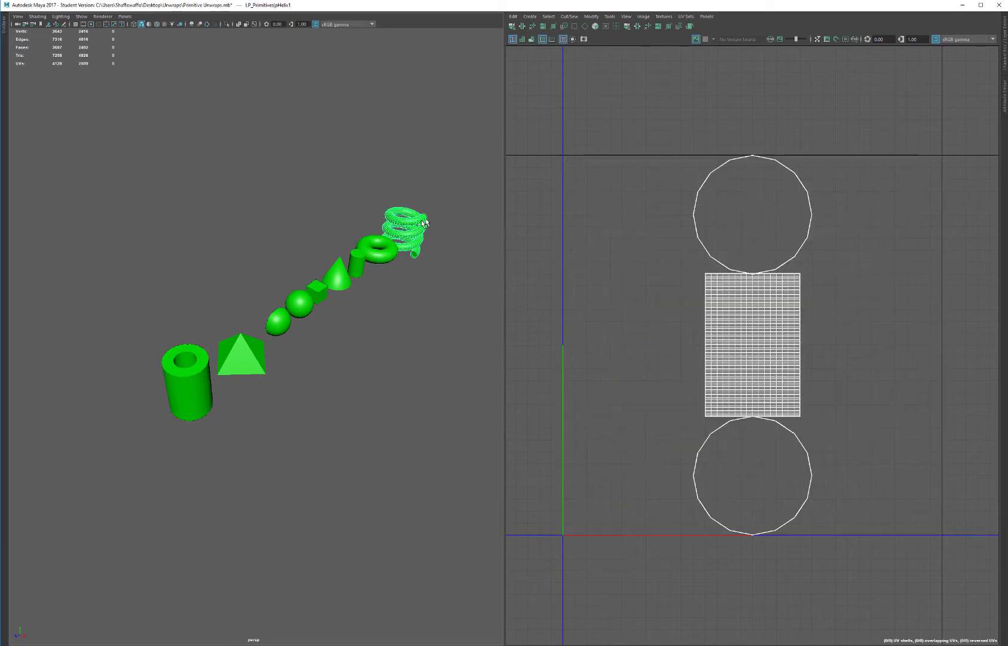
- Examine the UV layouts of the cylinder, cone, cube, sphere and egg-shaped primitive in turn
click(353, 268)
click(329, 281)
click(318, 290)
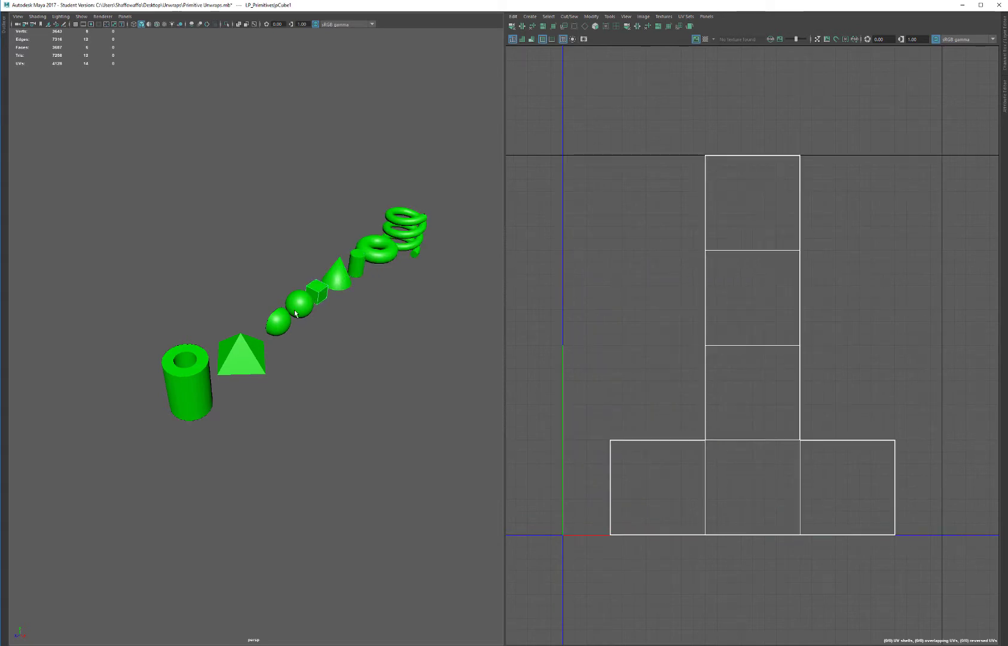
click(297, 312)
click(275, 323)
click(200, 263)
- Examine the combined UV layout of all low-poly primitives and compare it with the cone's own layout
drag(480, 141, 79, 450)
scroll(789, 251, down, 2)
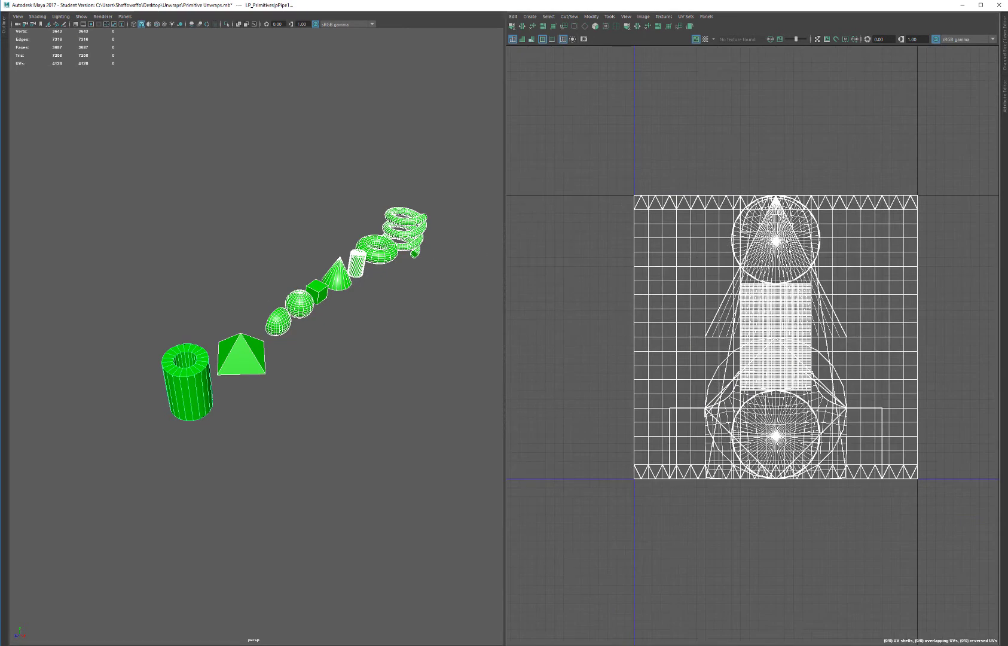
click(324, 265)
click(338, 276)
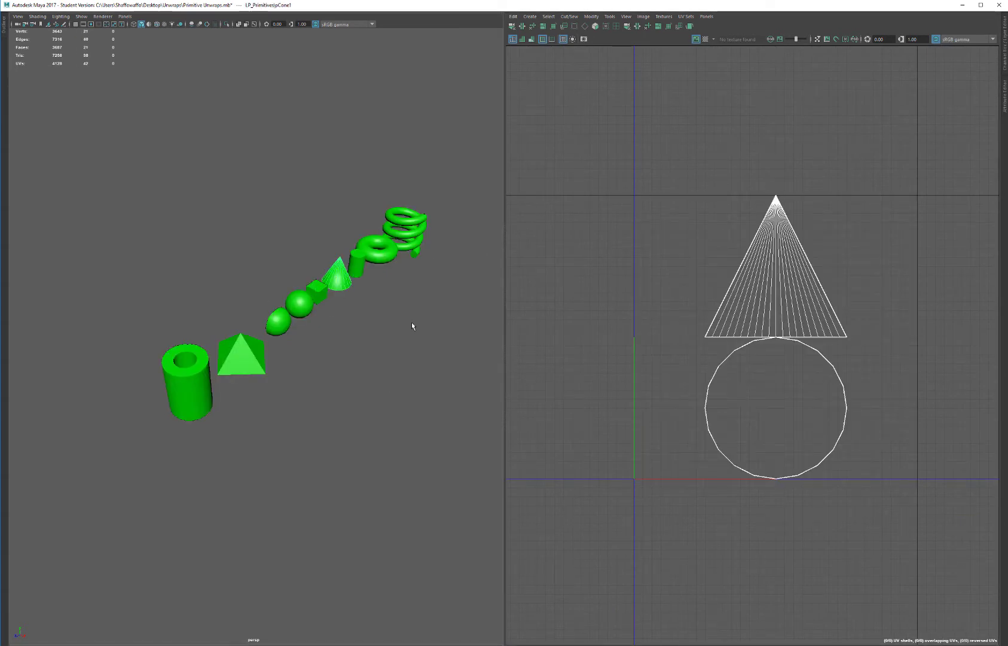
click(366, 431)
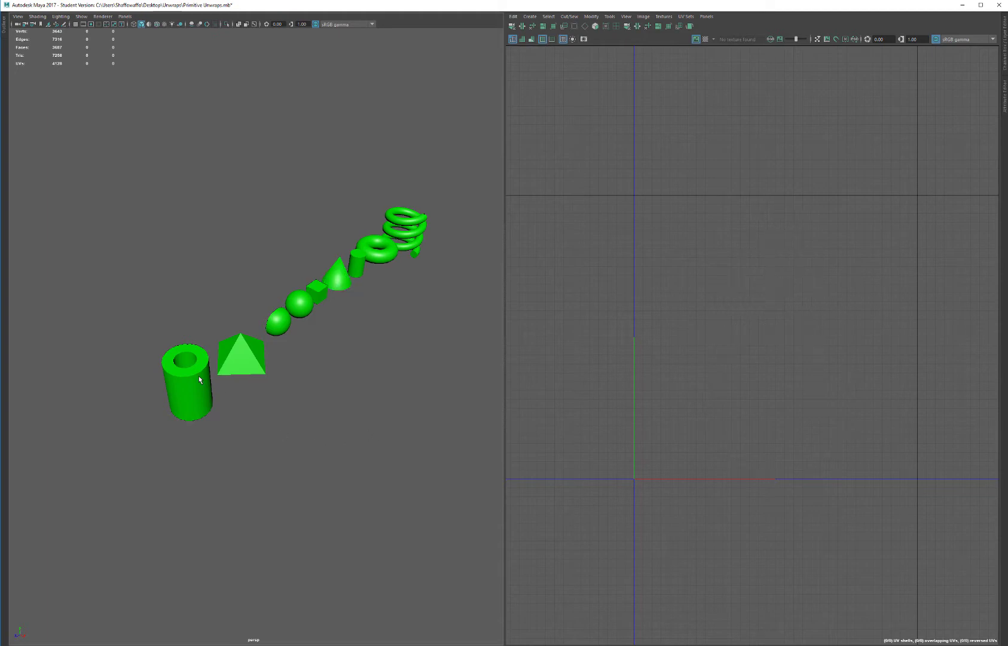
drag(470, 145, 97, 427)
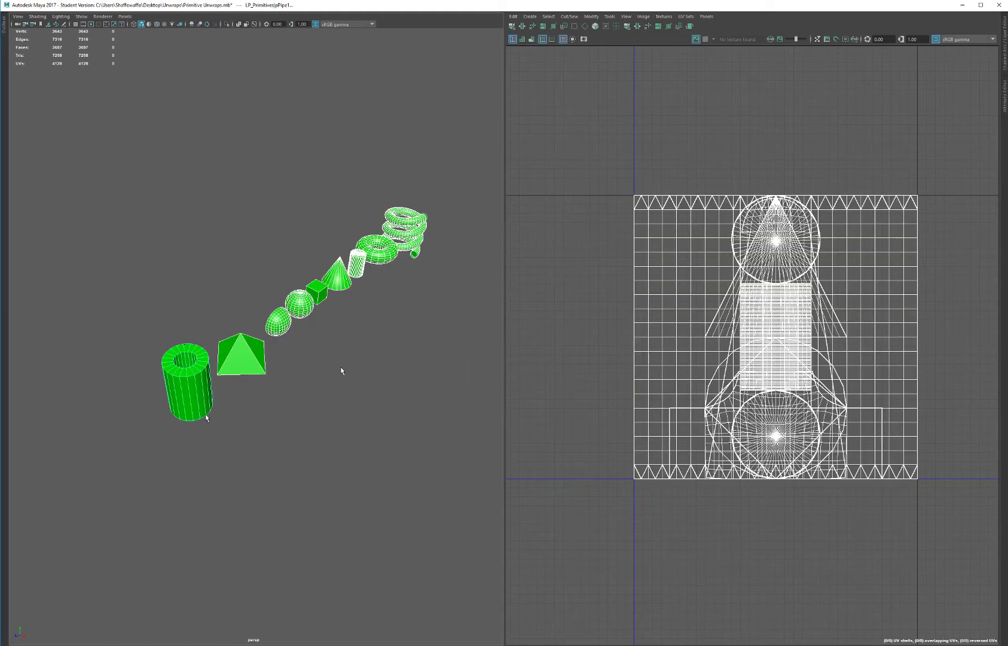
click(310, 402)
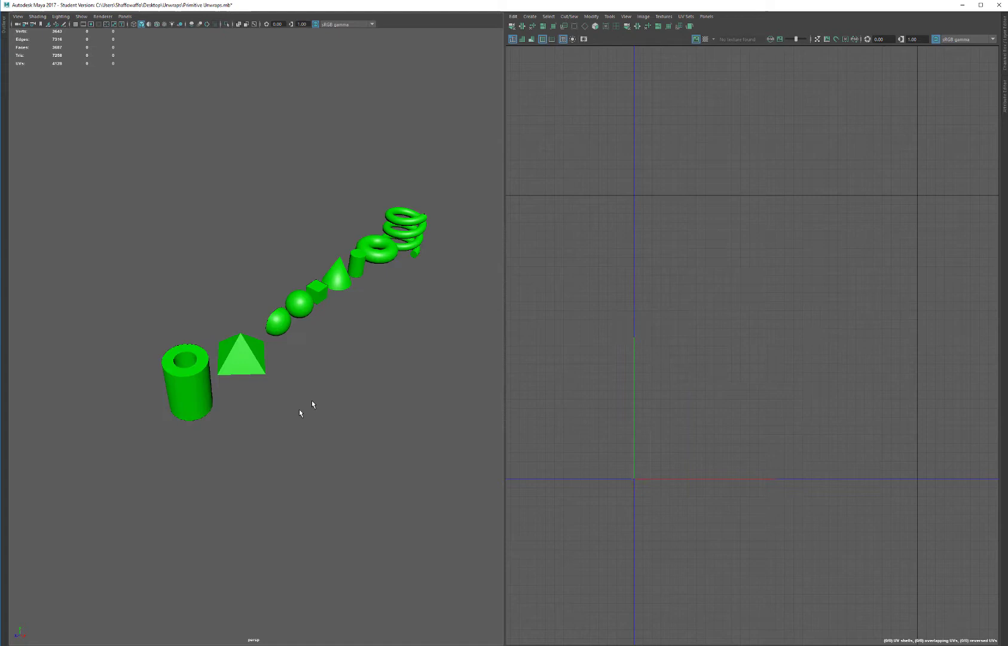
- Compare the pipe's default UV layout with the overlapping UVs of the whole low-poly set
click(189, 387)
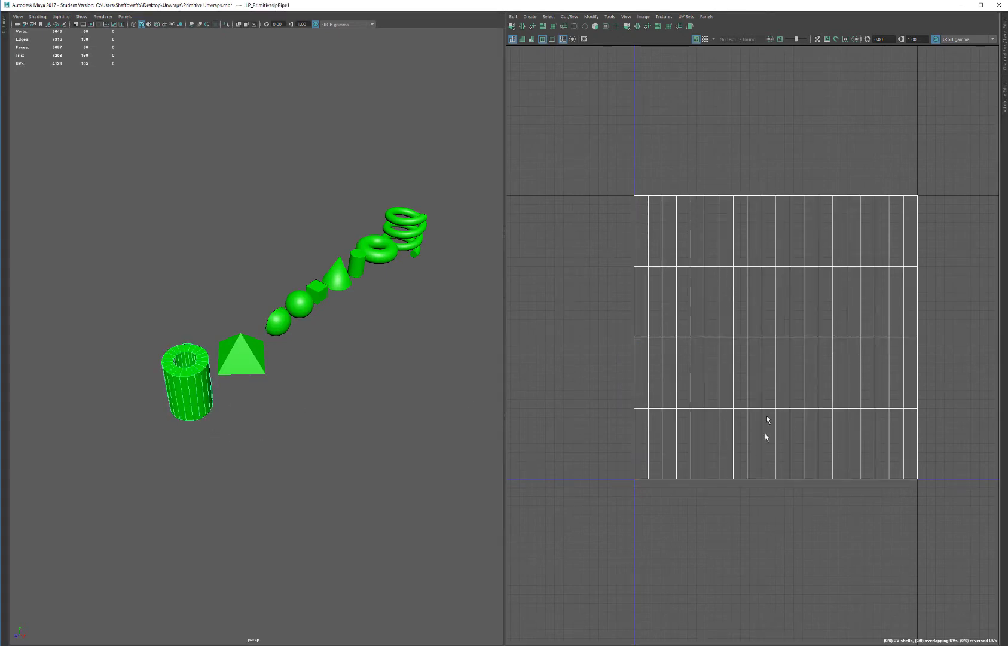
scroll(767, 420, down, 2)
scroll(787, 339, up, 2)
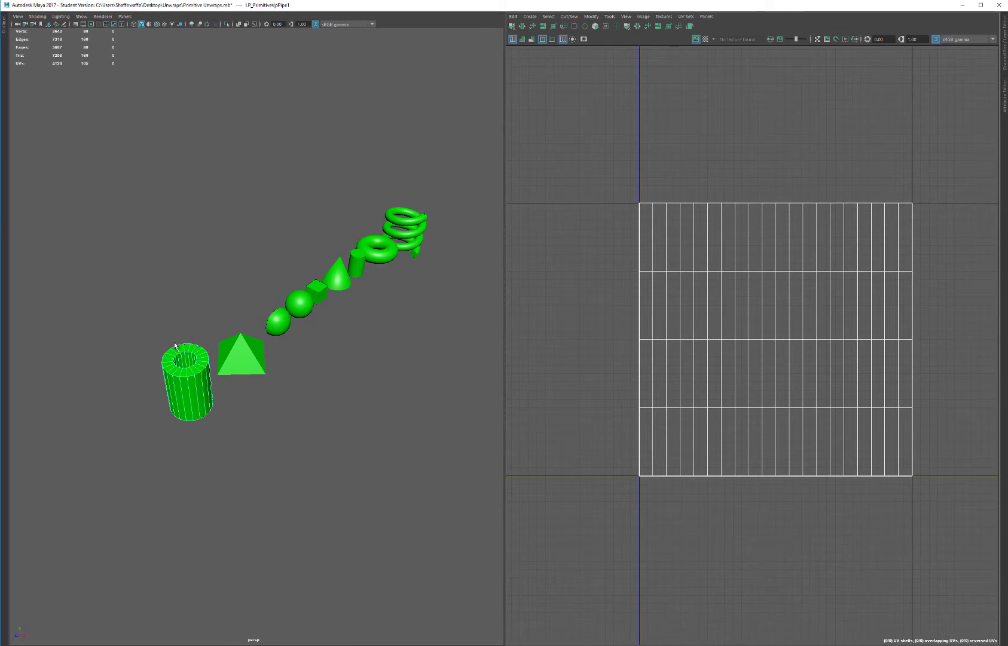
drag(468, 138, 210, 352)
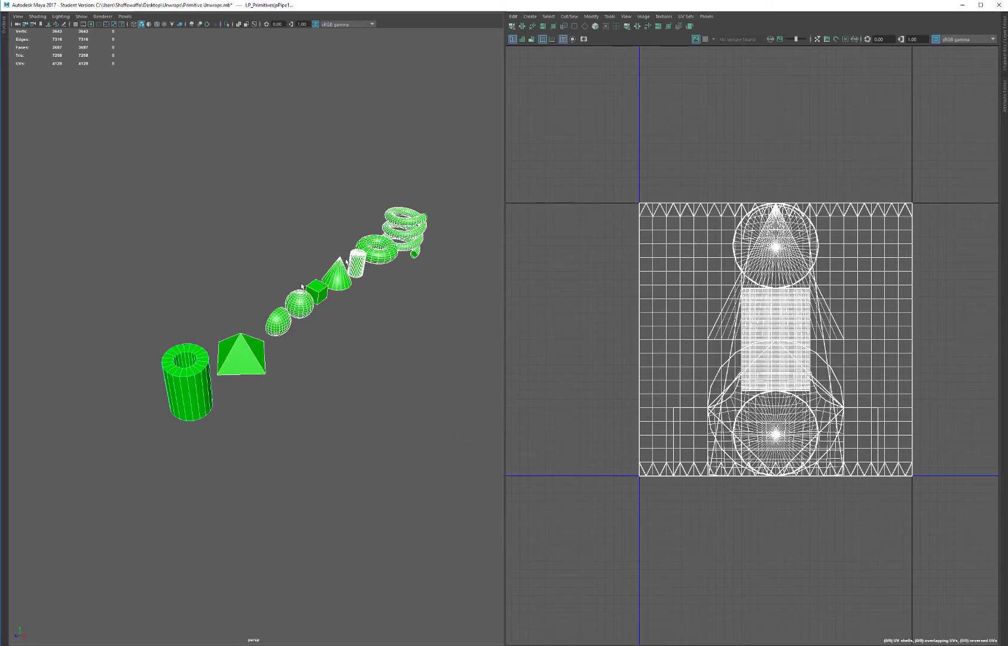
click(309, 468)
- Frame the low-poly pipe and inspect its geometry from several angles alongside its UV layout
click(181, 365)
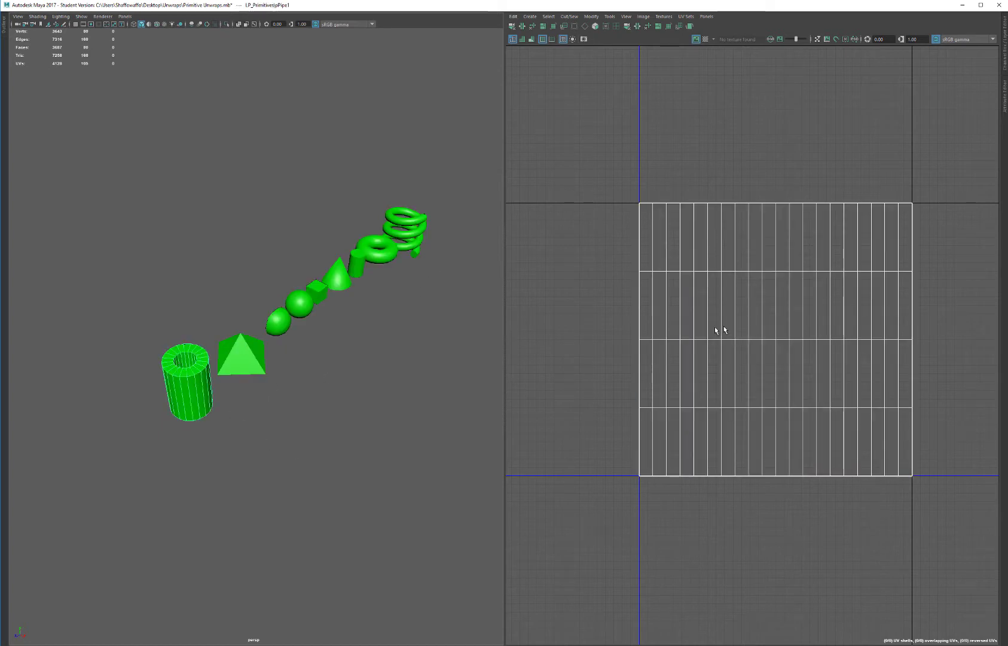
key(f)
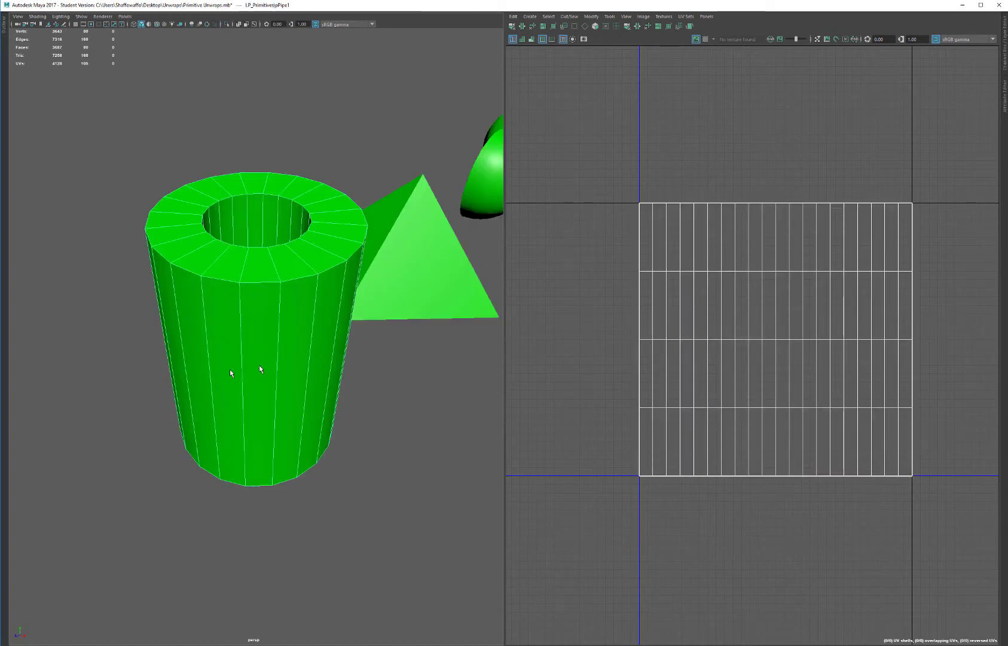
alt+drag(259, 365, 309, 279)
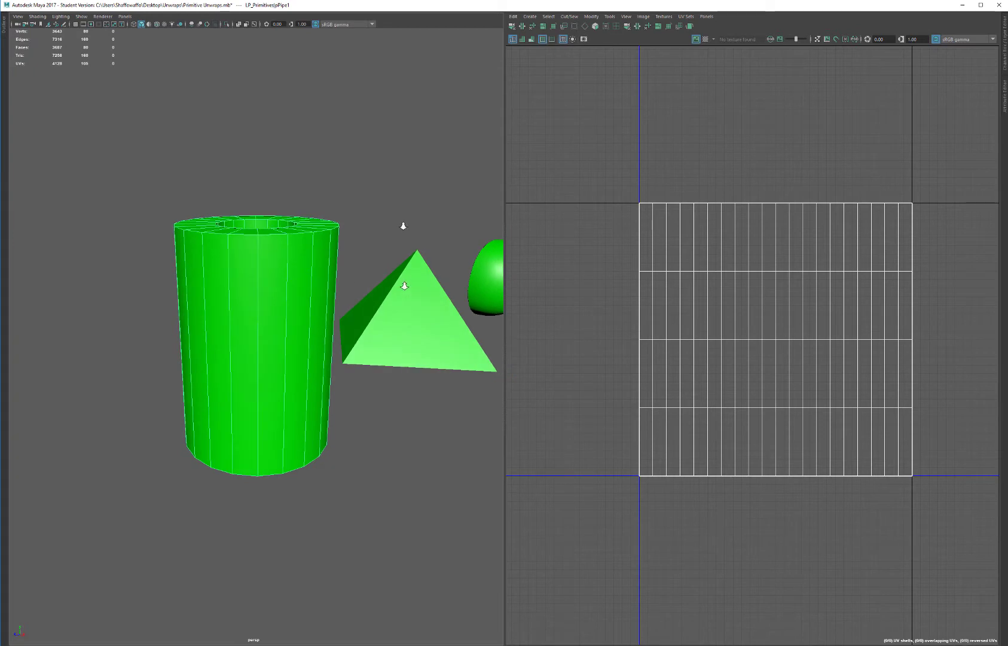
alt+drag(403, 225, 396, 323)
click(286, 288)
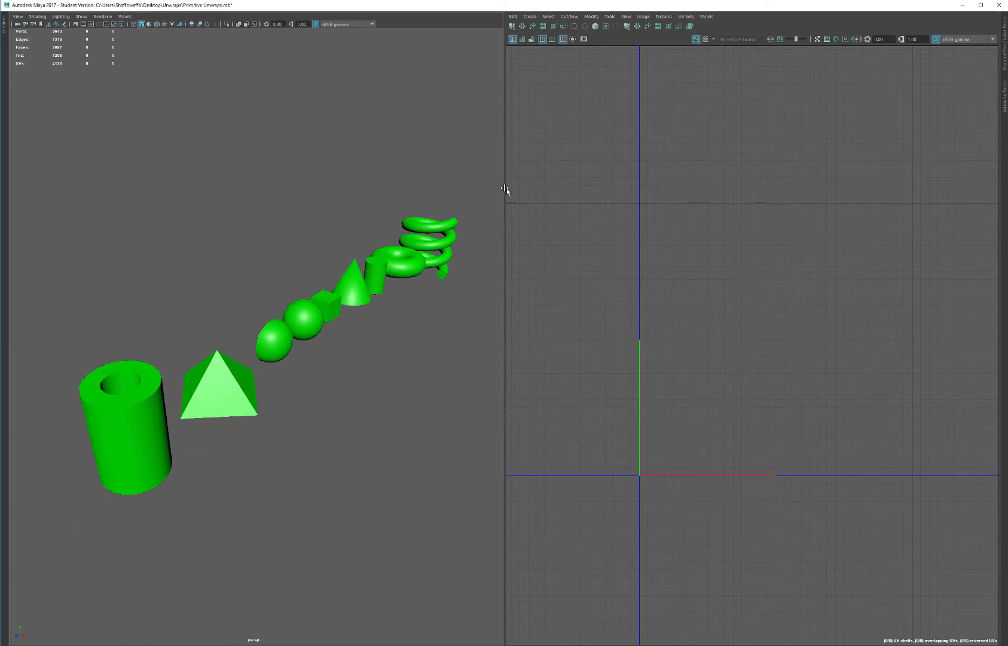
- Toggle the texture border edge display for all low-poly primitives
drag(479, 151, 110, 557)
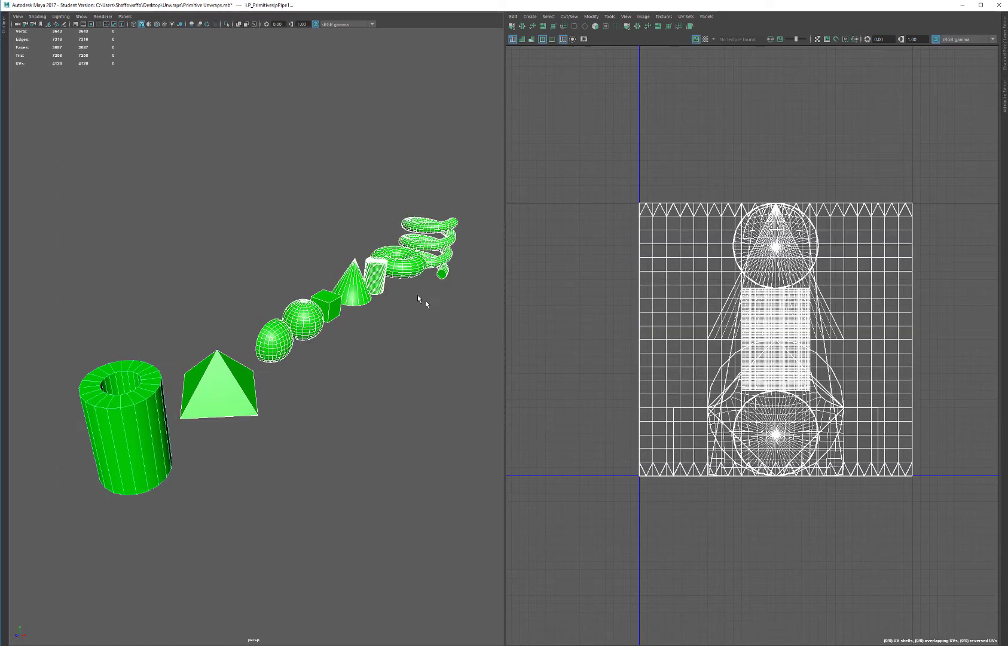
right_click(421, 246)
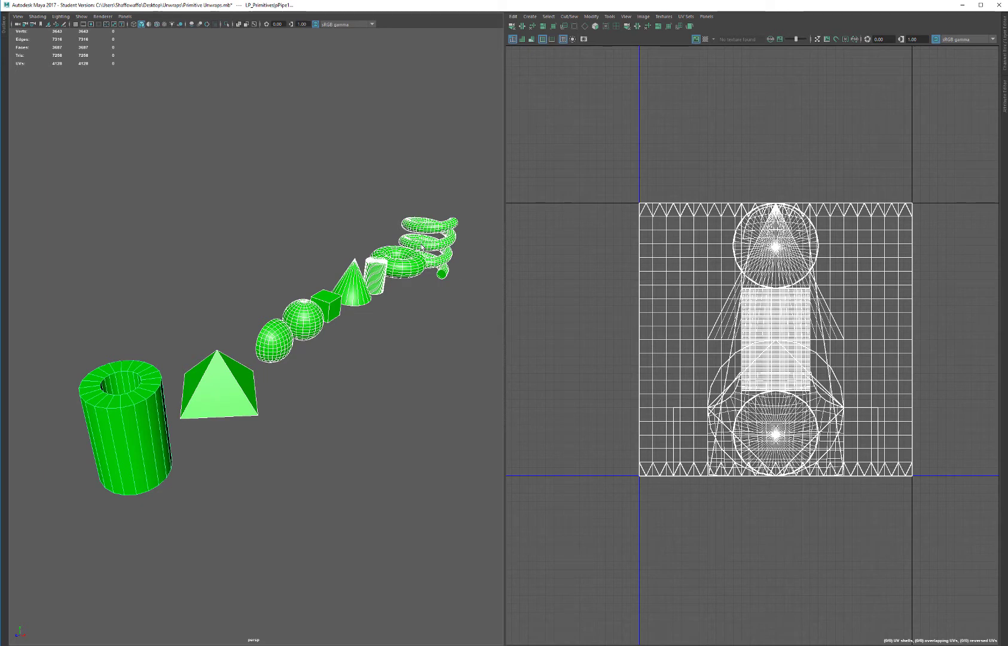
shift+right_click(421, 246)
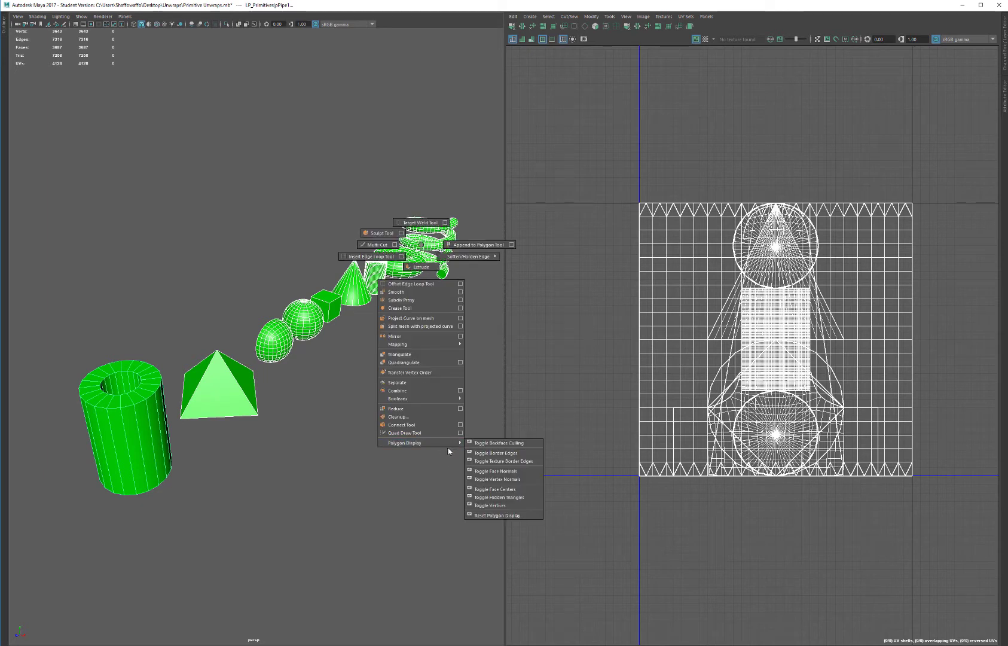
mouse_move(409, 445)
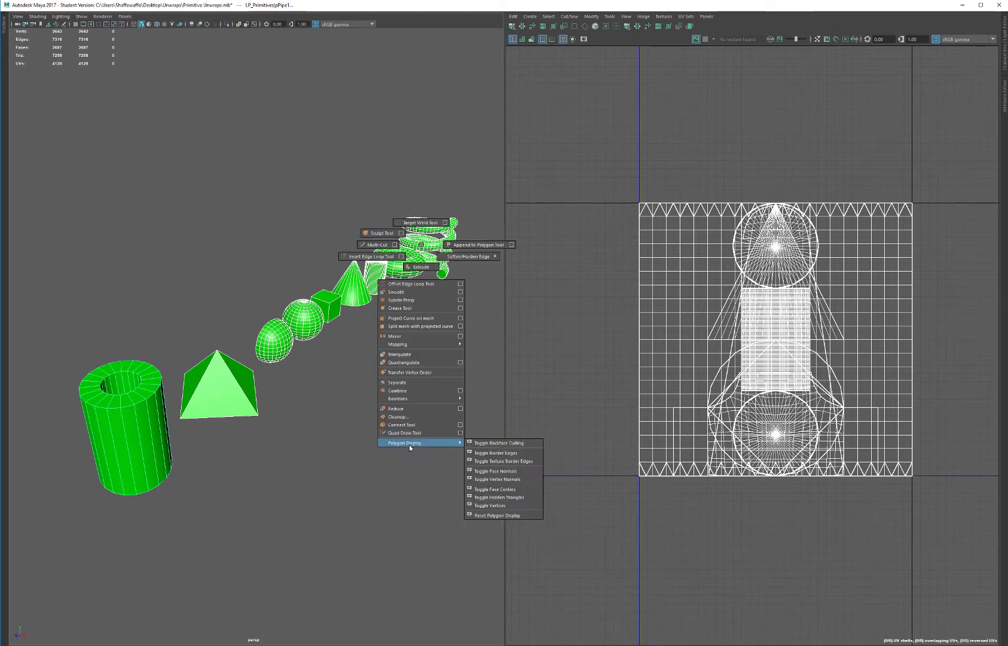
click(507, 461)
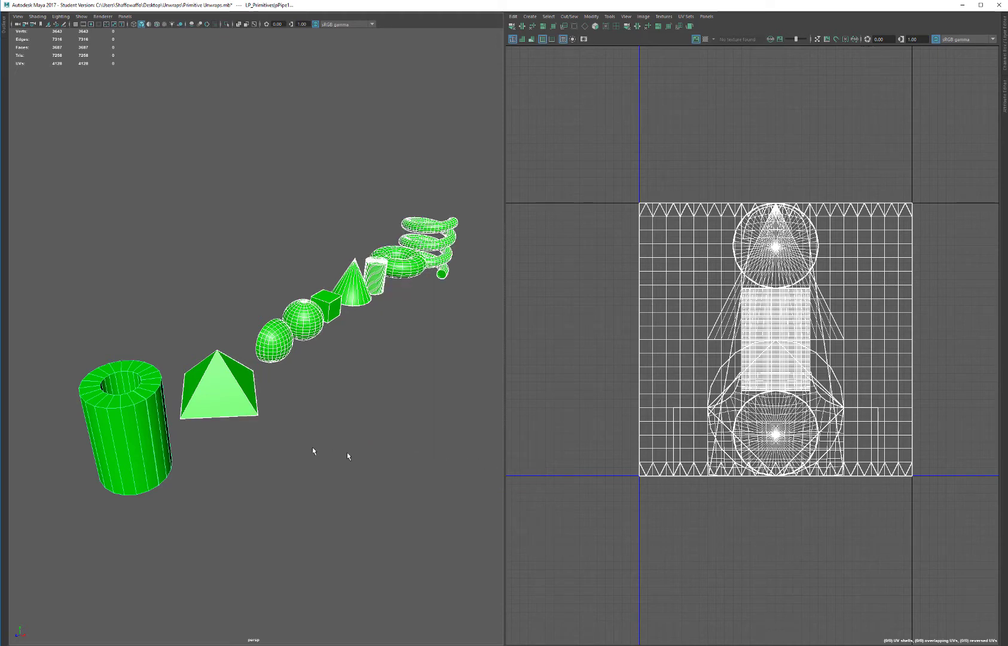
- Inspect the texture border edges on the low-poly pipe up close
scroll(236, 437, up, 5)
scroll(236, 437, down, 3)
click(202, 411)
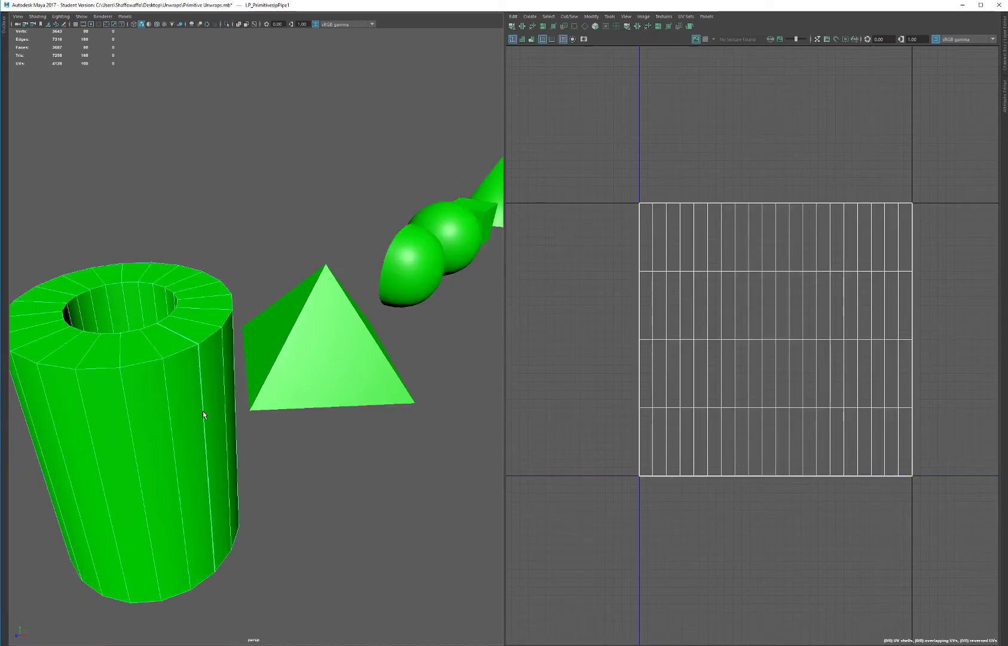
scroll(313, 353, down, 2)
scroll(217, 324, up, 4)
scroll(172, 353, down, 1)
alt+middle_drag(297, 338, 346, 311)
scroll(299, 383, up, 8)
scroll(300, 385, down, 3)
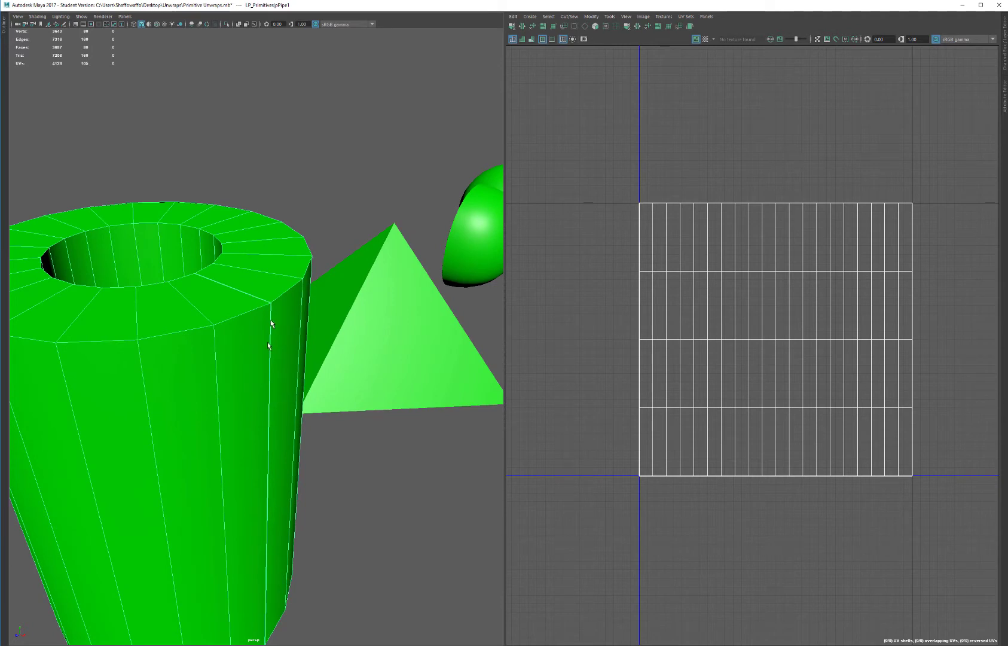
- Inspect the texture border edges on the low-poly pyramid from above and from the side
click(401, 295)
alt+drag(400, 295, 214, 440)
scroll(241, 449, up, 3)
scroll(320, 377, down, 5)
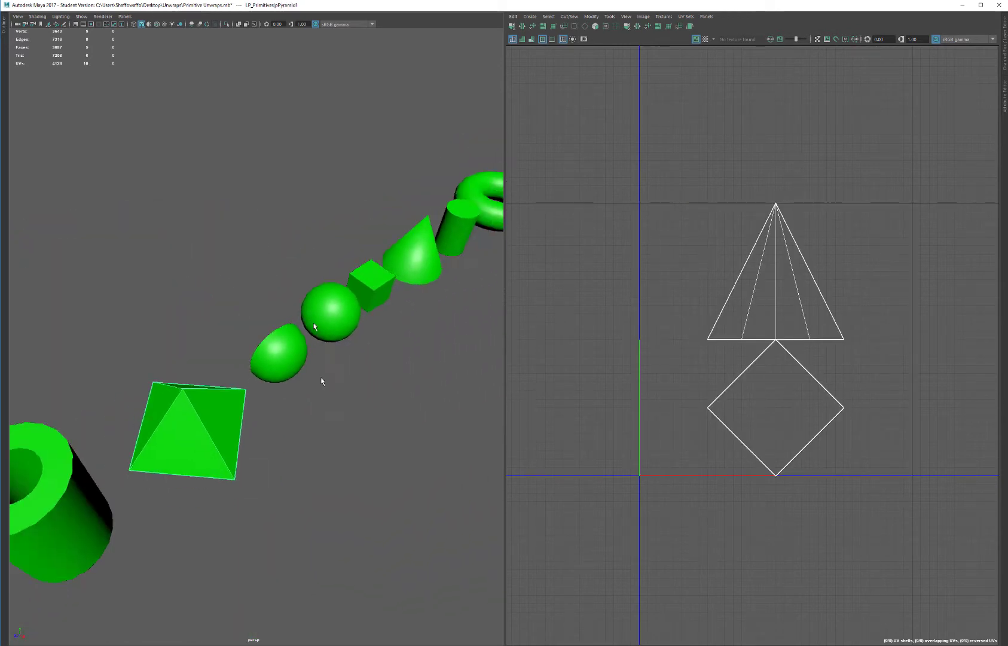
alt+drag(320, 376, 342, 376)
scroll(333, 379, up, 3)
click(339, 354)
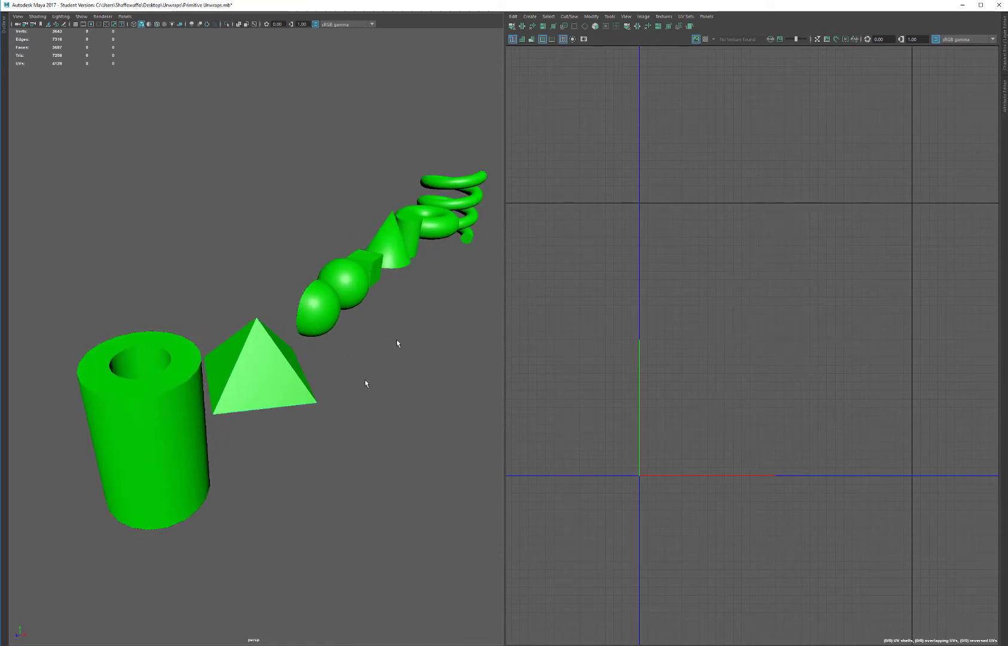
- Select all low-poly primitives and toggle their soft edge display
drag(64, 85, 137, 223)
key(ctrl+shift+a)
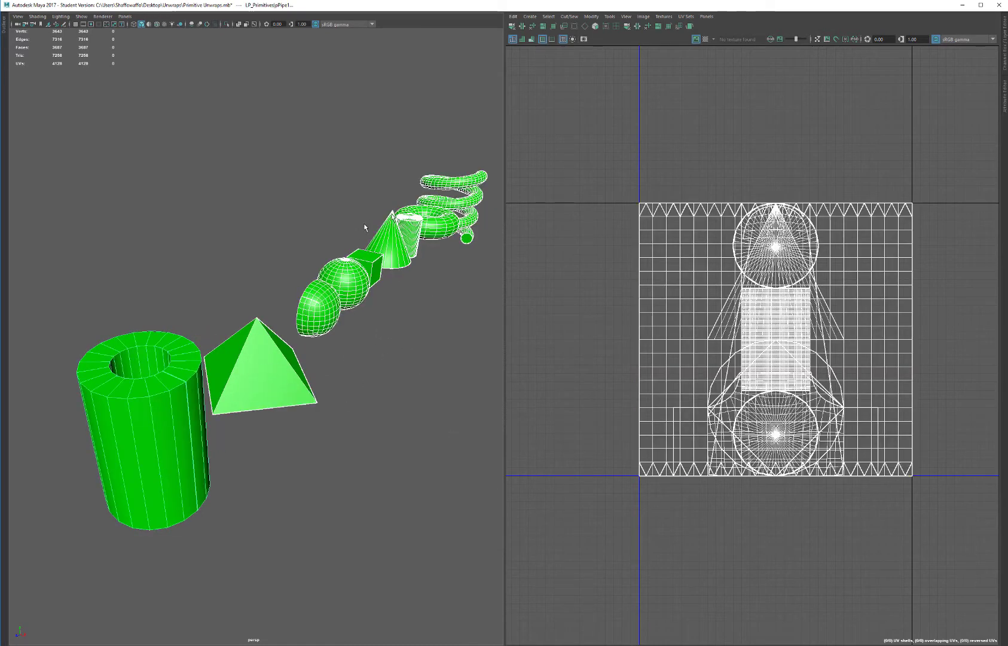
right_click(412, 230)
shift+right_click(411, 231)
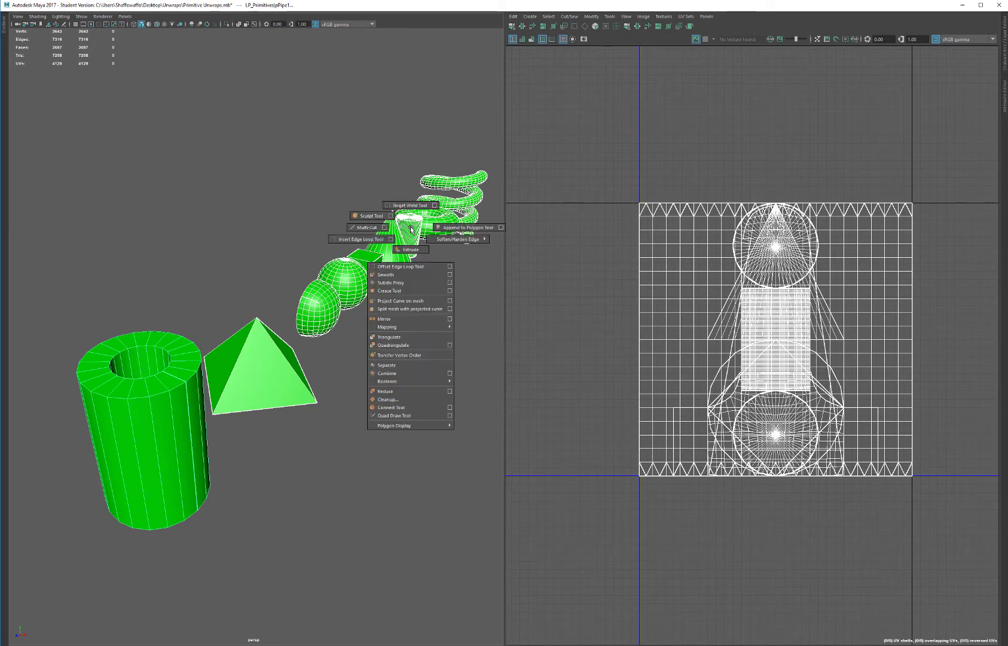
mouse_move(478, 242)
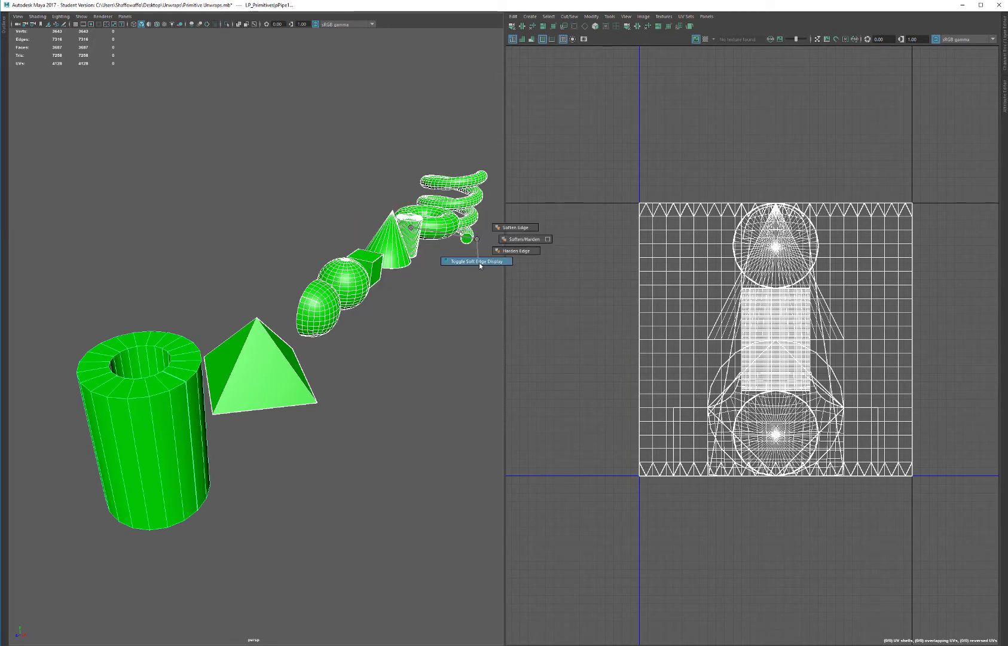
click(479, 263)
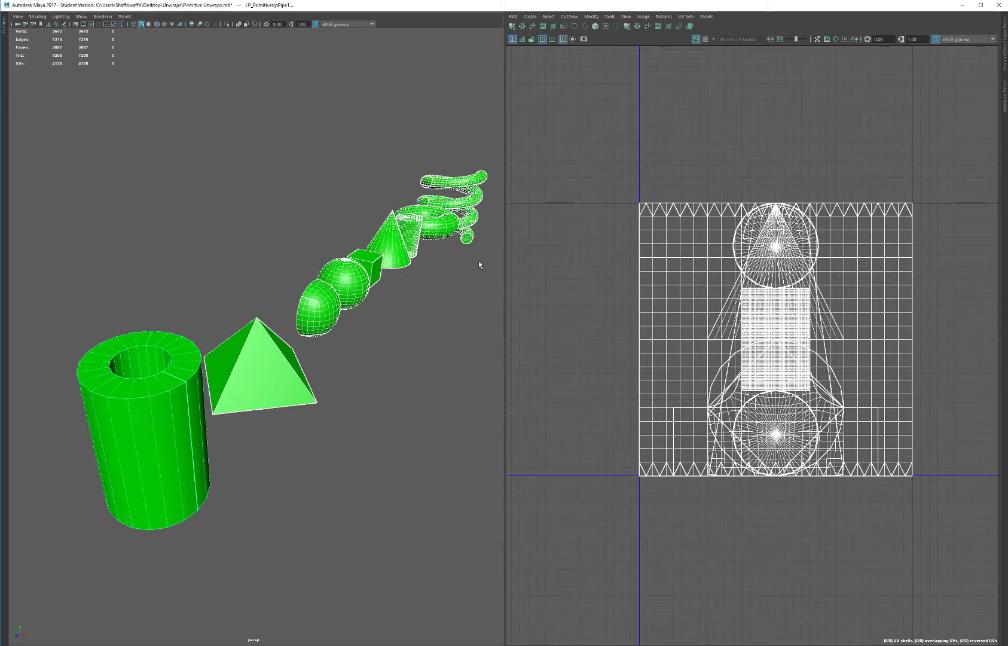
- Select the low-poly pipe on its own and frame it in the perspective view
click(276, 460)
scroll(213, 432, up, 5)
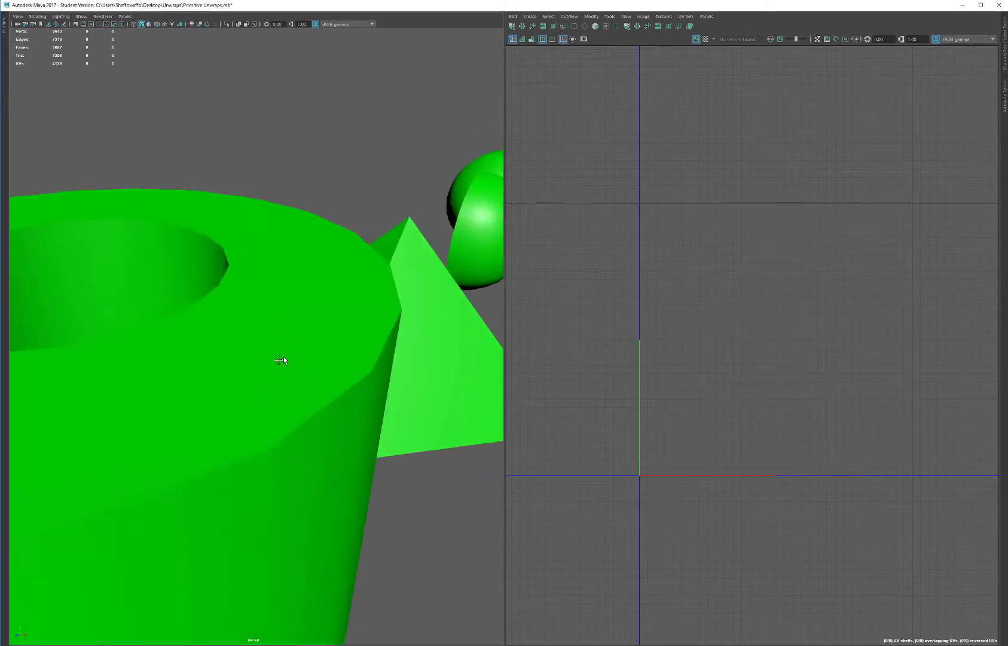
scroll(284, 356, down, 2)
click(257, 394)
alt+drag(257, 399, 245, 393)
alt+middle_drag(99, 308, 186, 310)
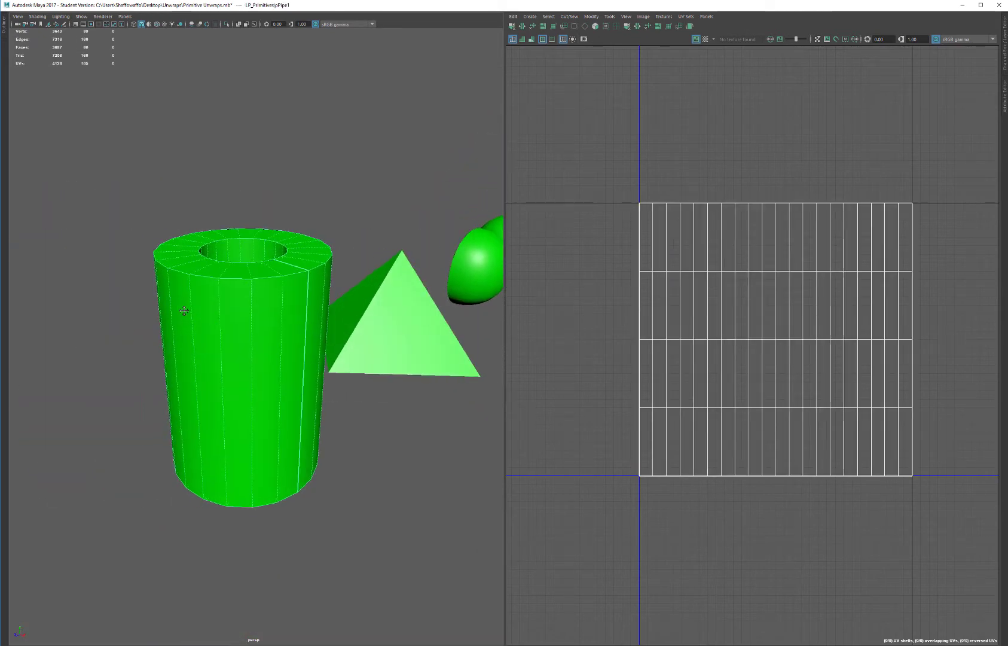
alt+right_drag(187, 314, 202, 406)
alt+drag(307, 283, 224, 392)
key(f)
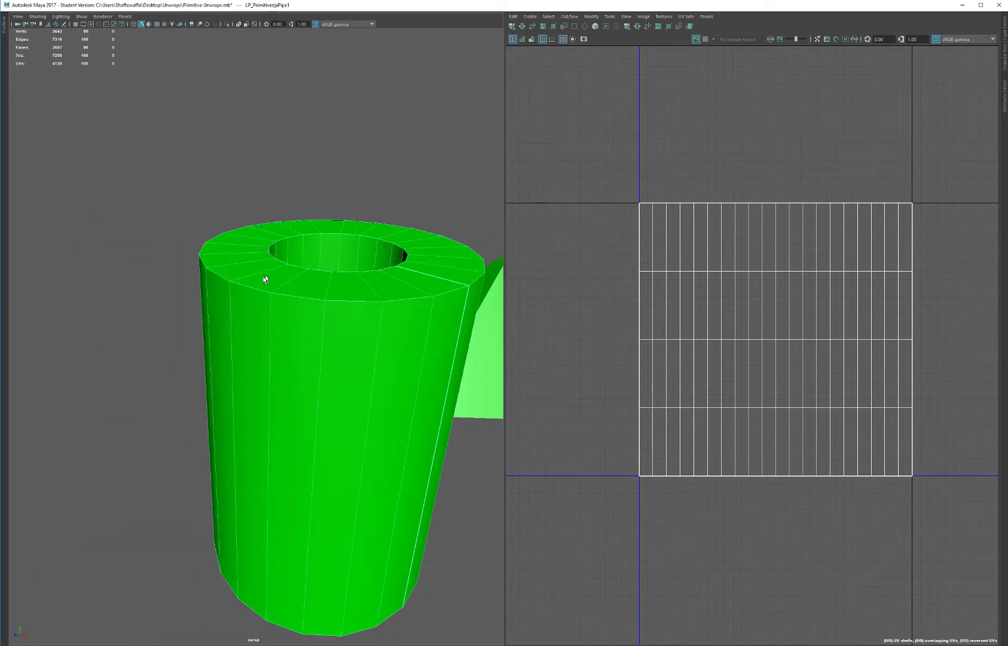
- Examine the selected pipe's seam and rim from several angles, alongside the neighbouring primitives and its UV layout
alt+middle_drag(317, 345, 242, 354)
alt+right_drag(247, 351, 245, 242)
alt+drag(246, 251, 245, 310)
alt+middle_drag(245, 310, 121, 316)
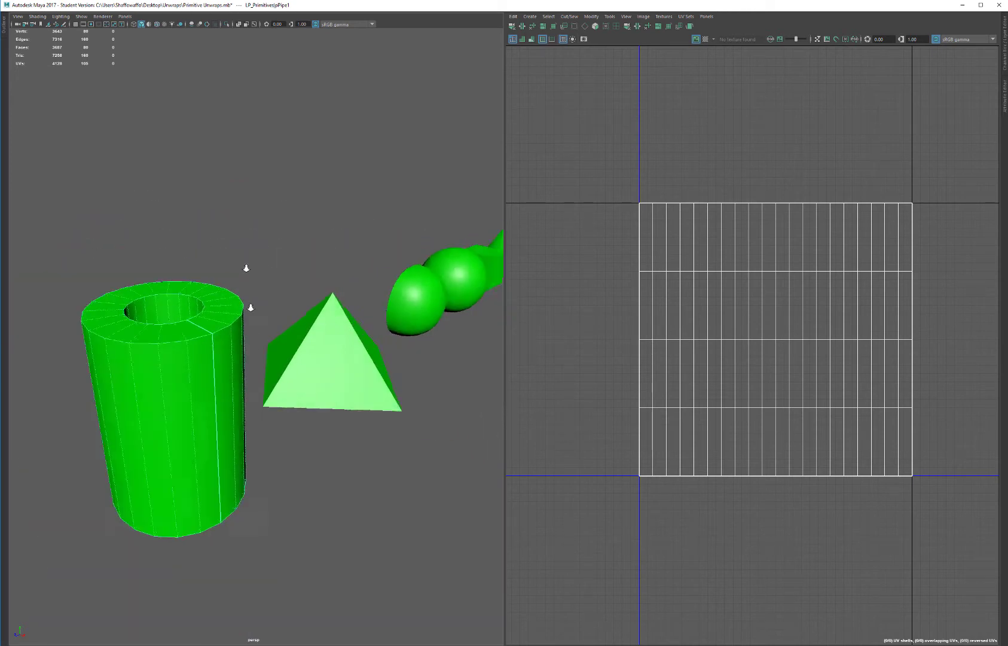
alt+drag(122, 316, 340, 359)
alt+right_drag(339, 359, 277, 346)
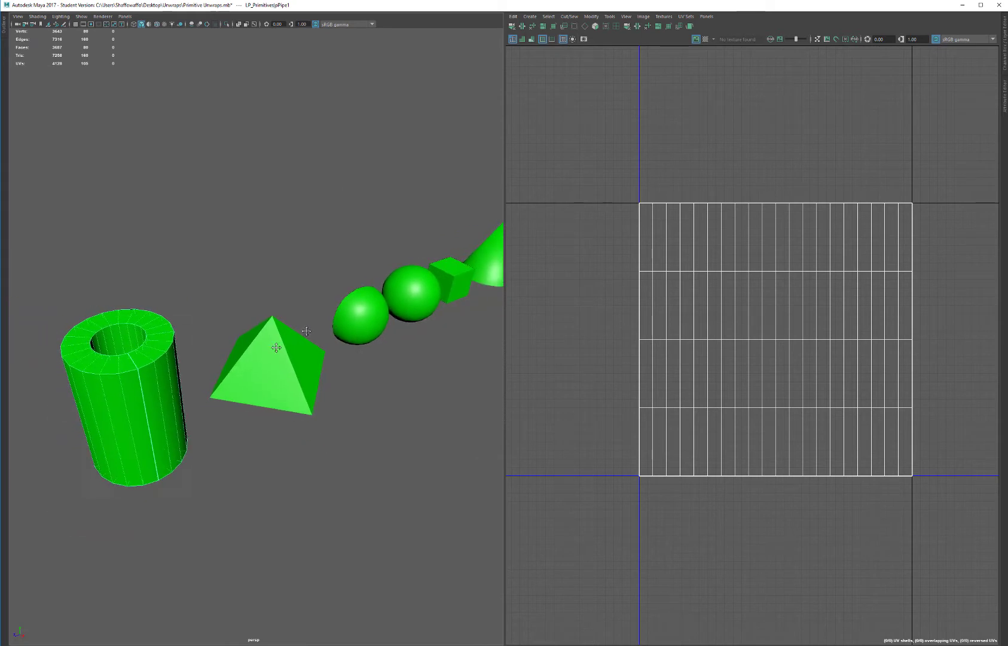
alt+middle_drag(277, 347, 366, 284)
alt+right_drag(366, 284, 327, 385)
alt+drag(327, 385, 338, 384)
alt+right_drag(338, 383, 347, 330)
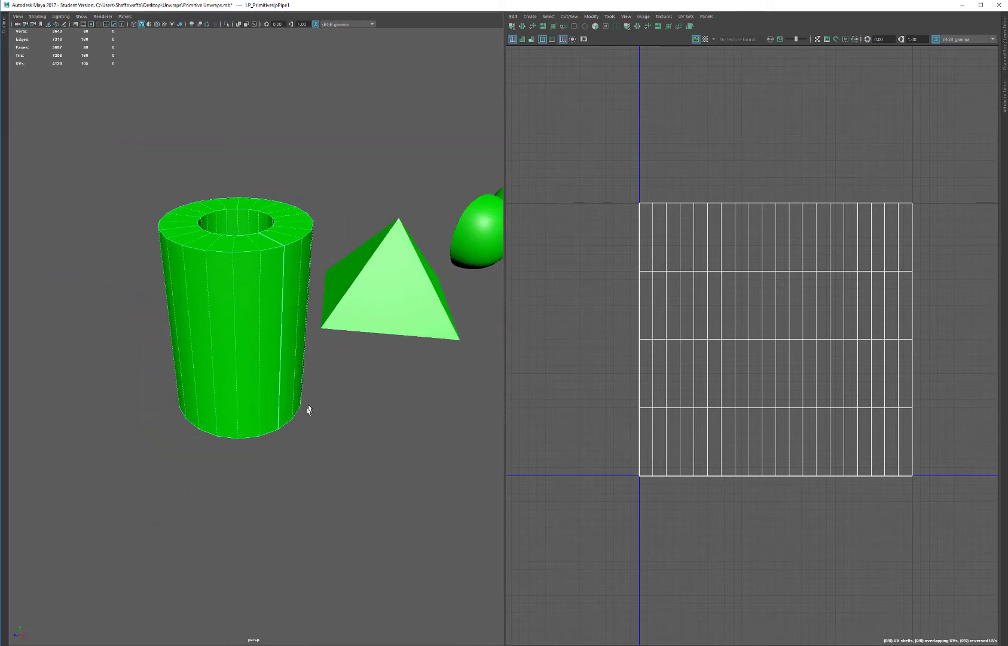
click(332, 201)
click(268, 290)
alt+drag(269, 294, 242, 308)
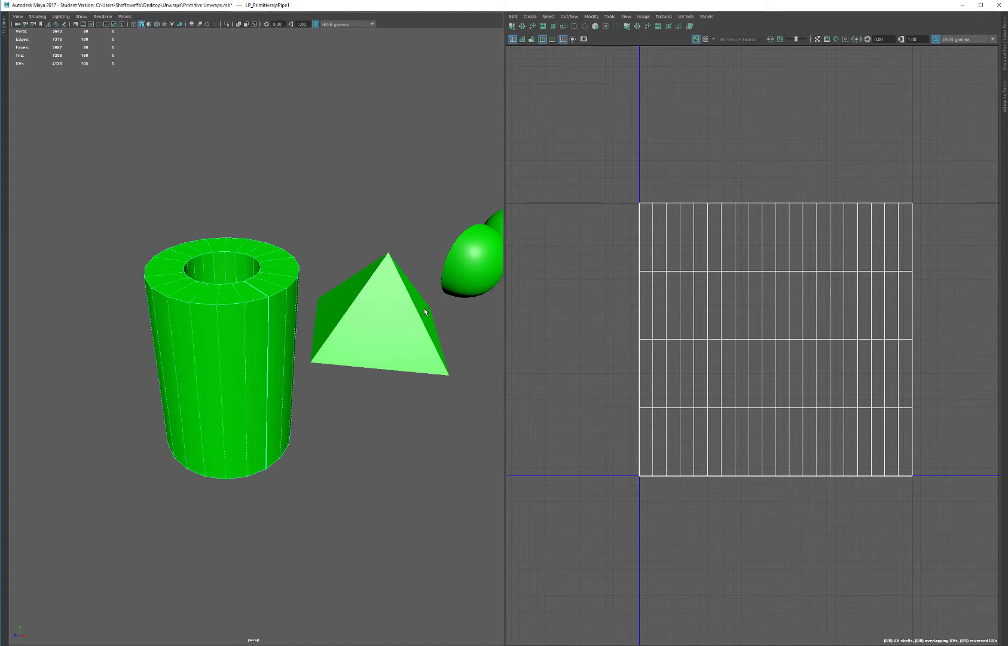
right_drag(682, 227, 648, 212)
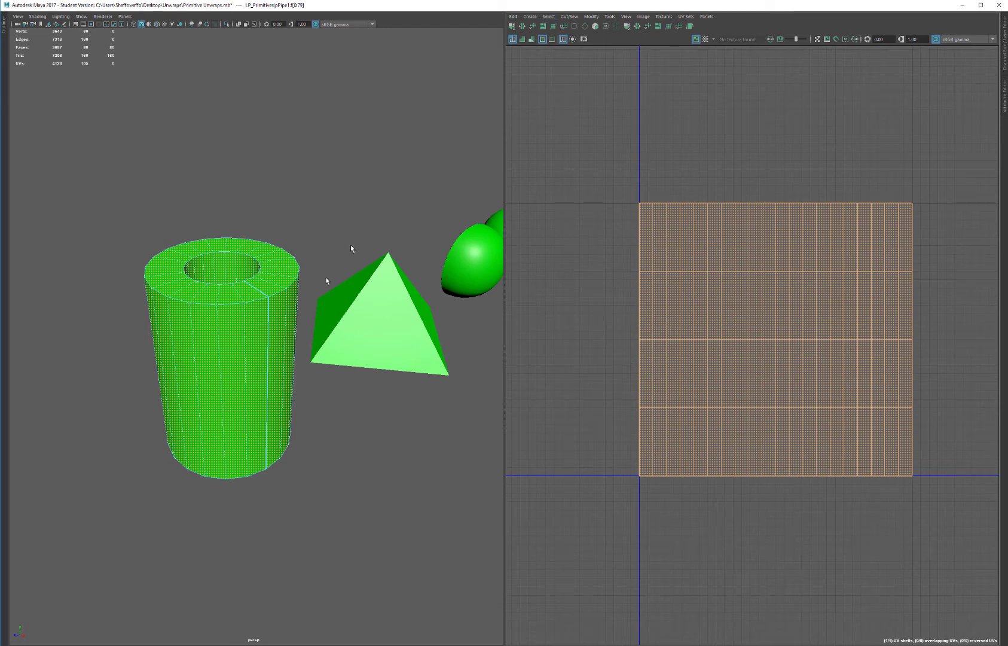
key(F8)
right_drag(259, 258, 304, 217)
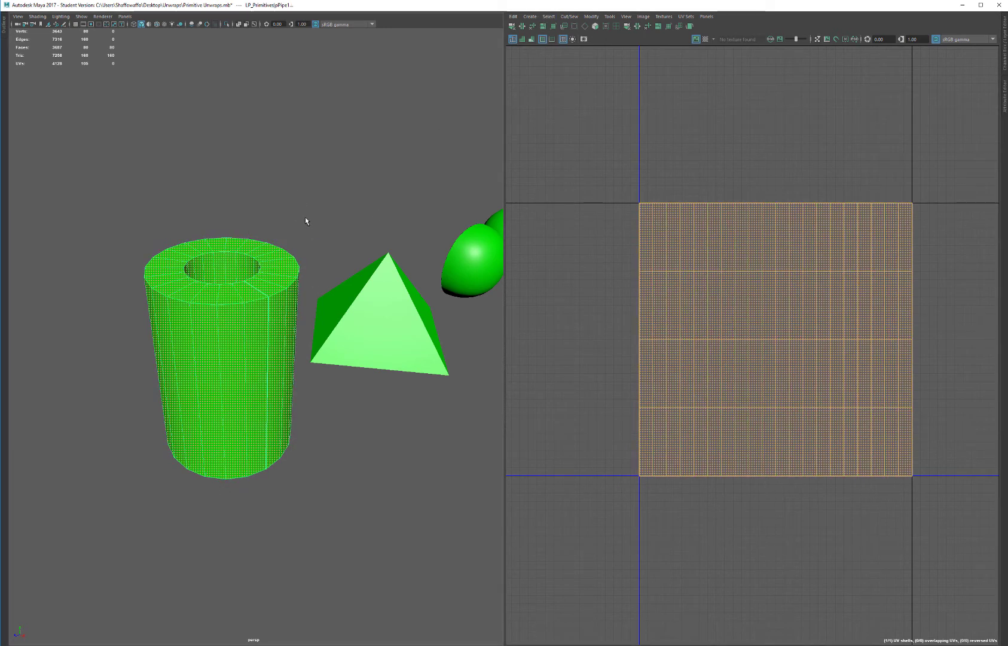
click(304, 217)
click(282, 282)
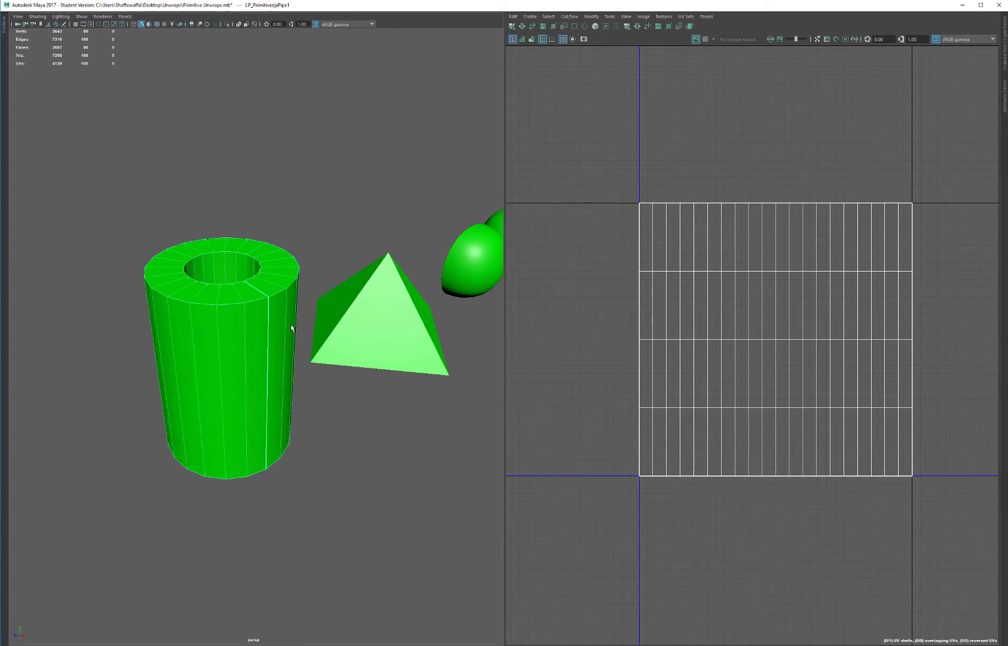
- Select all of the pipe's faces and create a camera-based UV projection for them
right_drag(238, 242, 238, 267)
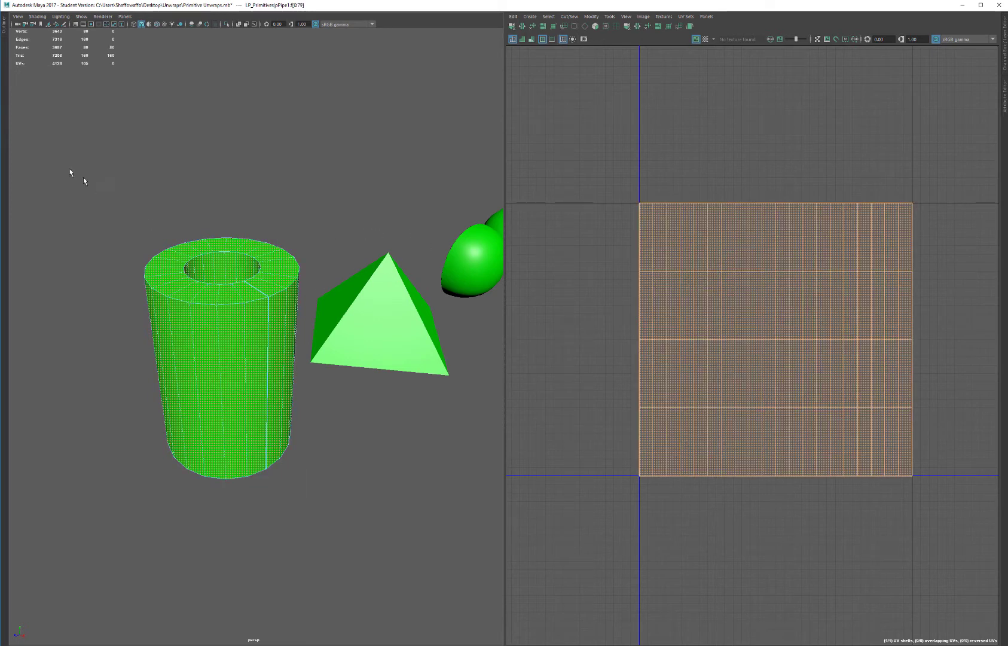
drag(70, 169, 406, 597)
click(530, 16)
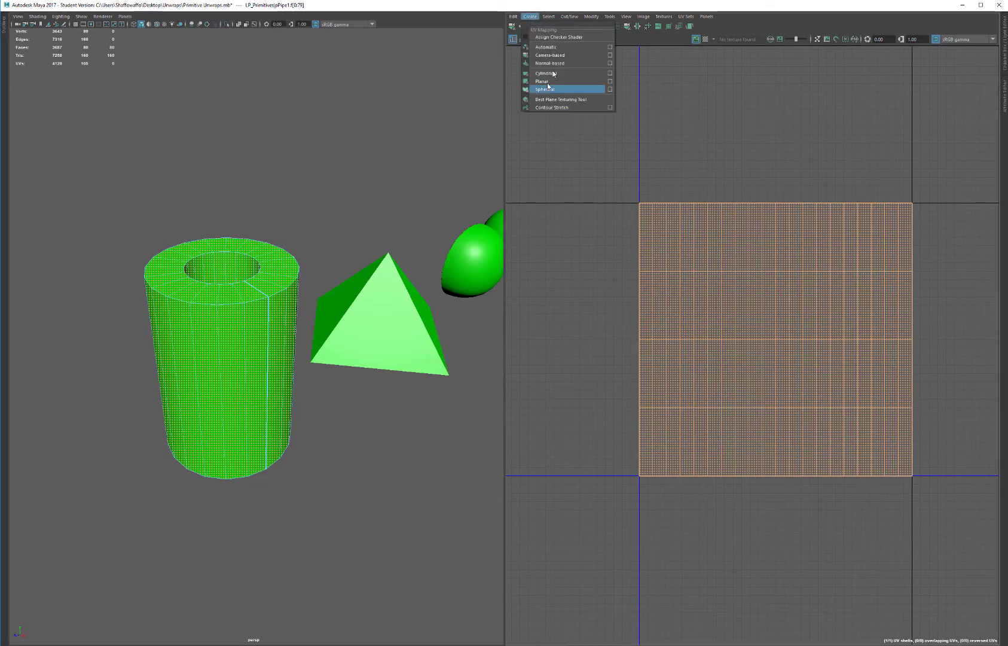
click(559, 55)
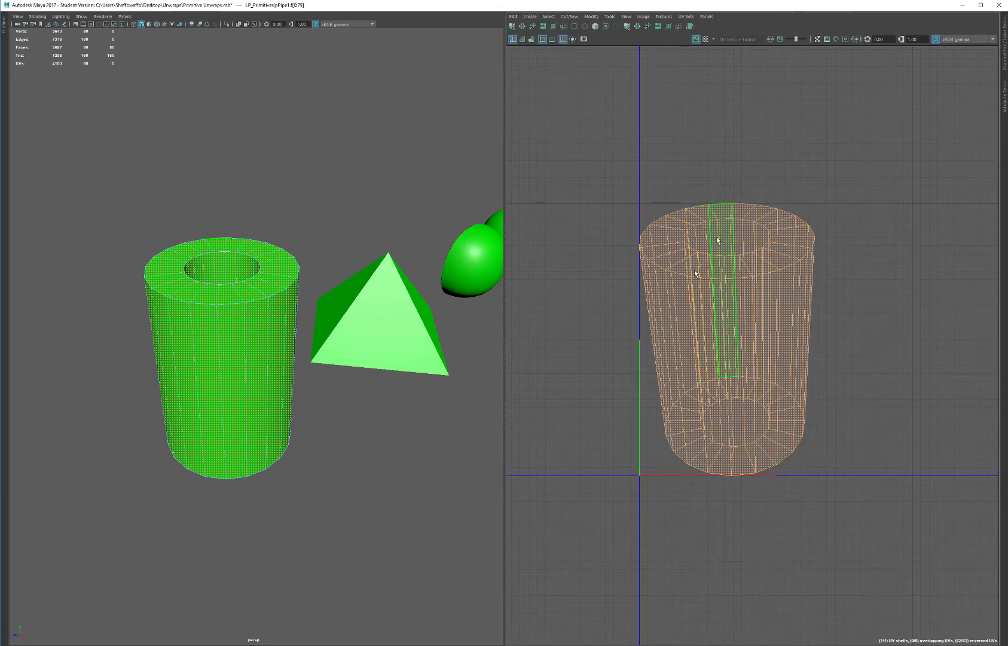
- Undo the camera-based projection on the pipe and reapply it to all of its faces
key(F10)
click(645, 284)
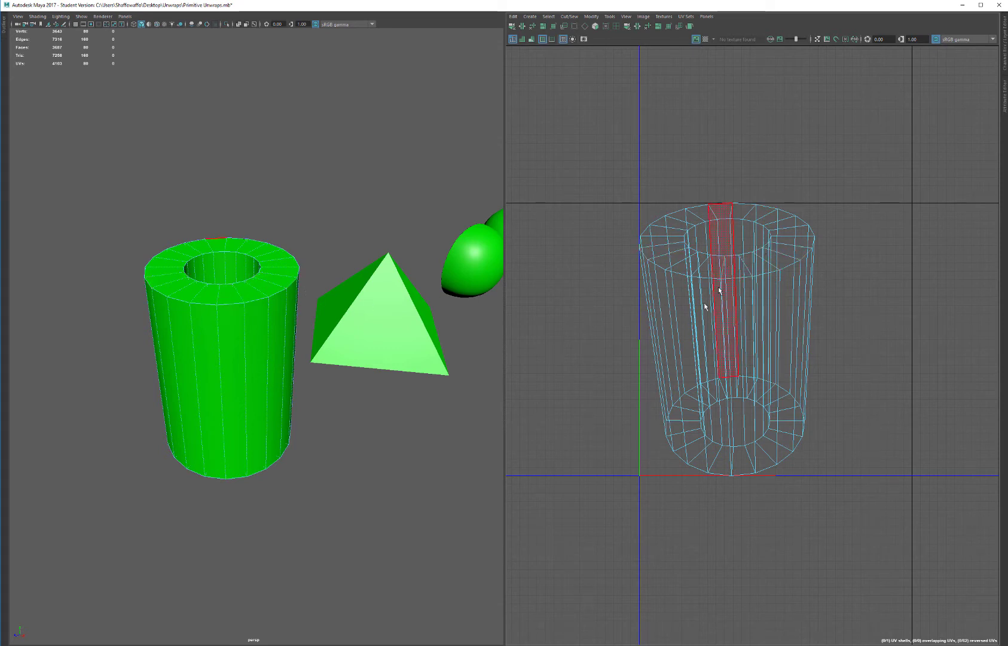
key(ctrl+z)
key(ctrl+z)
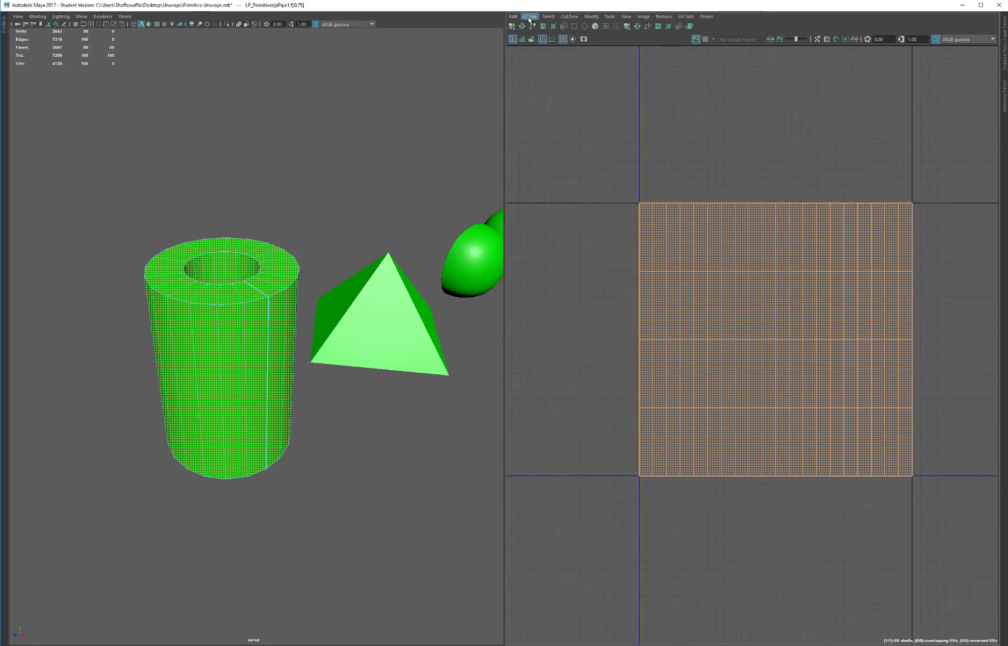
click(529, 17)
click(556, 55)
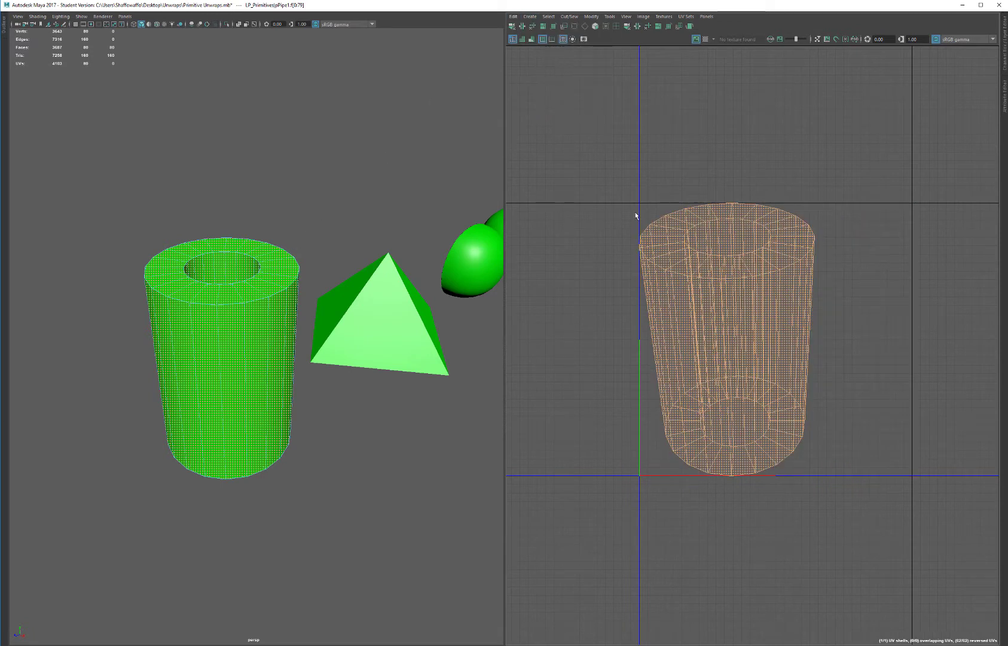
- Pick individual rim and wall faces on the pipe to compare them with their places in the UV layout
click(330, 251)
scroll(203, 345, up, 8)
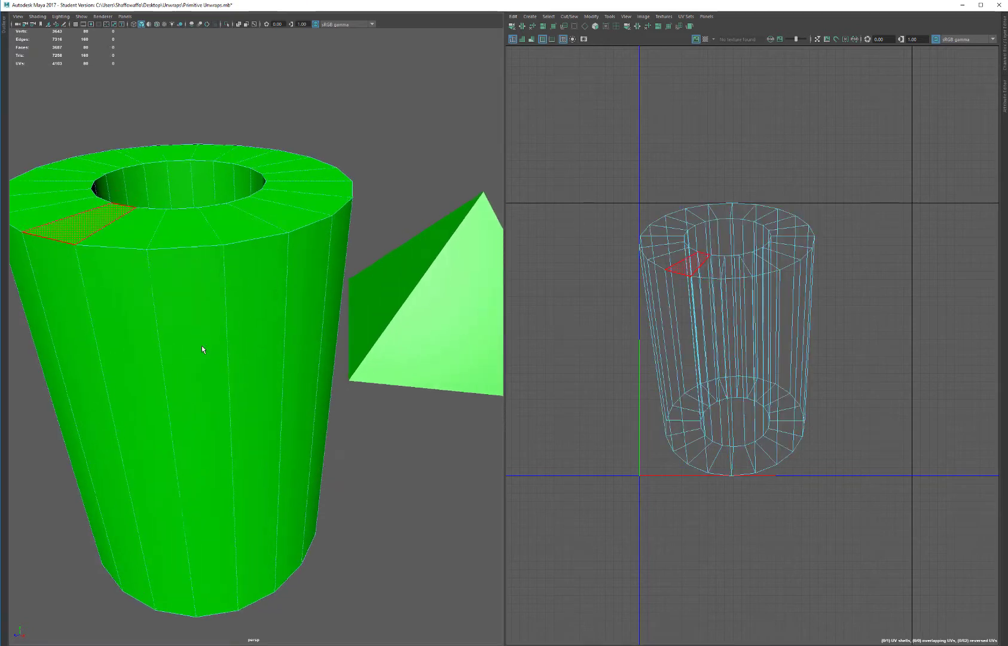
click(270, 408)
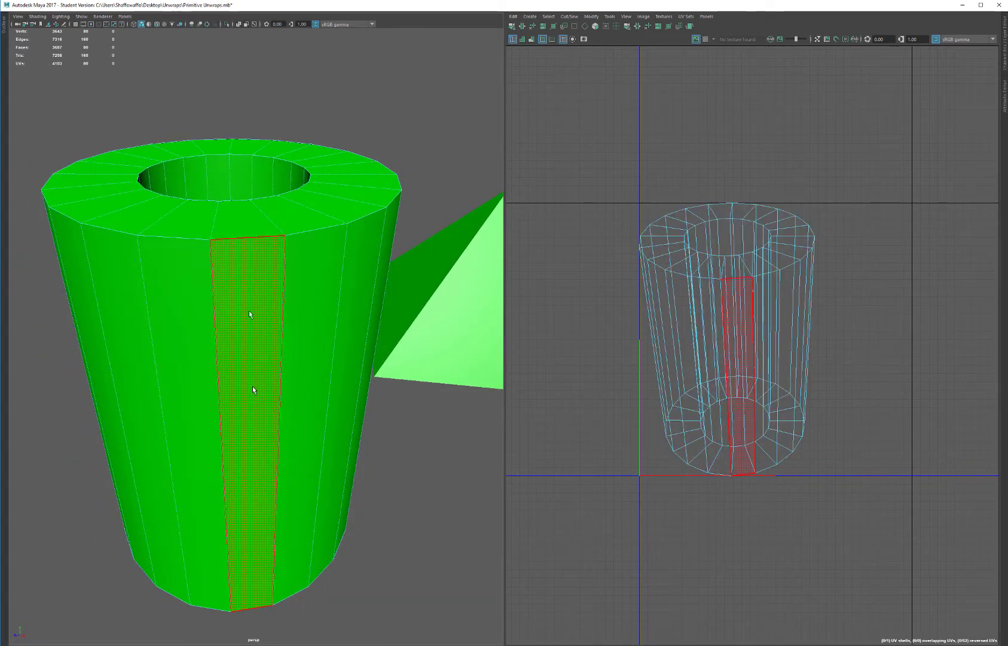
click(239, 167)
click(180, 380)
click(293, 207)
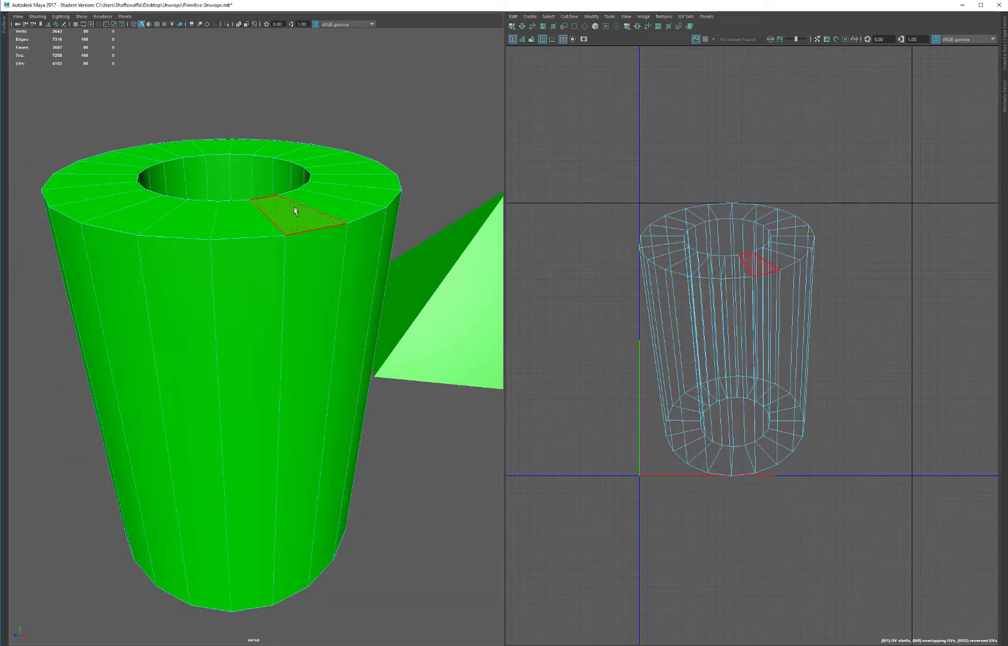
alt+right_drag(335, 508, 323, 251)
alt+drag(323, 252, 317, 318)
alt+middle_drag(296, 320, 312, 284)
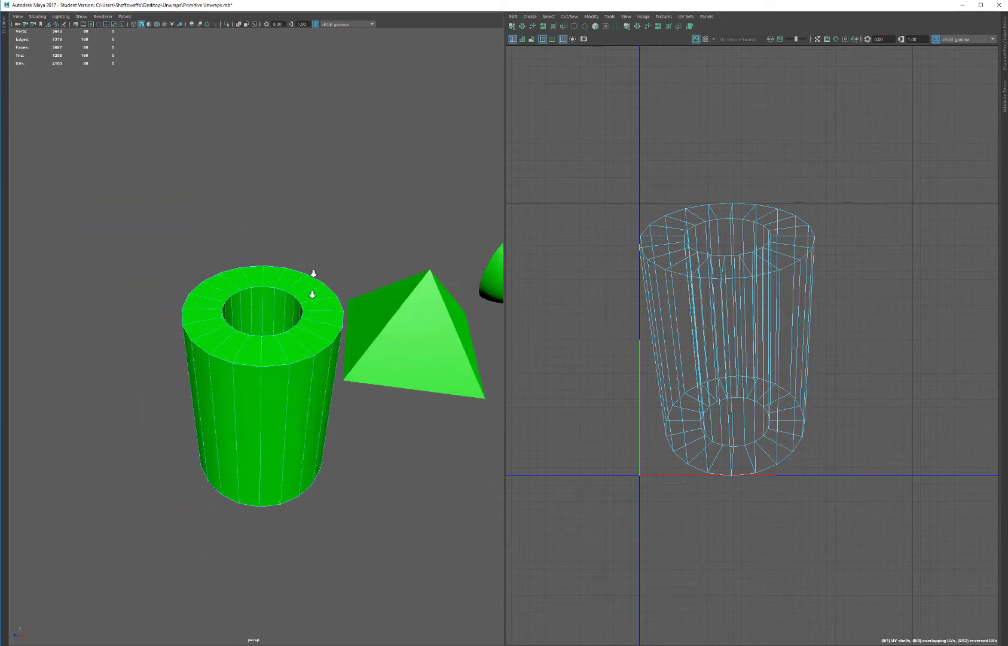
- Return the pipe to object mode and reselect it as a whole object
scroll(312, 294, up, 3)
right_drag(322, 267, 376, 253)
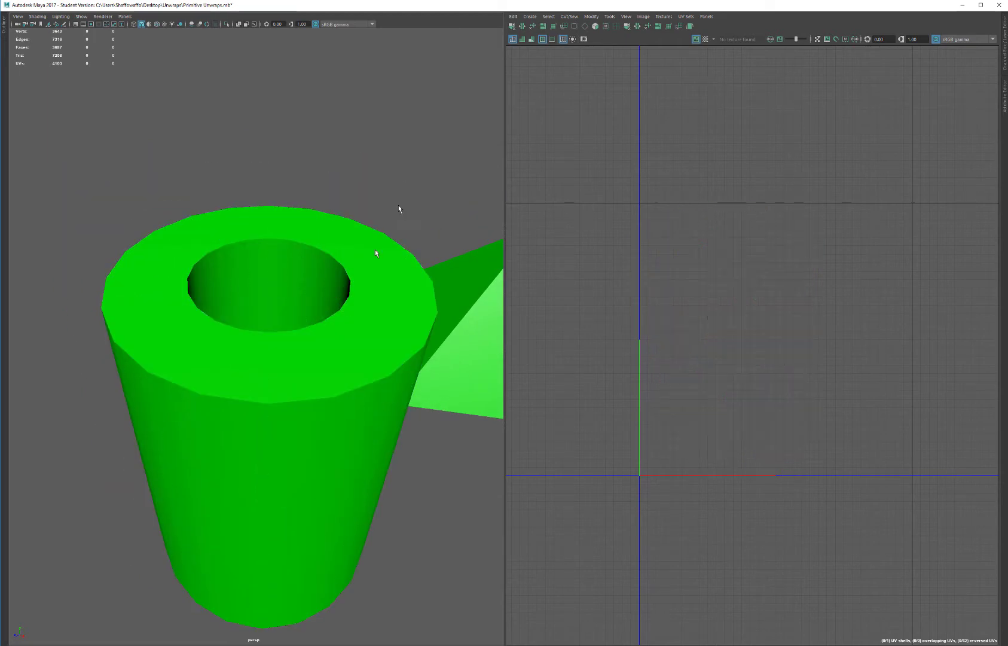
alt+drag(376, 253, 281, 333)
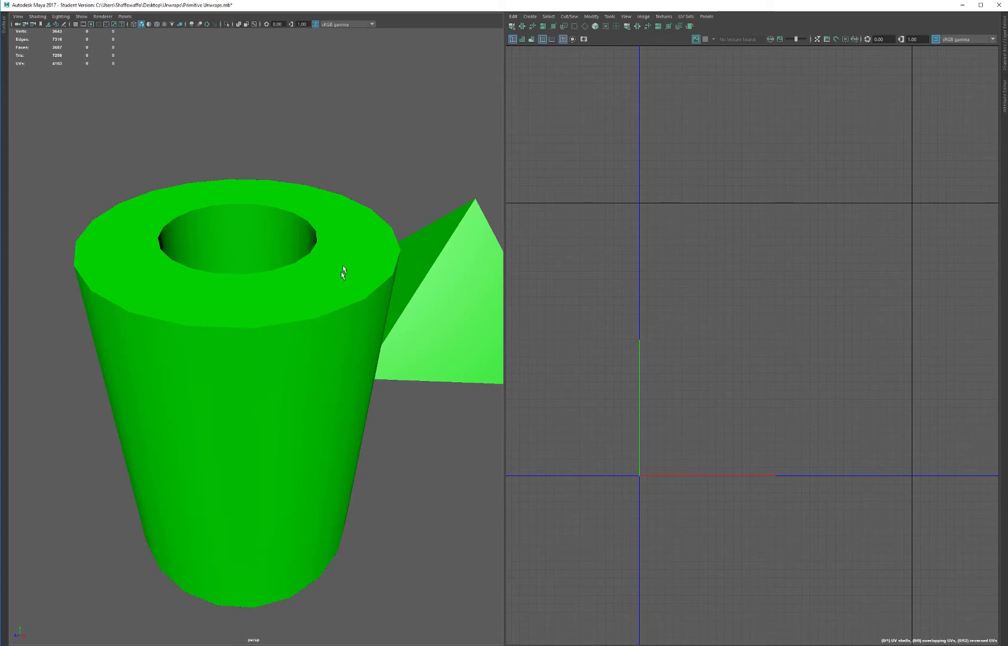
scroll(338, 297, up, 3)
scroll(344, 310, down, 1)
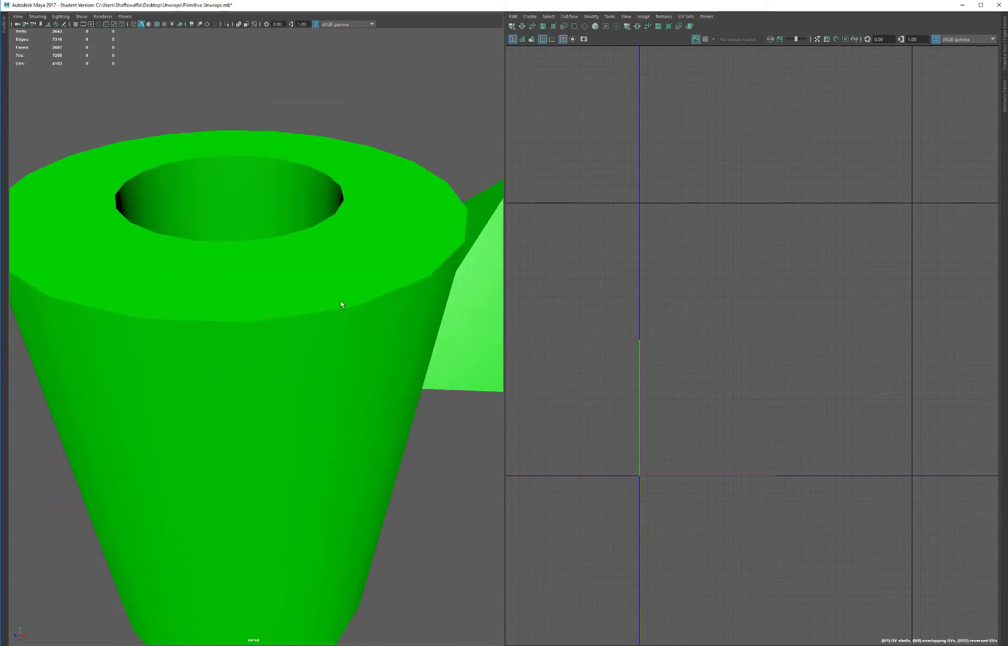
click(385, 281)
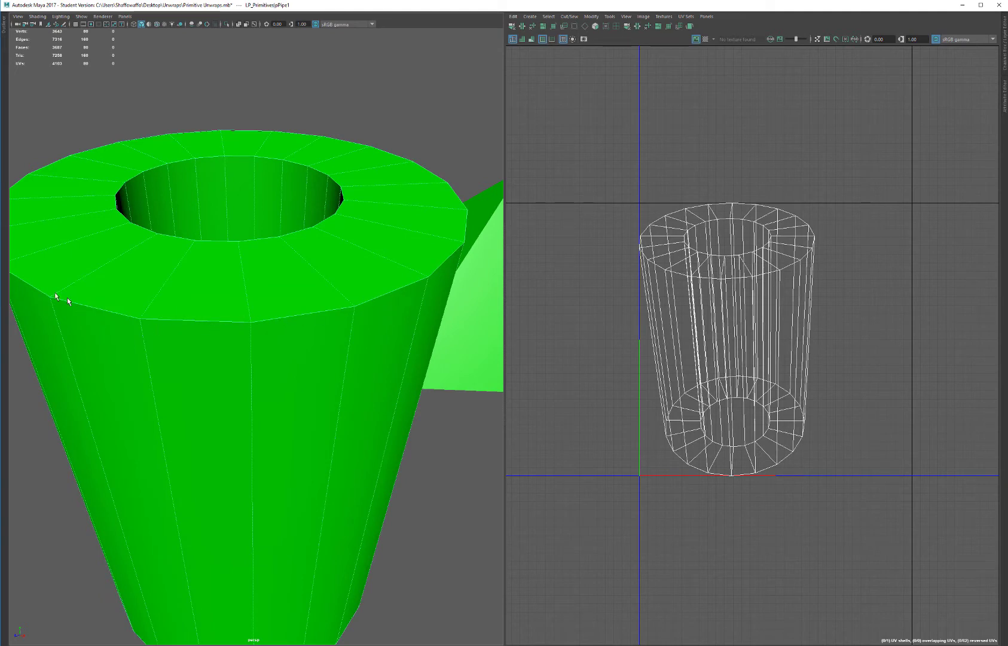
right_drag(365, 258, 378, 239)
scroll(378, 239, down, 4)
scroll(377, 240, up, 2)
click(406, 153)
click(331, 258)
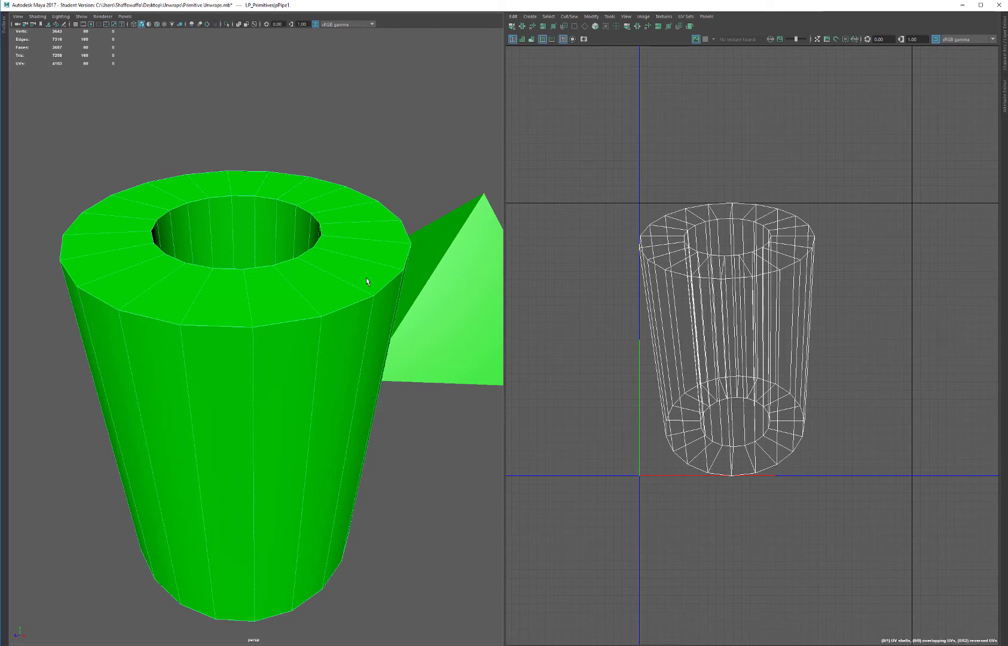
- Select the pipe's inner and outer wall faces with a horizontal band across the middle of its UV layout
right_click(718, 115)
click(717, 137)
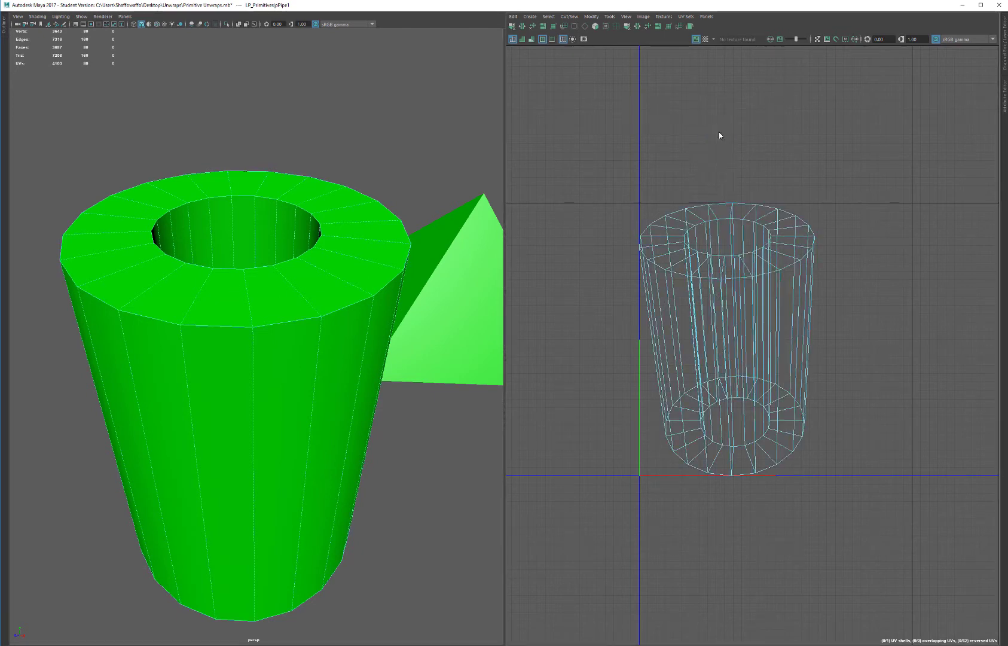
drag(540, 321, 978, 347)
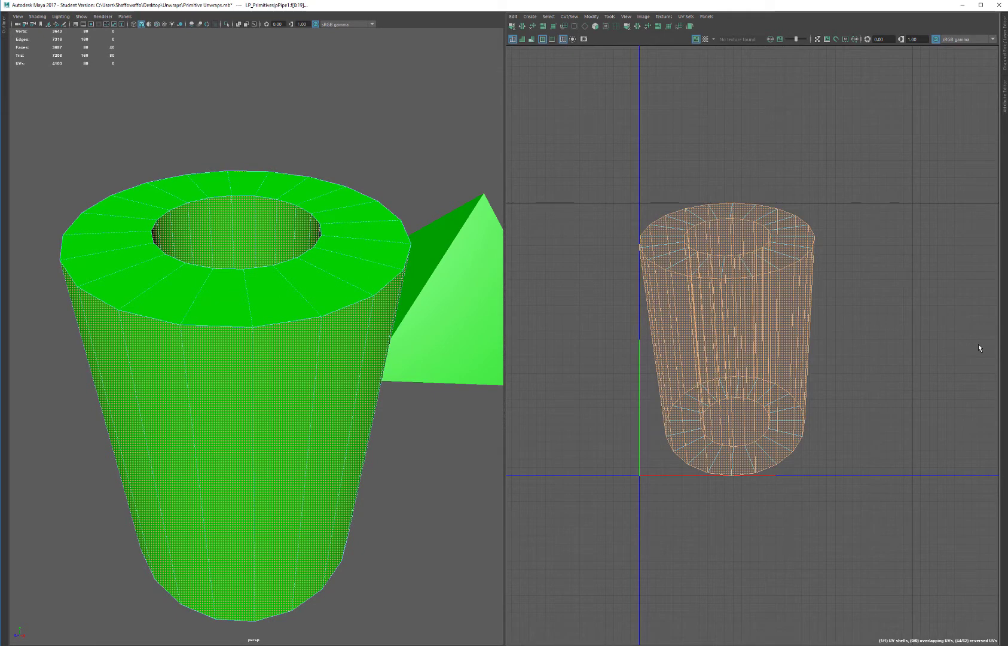
click(632, 317)
drag(600, 316, 939, 339)
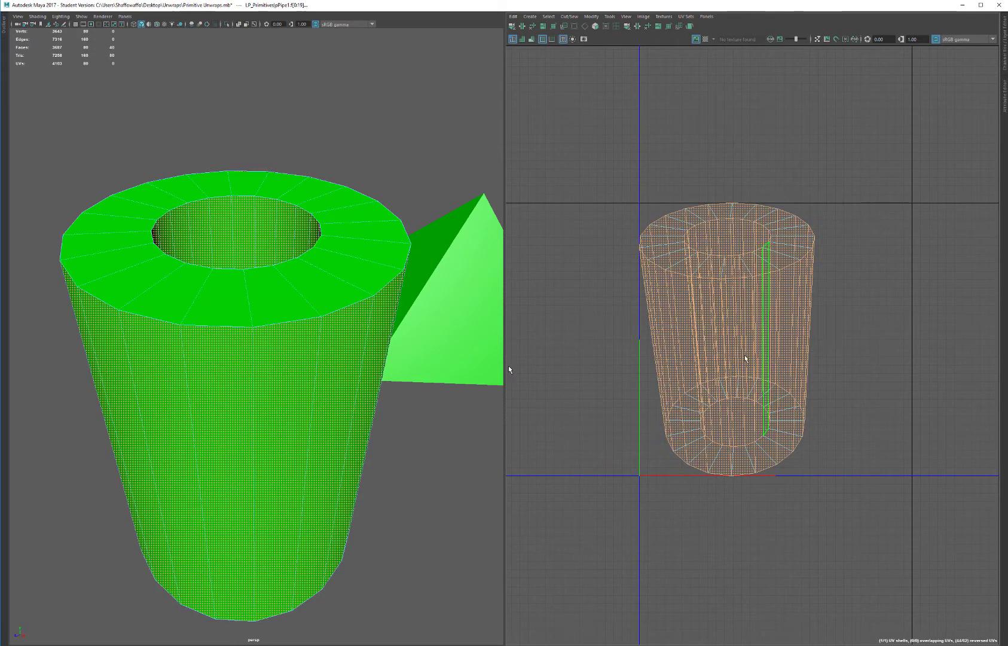
- Check the wall selection around the pipe, reselect the wall faces in the UV layout and activate the Move tool
alt+right_drag(395, 335, 216, 263)
alt+drag(216, 263, 193, 251)
drag(121, 149, 358, 158)
alt+drag(195, 143, 209, 233)
alt+right_drag(209, 233, 358, 263)
alt+drag(358, 263, 269, 299)
alt+middle_drag(269, 299, 326, 297)
click(598, 336)
drag(568, 338, 891, 353)
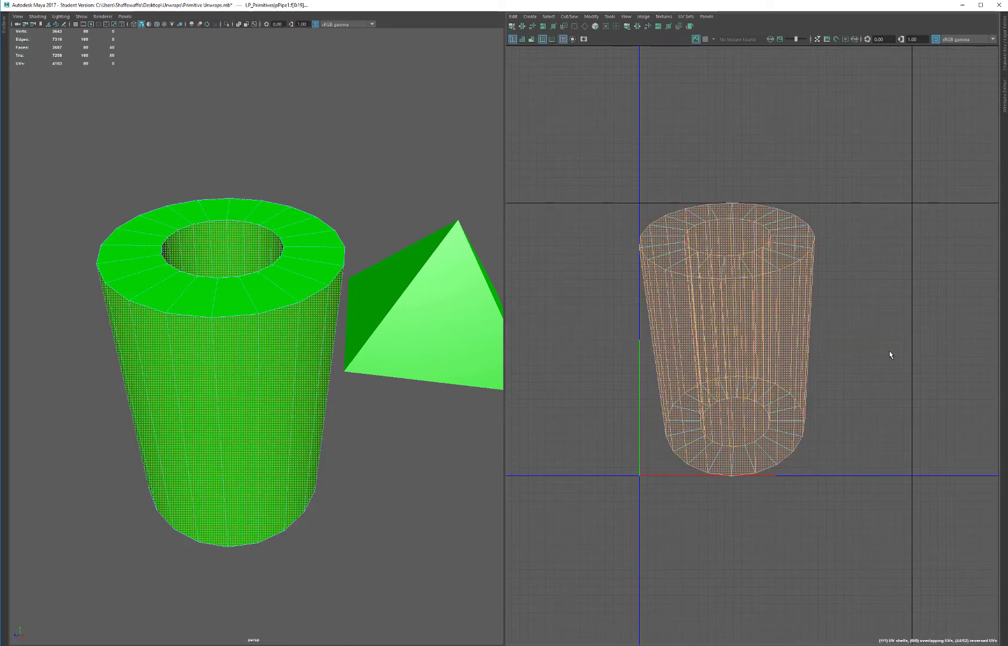
key(w)
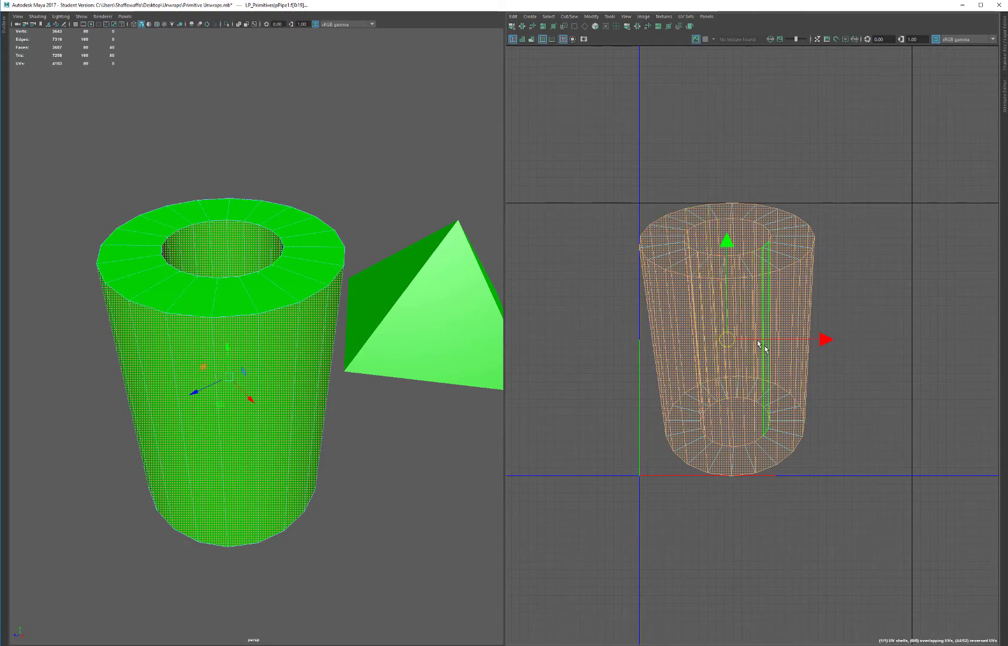
drag(728, 352, 727, 335)
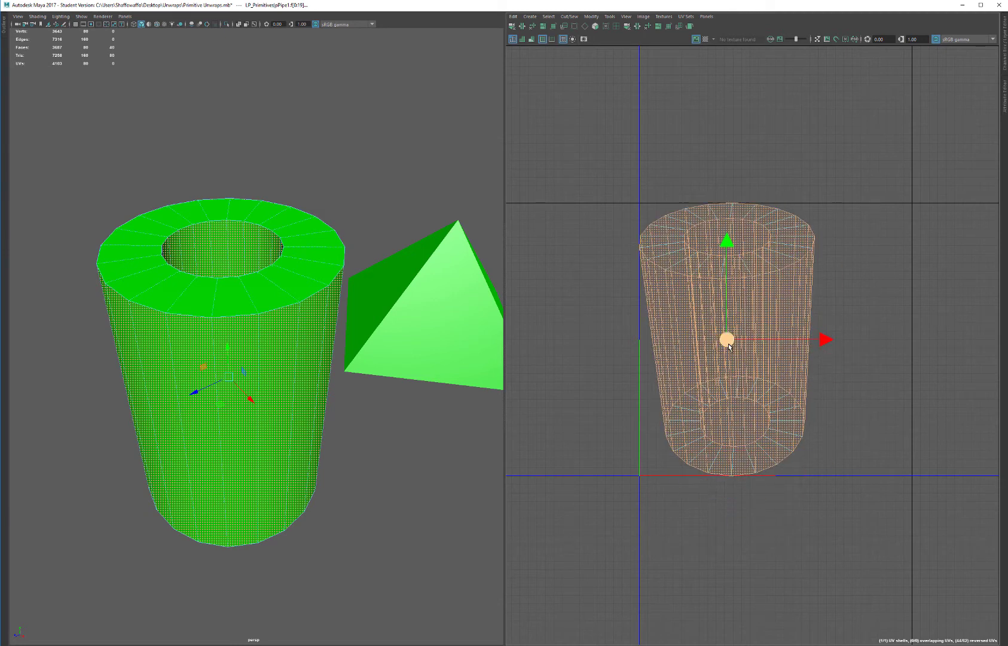
- Cut the pipe's UVs along the inner and outer rim edge loops at both ends
right_drag(683, 293, 682, 312)
click(697, 308)
shift+right_drag(696, 308, 765, 269)
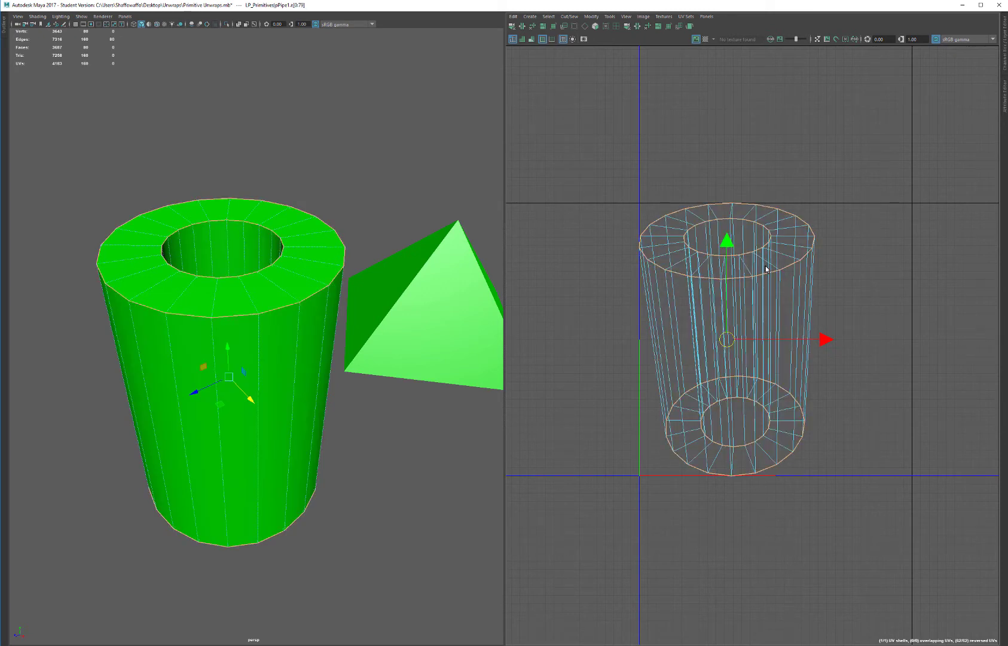
- Switch to UV shell selection, select all of the pipe's UV shells and try moving them together
right_click(716, 228)
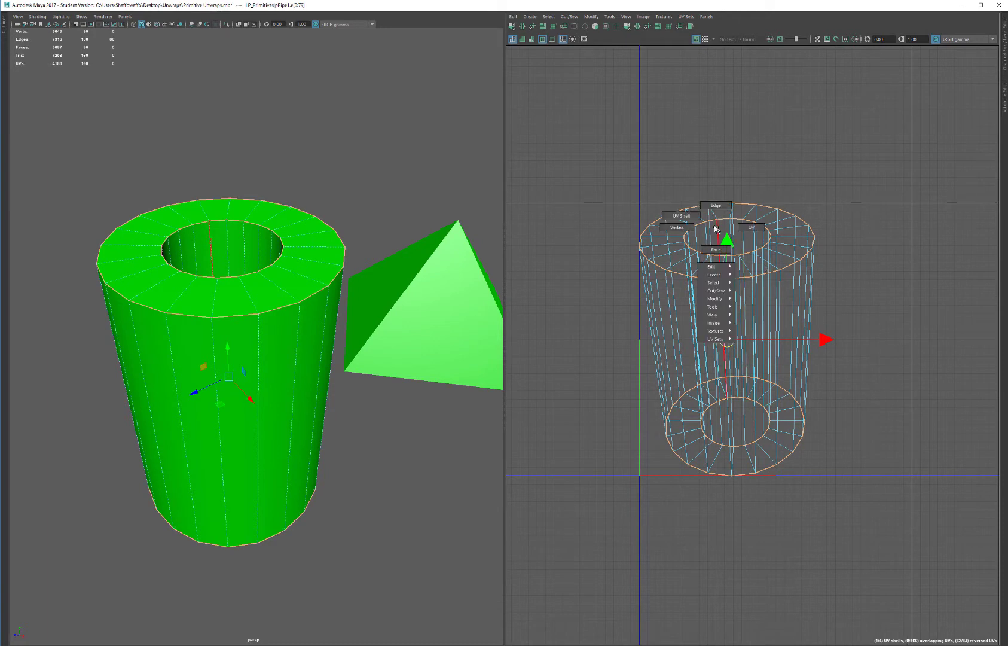
click(680, 216)
drag(551, 148, 861, 492)
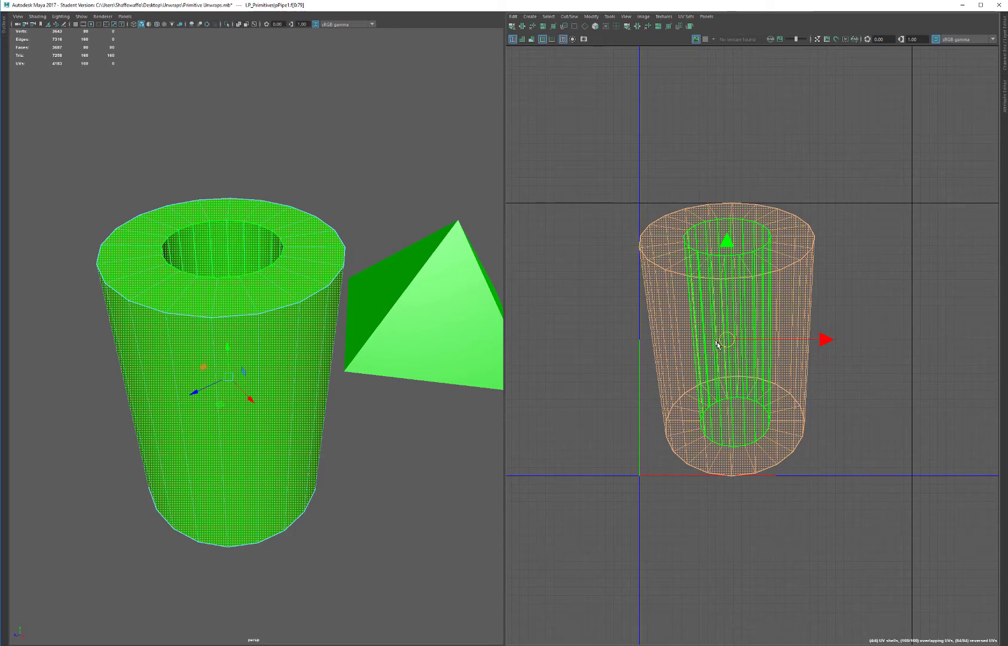
drag(757, 343, 731, 343)
key(ctrl+z)
- Move the outer wall shell and the inner wall shell off to opposite sides of the two end rings
right_click(675, 288)
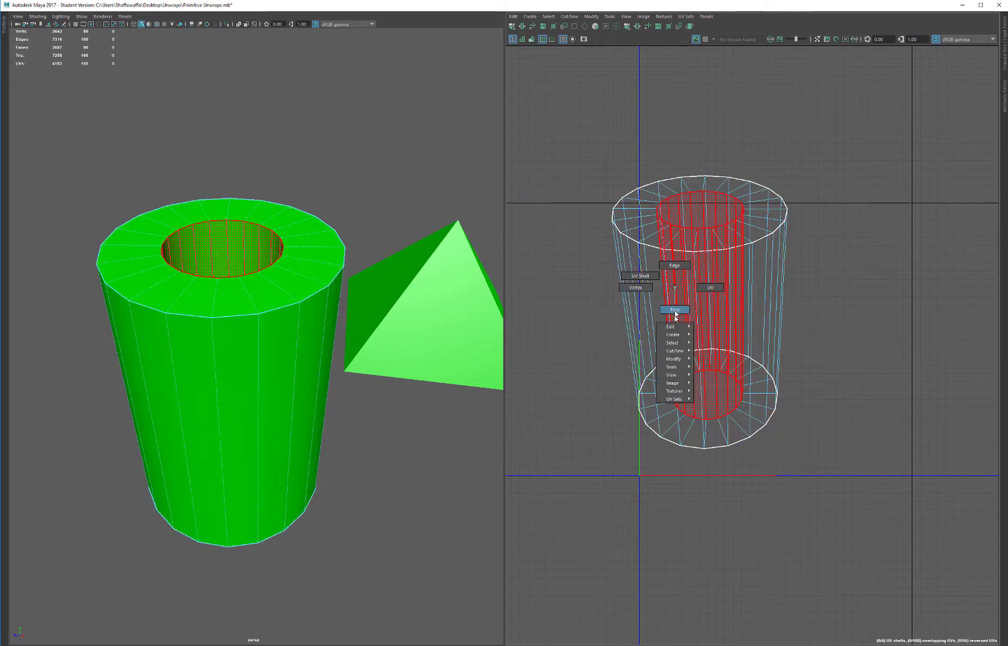
click(637, 279)
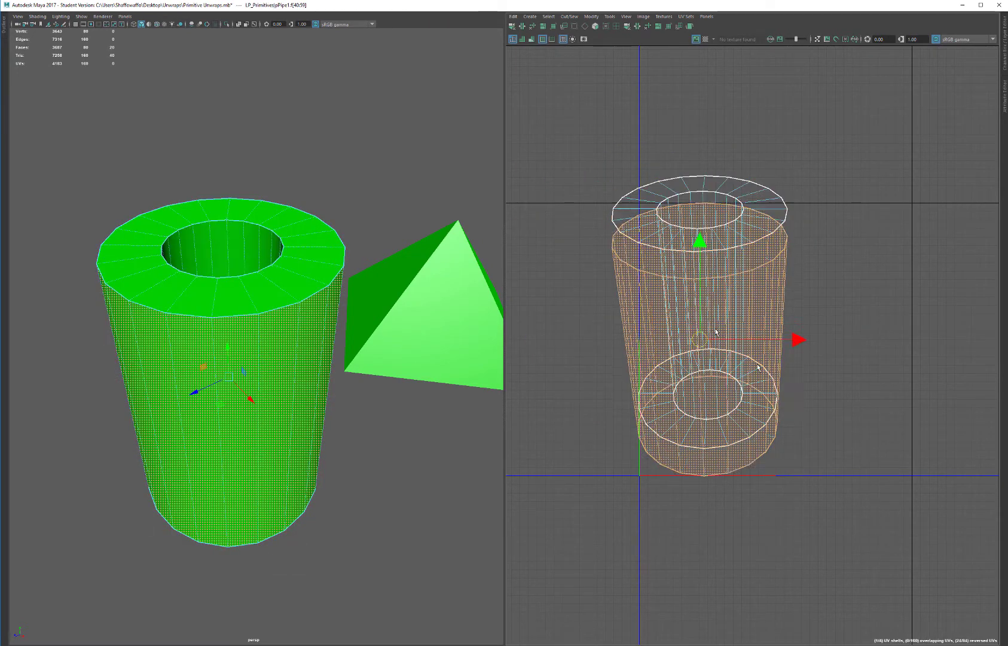
drag(699, 312, 863, 395)
click(675, 322)
drag(702, 311, 573, 352)
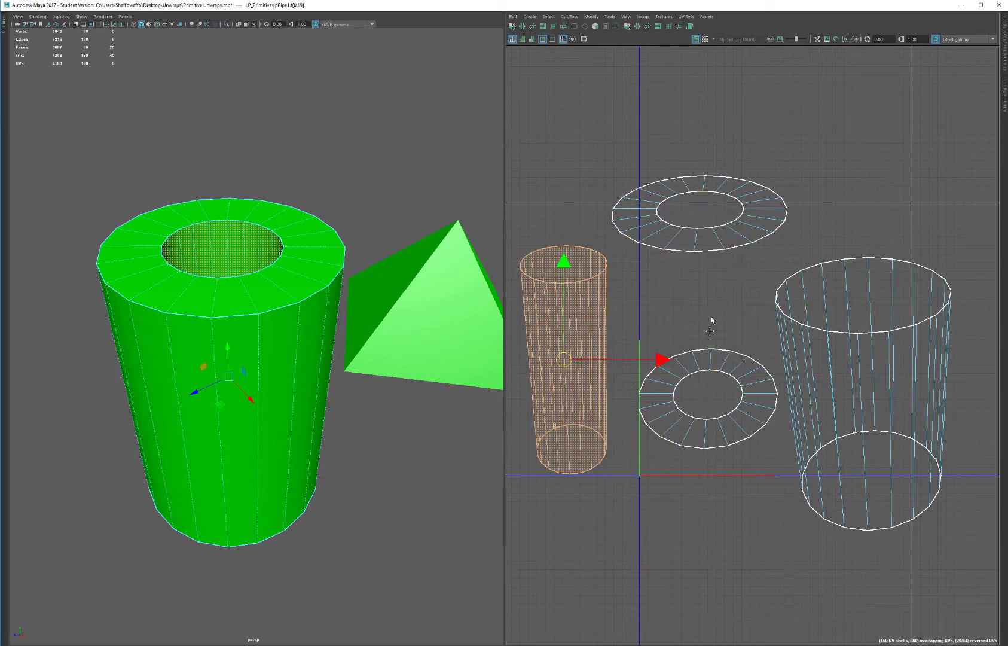
scroll(711, 321, down, 2)
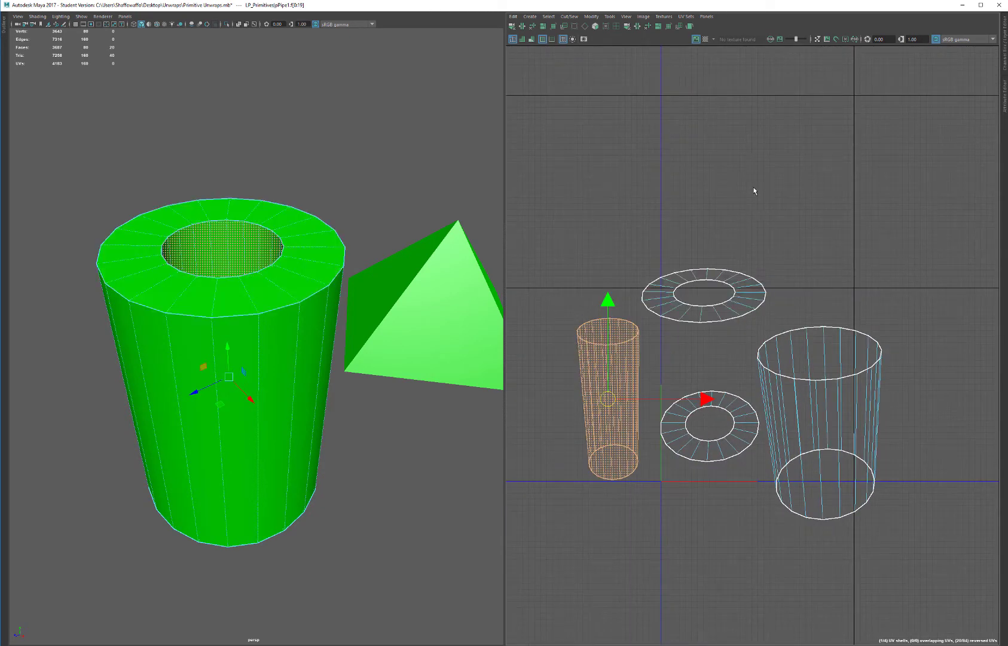
click(609, 16)
click(621, 34)
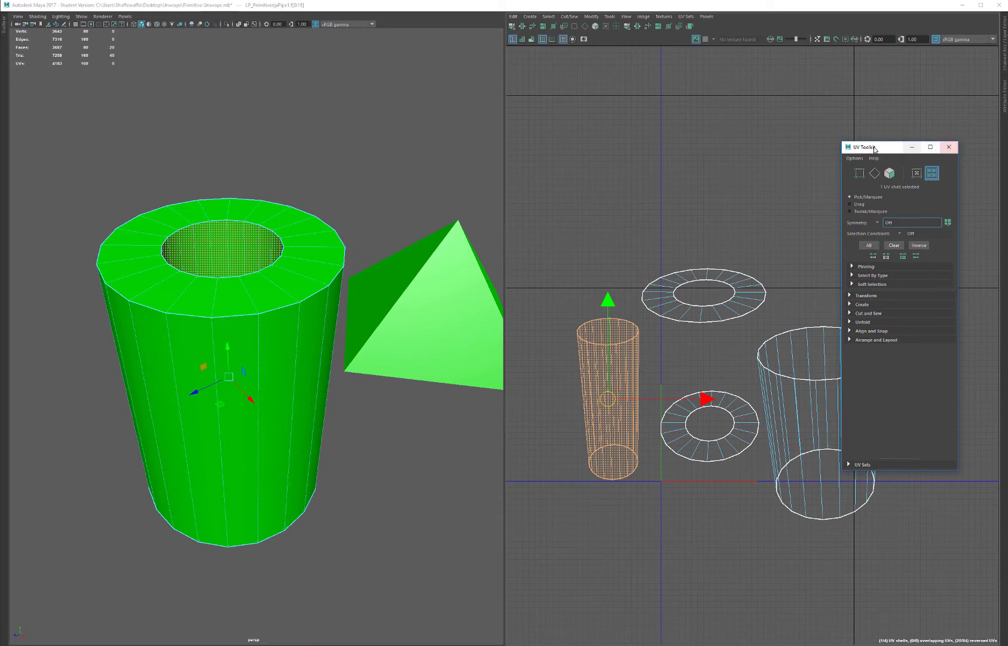
click(610, 16)
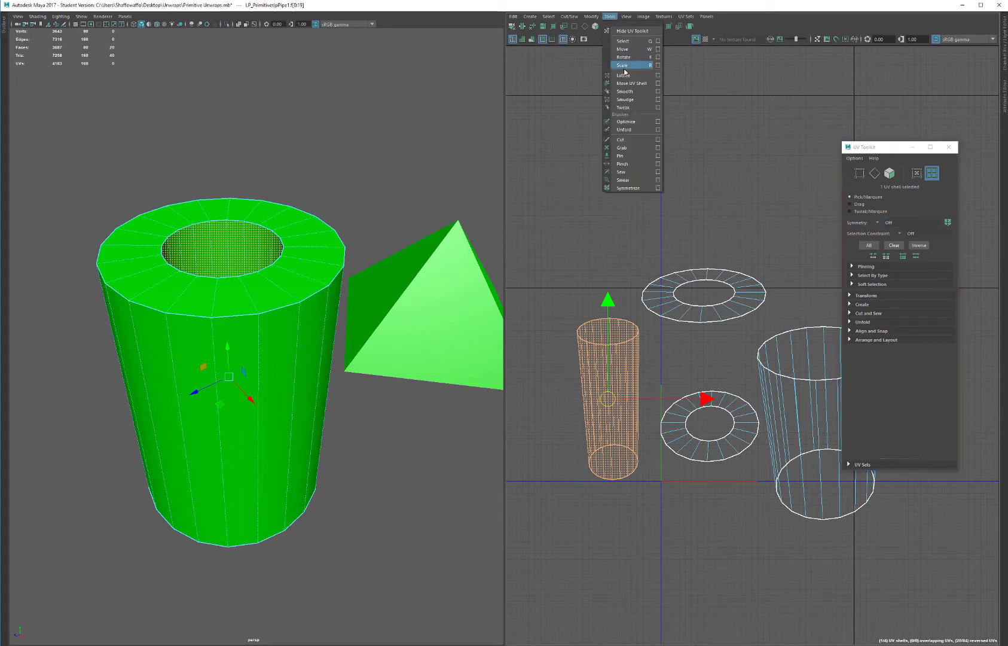
click(631, 32)
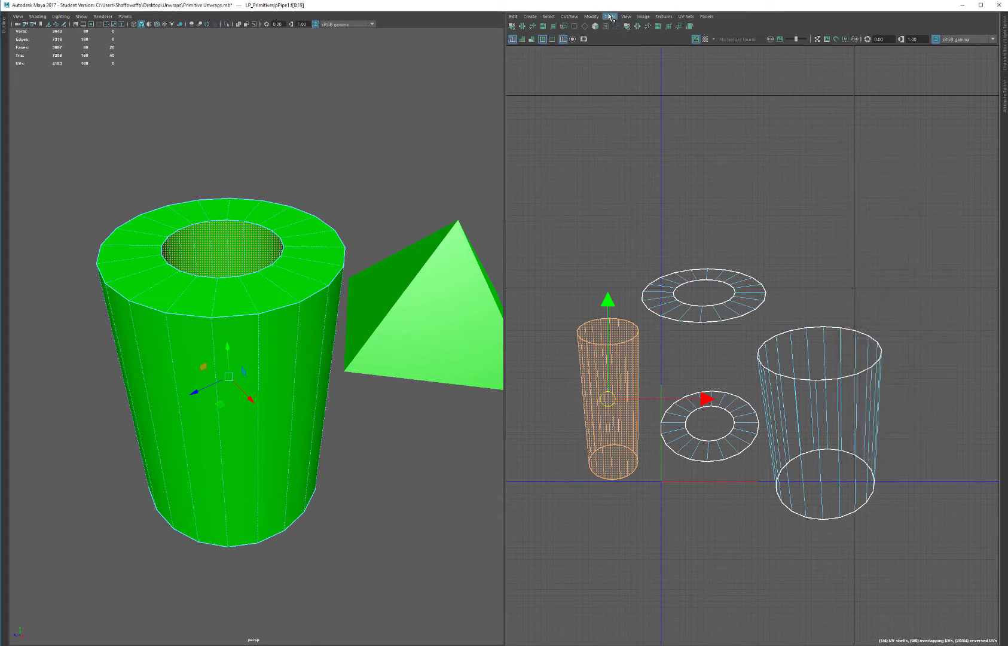
- Show the UV Toolkit, enlarge its window and dock it beside the UV Editor
click(609, 17)
click(625, 32)
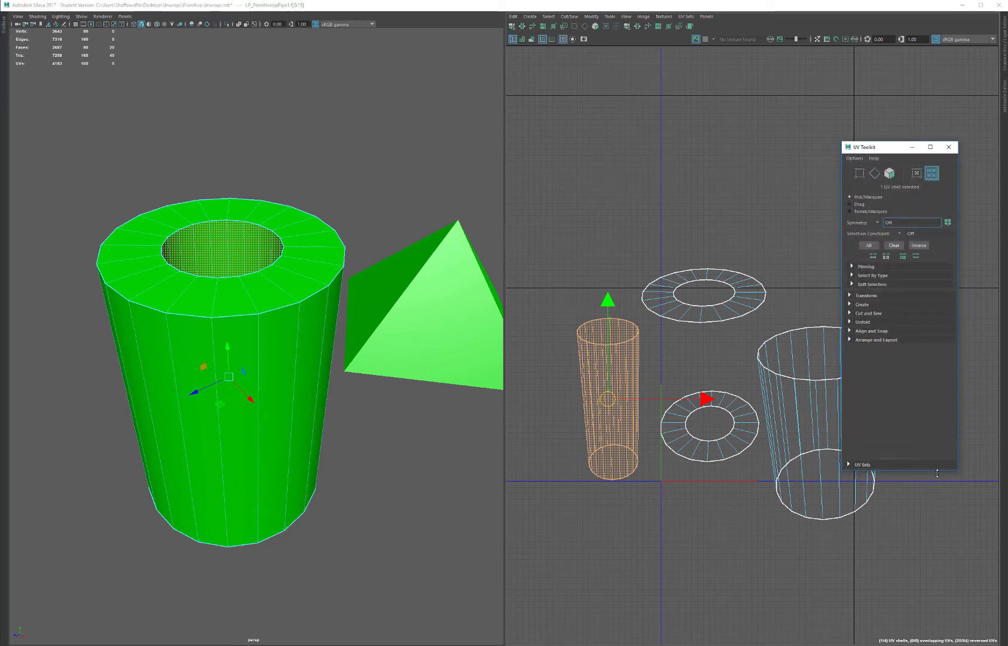
drag(936, 473, 936, 505)
drag(878, 152, 831, 110)
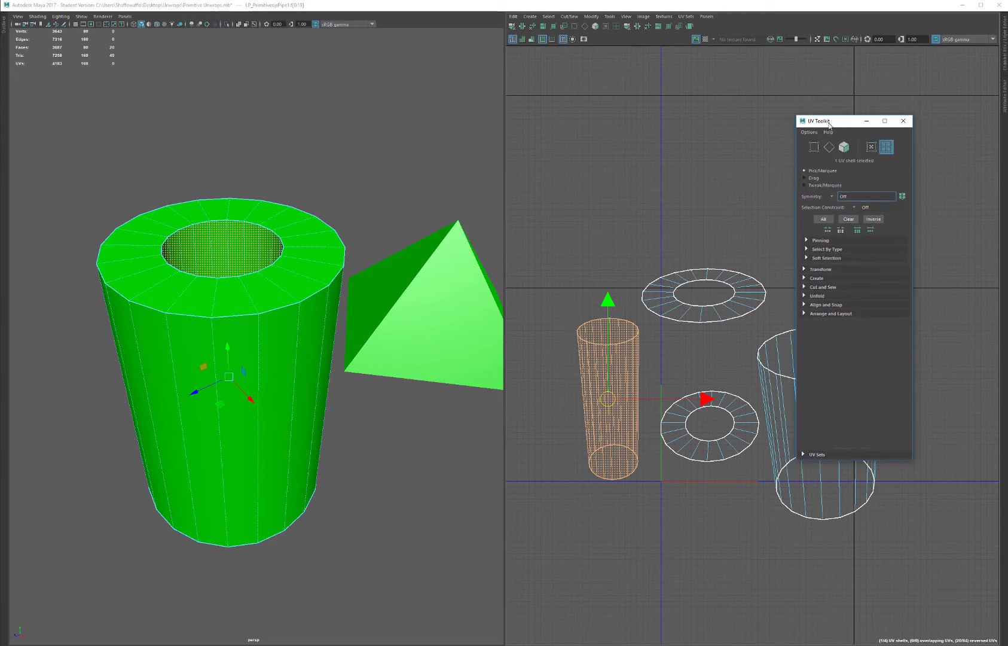
drag(823, 107, 1005, 129)
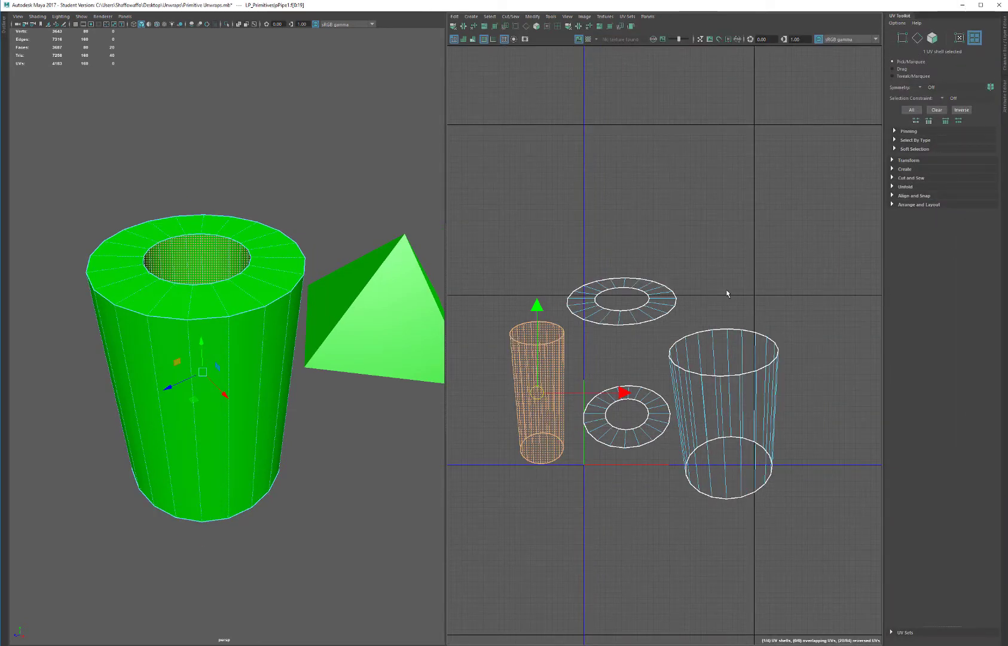
- Undo the separation of the shells, select all four pipe UV shells and lay them out automatically
scroll(616, 313, down, 1)
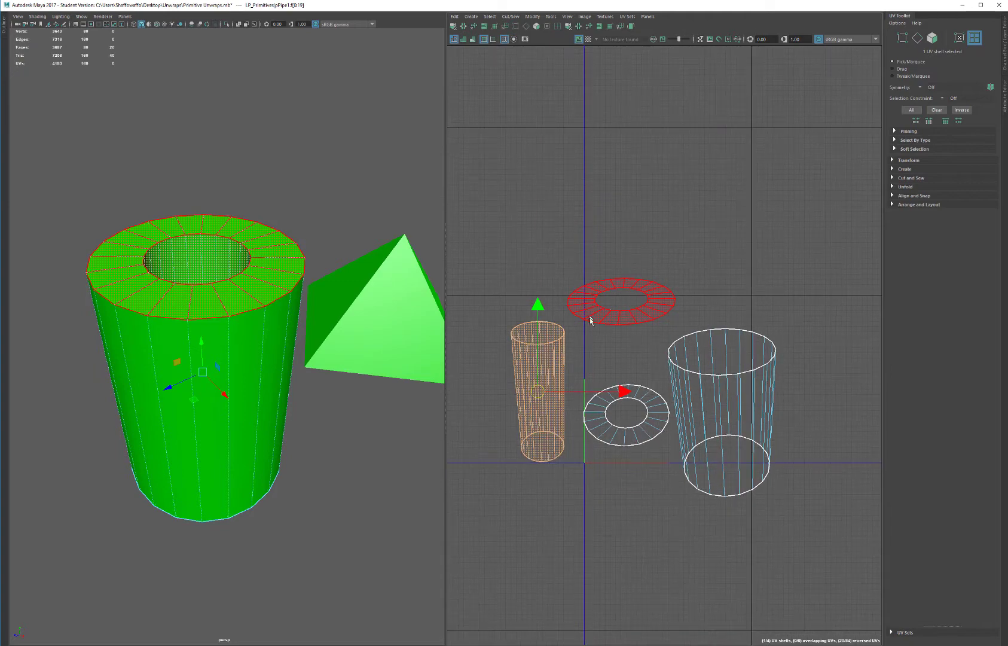
alt+middle_drag(590, 317, 602, 283)
right_click(610, 207)
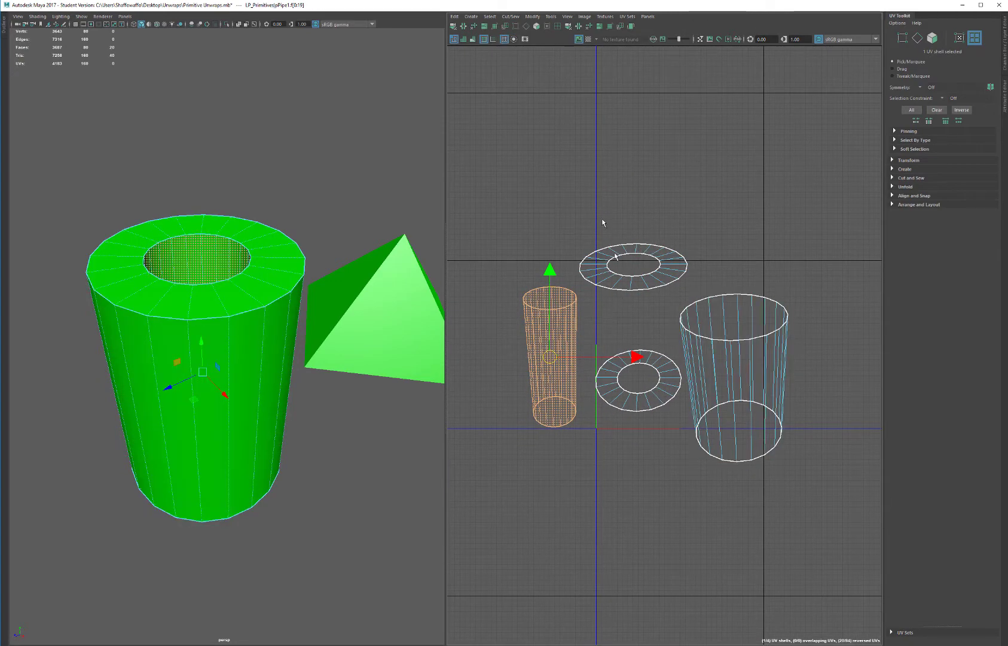
right_drag(645, 190, 604, 189)
drag(603, 188, 726, 474)
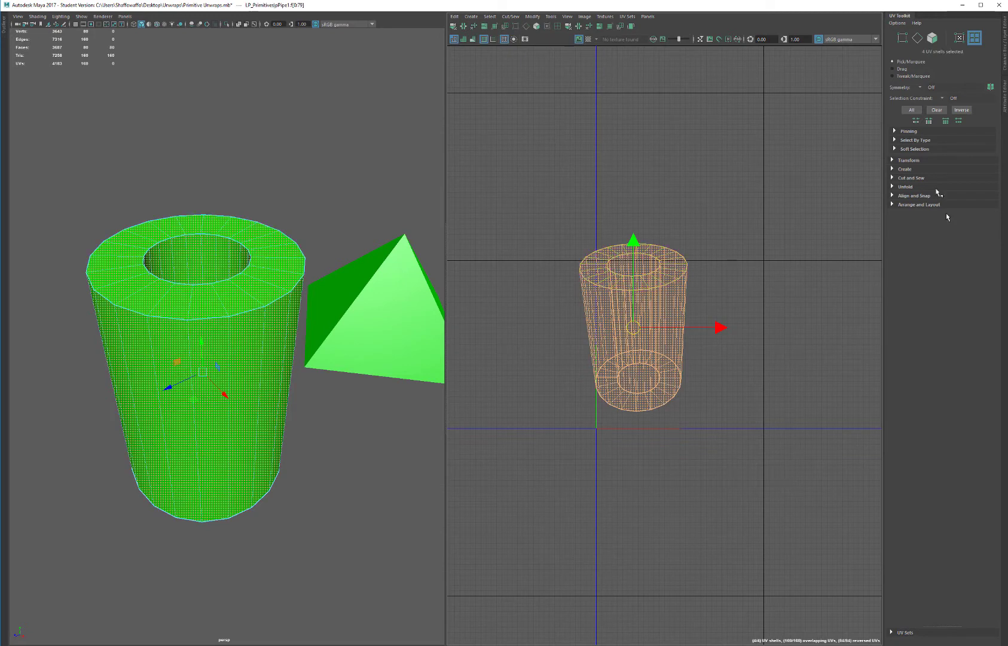
click(892, 205)
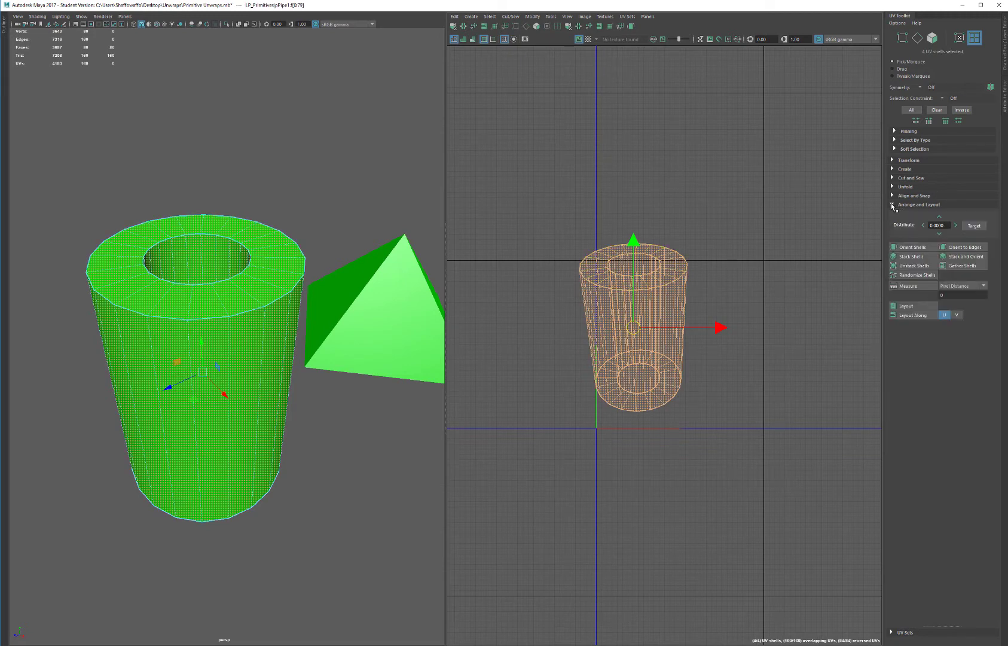
click(906, 306)
- Examine how the laid-out pipe shells overlap and fit the UV tile, and clear the selection
alt+middle_drag(669, 282, 647, 305)
scroll(648, 304, down, 5)
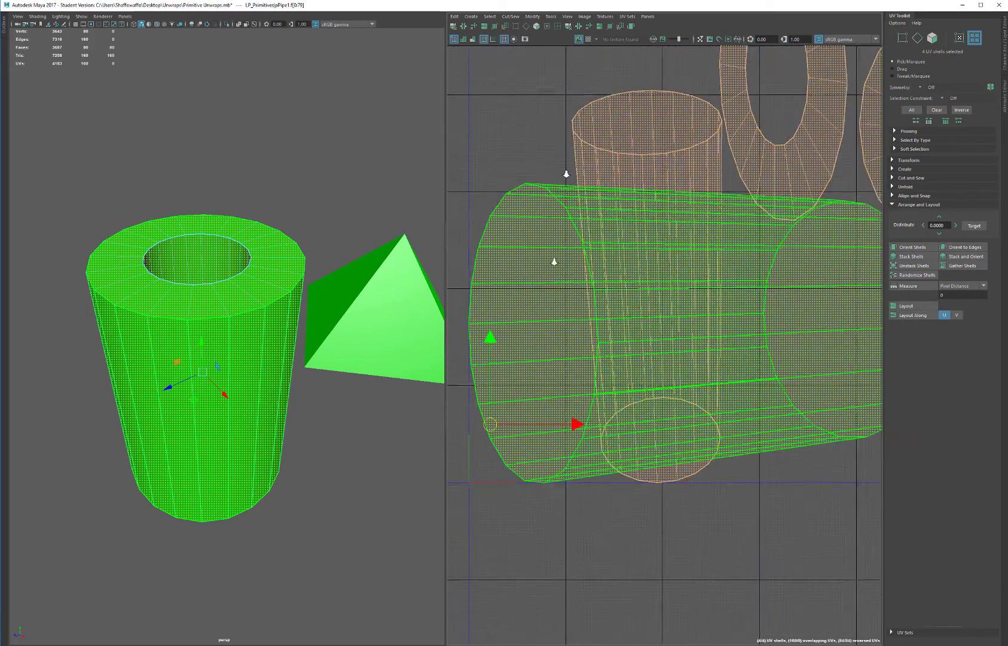
alt+middle_drag(634, 254, 704, 275)
scroll(728, 353, up, 1)
scroll(728, 353, up, 5)
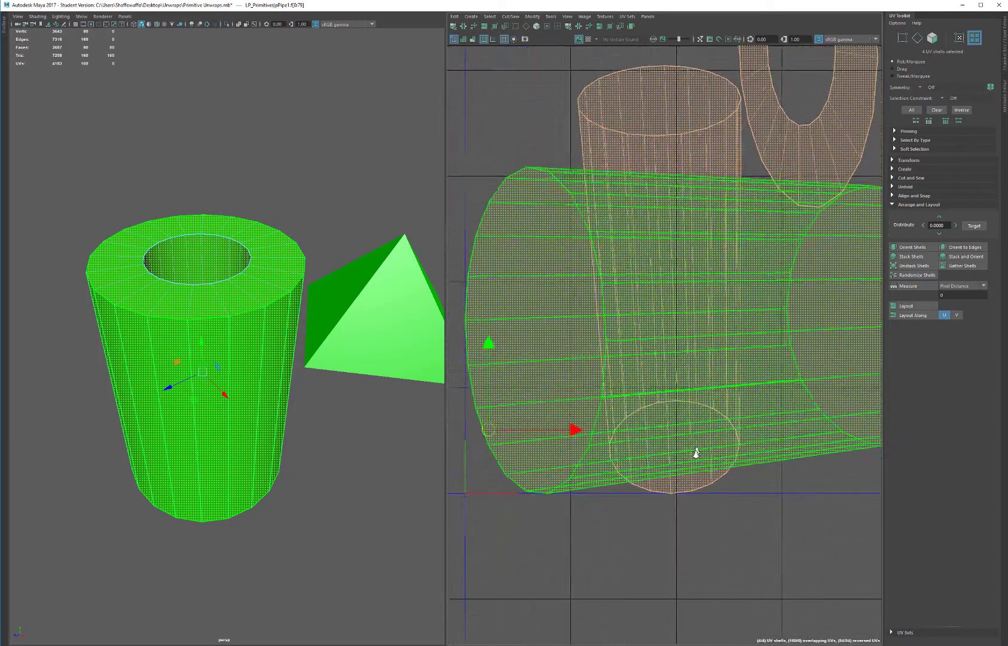
click(607, 491)
click(687, 286)
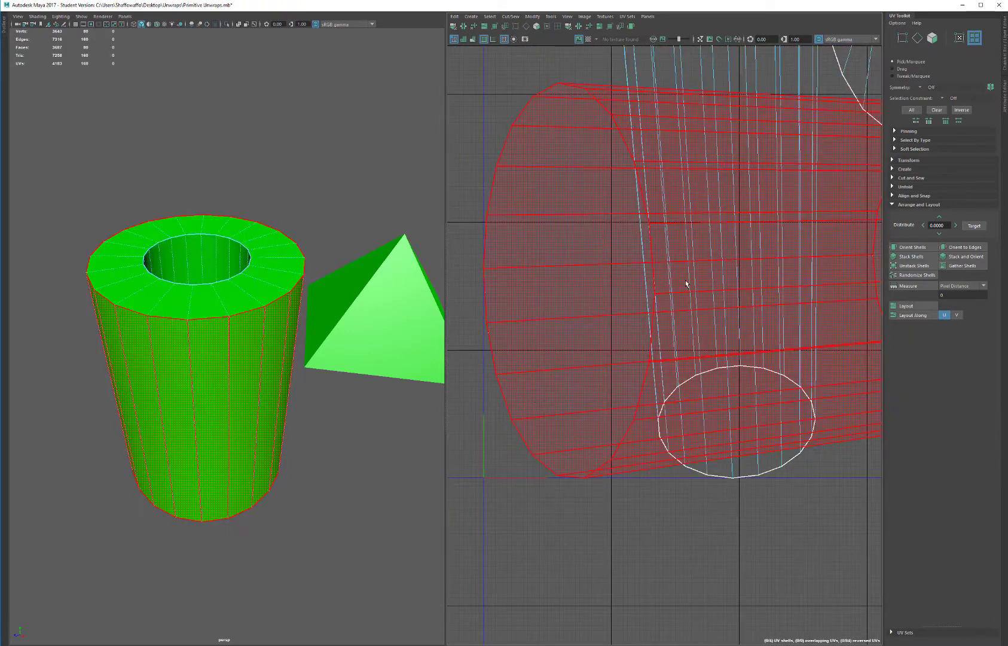
- Reselect all of the pipe's UV shells and run the automatic layout again
scroll(704, 220, down, 6)
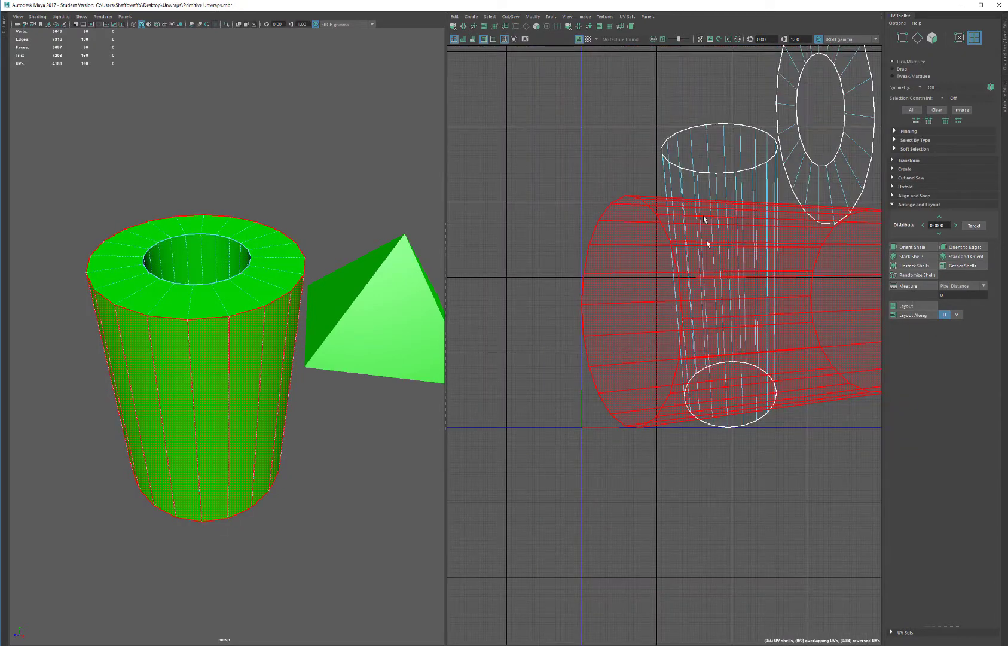
click(605, 246)
right_drag(604, 242, 562, 216)
drag(502, 149, 771, 442)
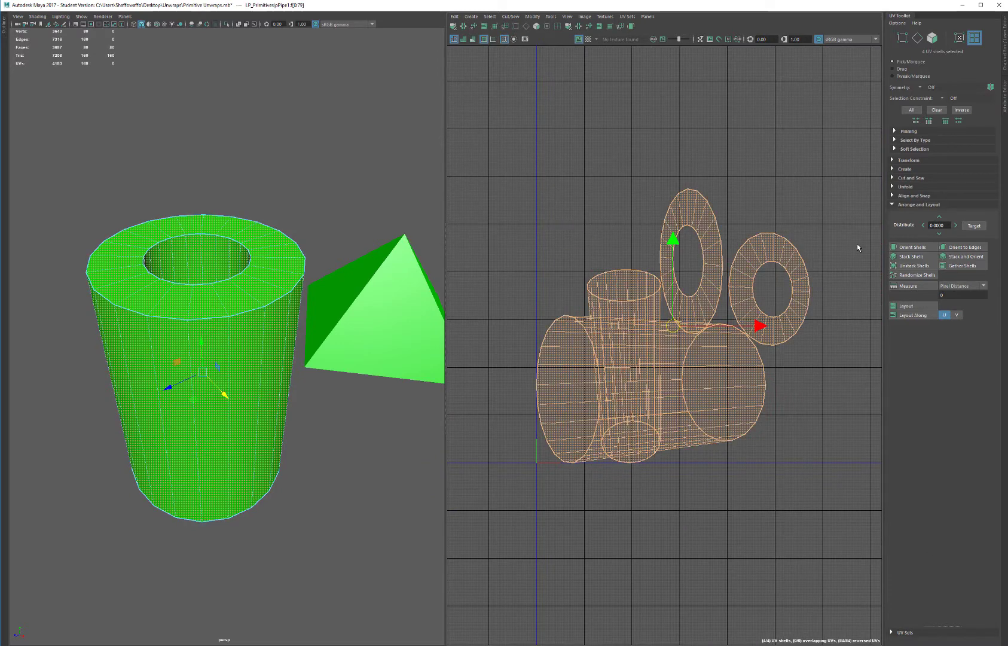
click(915, 306)
scroll(703, 356, up, 4)
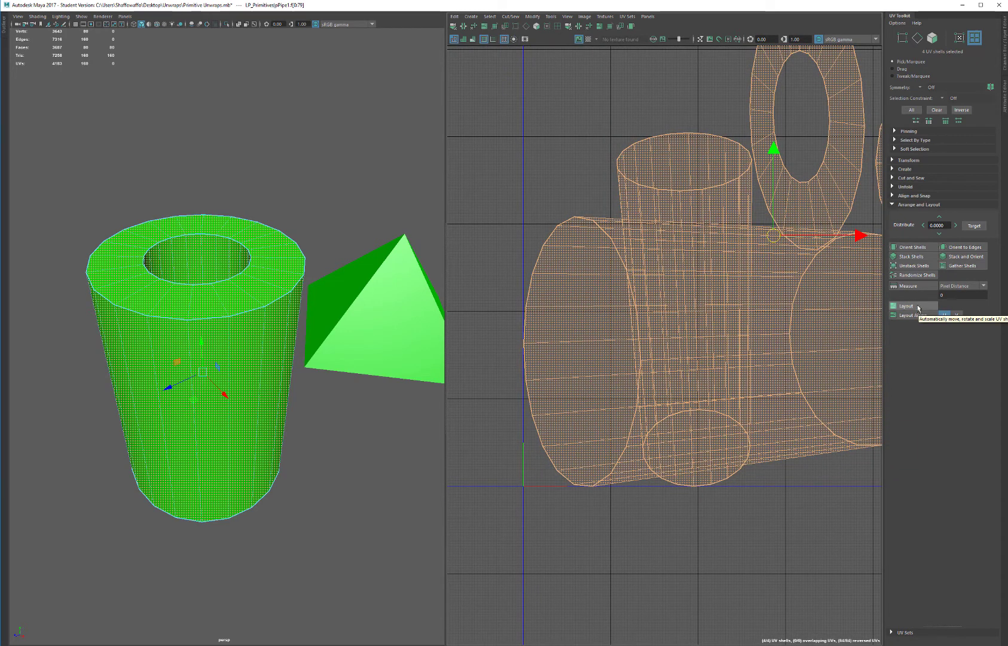
- Lay out the pipe's UV shells with the layout options' packing region set to Full square
shift+click(918, 307)
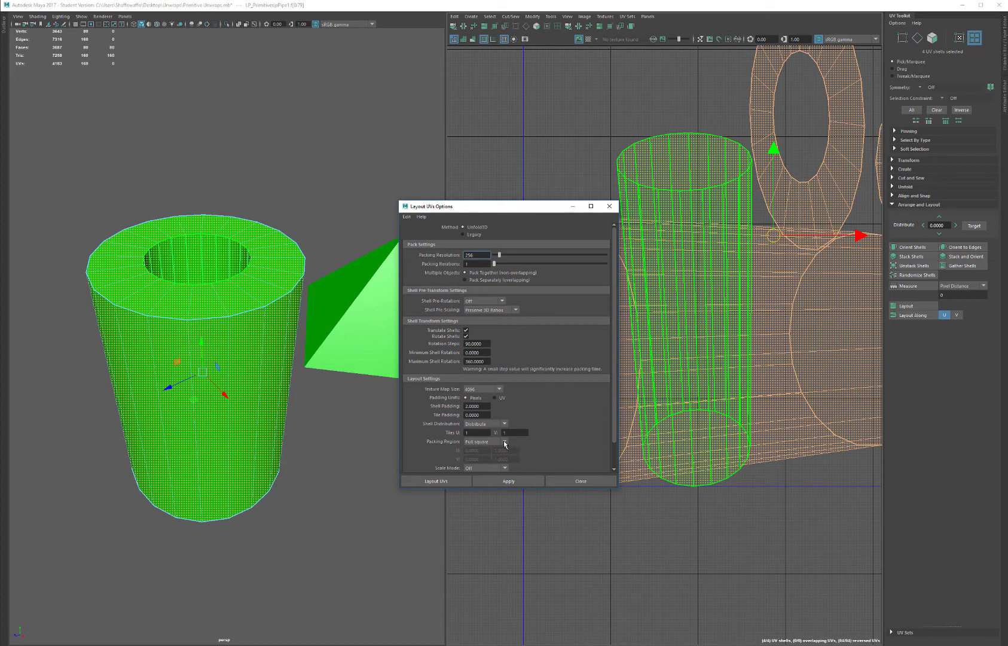
click(505, 441)
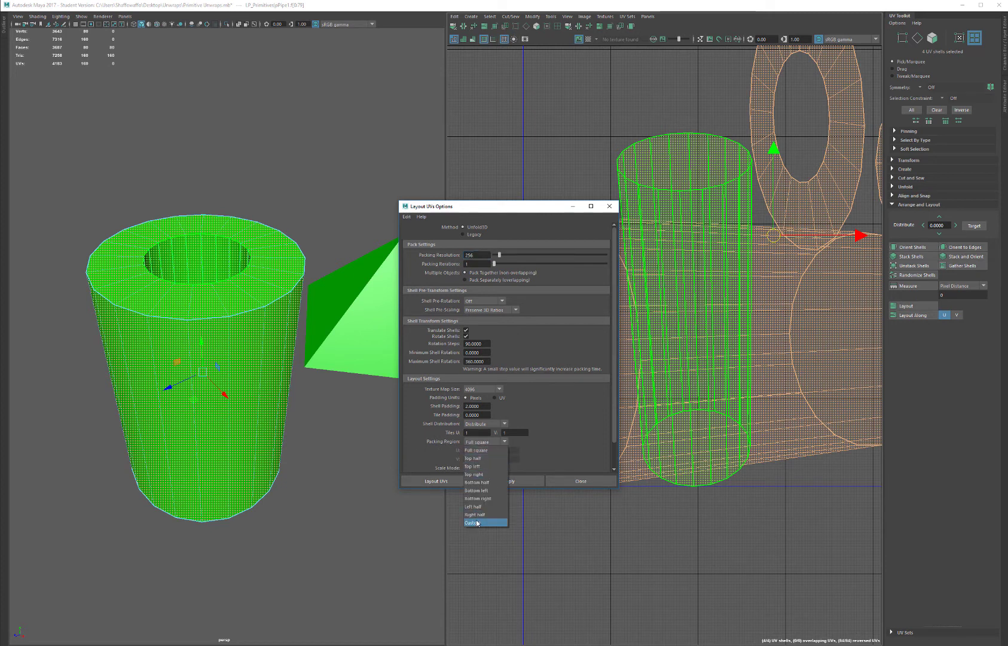
click(470, 450)
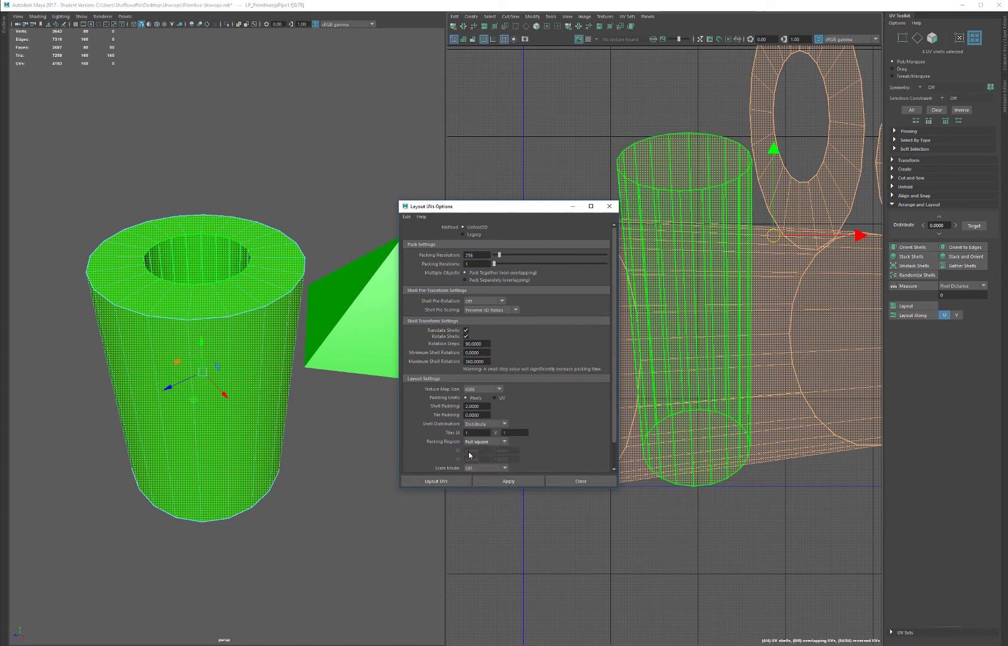
click(454, 482)
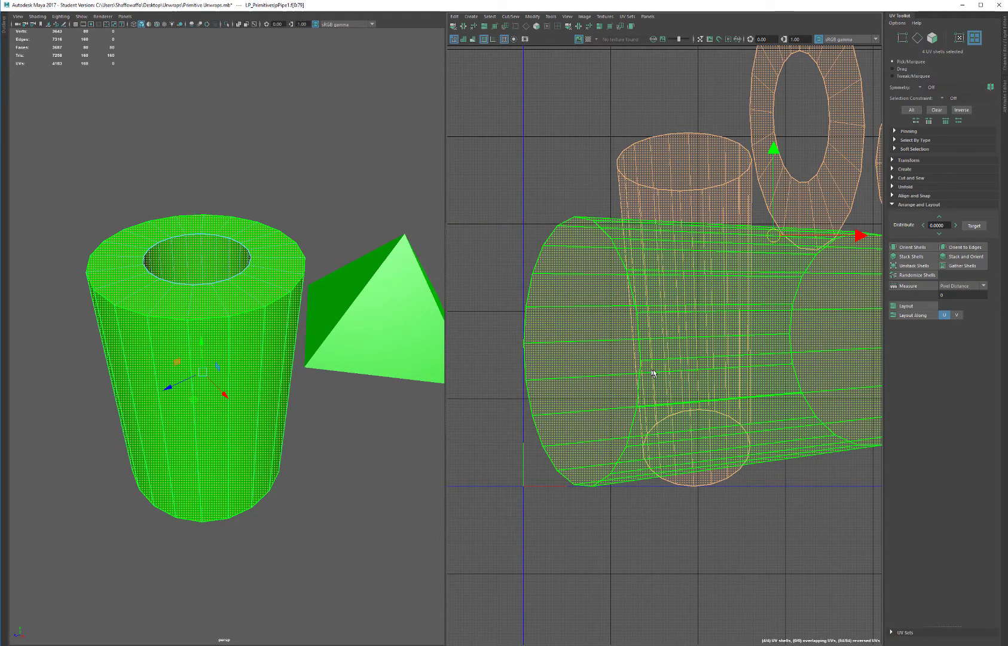
- Apply the UV layout with the Legacy method, switch the method to Unfold3D and lay out the shells again
click(932, 308)
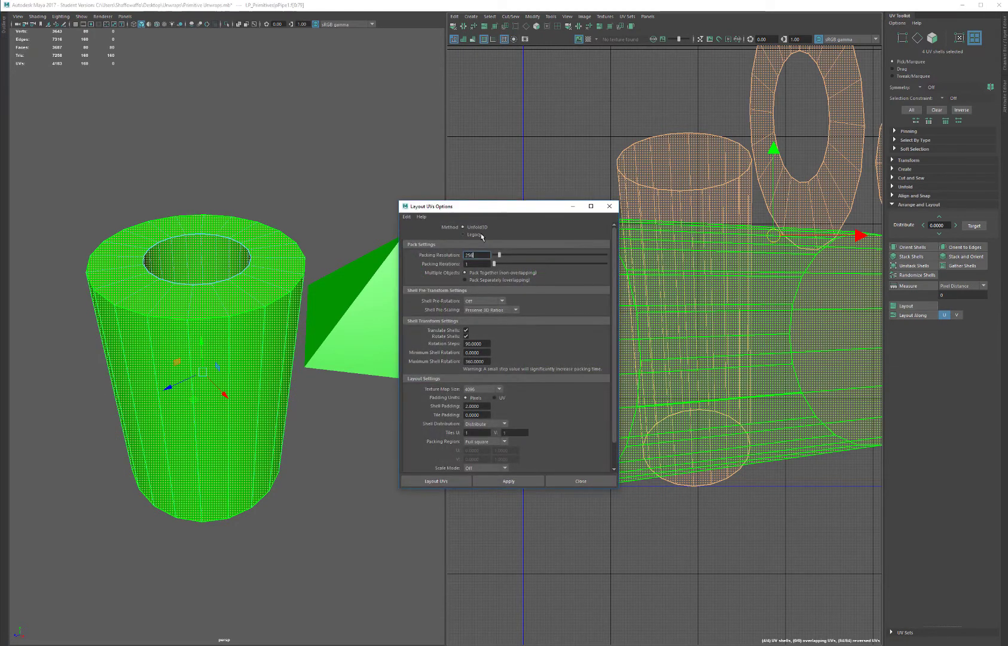
click(477, 235)
click(518, 487)
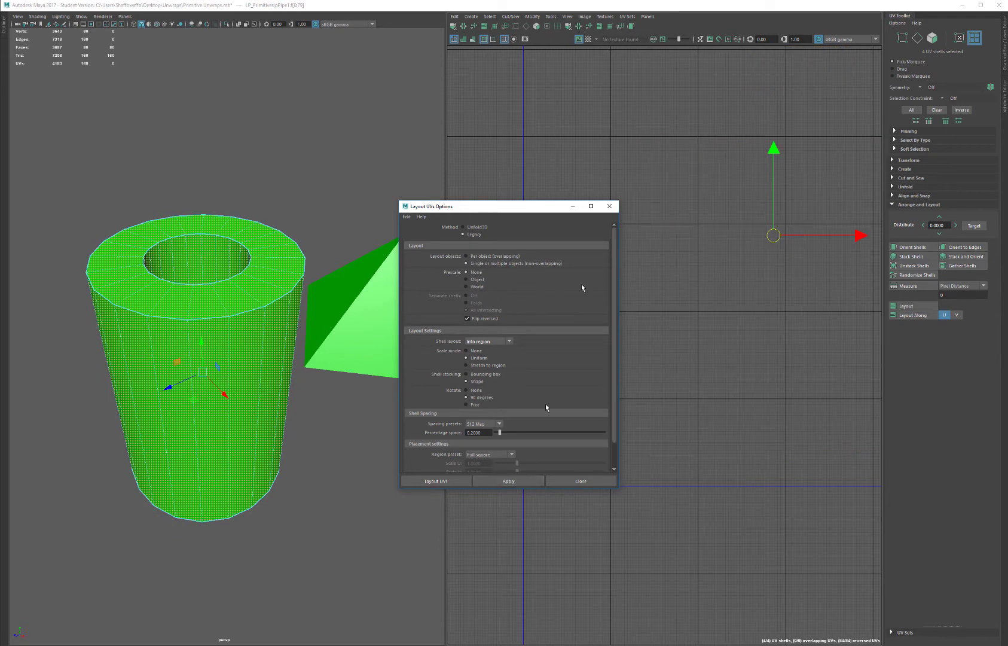
drag(518, 207, 805, 157)
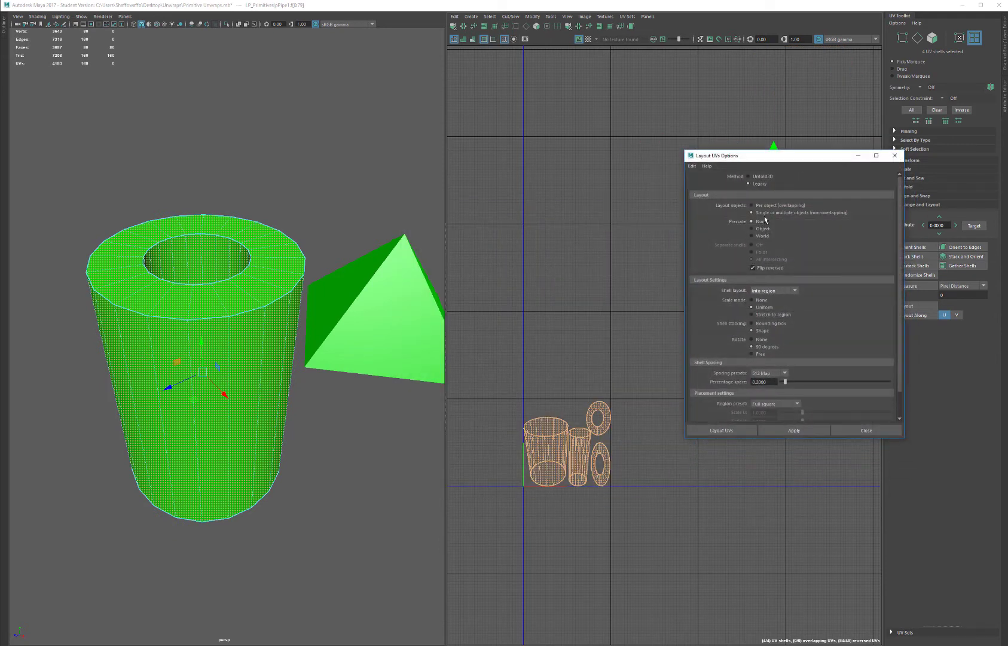
click(758, 177)
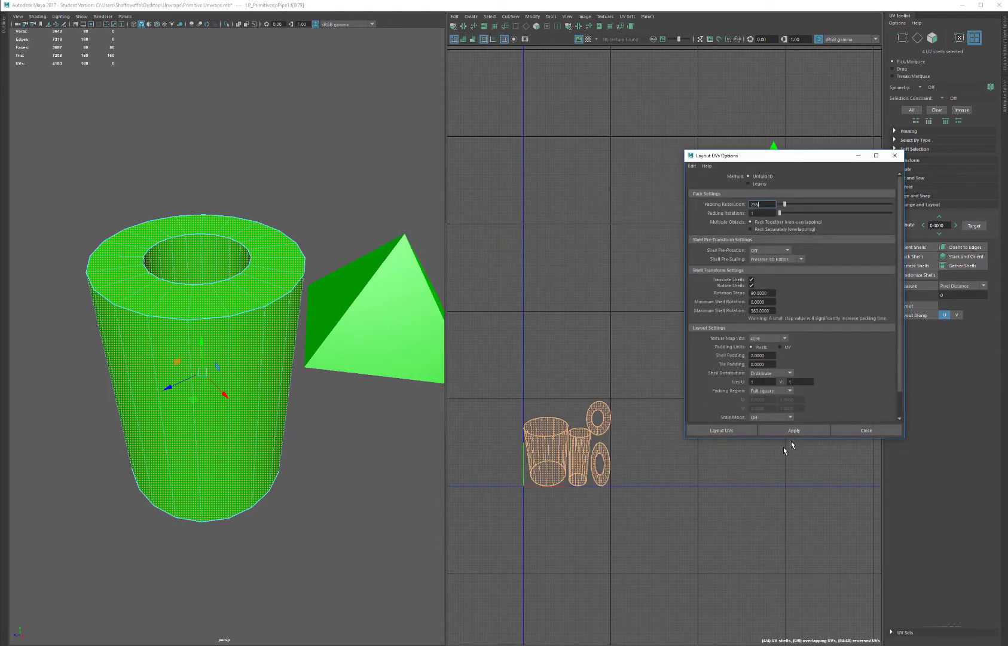
click(719, 430)
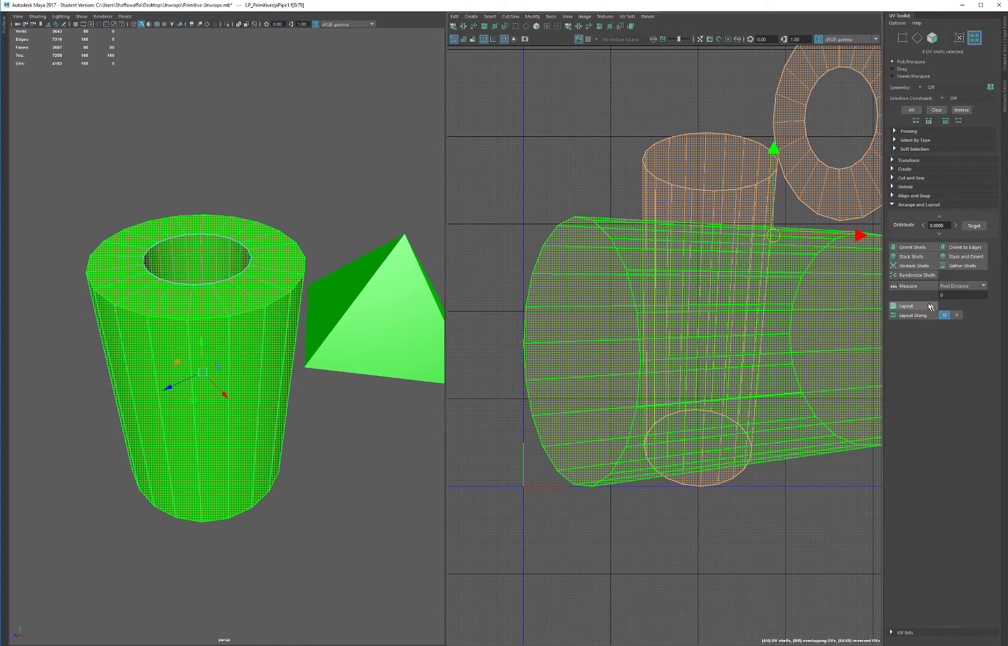
- Lay out the pipe's UV shells using the Unfold3D method with the texture map size set to 256
shift+click(928, 306)
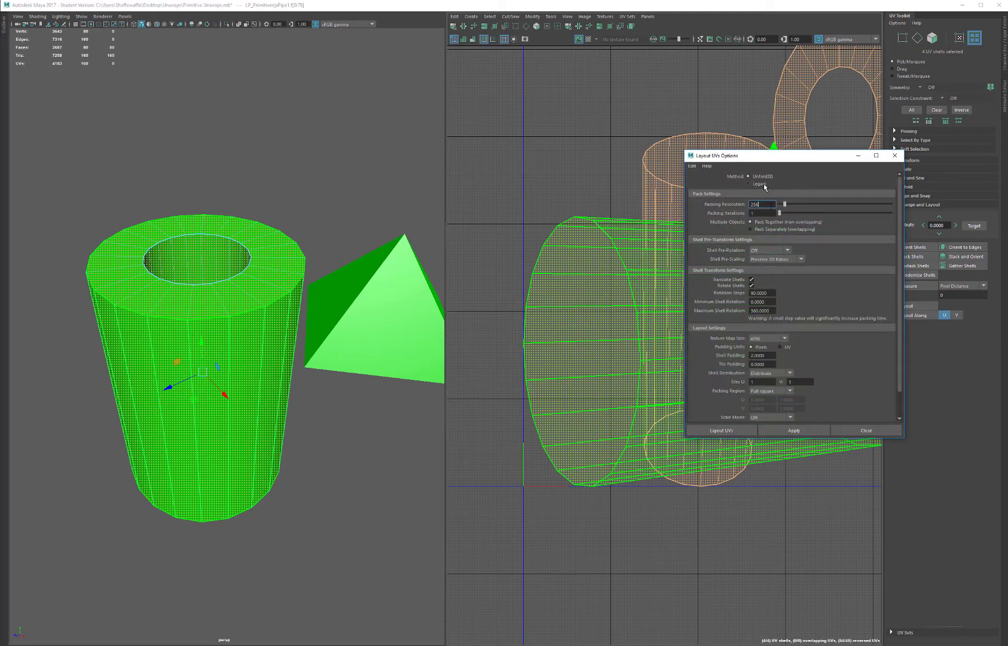
click(757, 142)
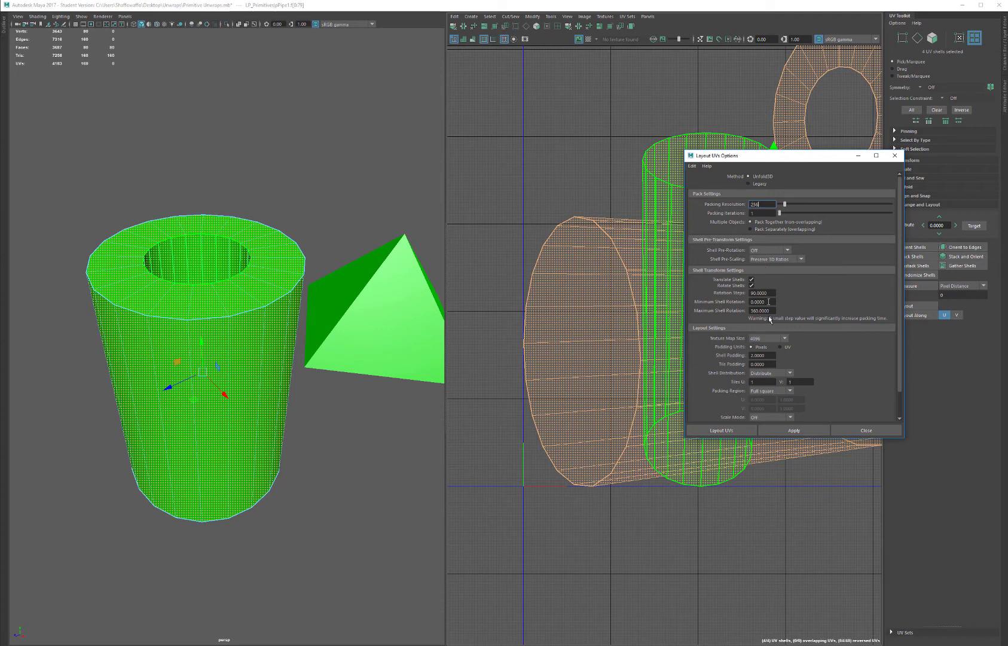
click(786, 338)
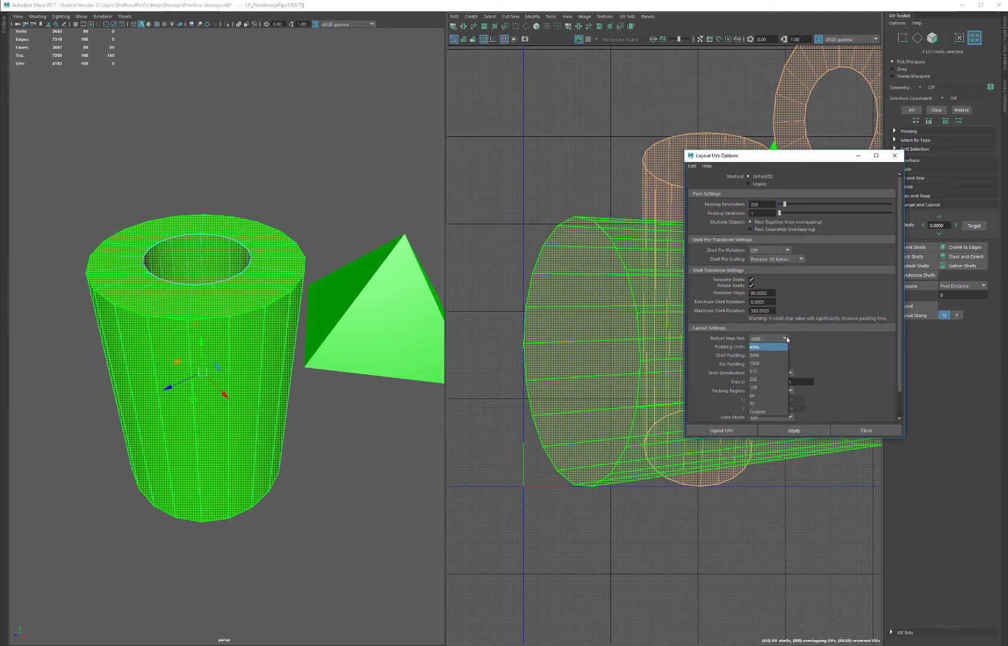
click(761, 379)
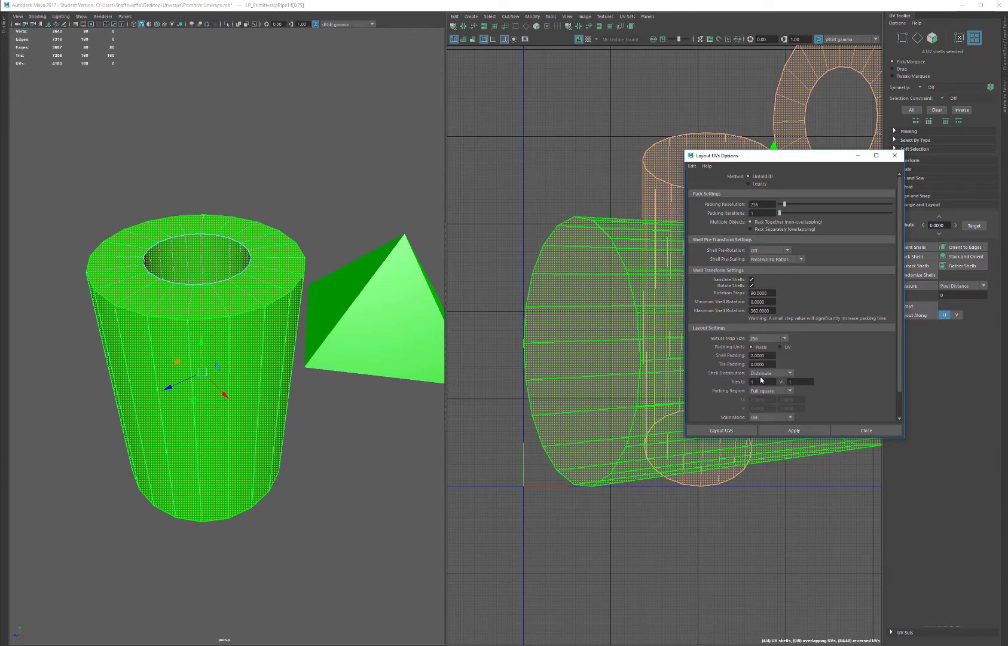
click(726, 432)
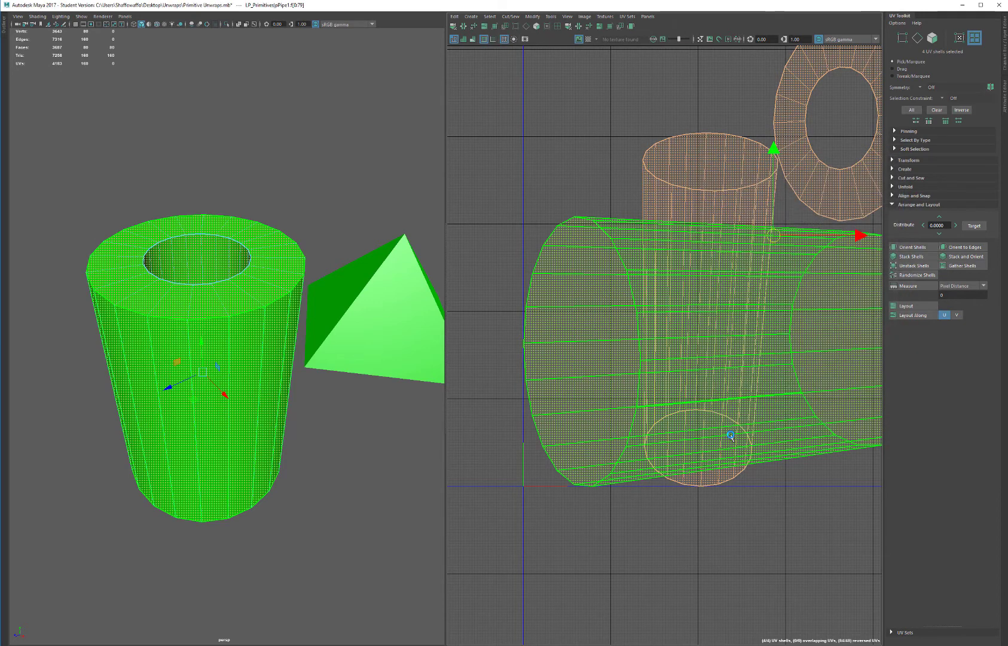
shift+click(912, 306)
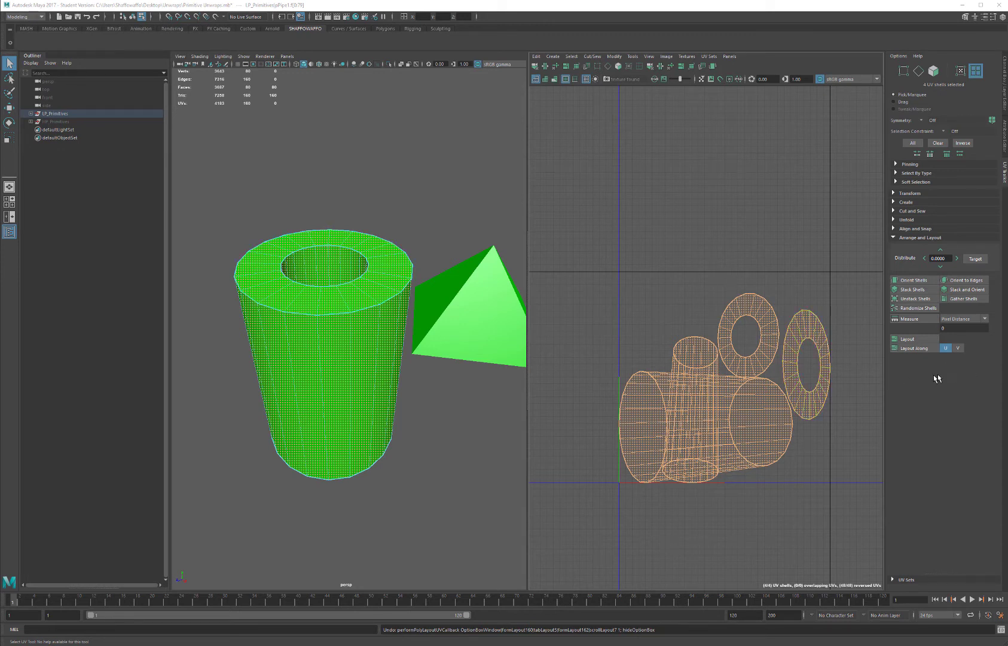
- Try Layout Along U and the regular layout on the pipe's shells, and undo both arrangements
click(914, 348)
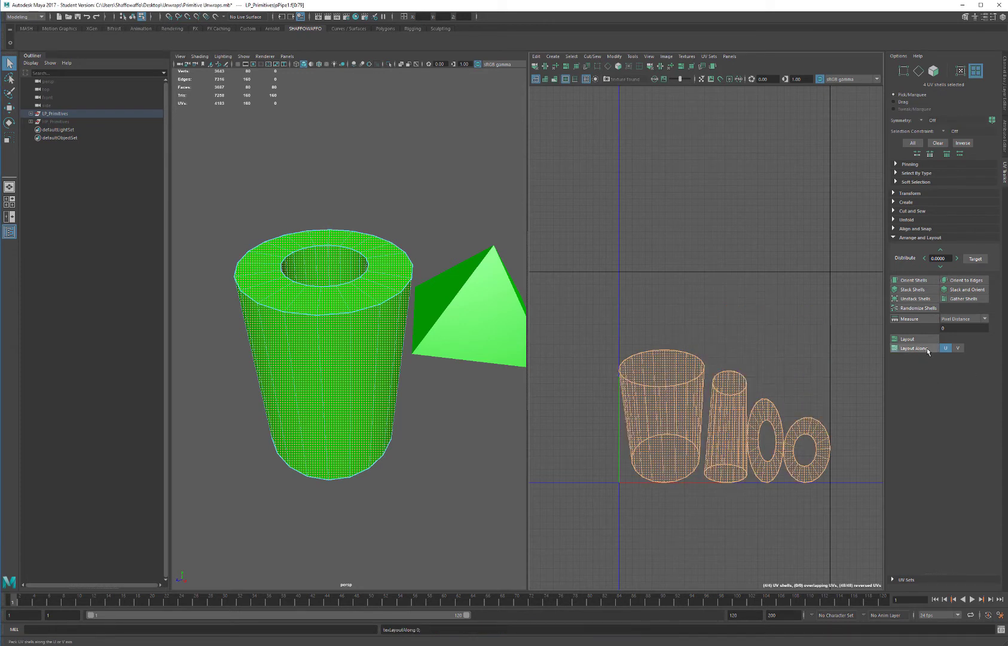
click(908, 339)
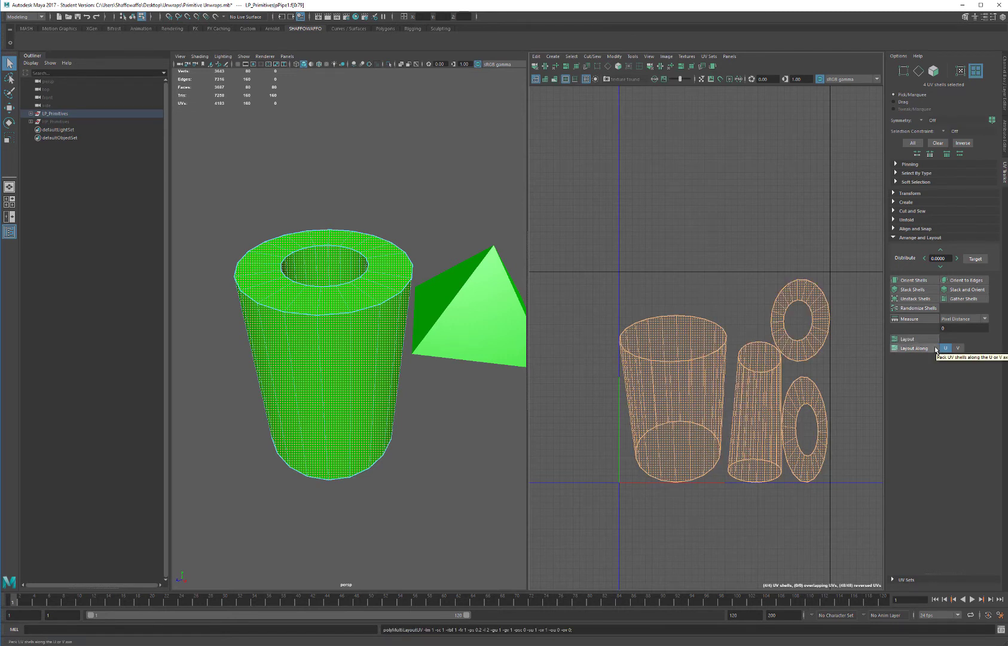
key(ctrl+z)
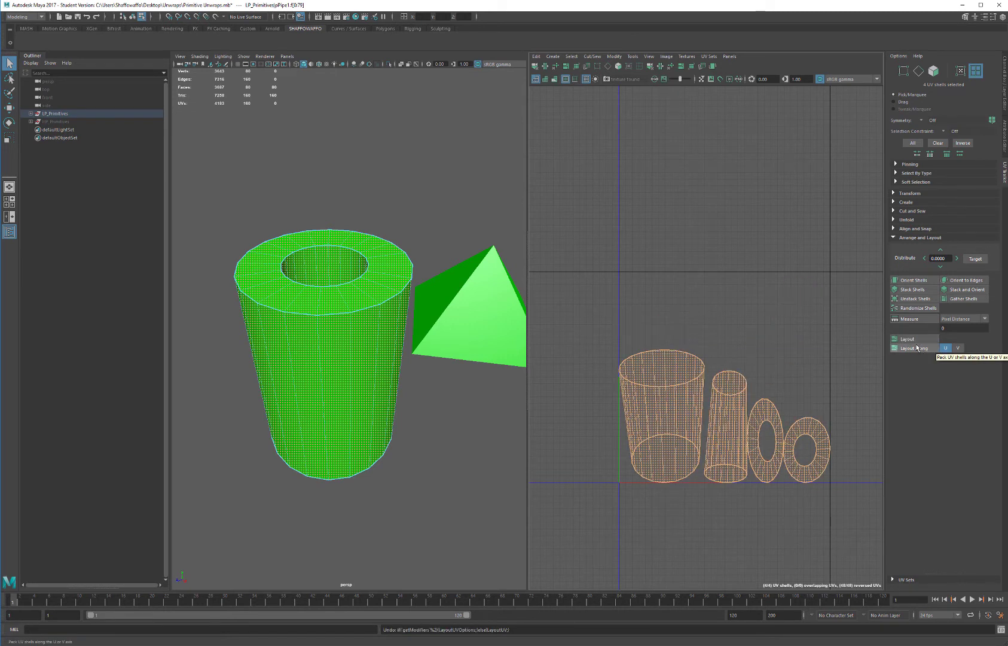
click(917, 347)
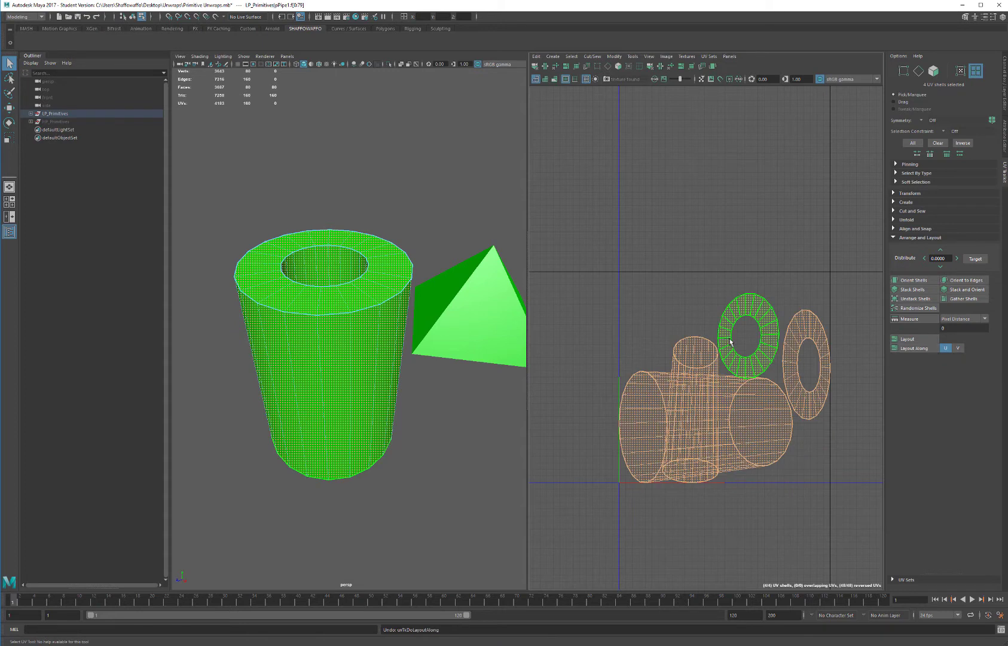
- Switch the layout method to Unfold3D, reset its settings, enable Rotate Shells and lay out the pipe's shells
shift+click(916, 339)
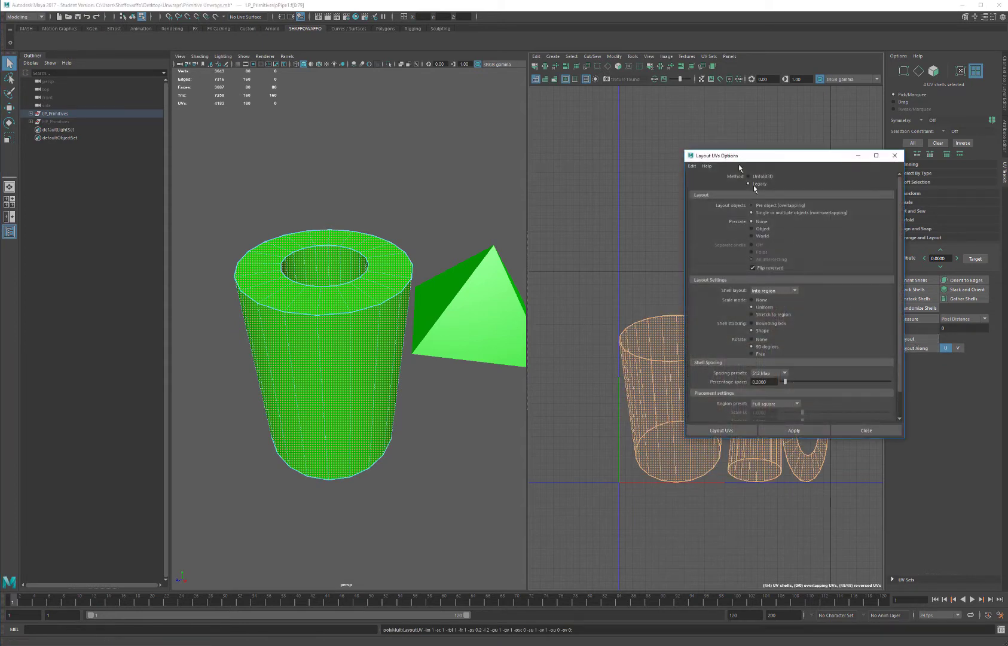
click(692, 166)
click(696, 167)
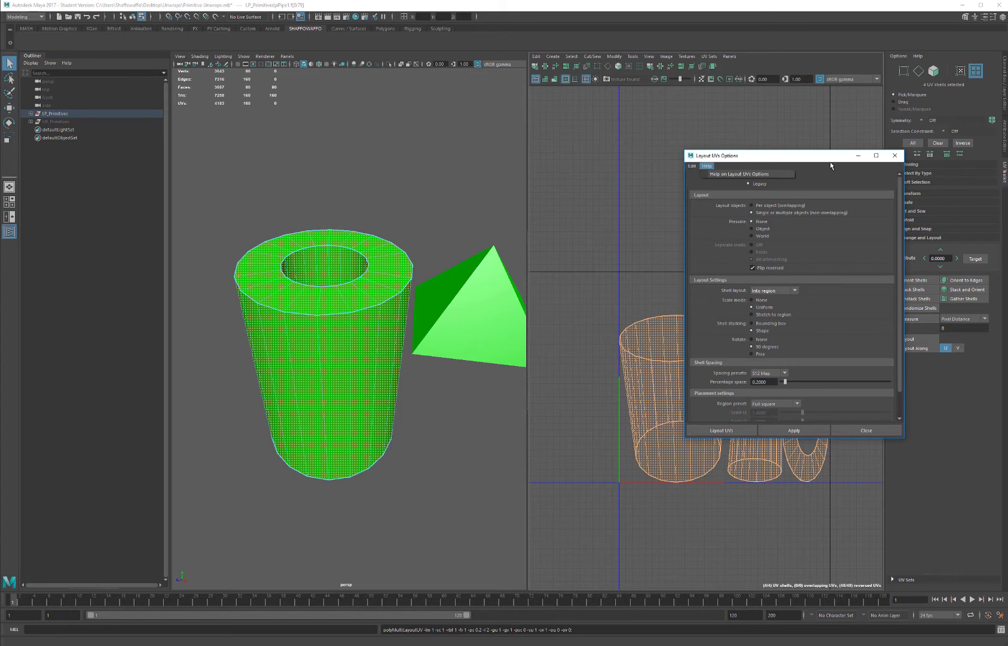
click(750, 177)
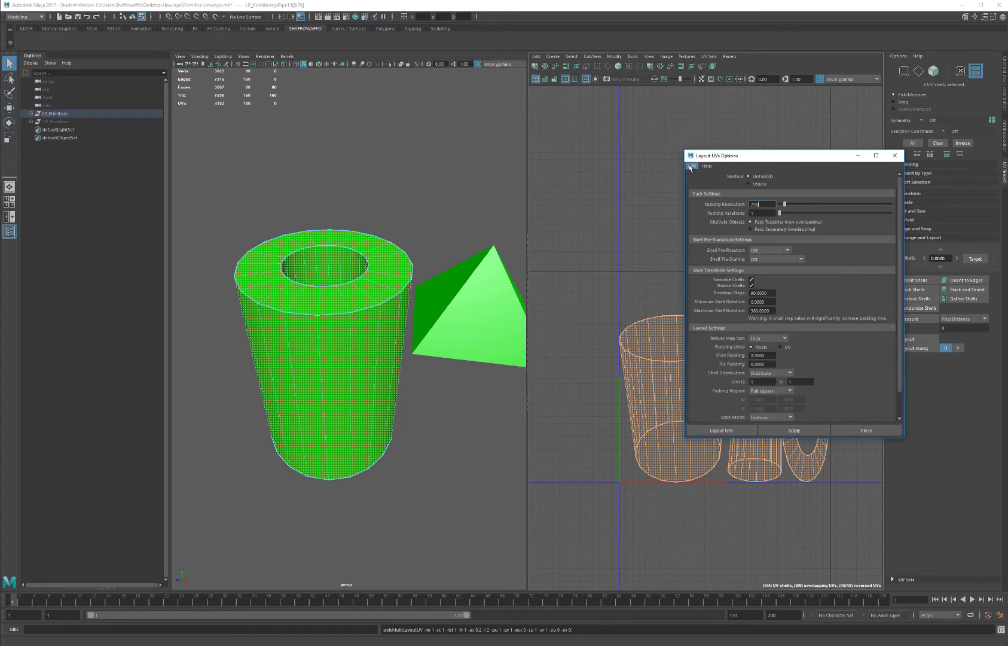
click(690, 167)
click(711, 183)
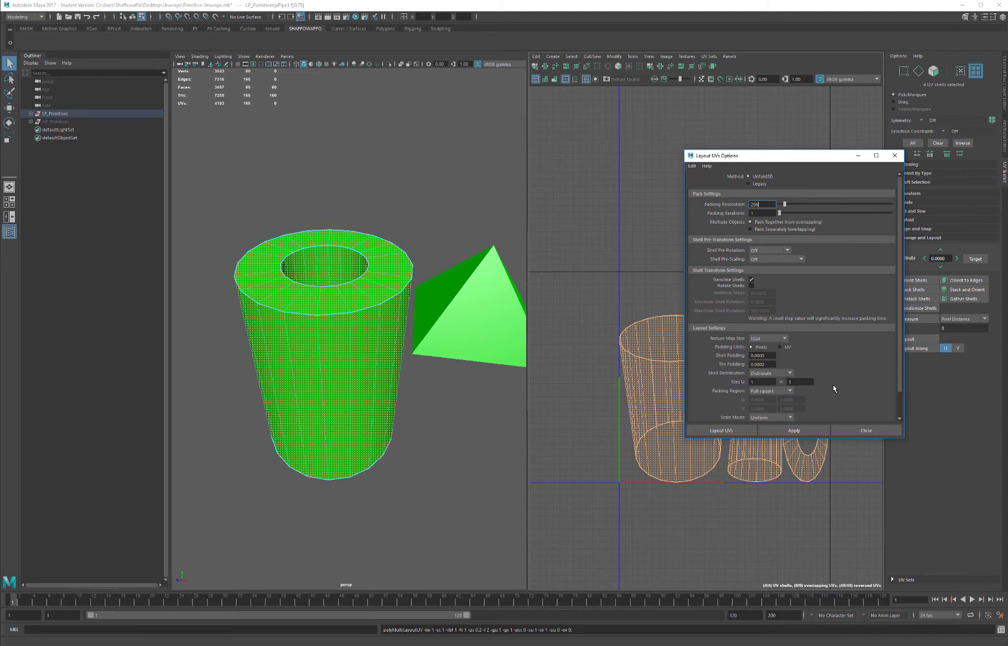
click(751, 286)
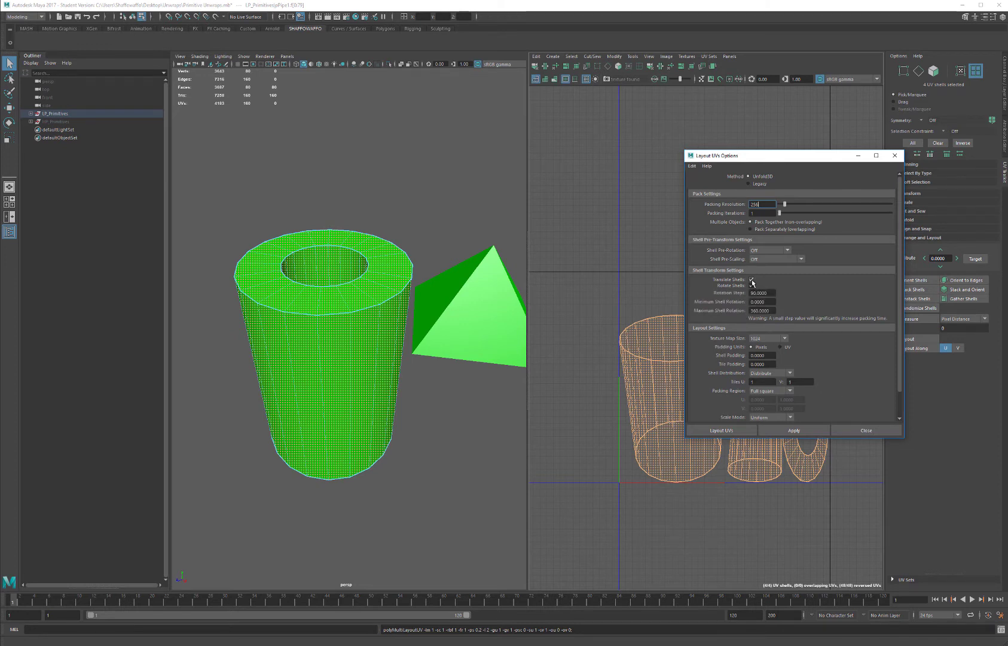
click(722, 430)
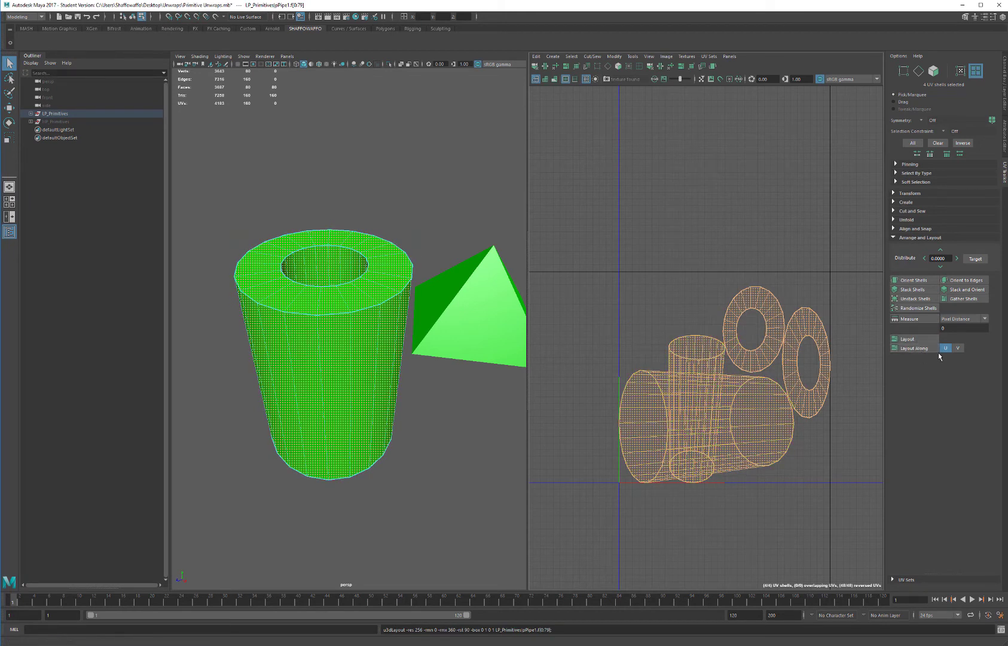
- Line up the pipe's shells along U and inspect the arrangement within the UV tile
click(907, 349)
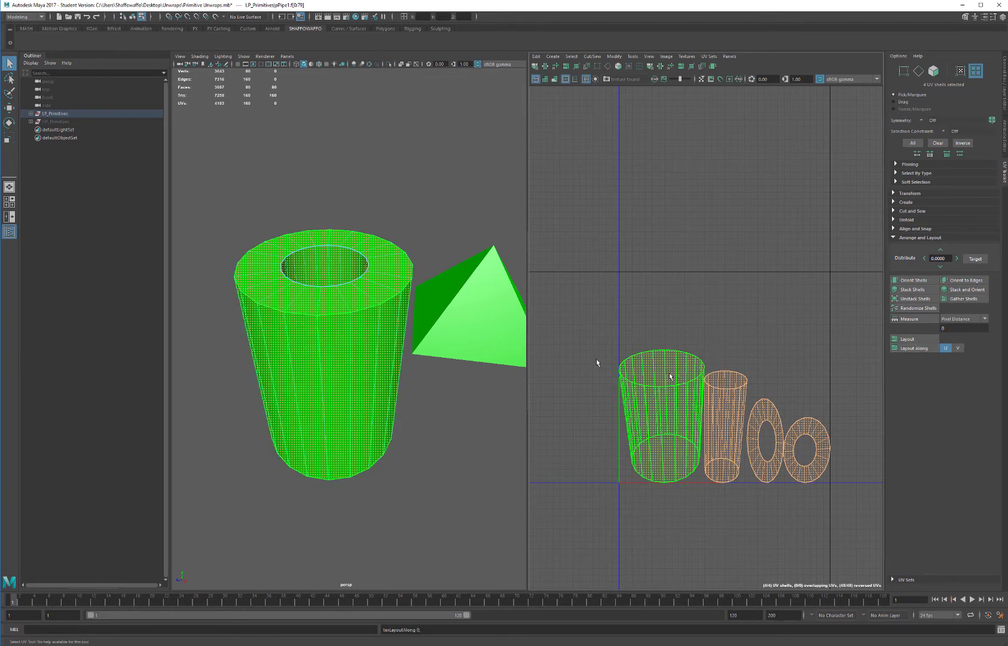
alt+right_drag(682, 327, 703, 373)
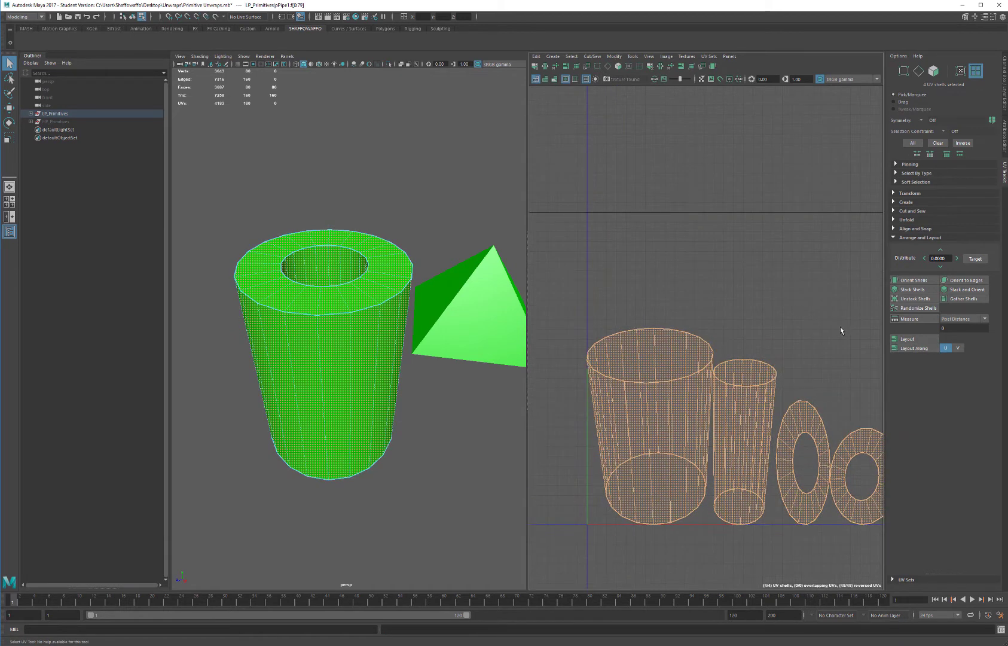
alt+right_drag(749, 310, 797, 330)
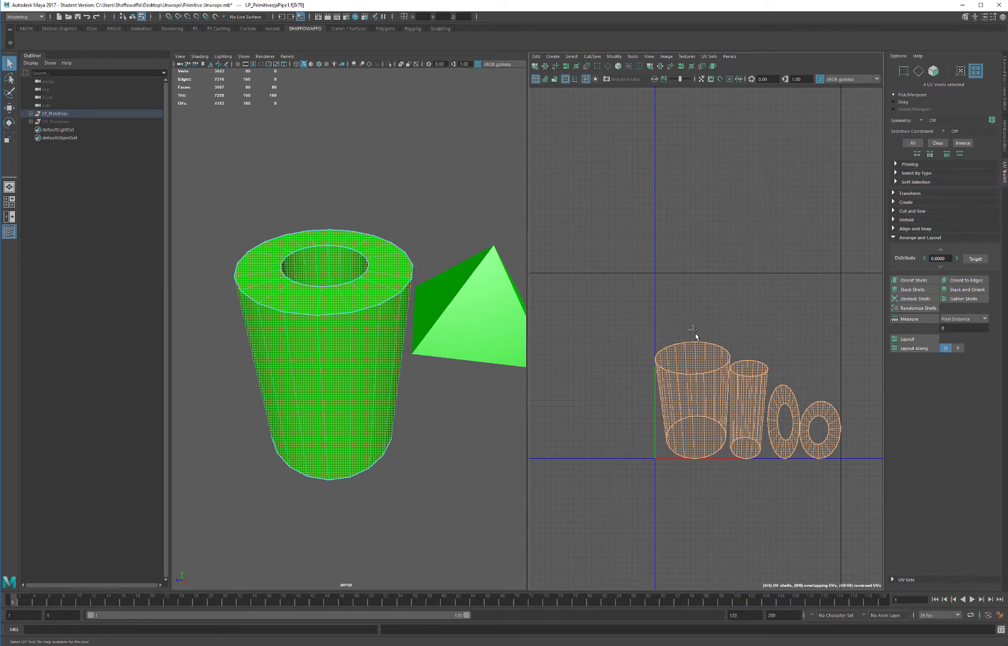
alt+middle_drag(679, 279, 663, 245)
alt+right_drag(663, 245, 691, 364)
- Lay out the pipe's shells with the Legacy method, and line them up in a row along U
click(921, 339)
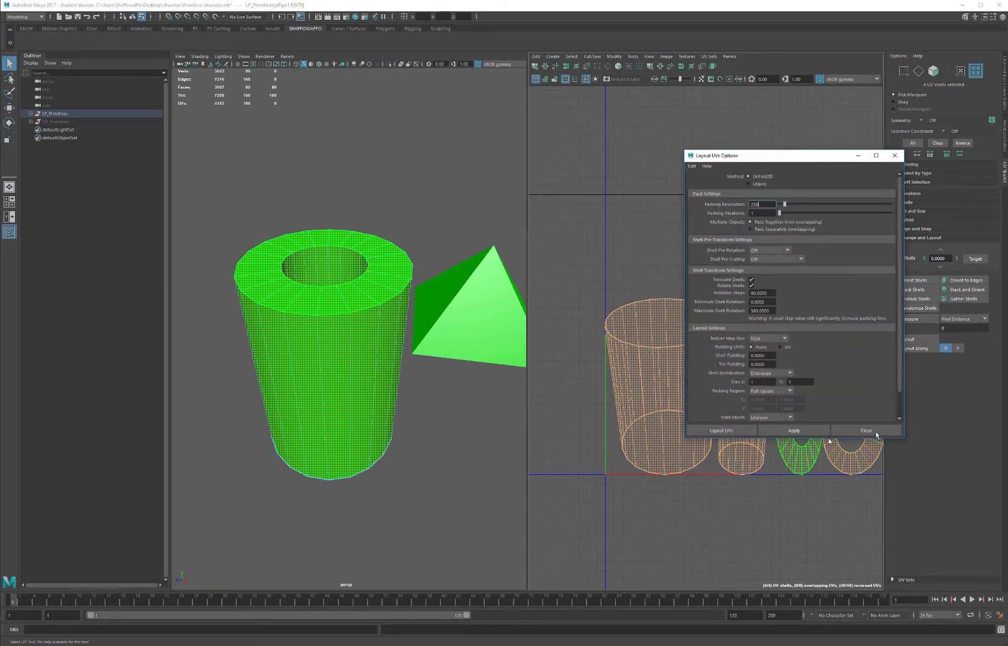
click(758, 184)
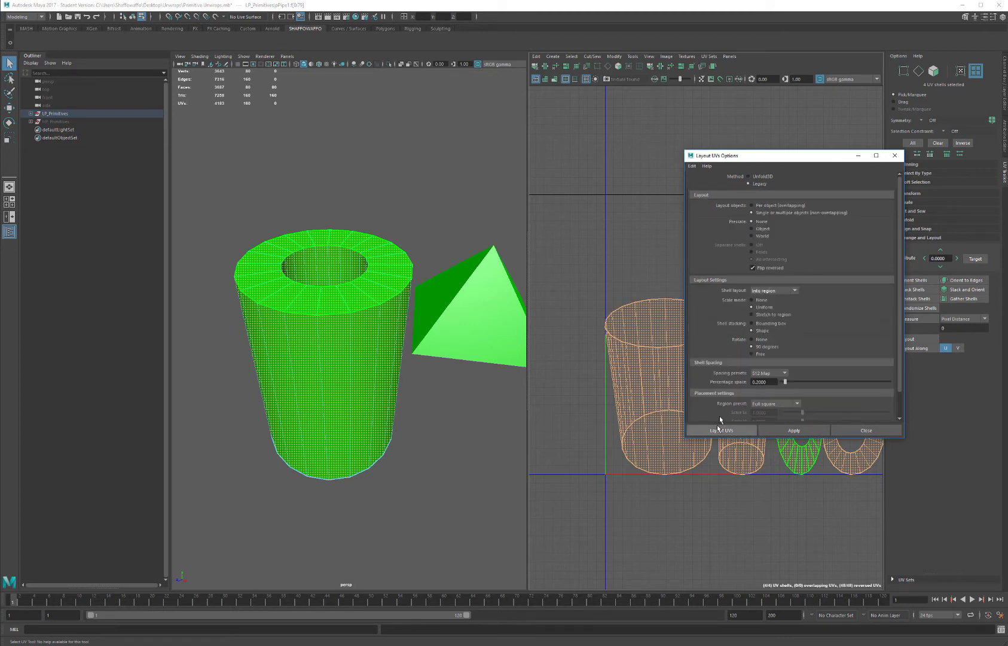
click(721, 431)
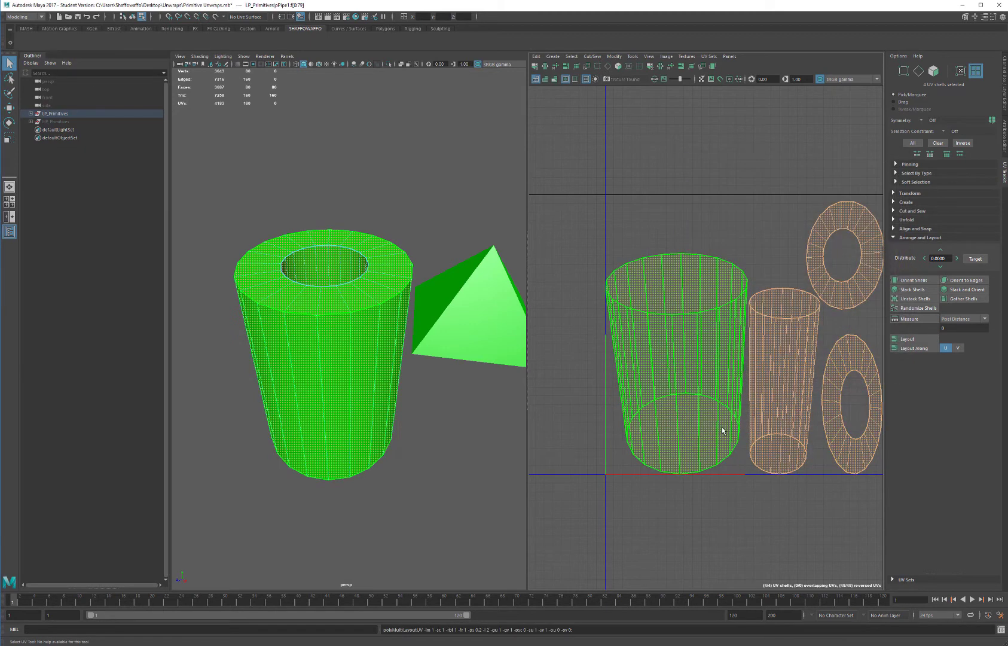
click(918, 348)
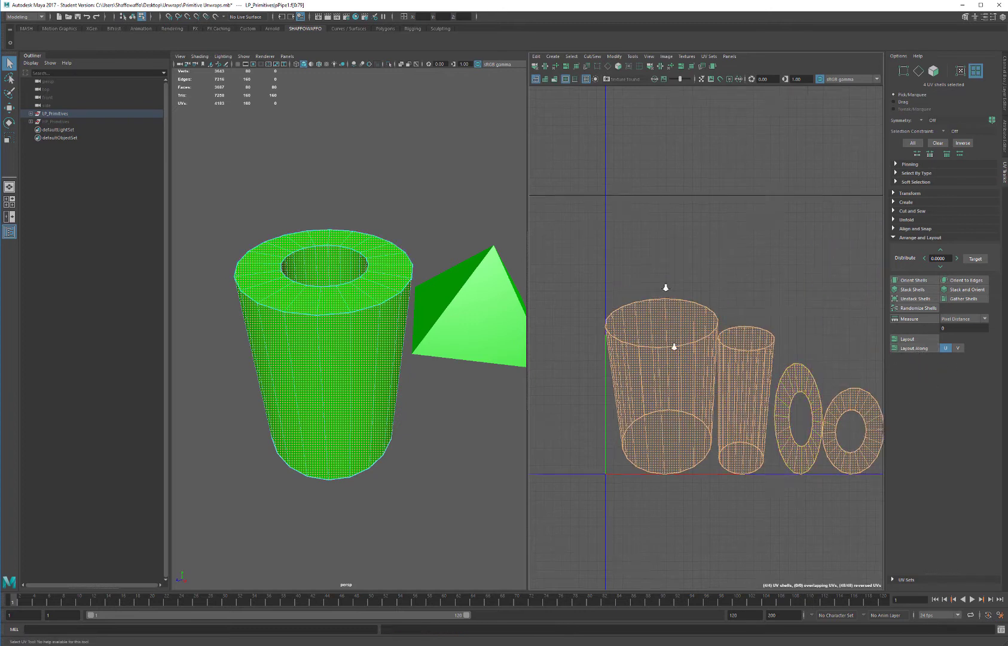
scroll(666, 288, down, 3)
alt+middle_drag(620, 204, 602, 196)
scroll(602, 195, up, 2)
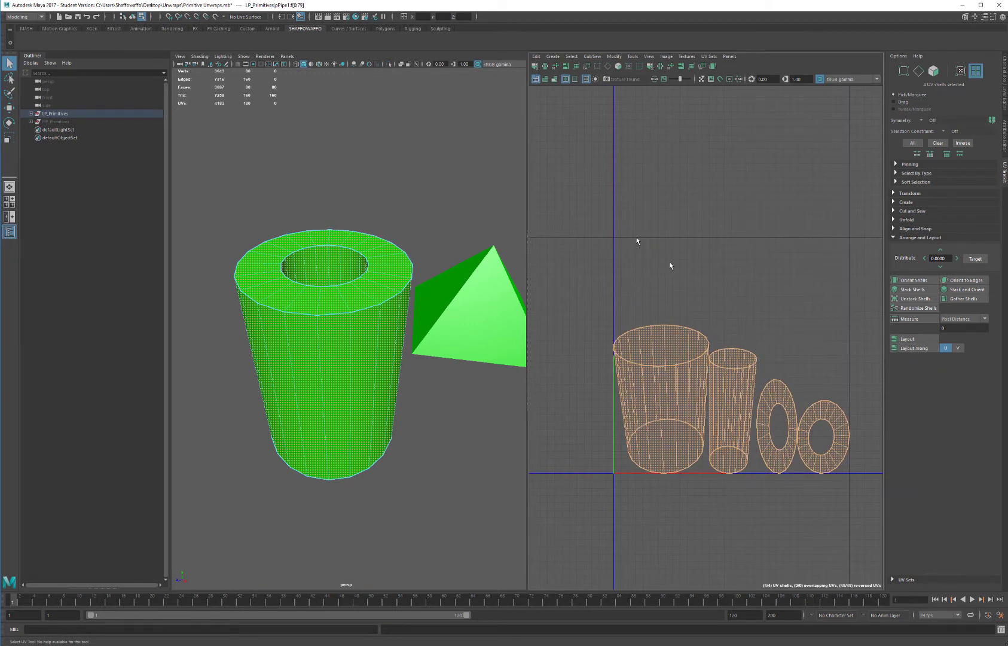
alt+middle_drag(636, 240, 624, 211)
scroll(630, 266, up, 1)
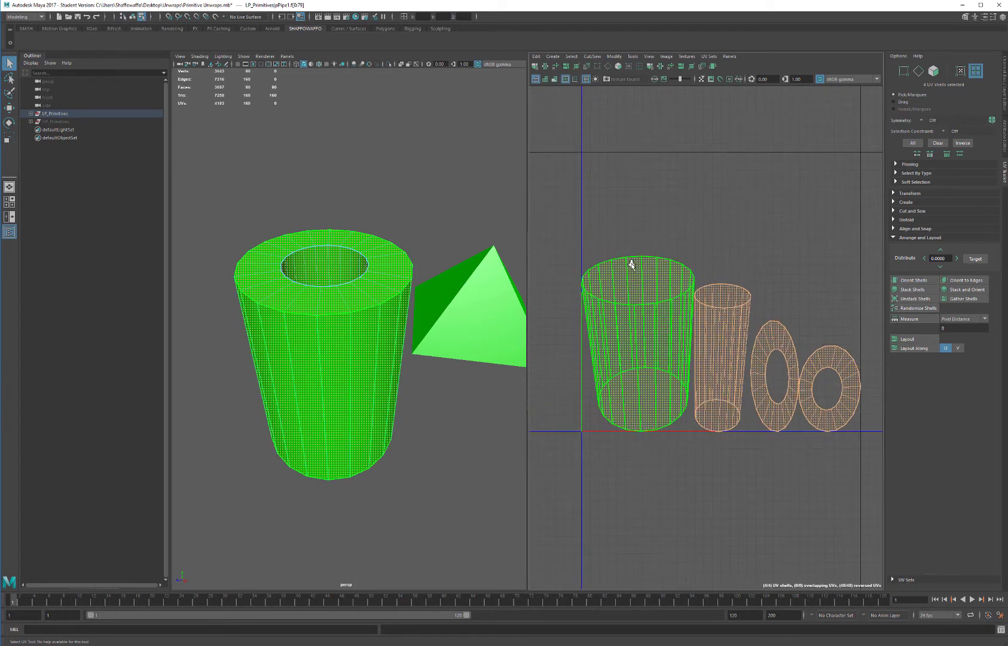
- Select a lengthwise edge of the pipe's inner-wall shell in edge mode and examine where it runs inside the 3D pipe
right_drag(648, 216, 665, 199)
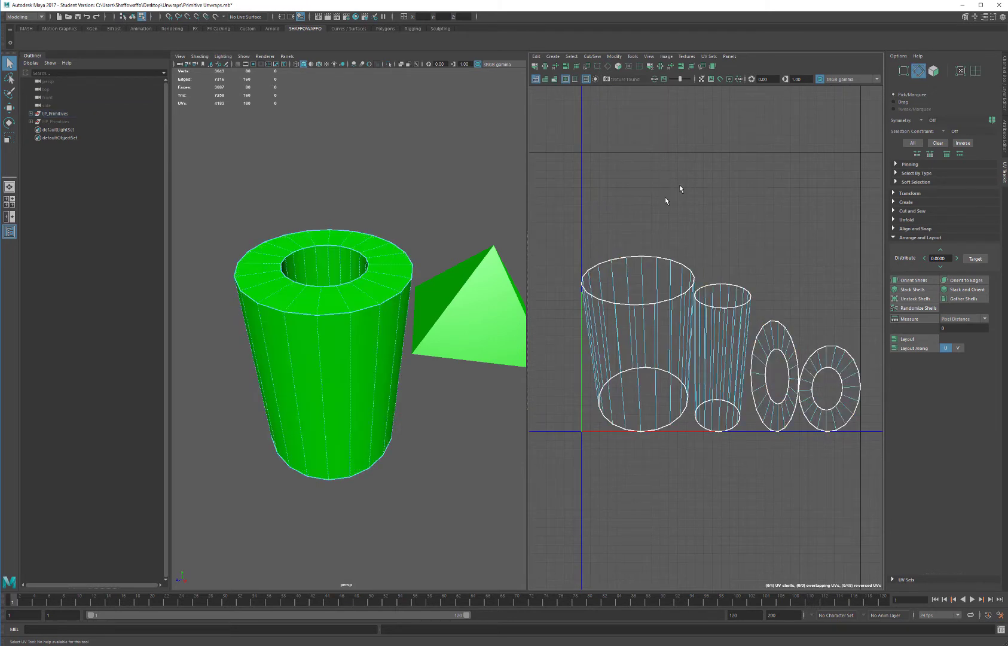
click(643, 285)
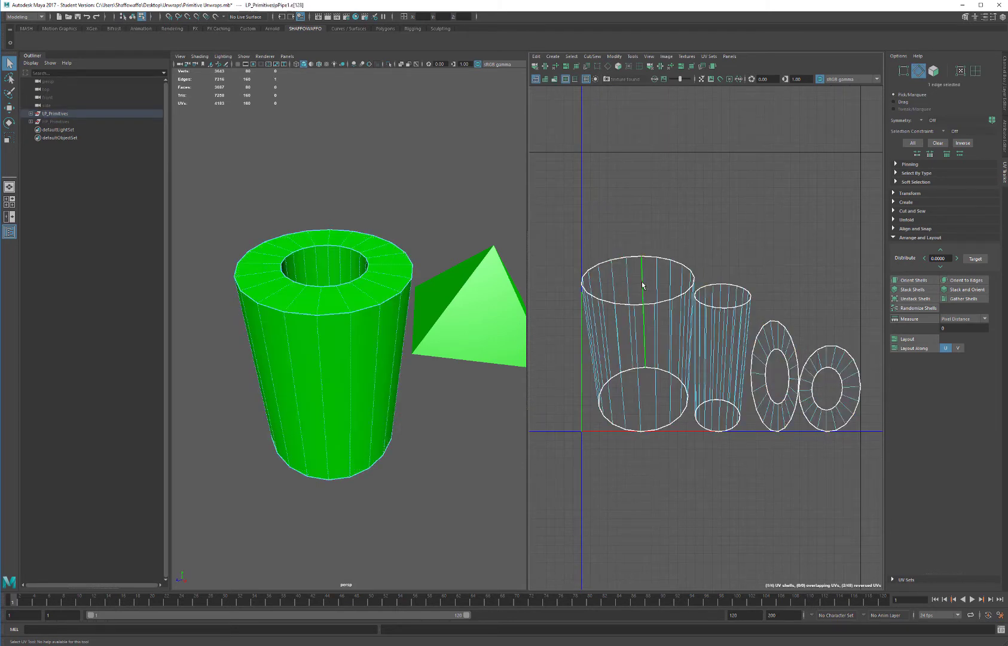
shift+click(720, 296)
alt+drag(418, 275, 536, 299)
key(f)
alt+drag(358, 281, 356, 311)
alt+middle_drag(356, 311, 367, 356)
scroll(367, 356, up, 5)
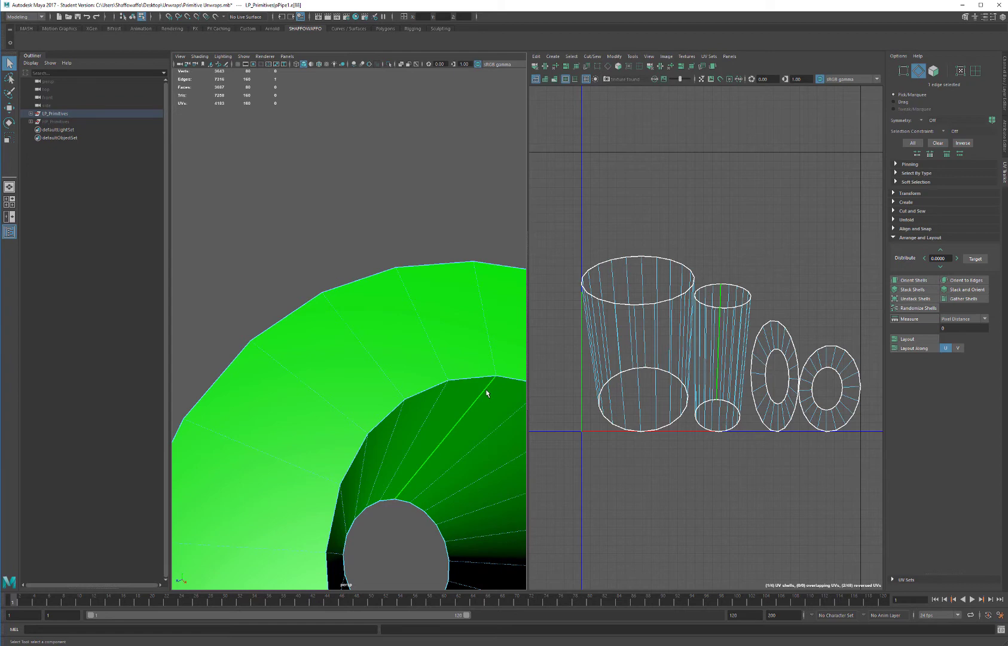
key(ctrl+space)
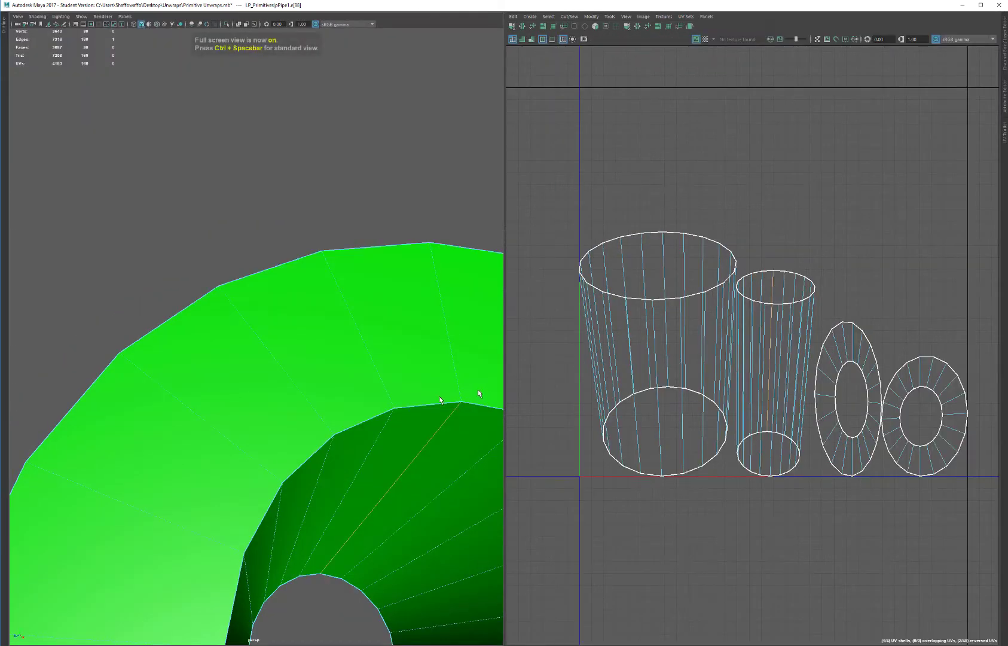
alt+drag(478, 389, 378, 400)
scroll(351, 365, up, 5)
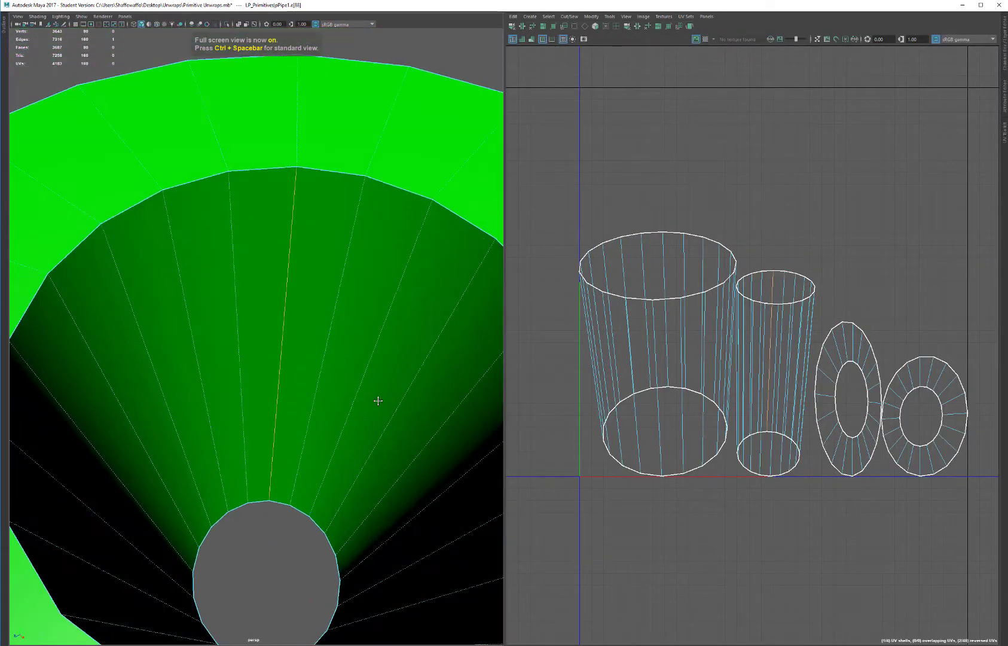
click(1004, 134)
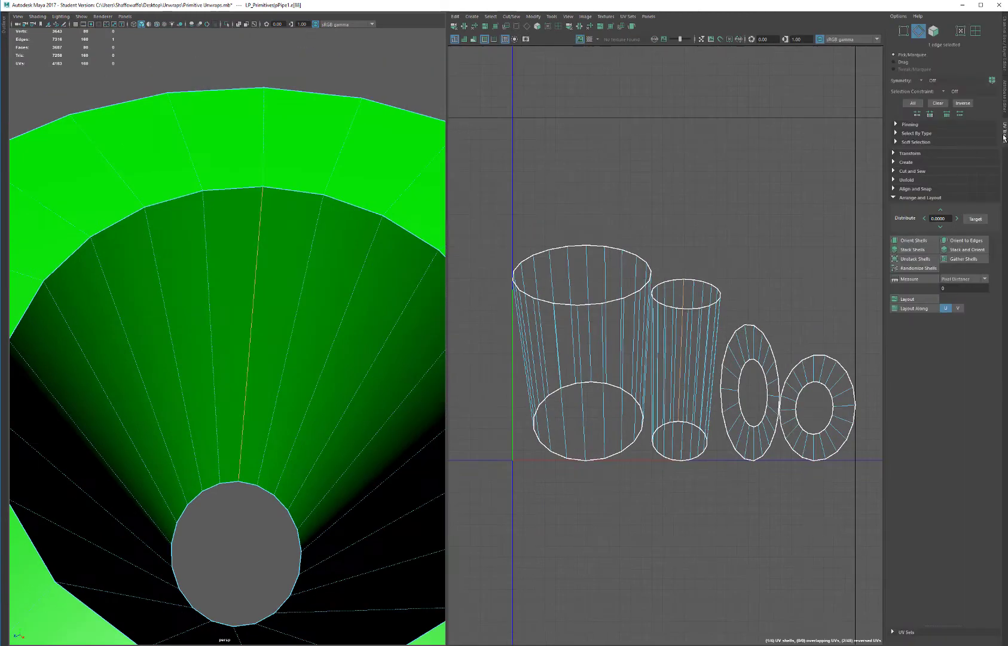
- Cut a UV seam along one lengthwise edge of the pipe's outer wall and one of its inner wall
scroll(176, 347, down, 4)
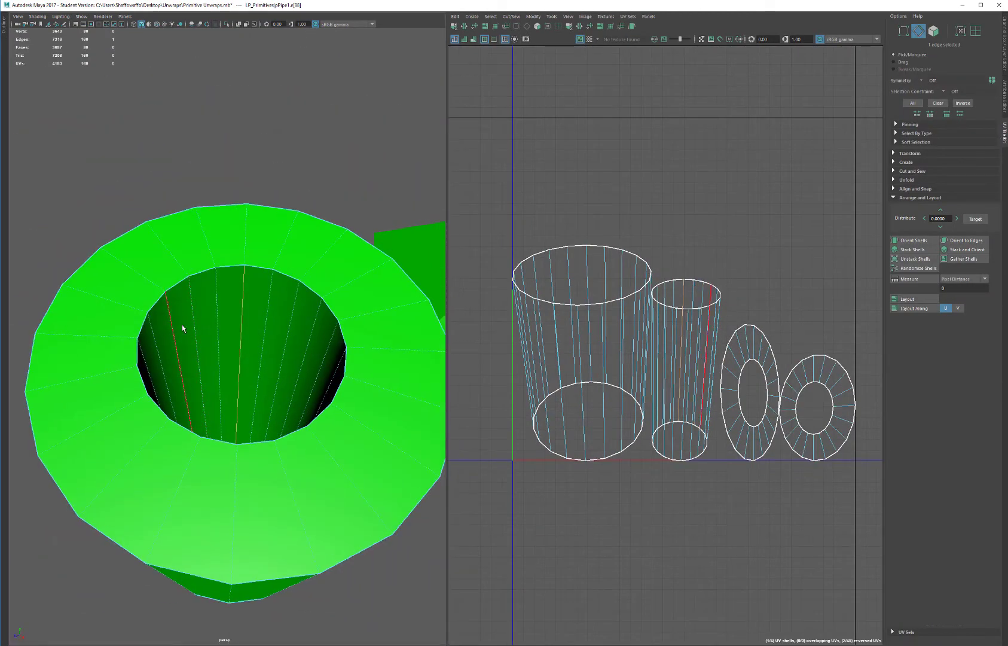
scroll(257, 360, up, 5)
scroll(257, 360, down, 3)
alt+drag(254, 283, 400, 284)
click(227, 325)
shift+click(263, 355)
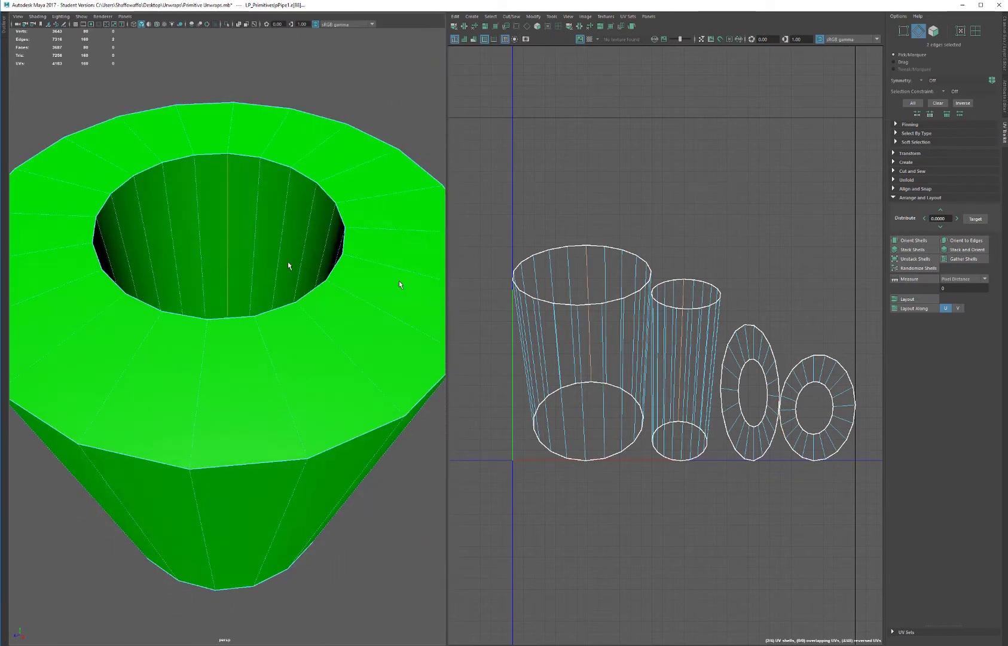
key(ctrl+x)
click(640, 337)
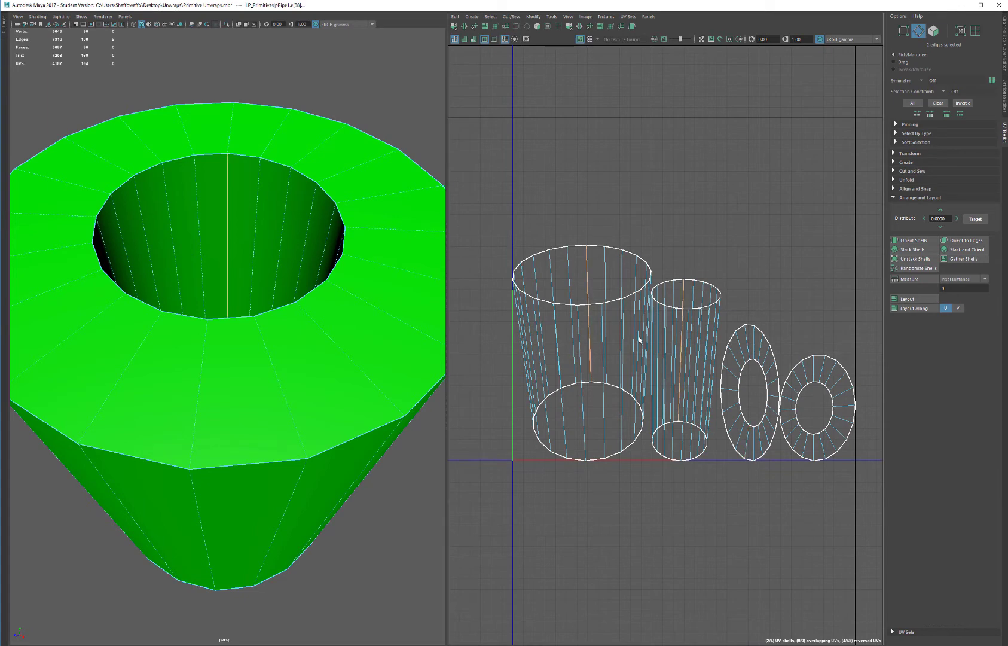
- Select all four of the pipe's UV shells in shell mode and unfold them
right_drag(603, 260, 616, 315)
scroll(634, 335, down, 2)
drag(505, 216, 847, 476)
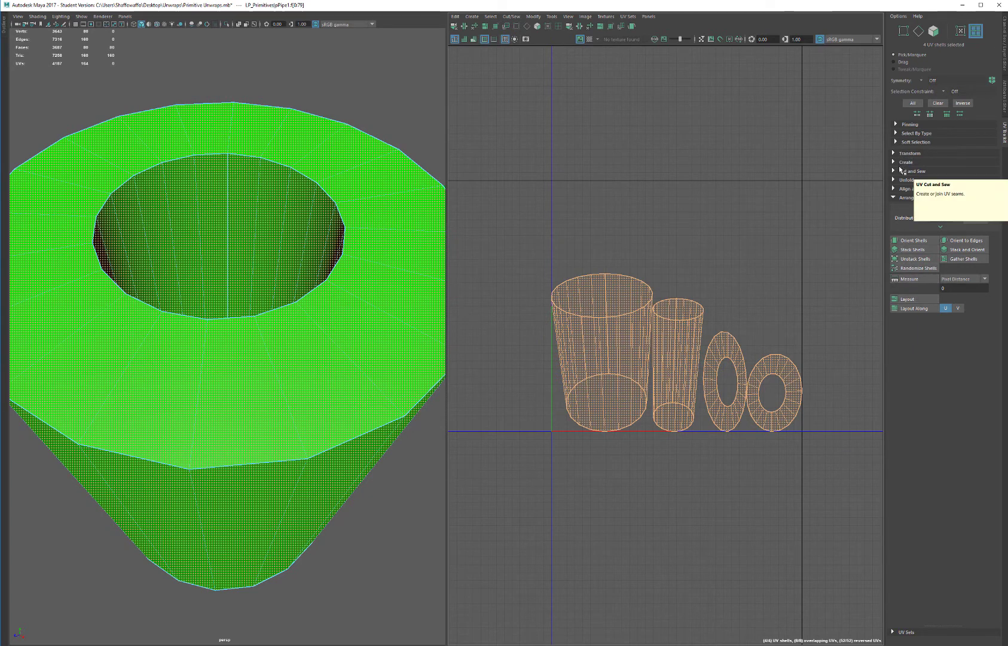
click(892, 180)
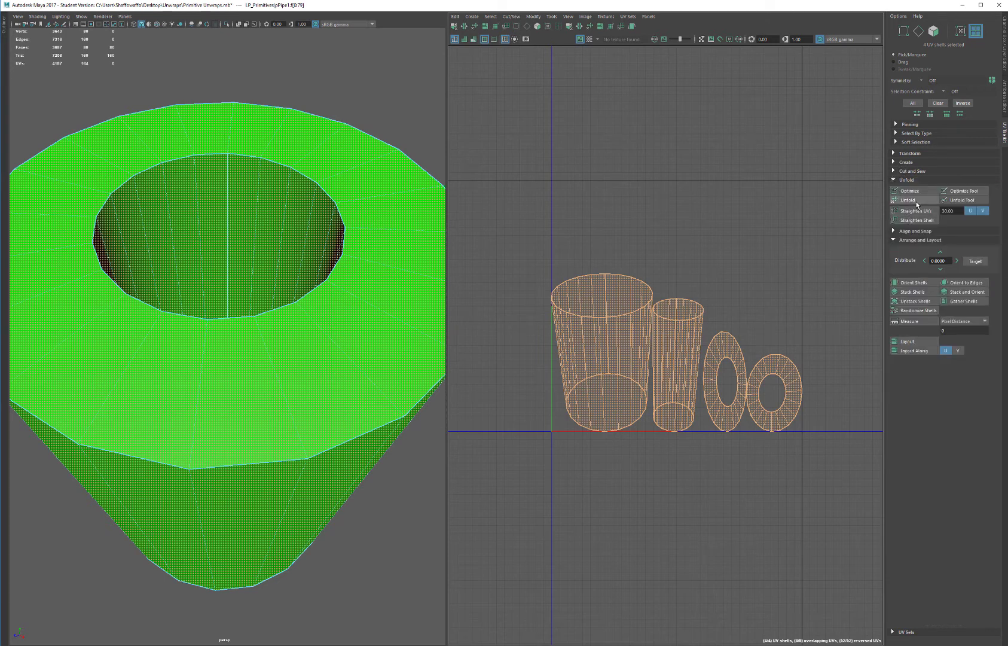
click(915, 201)
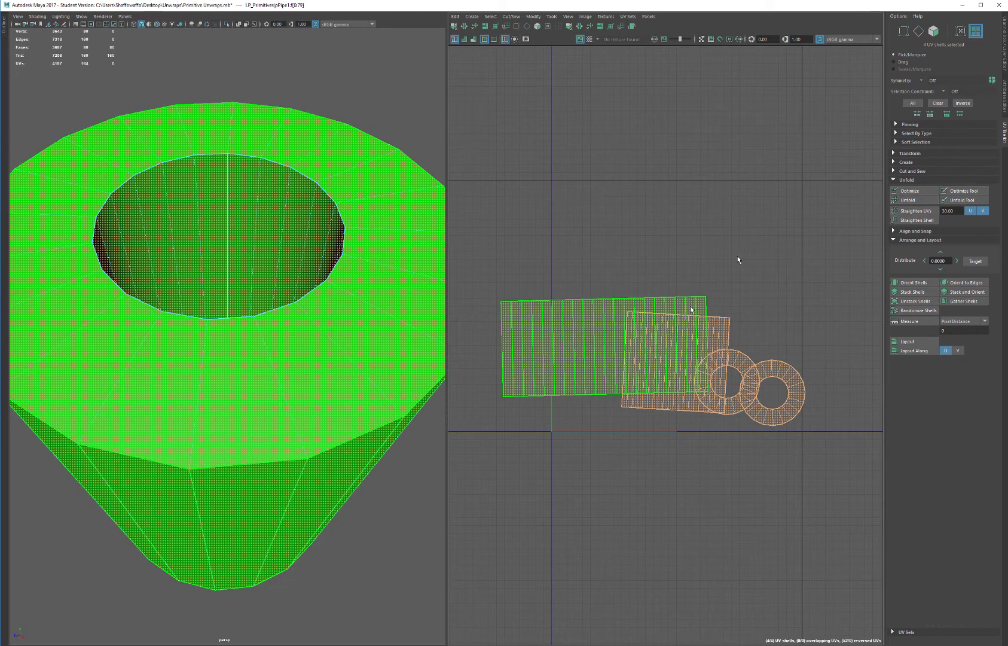
click(825, 168)
- Pick up the texel density from the pipe's outer-wall shell and apply 2.2614 to all four shells
click(588, 329)
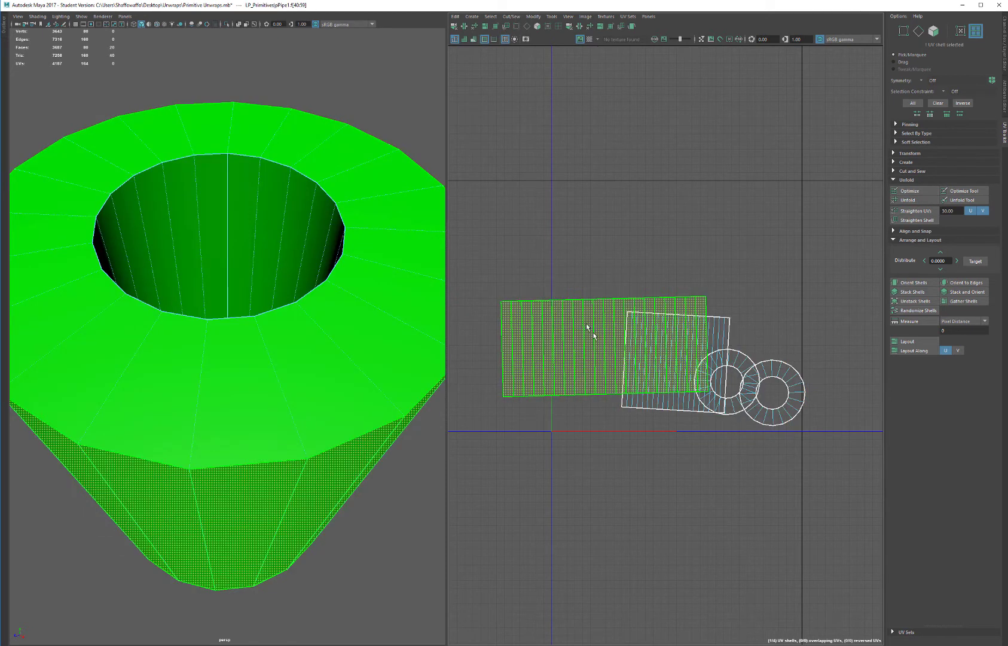
click(894, 153)
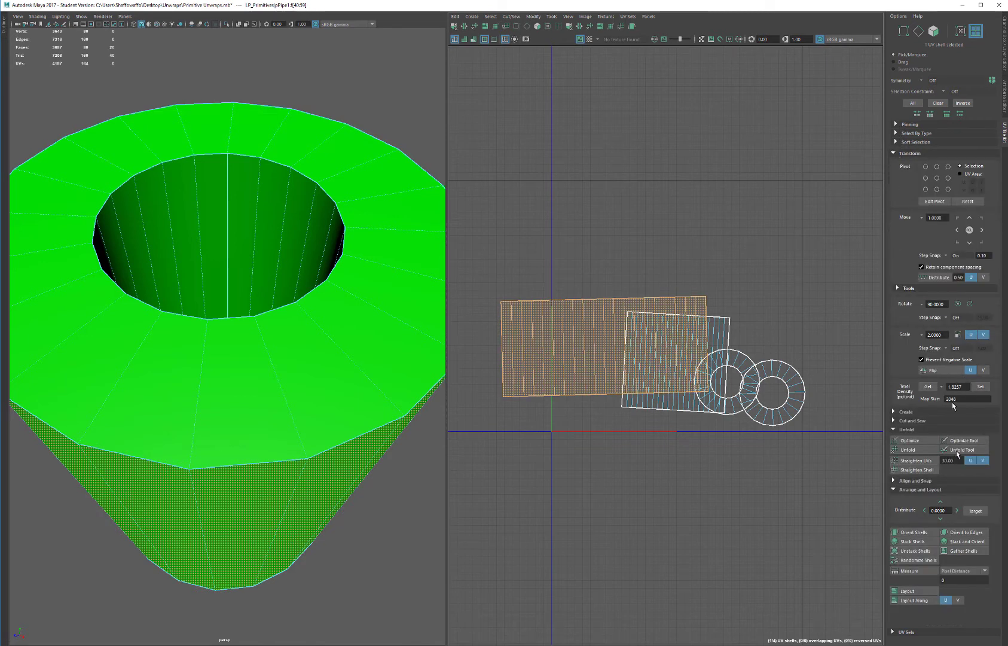
click(473, 267)
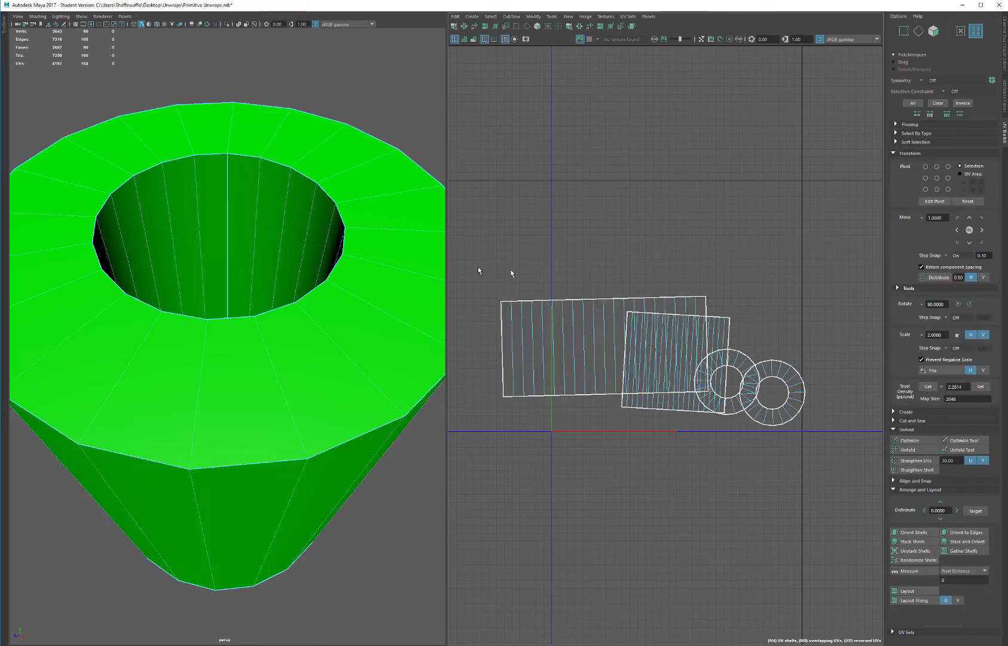
drag(461, 264, 828, 481)
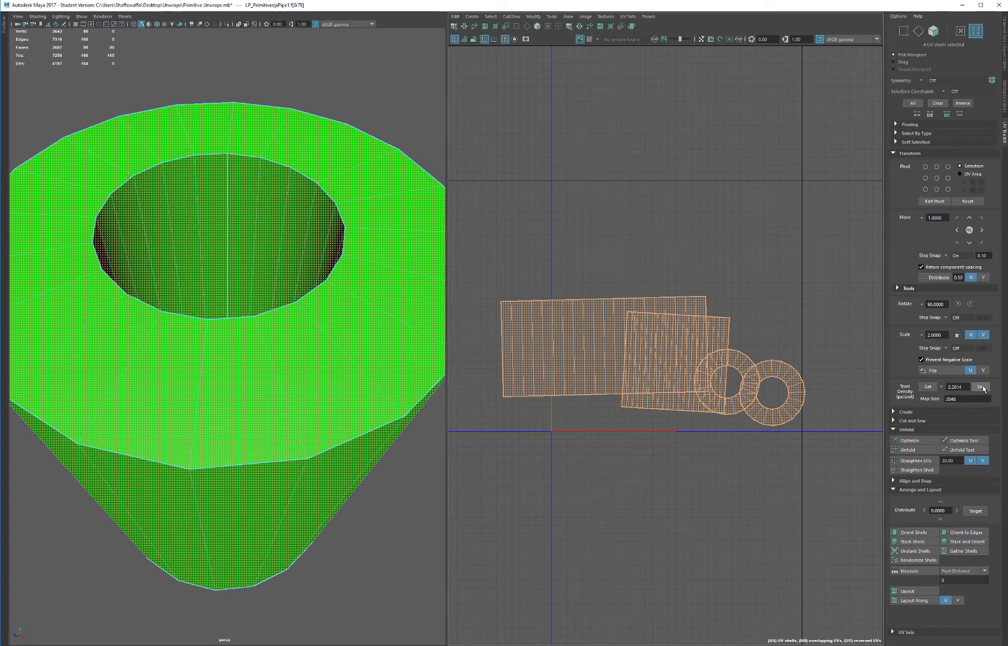
click(756, 245)
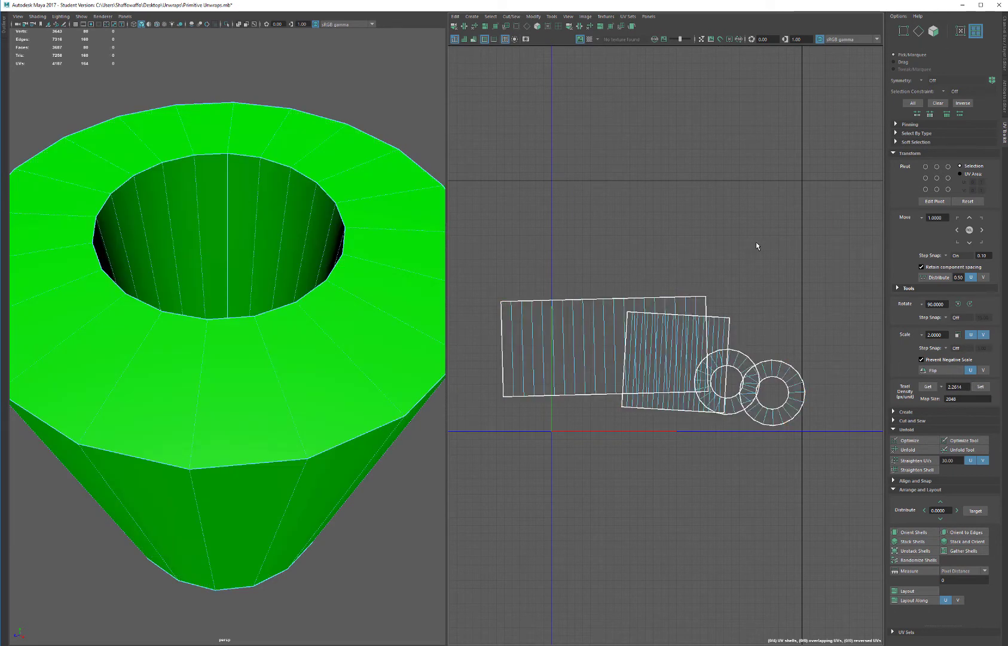
- Orient all four of the pipe's shells and lay them out within the UV tile
click(693, 336)
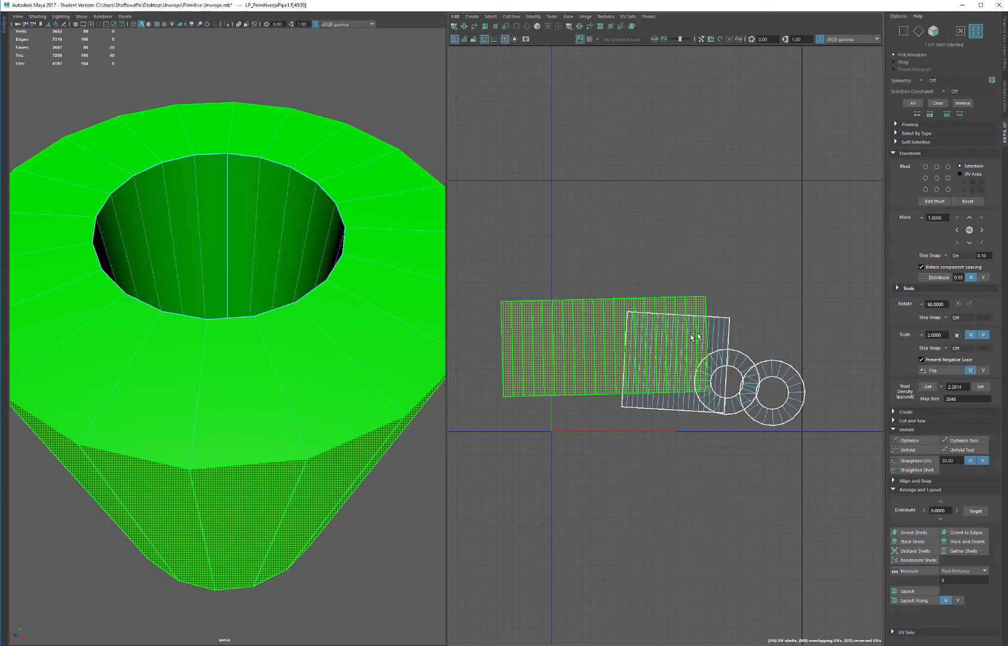
click(714, 333)
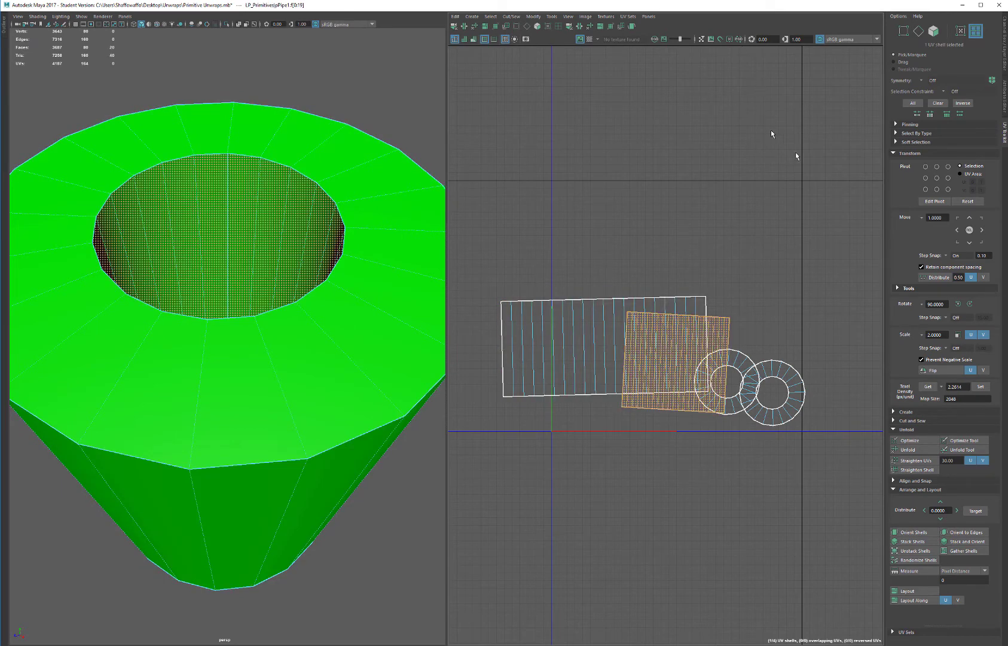
click(637, 229)
drag(476, 256, 865, 496)
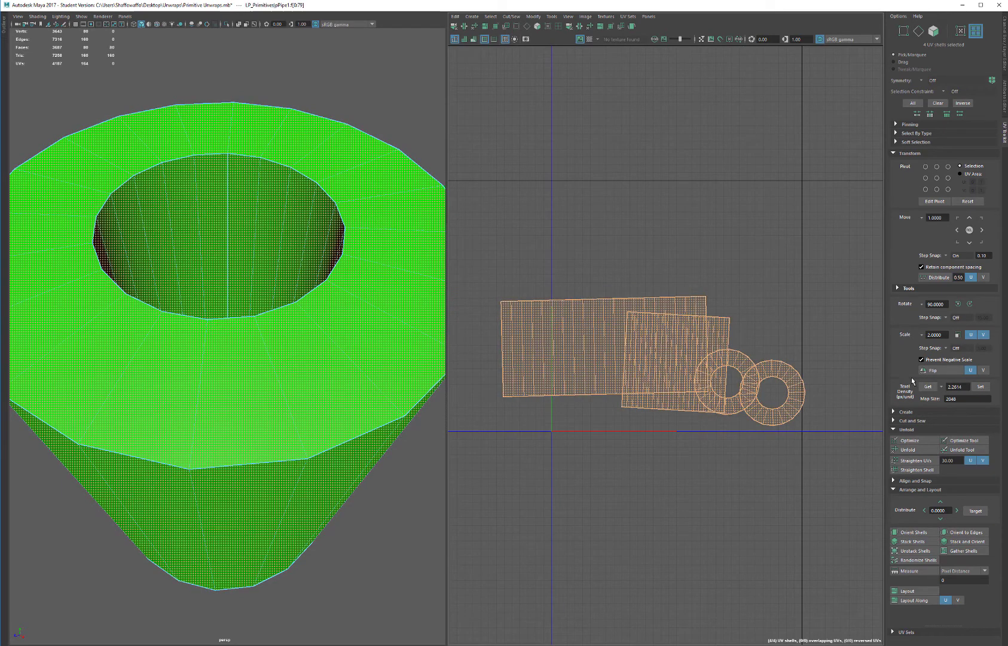
click(911, 533)
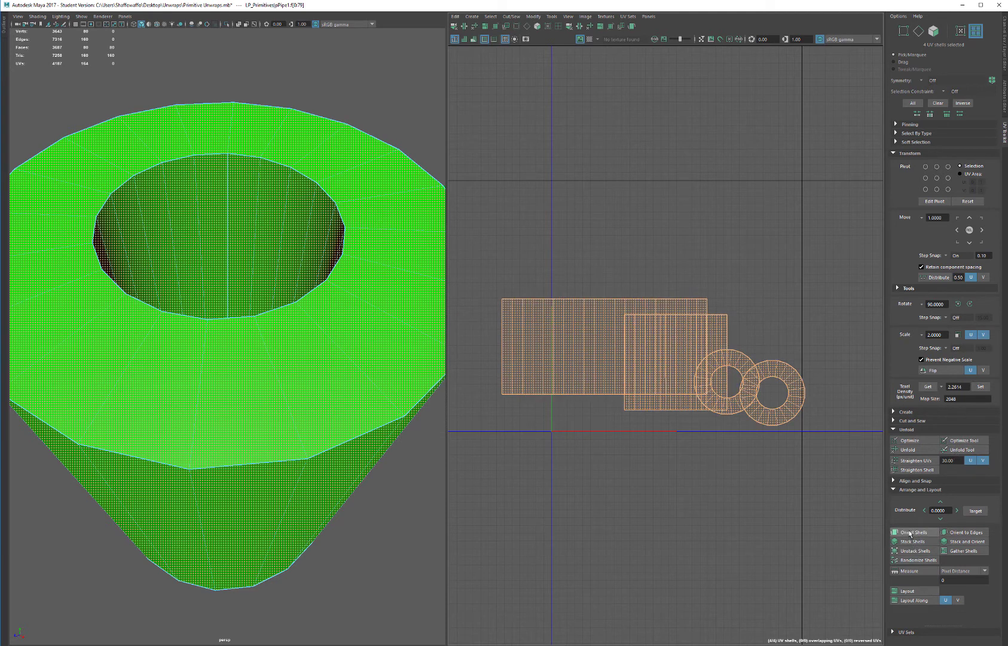
click(914, 591)
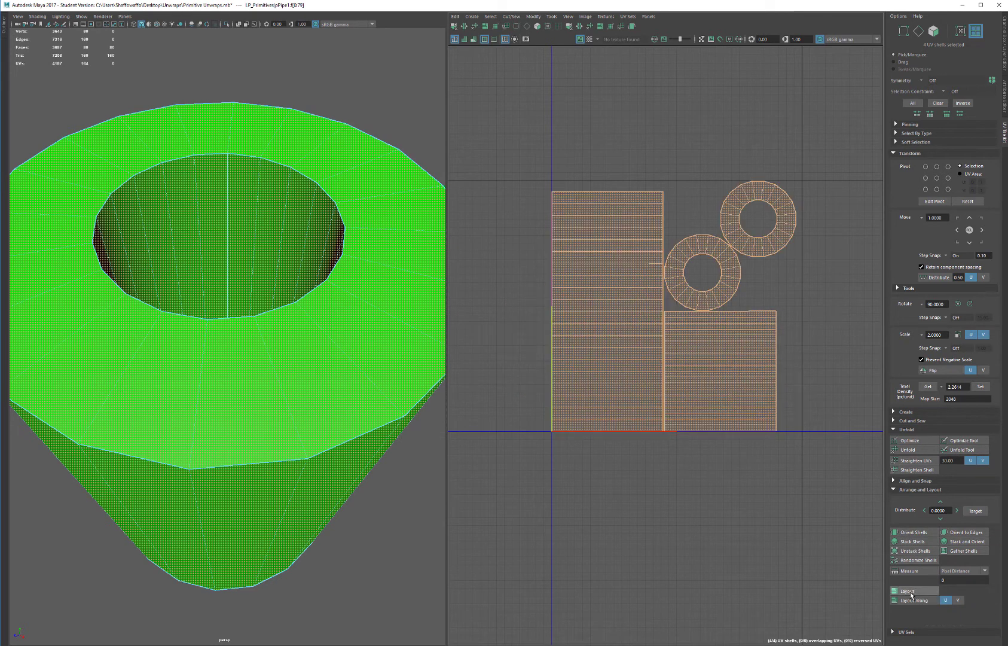
click(702, 527)
- Examine the packed layout up close, checking the spacing between the pipe's ring and wall shells
click(697, 339)
scroll(698, 339, up, 3)
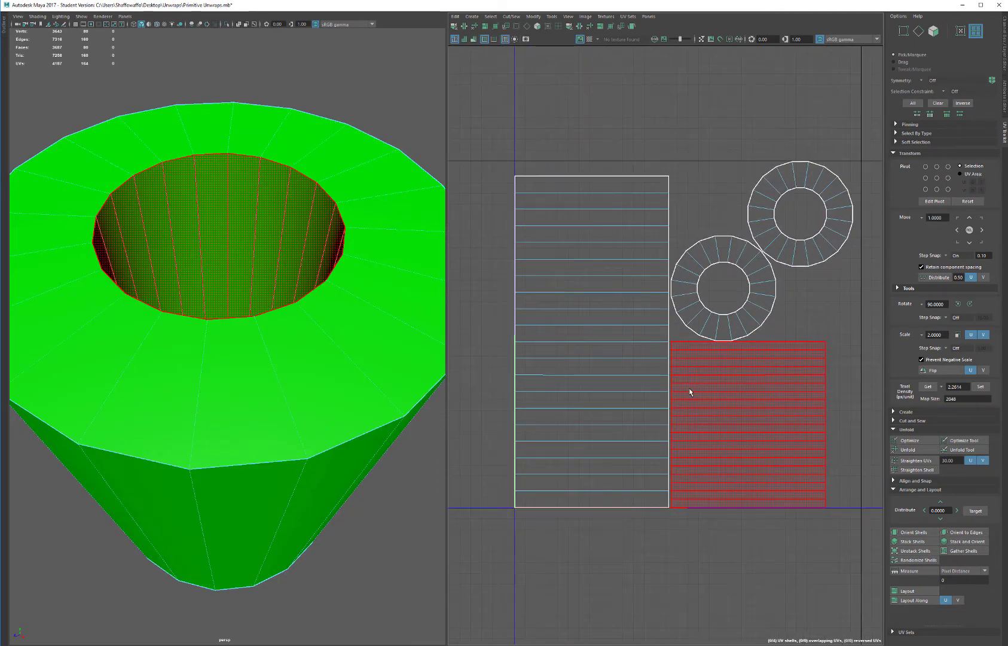
scroll(776, 396, up, 5)
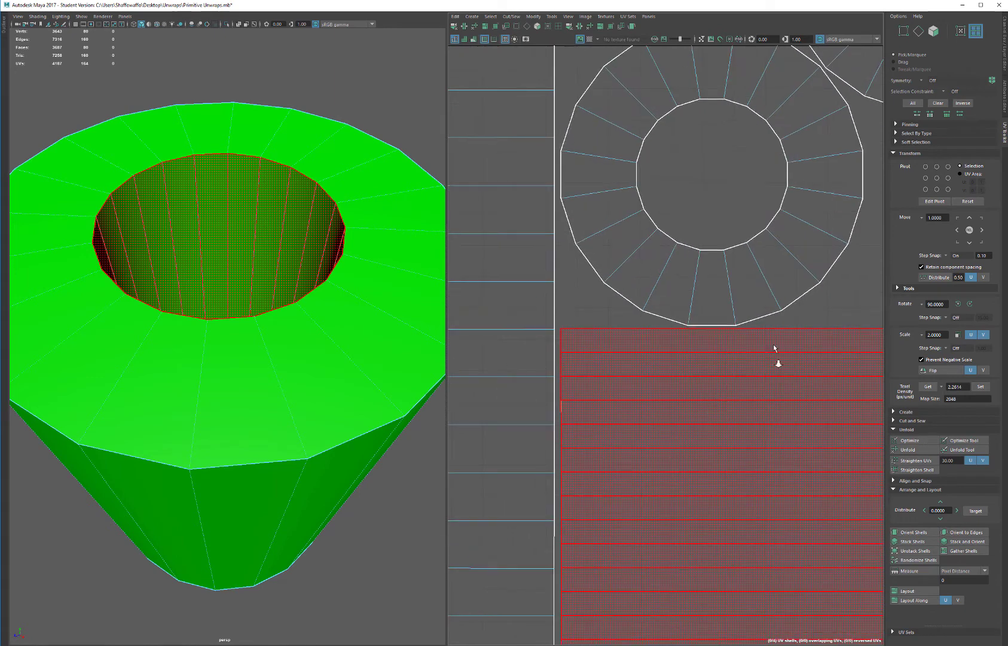
click(742, 298)
click(794, 303)
scroll(795, 301, down, 3)
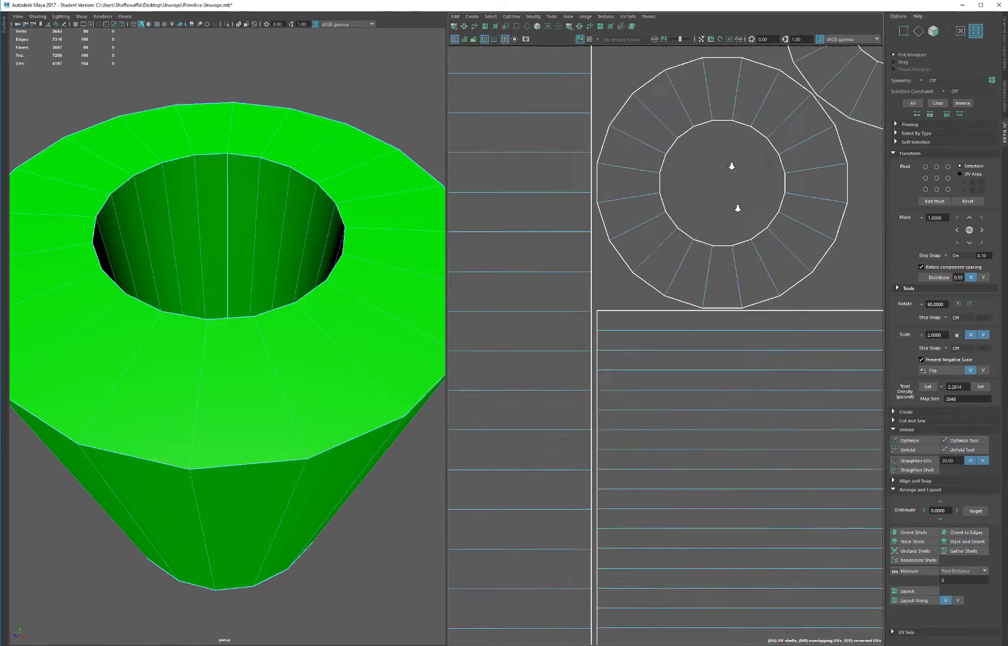
scroll(737, 207, down, 3)
scroll(693, 207, up, 1)
scroll(721, 308, down, 3)
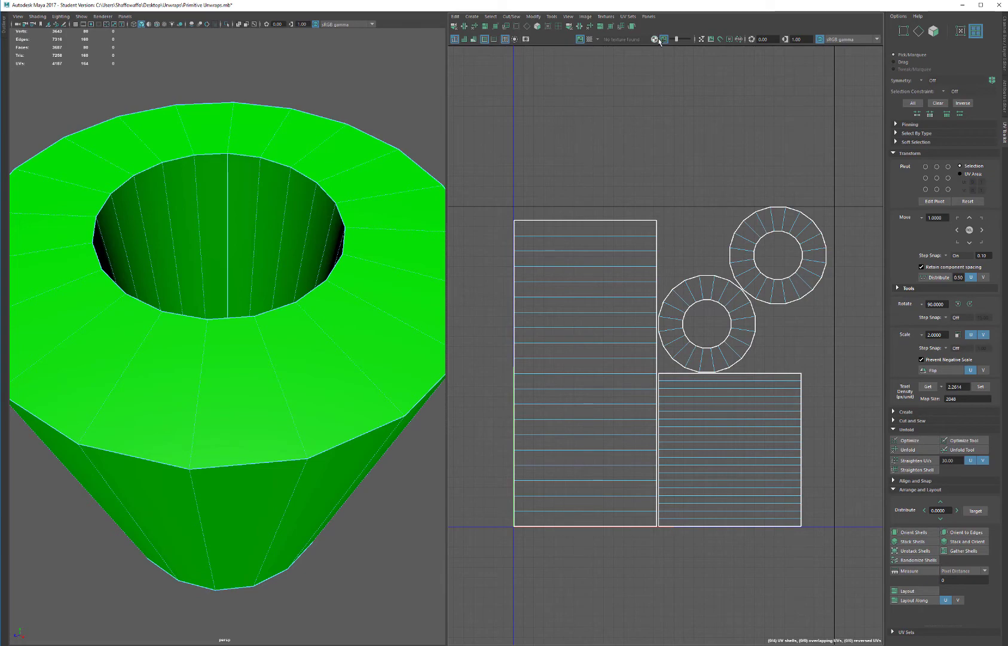
- Display the checker map and examine its squares on the pipe's inner, outer and top surfaces
click(589, 39)
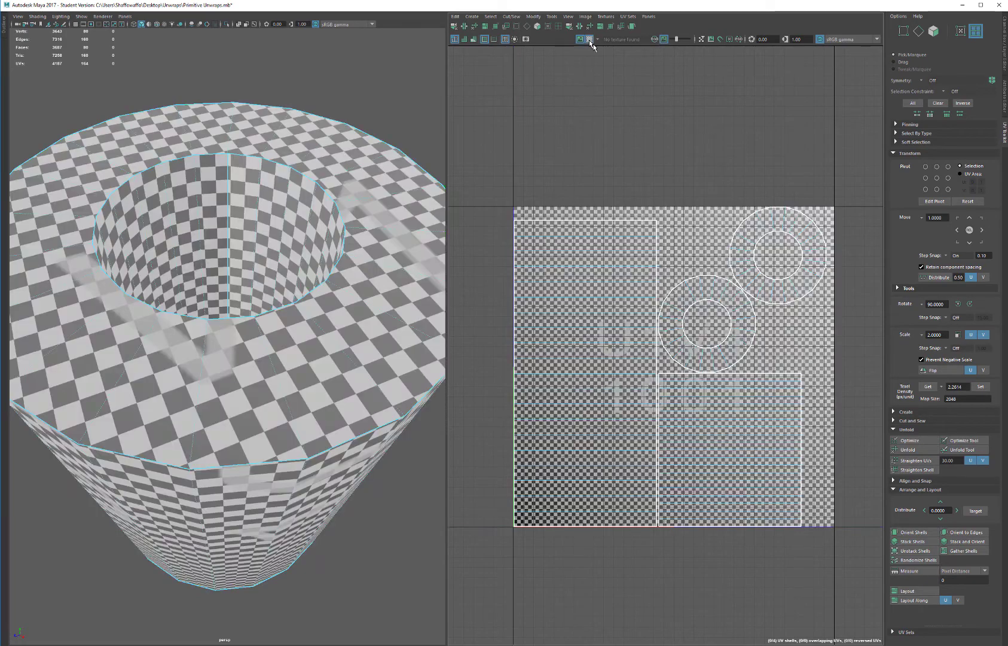
scroll(714, 203, down, 1)
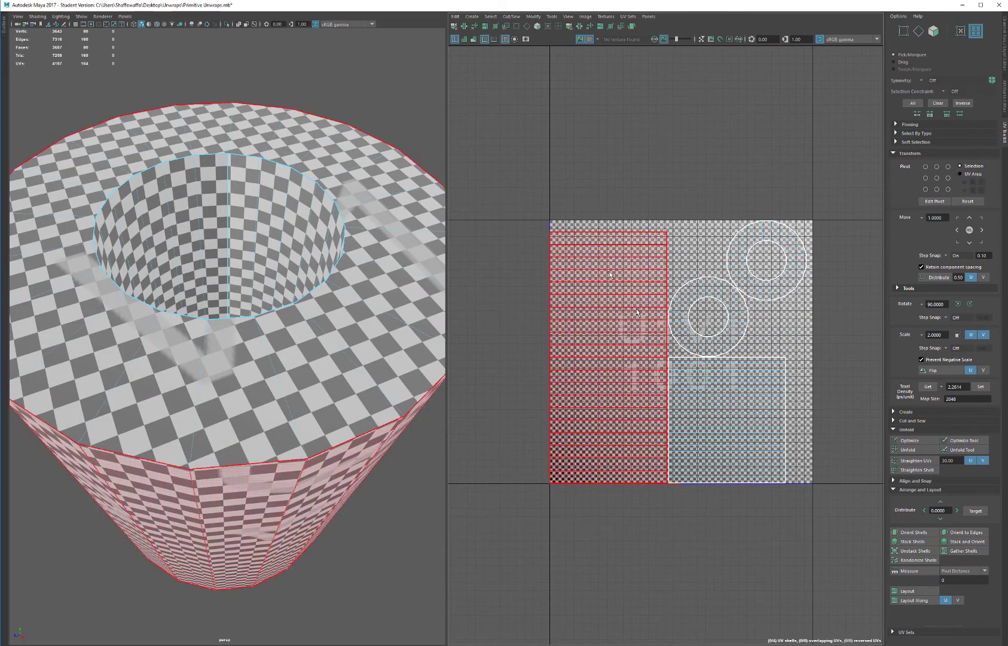
alt+right_drag(651, 170, 687, 206)
alt+drag(269, 371, 257, 281)
scroll(257, 281, down, 5)
- Try enlarging the outer-wall shell and examine how its checker squares compare with the rest of the pipe
right_drag(562, 266, 562, 276)
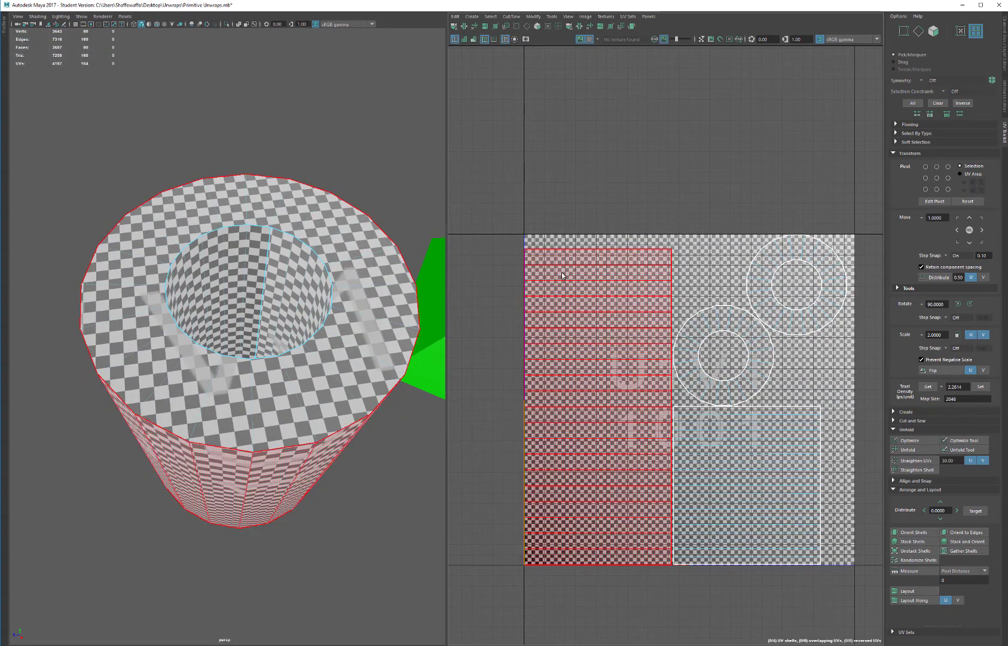
click(562, 284)
key(w)
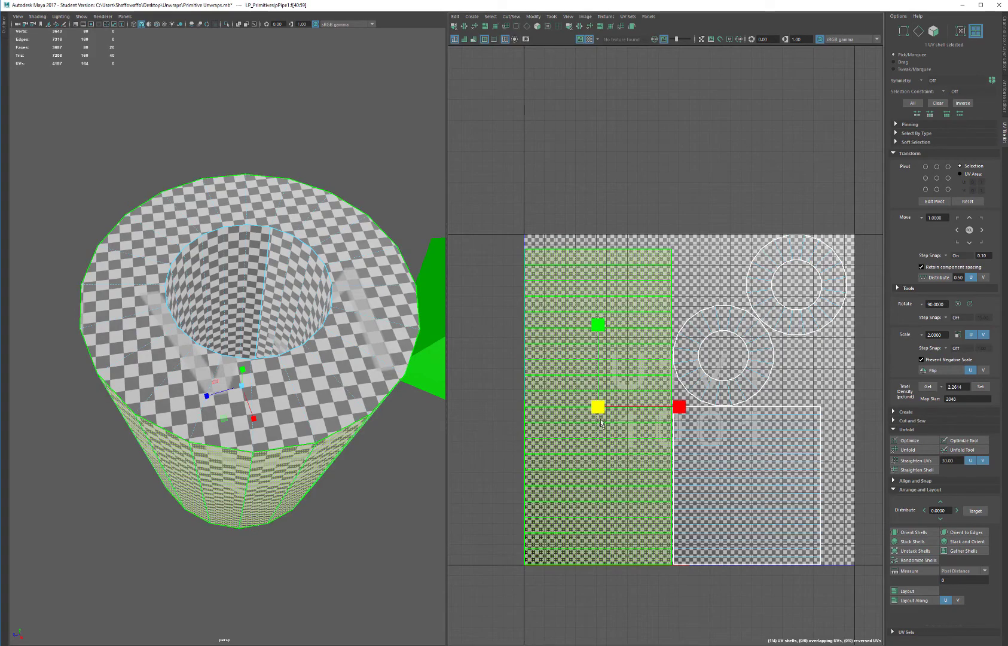
drag(599, 408, 676, 397)
alt+drag(388, 311, 427, 226)
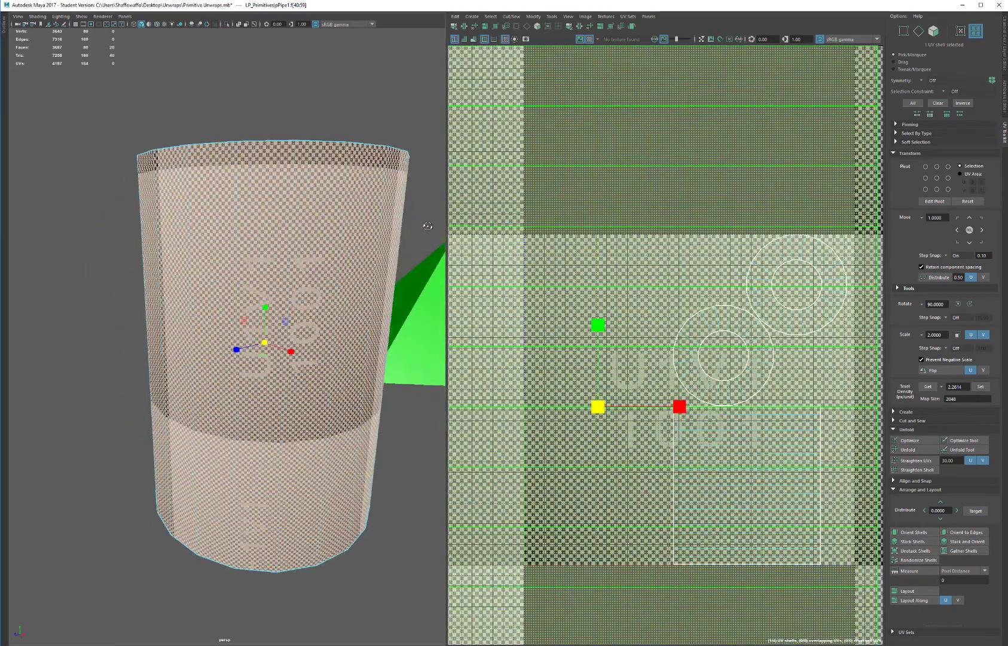
scroll(266, 225, up, 6)
alt+drag(265, 254, 293, 315)
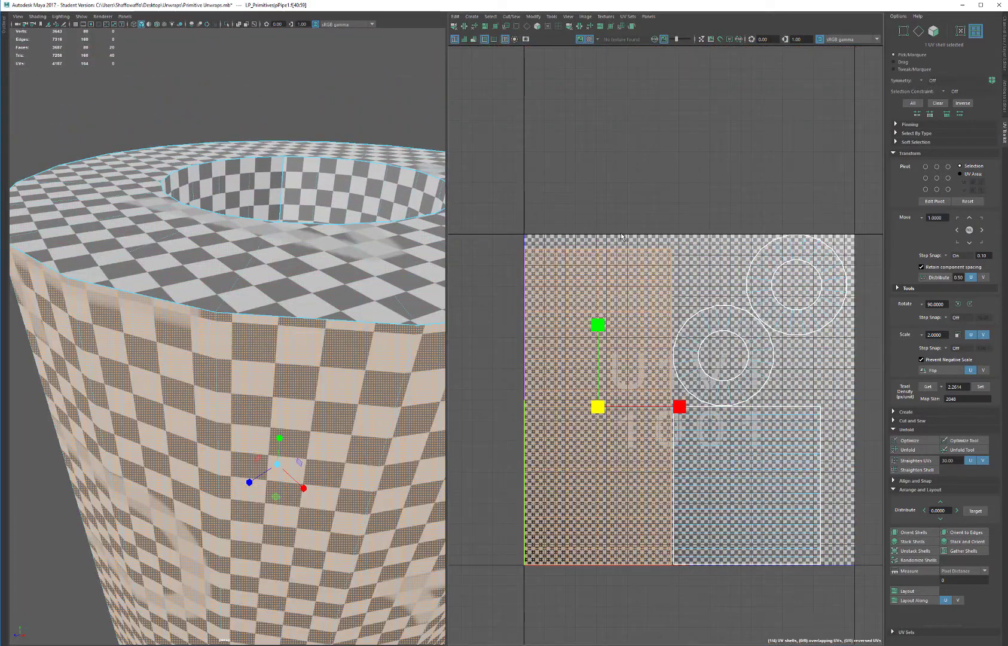
click(621, 233)
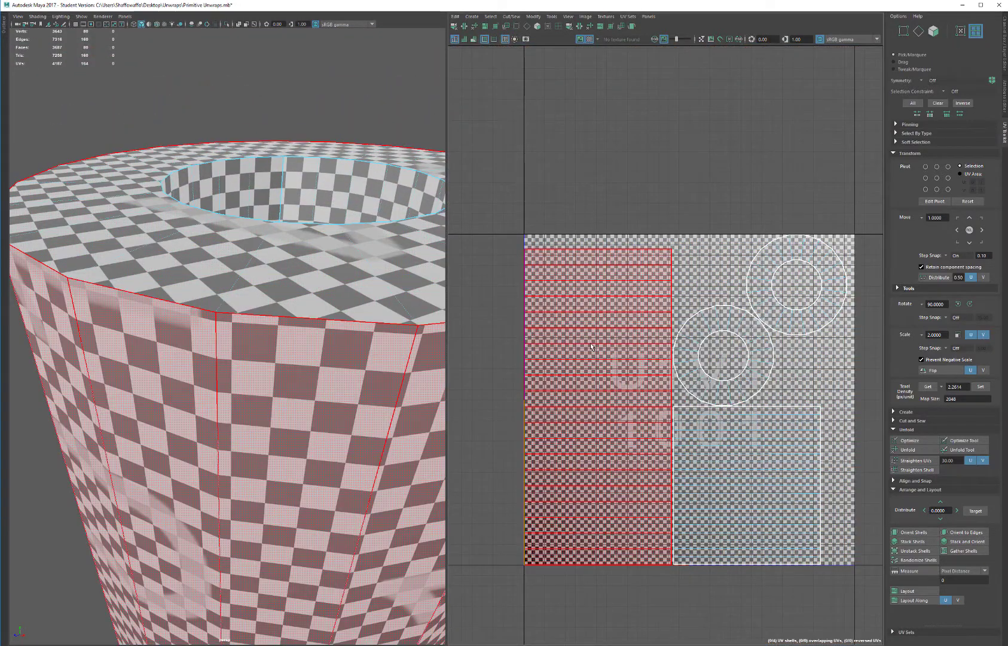
- Scale the outer-wall shell up to about 1.2 by 2.5 UV tiles
click(592, 348)
drag(597, 408, 711, 335)
alt+right_drag(711, 335, 738, 164)
alt+middle_drag(738, 164, 753, 106)
alt+right_drag(753, 106, 747, 99)
click(453, 98)
- Select all four of the pipe's shells and apply a texel density of 2.2614 to even out their scale
drag(452, 97, 816, 419)
ctrl+click(750, 260)
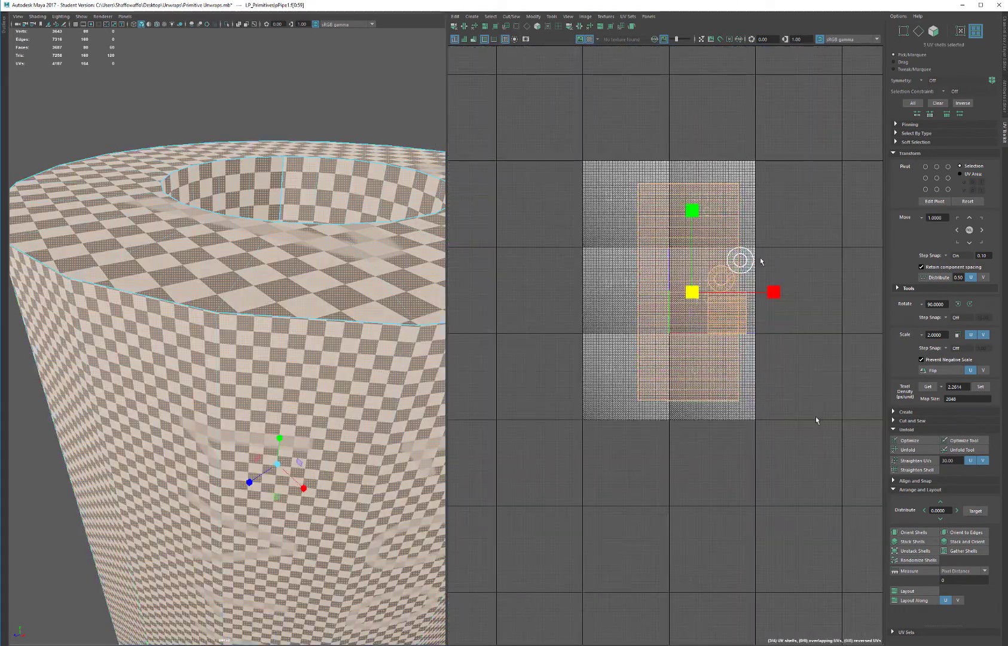
click(982, 389)
scroll(675, 316, up, 3)
drag(513, 156, 812, 493)
click(981, 387)
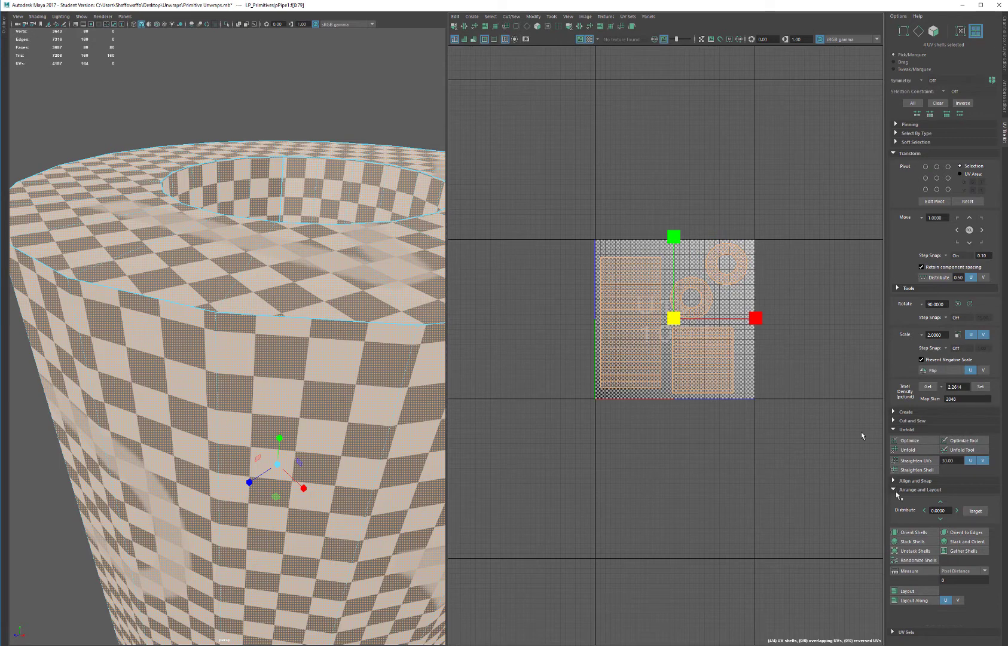
- Lay out the pipe's shells again within the UV tile and turn off the checker map
click(908, 591)
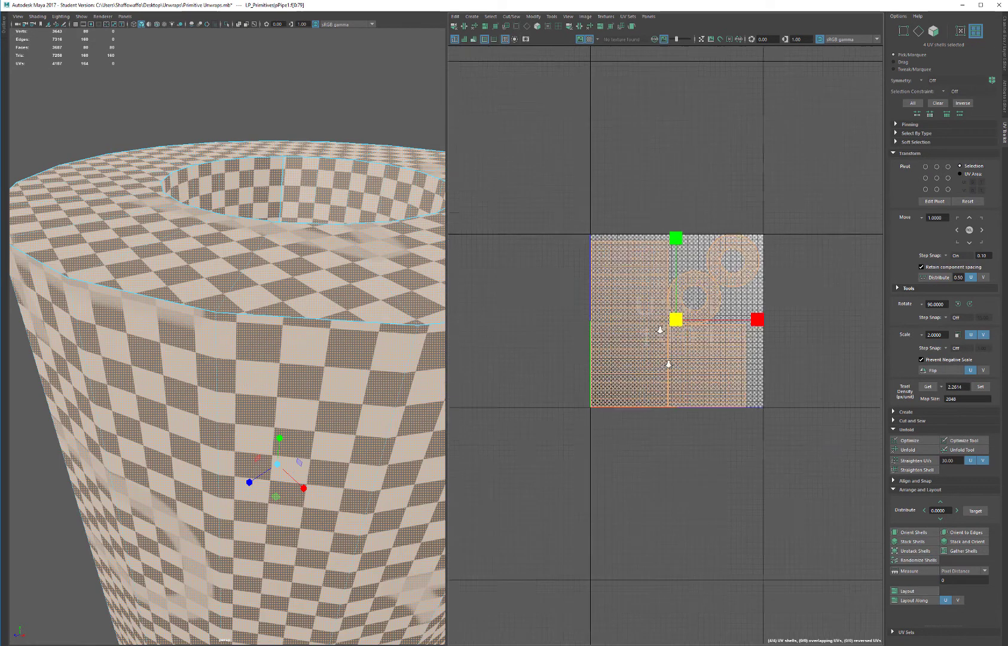
scroll(658, 317, up, 2)
click(588, 40)
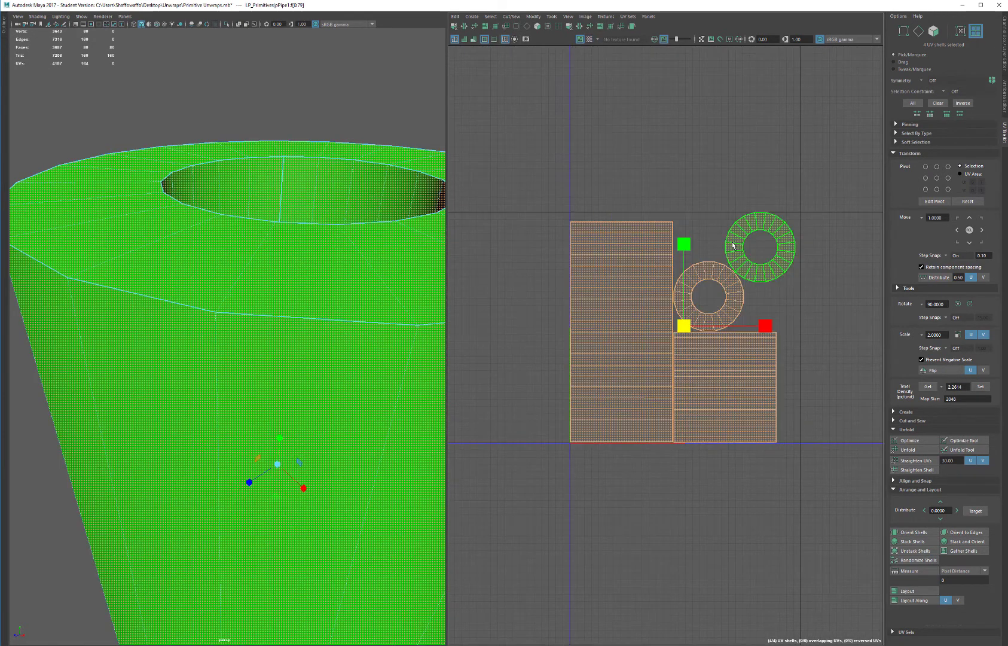
click(733, 173)
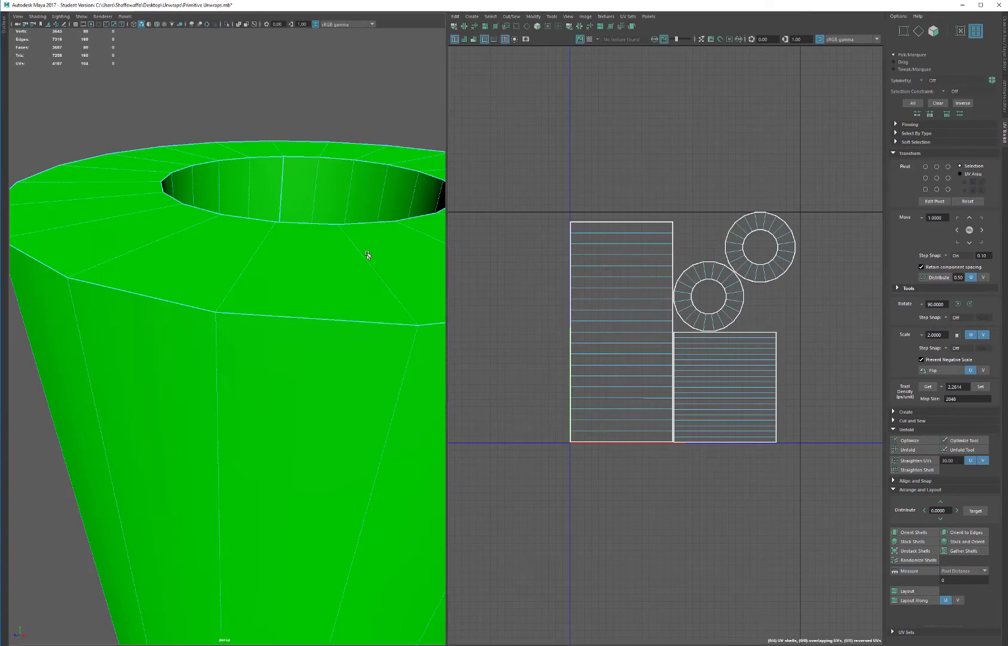
- Return to object mode and select the pyramid next to the pipe
right_drag(367, 255, 413, 234)
alt+middle_drag(386, 313, 346, 317)
alt+right_drag(338, 286, 314, 186)
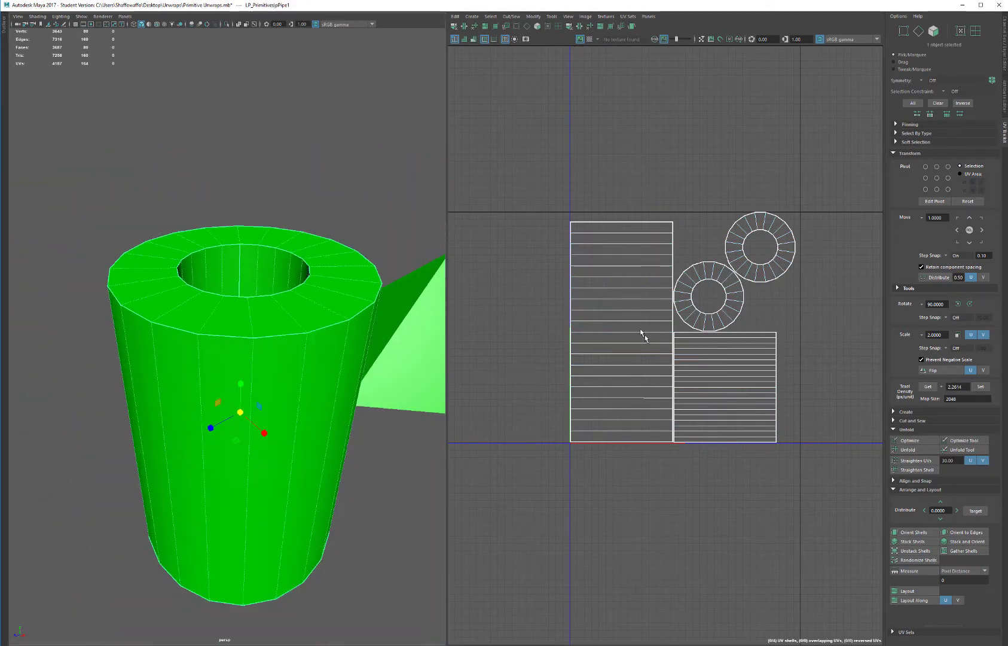
scroll(354, 309, down, 3)
scroll(290, 341, up, 4)
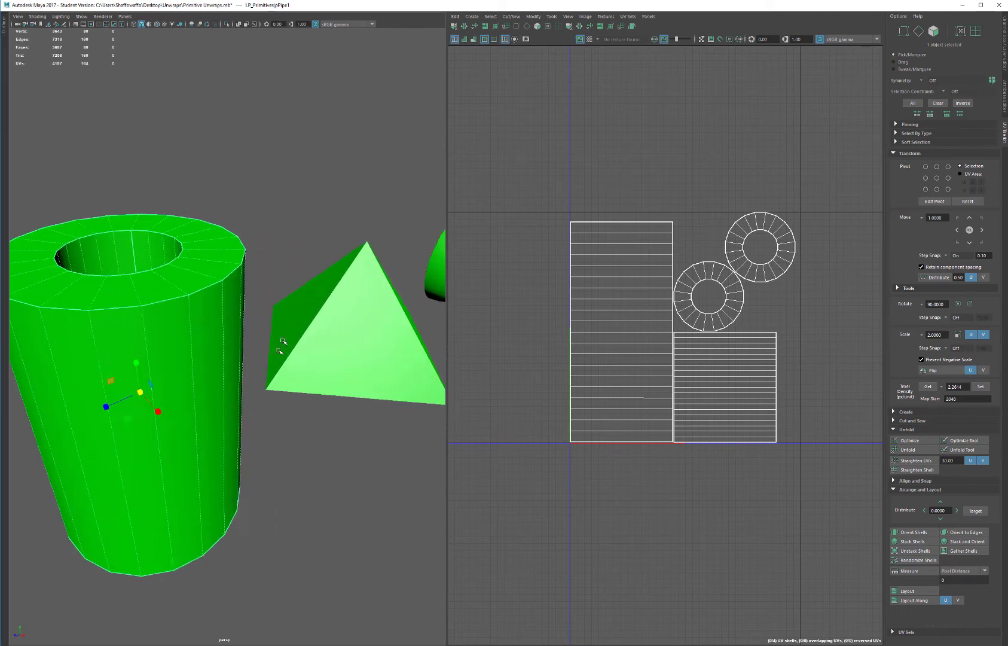
scroll(365, 318, up, 4)
click(347, 292)
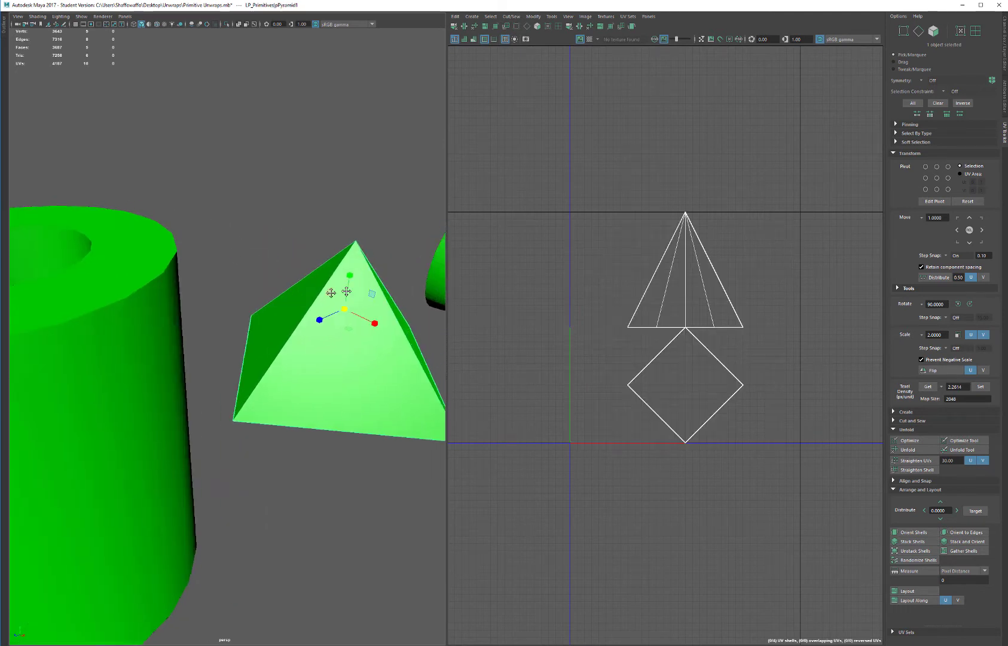
alt+middle_drag(347, 292, 264, 304)
alt+right_drag(263, 304, 255, 342)
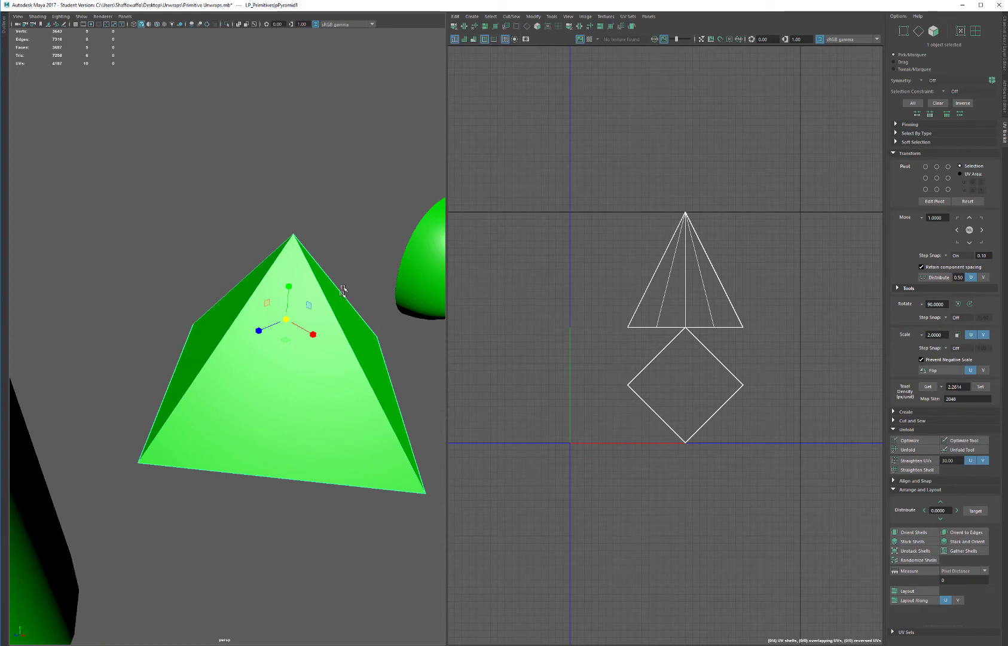
scroll(333, 250, down, 3)
scroll(251, 376, up, 1)
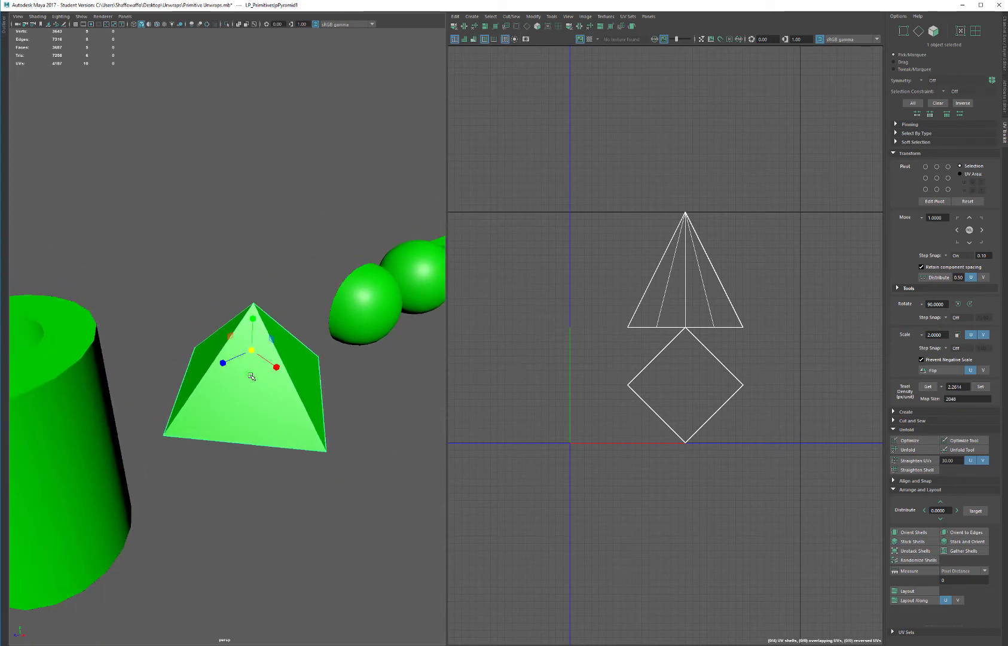
scroll(252, 376, down, 6)
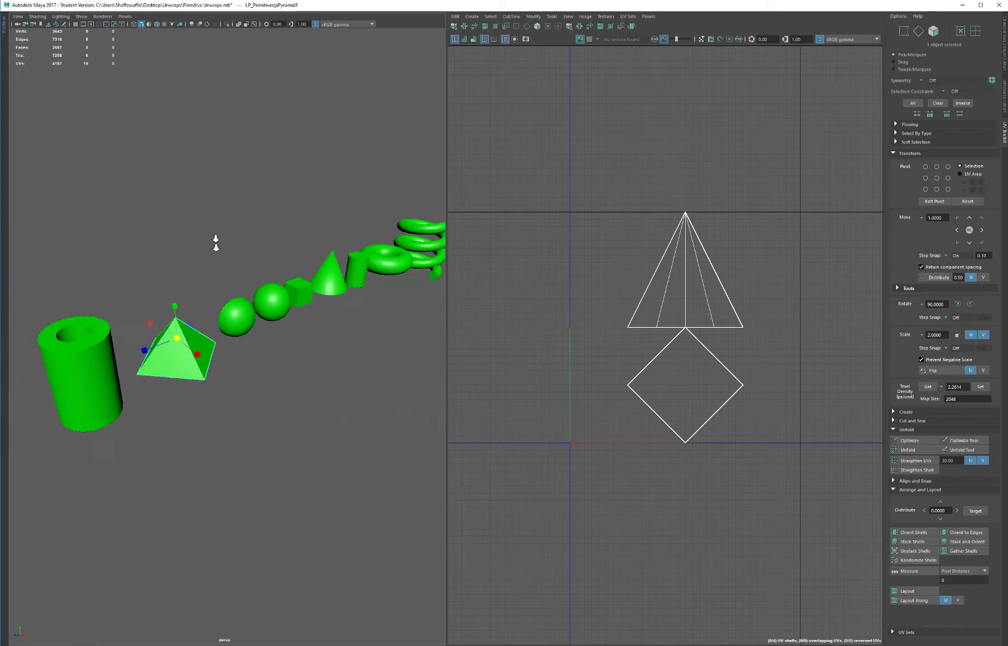
- Apply a camera-based UV projection to the pyramid and all the primitives beyond it, and lay out their shells
scroll(242, 245, up, 1)
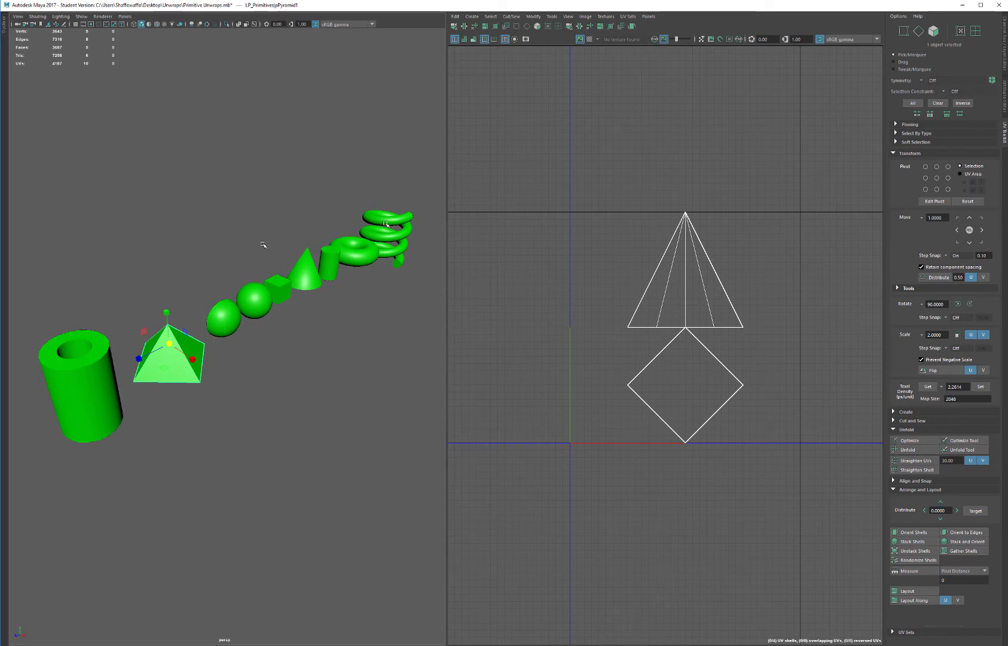
click(434, 165)
drag(444, 139, 217, 439)
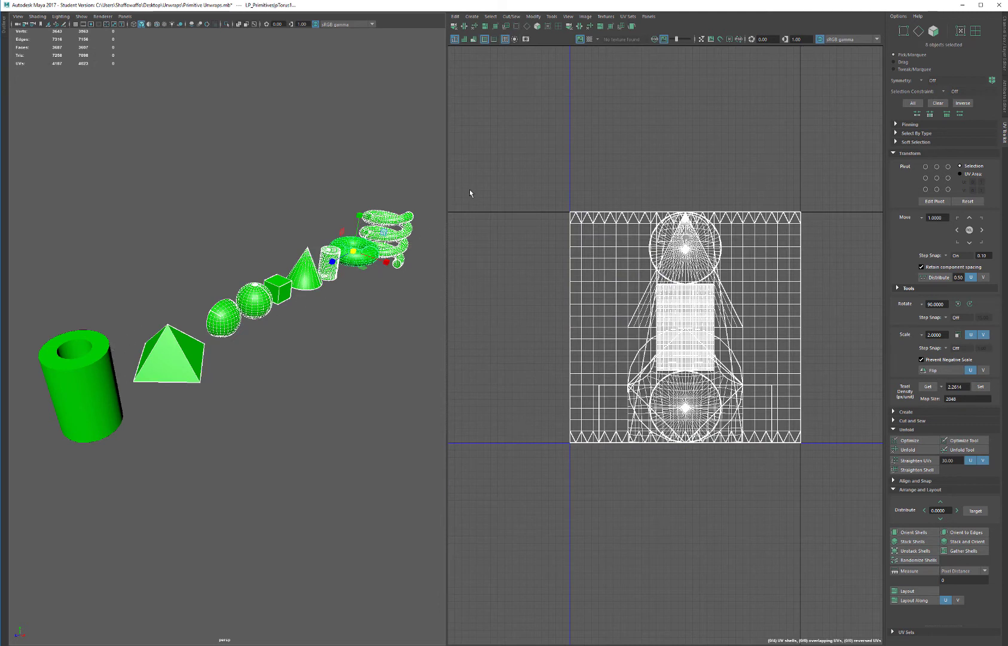
click(473, 17)
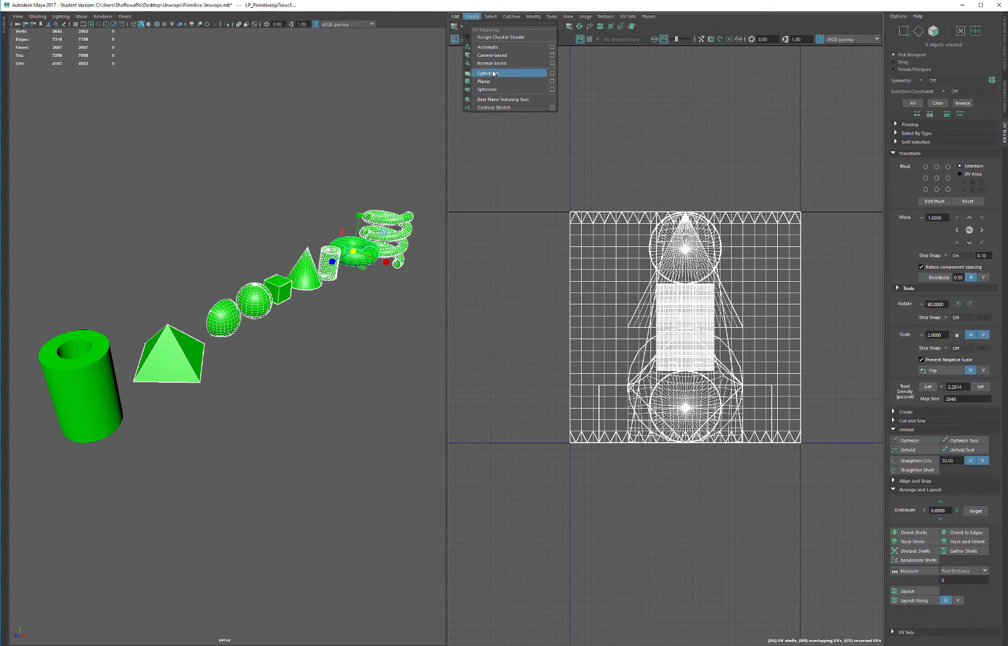
click(504, 54)
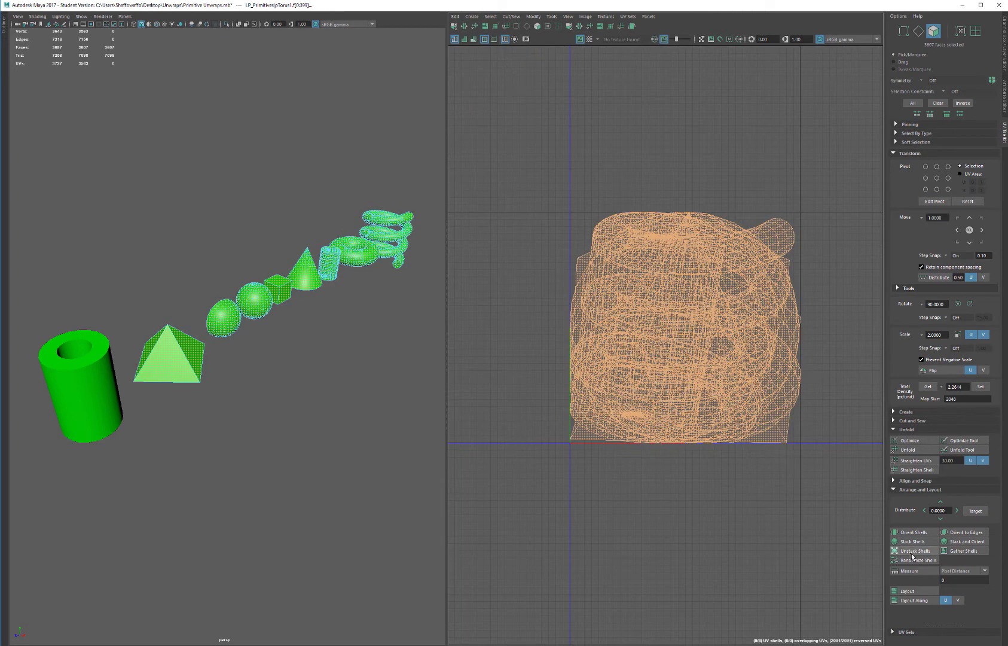
click(912, 590)
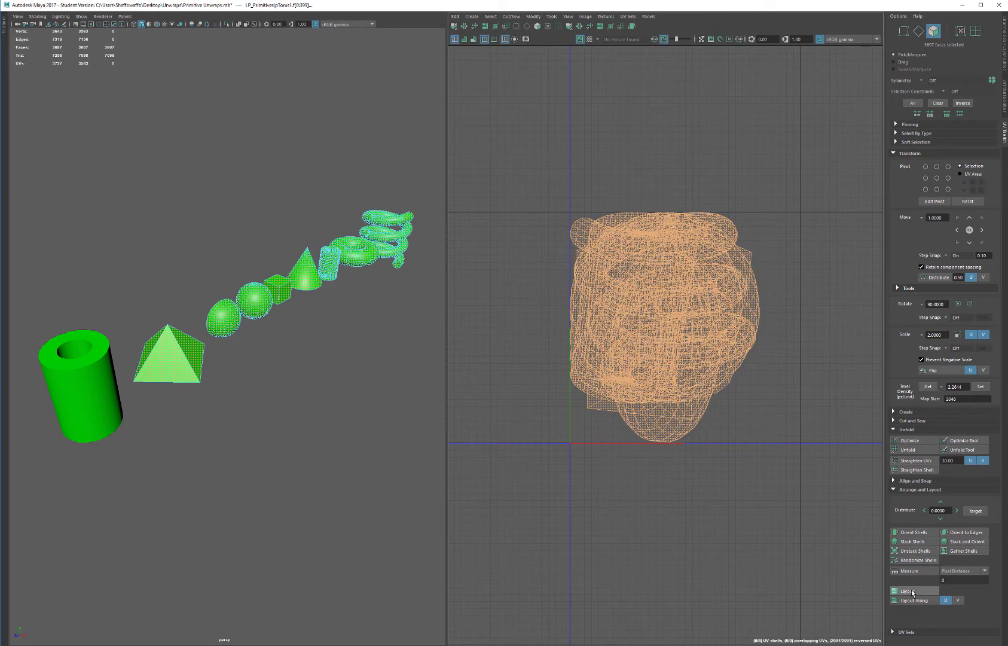
click(758, 504)
- Return to object mode and select only the pyramid
right_drag(317, 218, 359, 185)
click(168, 345)
scroll(711, 342, up, 2)
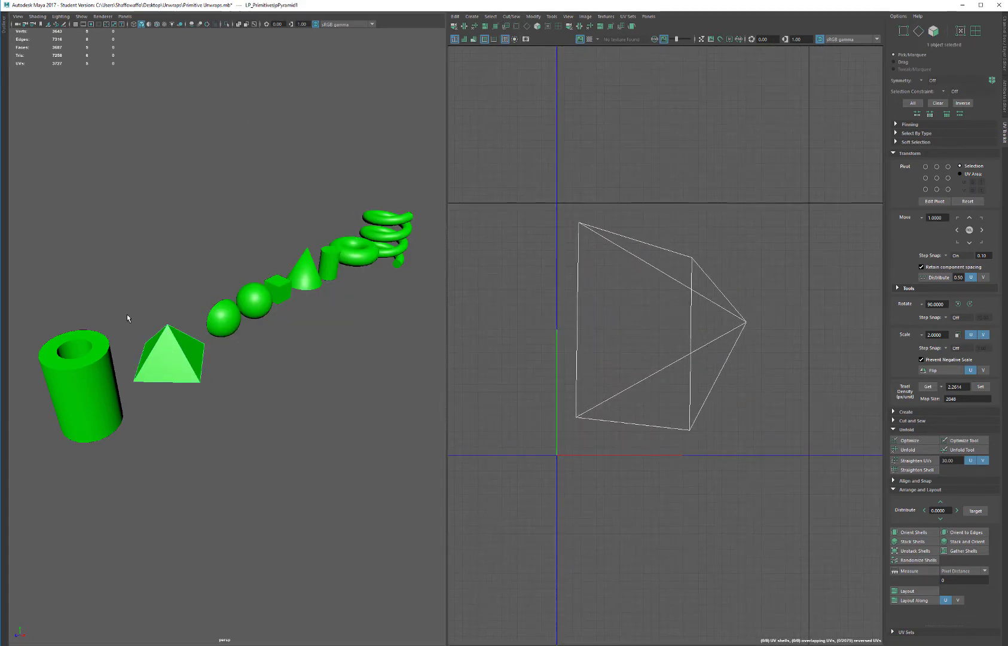
scroll(187, 387, up, 5)
- Cut the pyramid's UVs around the perimeter of its base face and along one slanted side edge
alt+drag(194, 385, 174, 334)
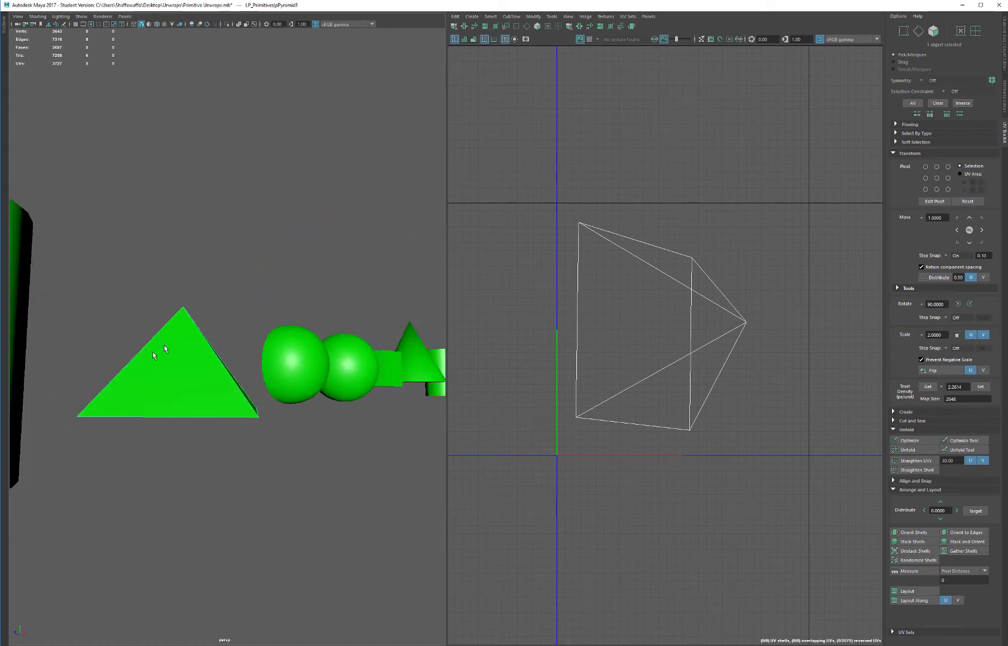
alt+middle_drag(153, 352, 274, 299)
alt+drag(274, 298, 323, 300)
alt+middle_drag(323, 300, 251, 305)
alt+right_drag(251, 305, 296, 369)
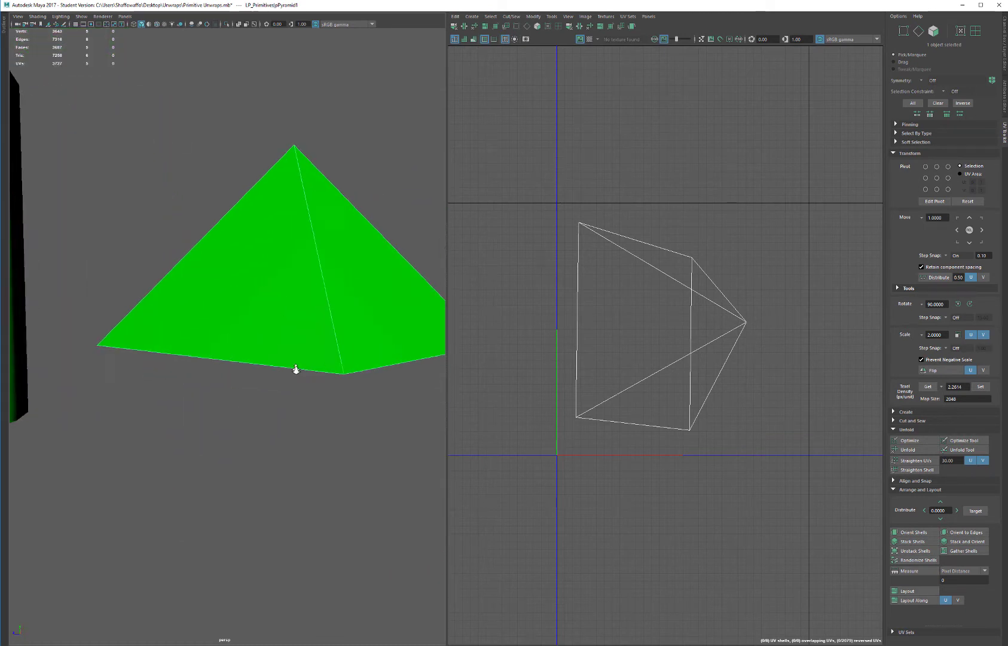
alt+drag(296, 370, 283, 326)
right_drag(322, 279, 321, 295)
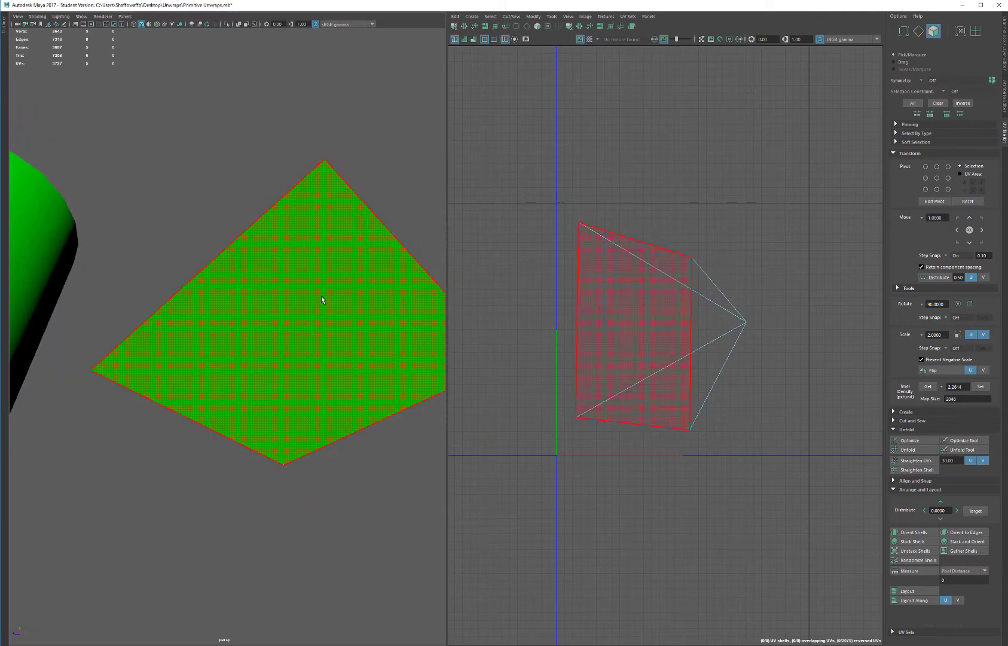
click(321, 295)
alt+drag(321, 295, 366, 358)
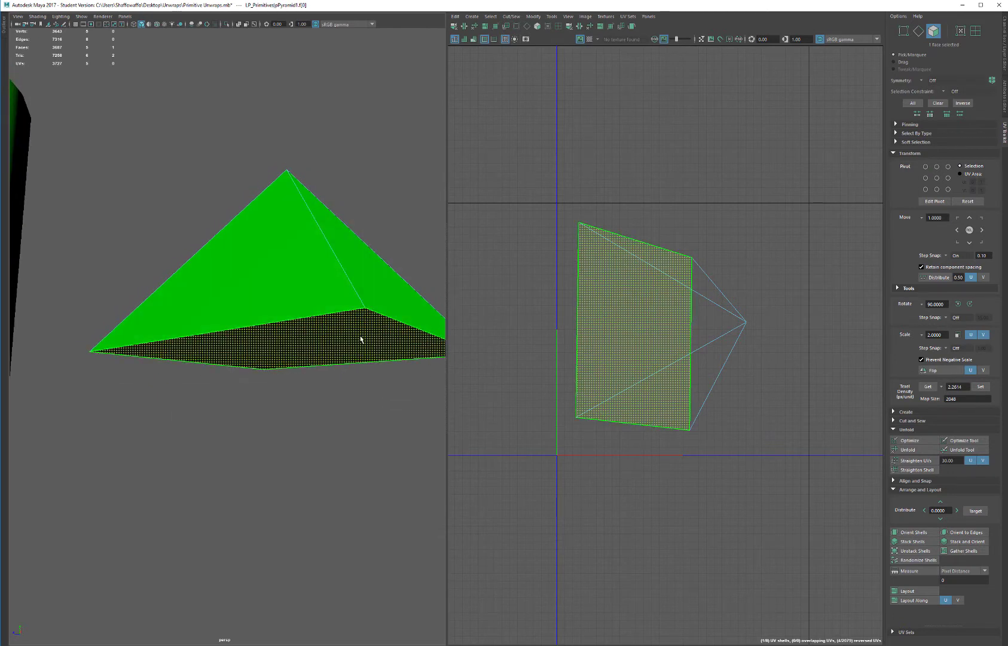
ctrl+right_drag(361, 339, 408, 306)
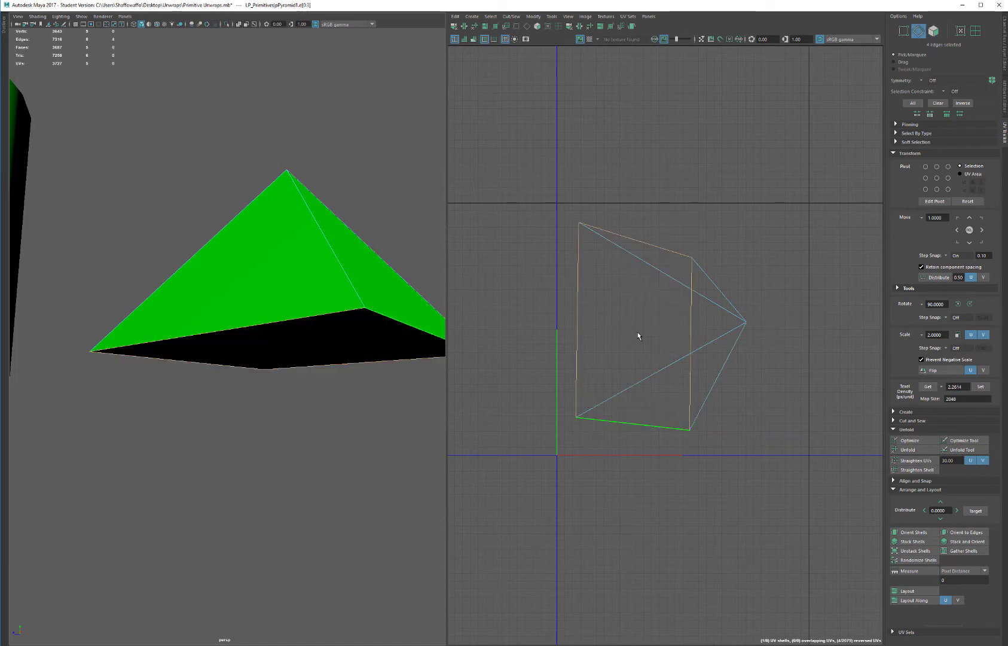
key(w)
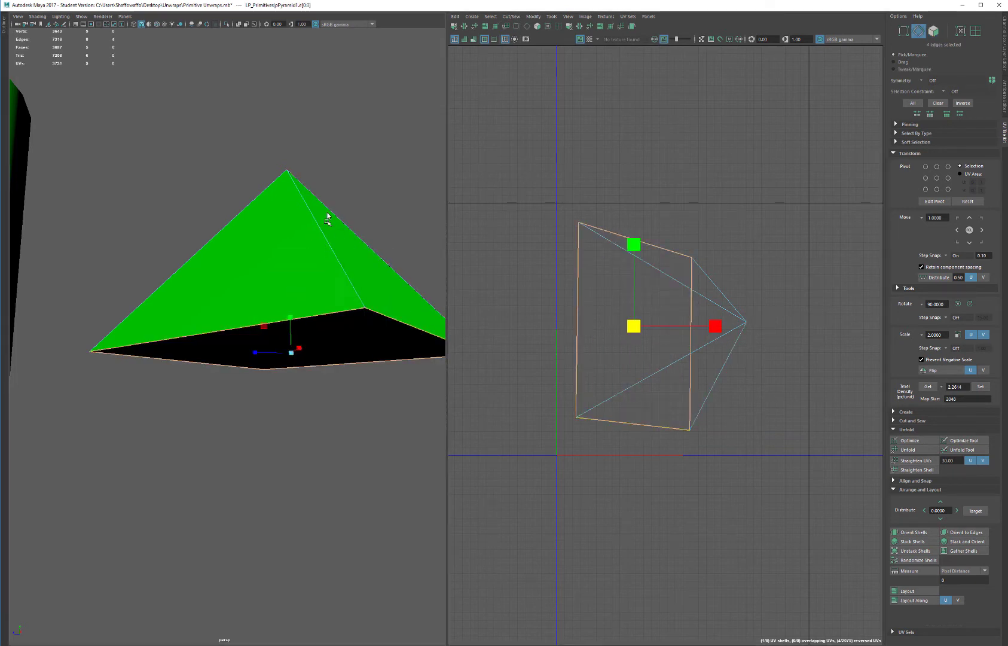
click(333, 252)
alt+drag(333, 253, 366, 355)
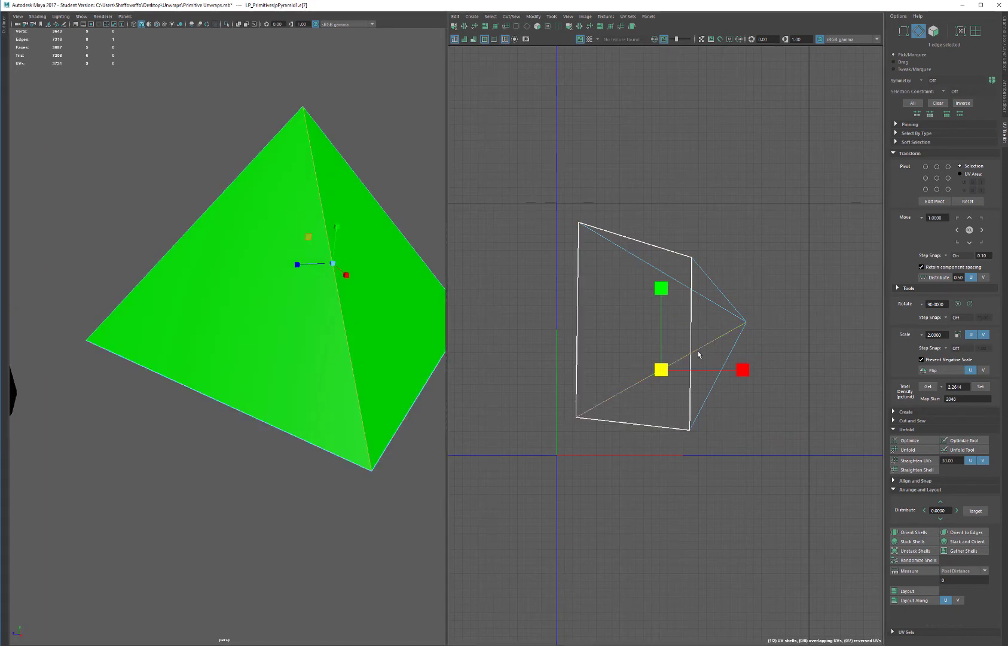
- Select both of the pyramid's UV shells, unfold and orient them, and lay them out within the UV tile
right_drag(648, 301, 607, 271)
drag(490, 159, 853, 526)
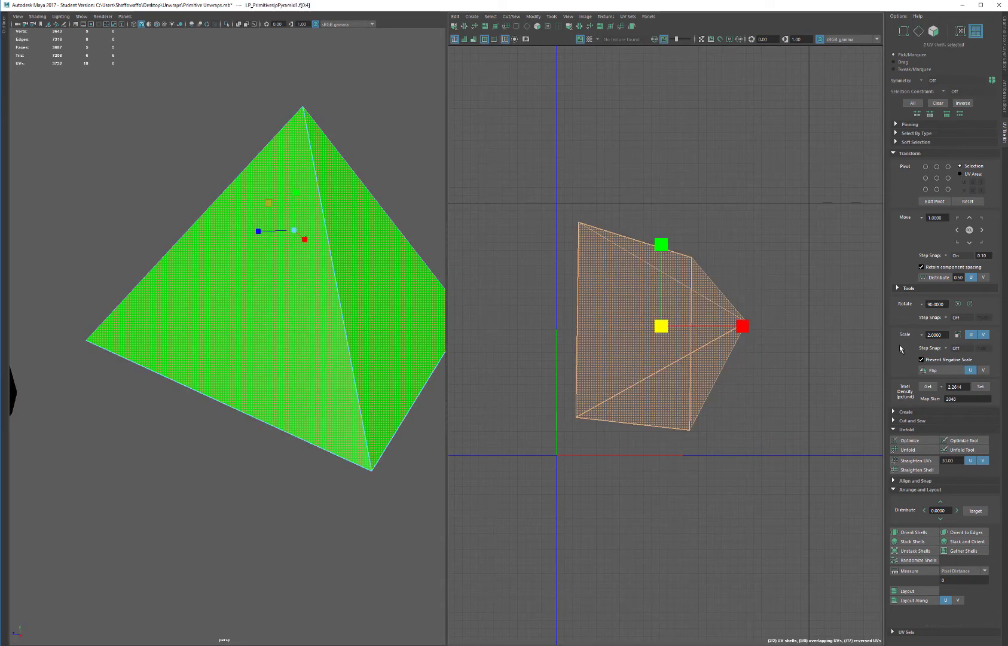
click(918, 449)
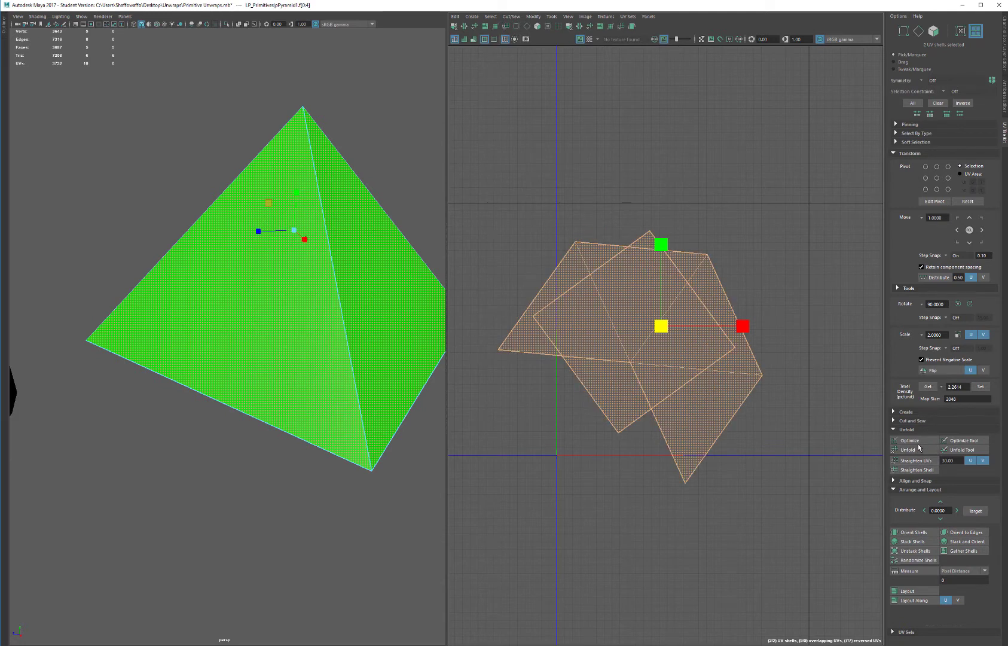
click(914, 532)
click(918, 592)
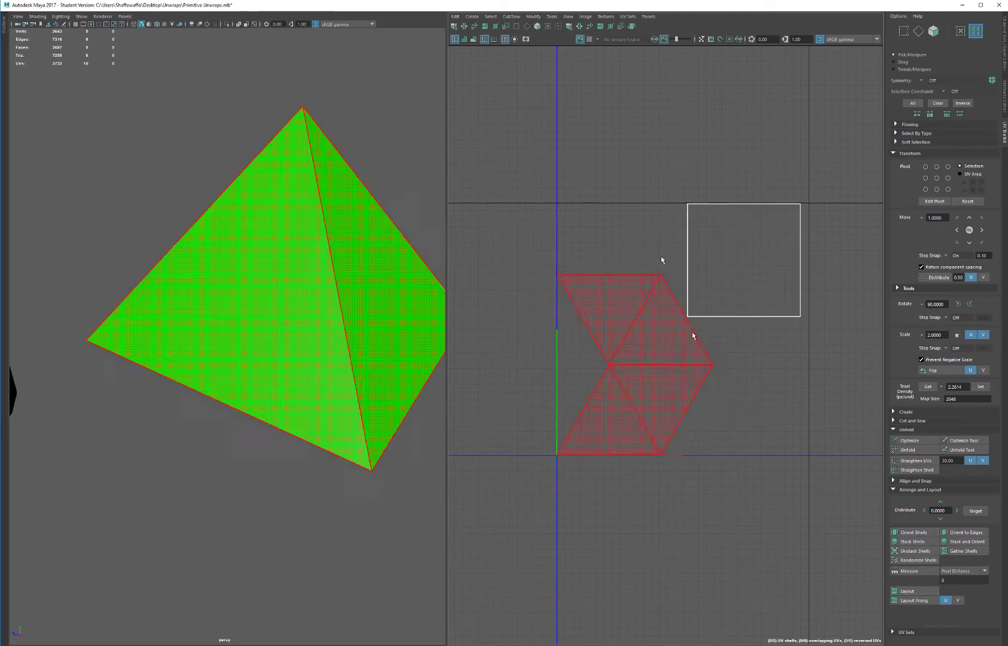
- Apply a texel density of 2.2614 to both pyramid shells and lay them out again
drag(505, 145, 851, 434)
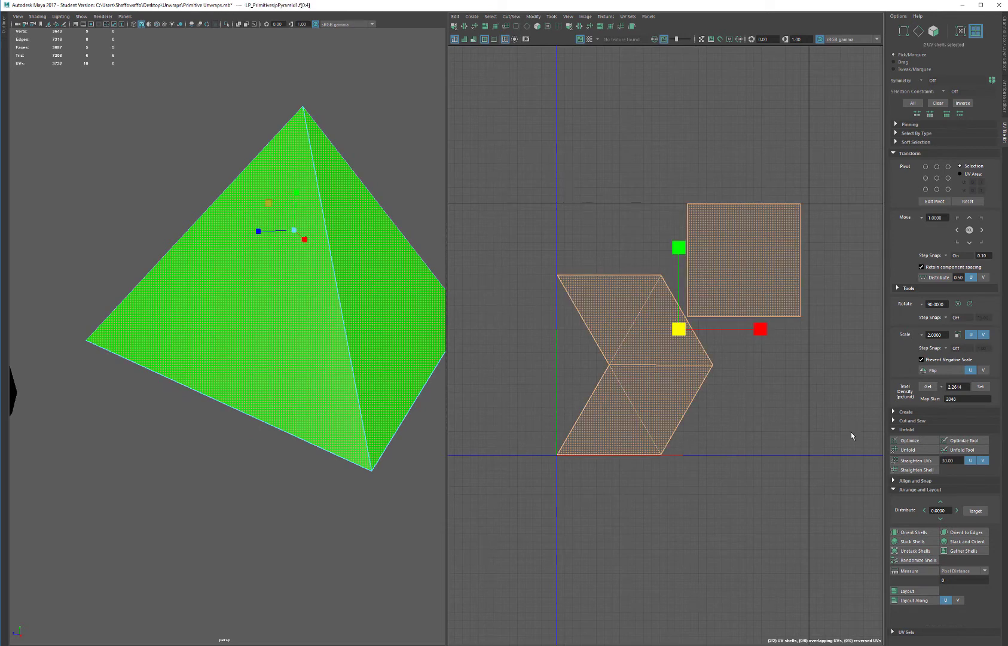
click(986, 390)
click(910, 590)
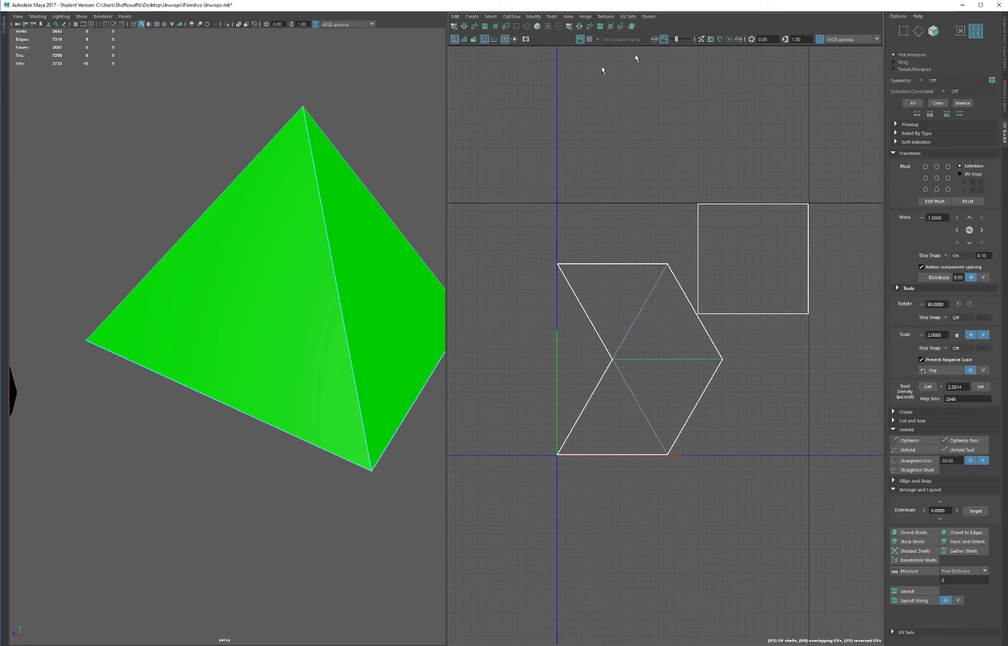
- Show the checker map and examine the pyramid's faces for distortion and even texture scale
click(589, 39)
scroll(220, 256, up, 8)
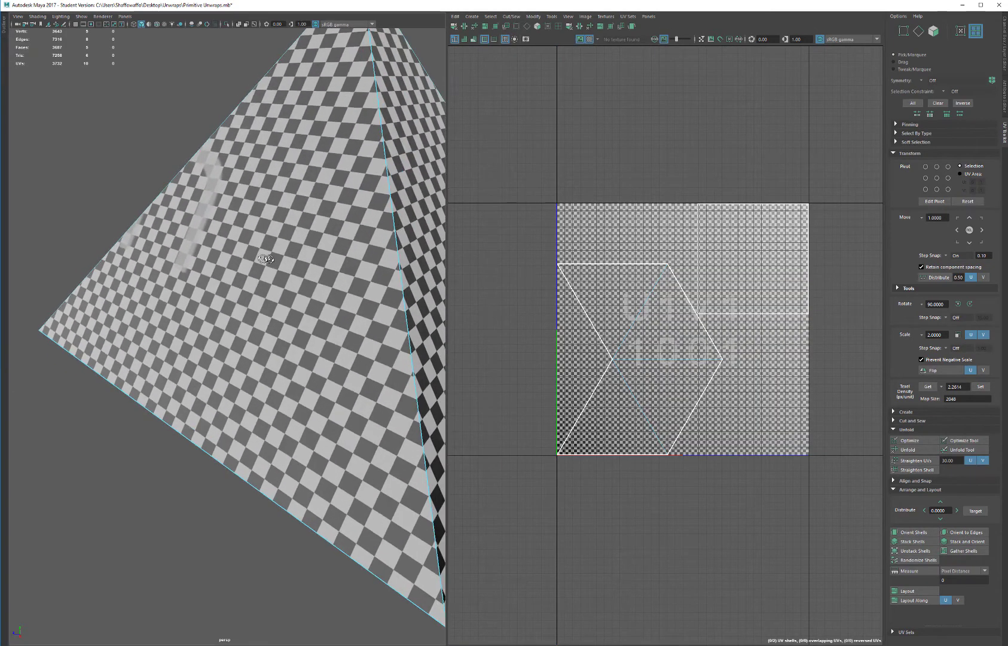
alt+drag(220, 256, 281, 272)
scroll(353, 109, down, 6)
- Return to object mode, select the half-sphere next to the pyramid and turn off the checker map
right_drag(281, 272, 317, 254)
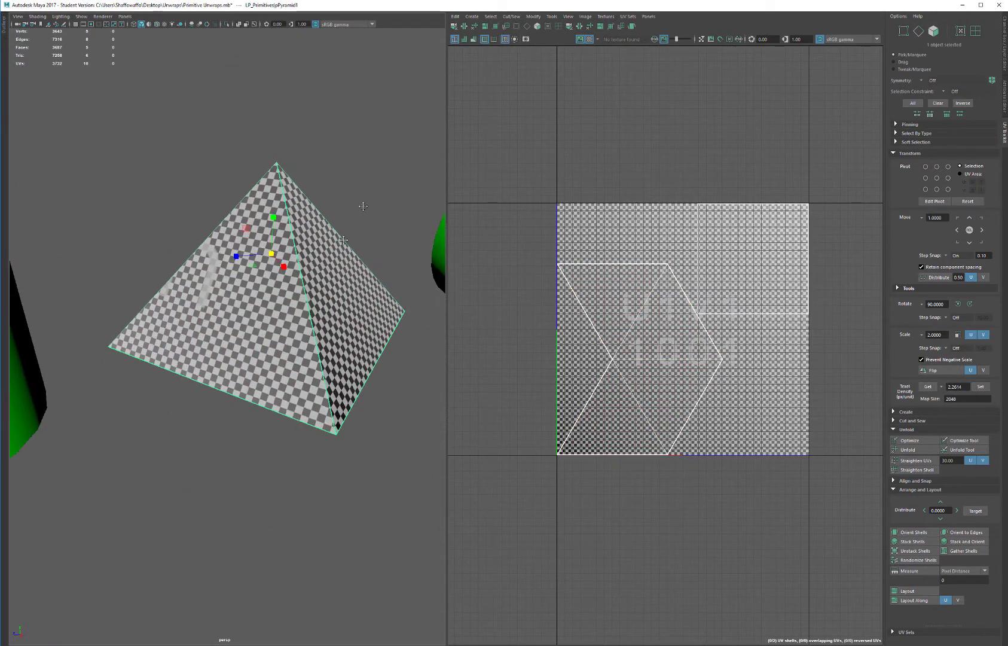
scroll(325, 253, down, 3)
click(338, 311)
alt+drag(418, 247, 287, 382)
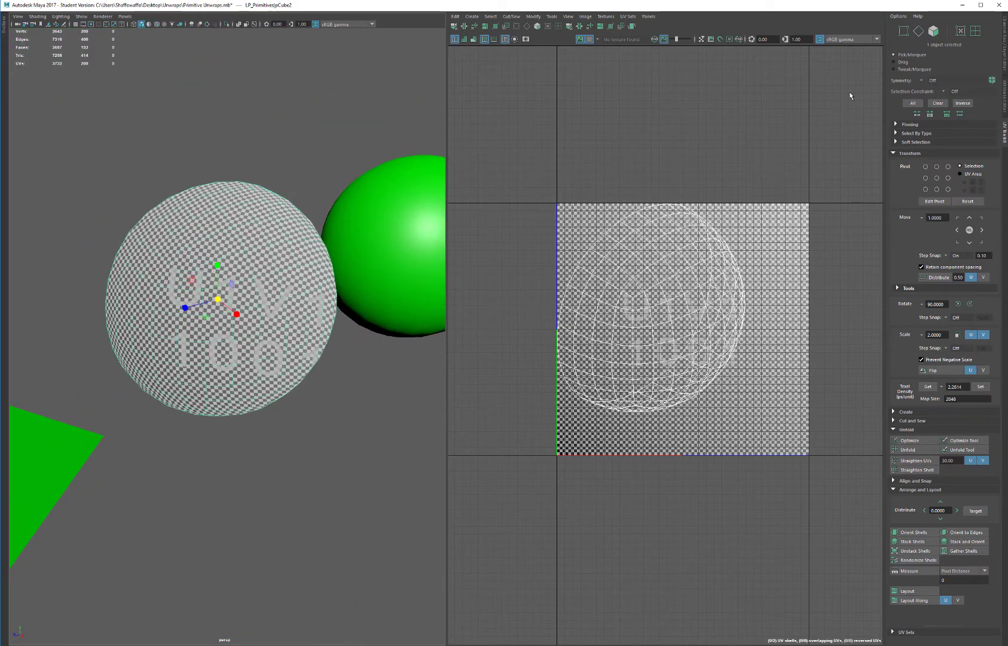
click(589, 40)
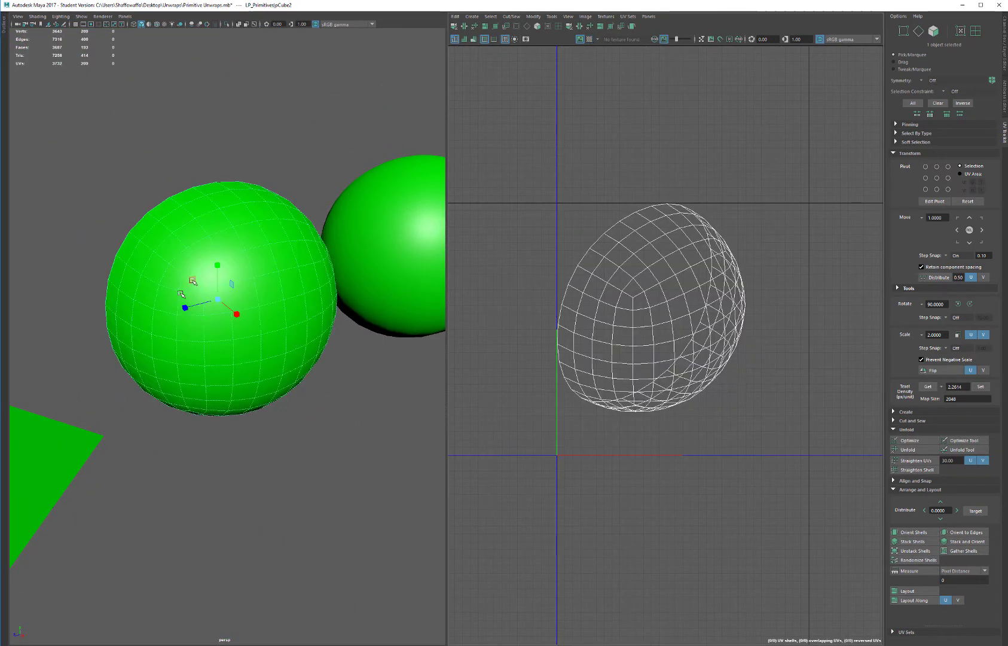
- Select the half-sphere's flat face, convert it to its edge perimeter and cut the UVs along it
alt+drag(181, 294, 261, 257)
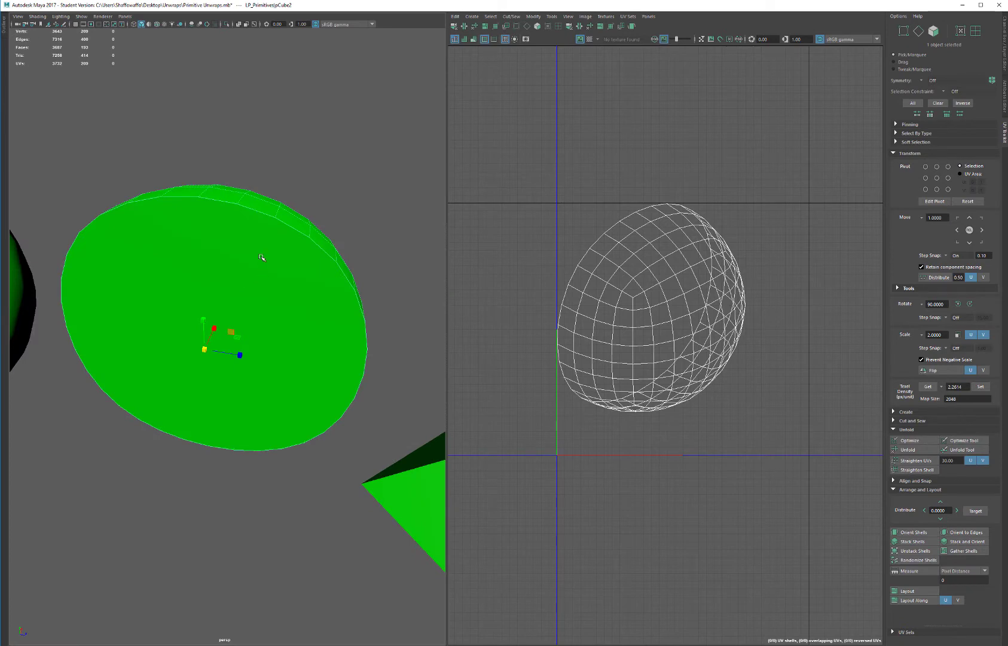
right_drag(261, 257, 257, 280)
mouse_move(257, 279)
alt+mouse_down()
mouse_move(206, 284)
mouse_move(250, 288)
alt+mouse_up()
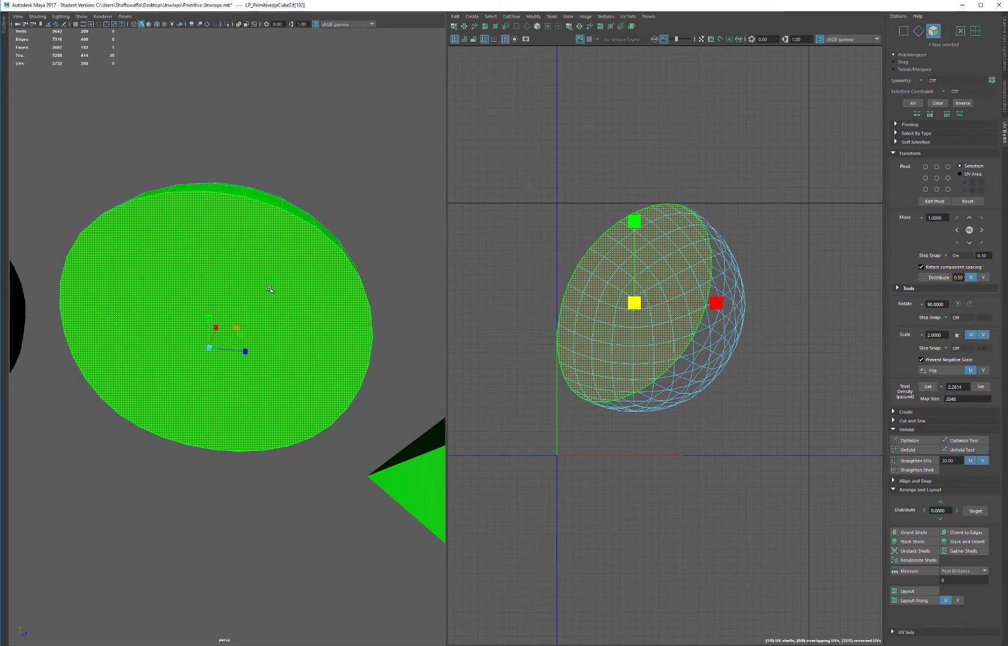
ctrl+right_drag(258, 281, 254, 254)
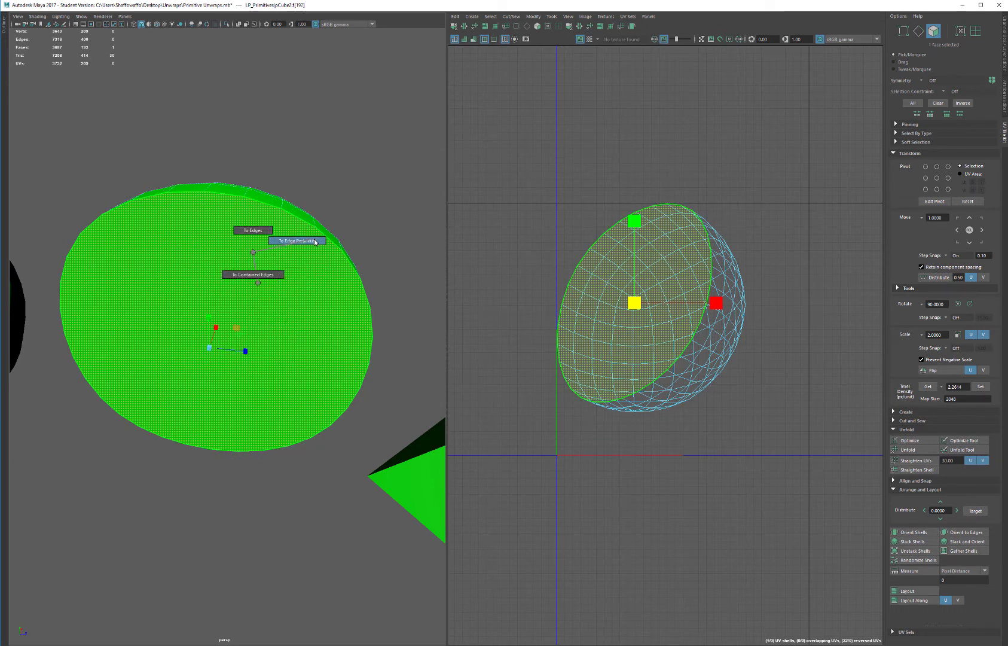
ctrl+right_drag(314, 242, 314, 241)
key(ctrl+x)
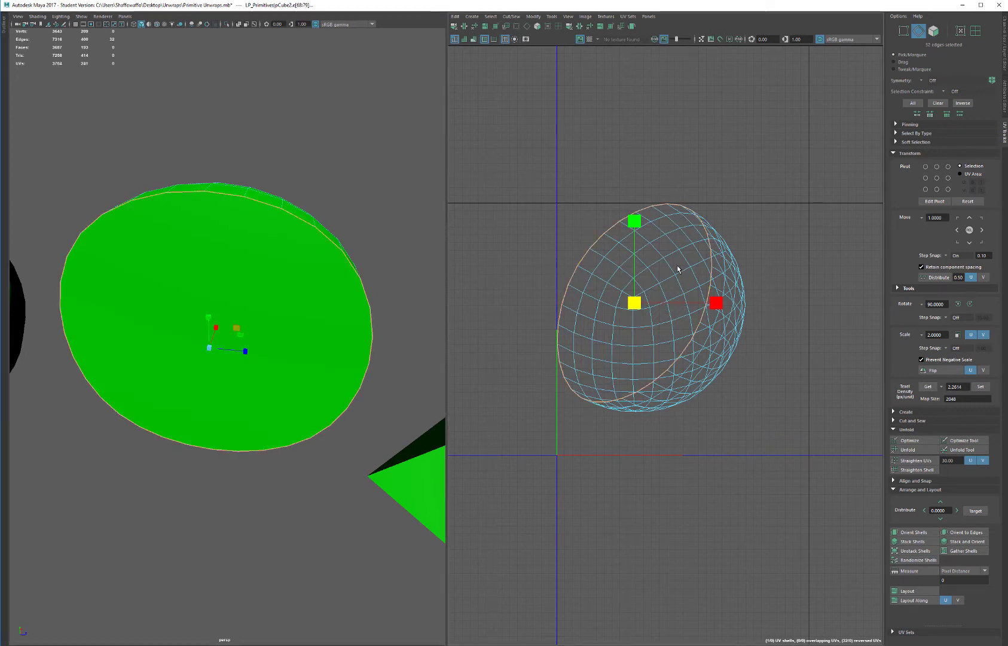
- Lay out the half-sphere's dome and flat cap as separate shells, and unfold both
ctrl+right_drag(667, 236, 490, 123)
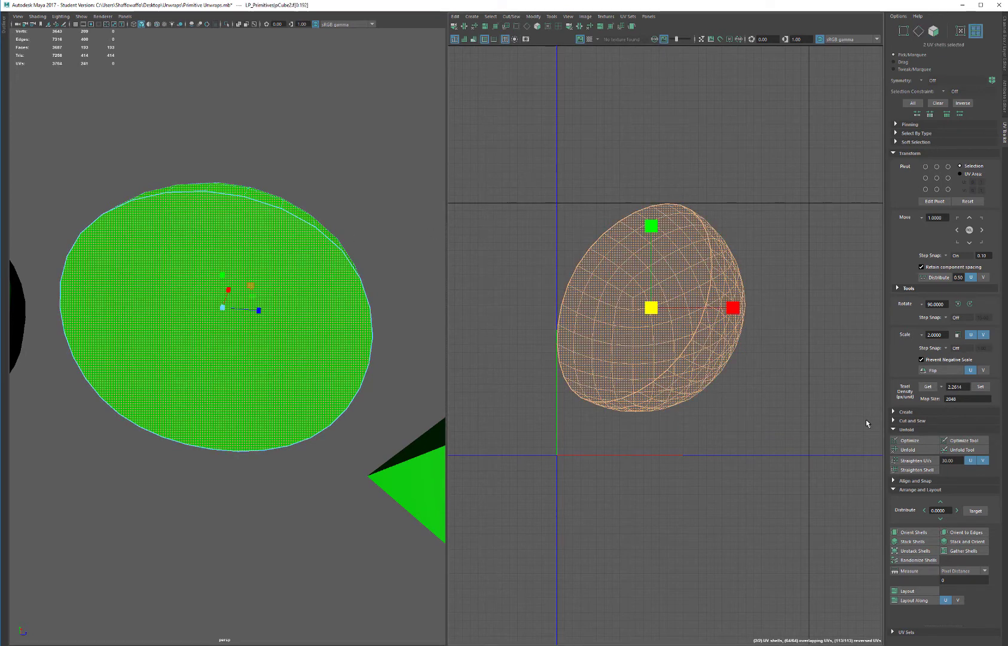
click(919, 600)
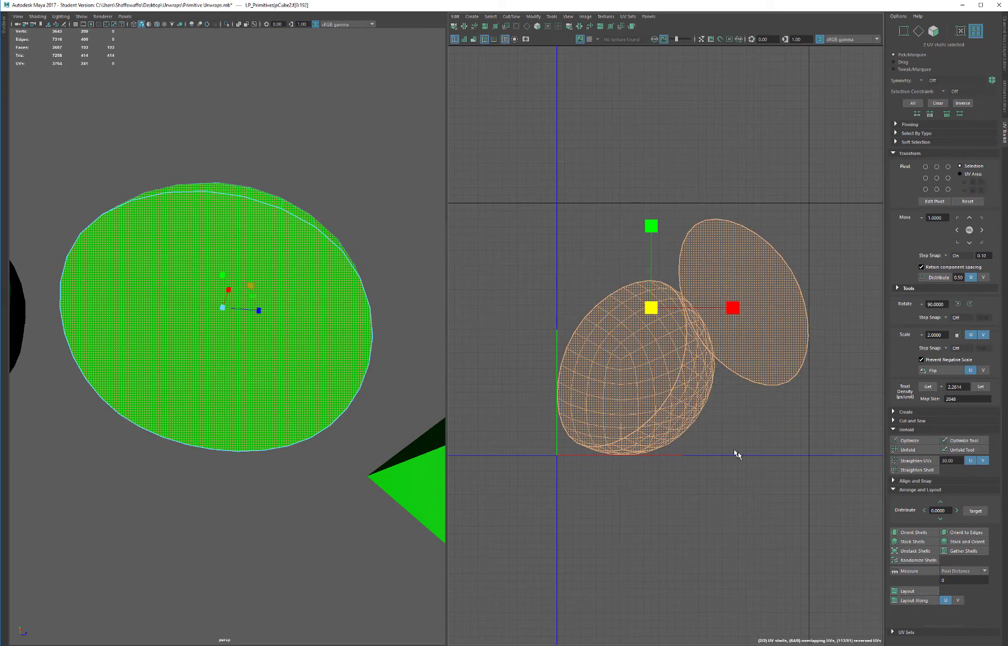
click(725, 493)
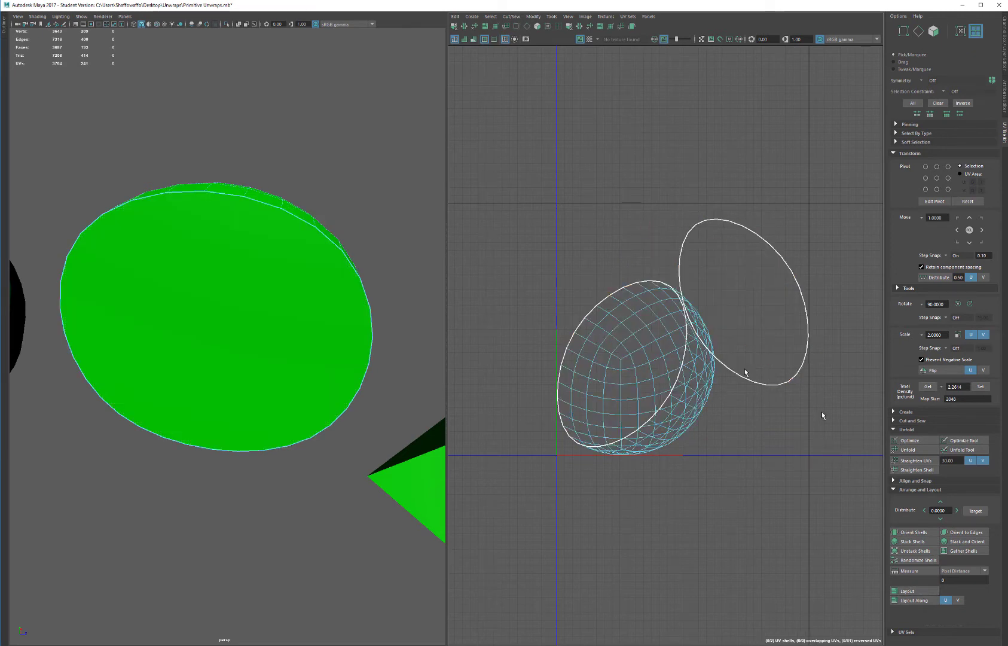
drag(510, 202, 796, 461)
click(909, 453)
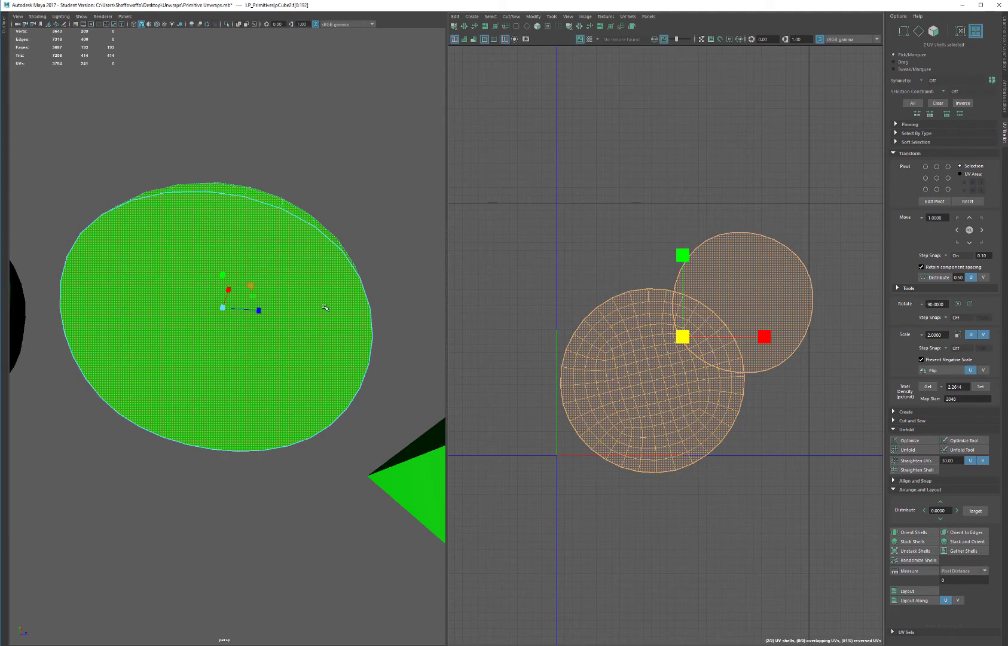
- Return to object mode and select the full sphere beside the cube
alt+drag(324, 307, 154, 265)
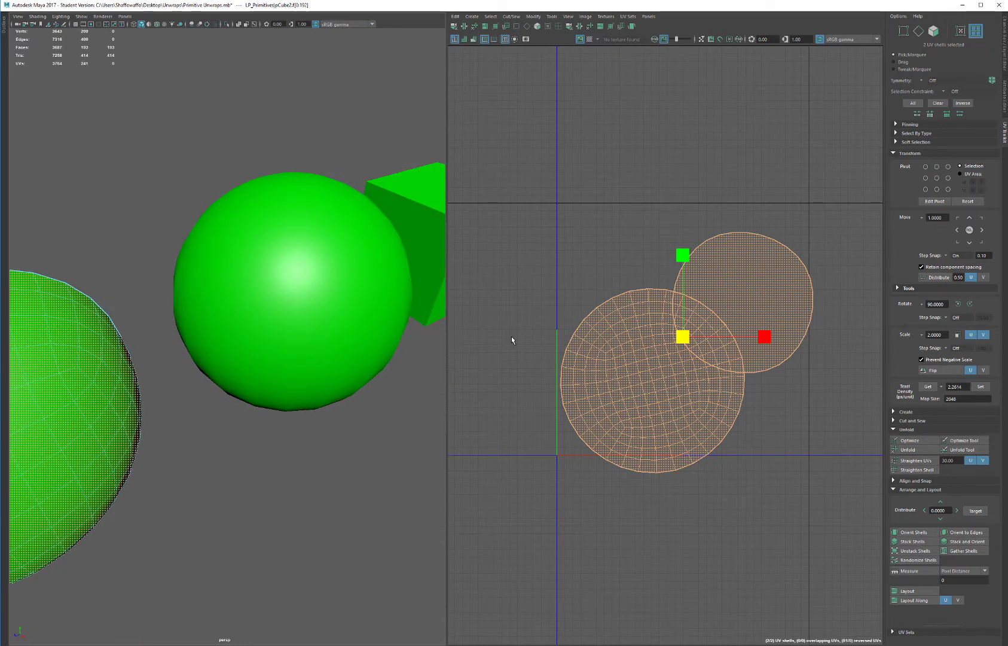
alt+drag(292, 284, 244, 287)
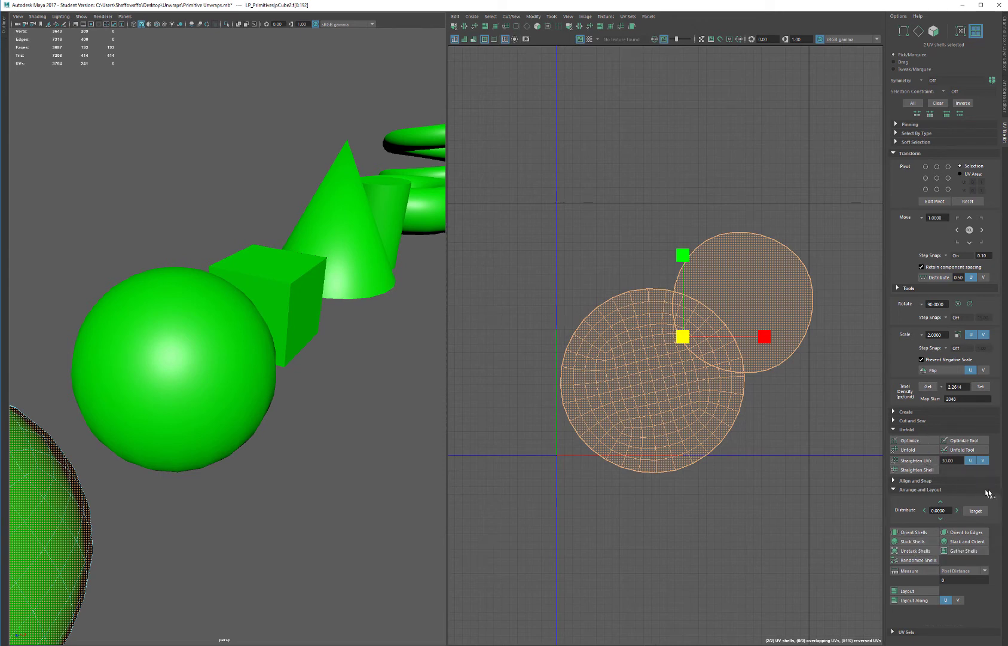
alt+drag(289, 434, 209, 301)
click(258, 370)
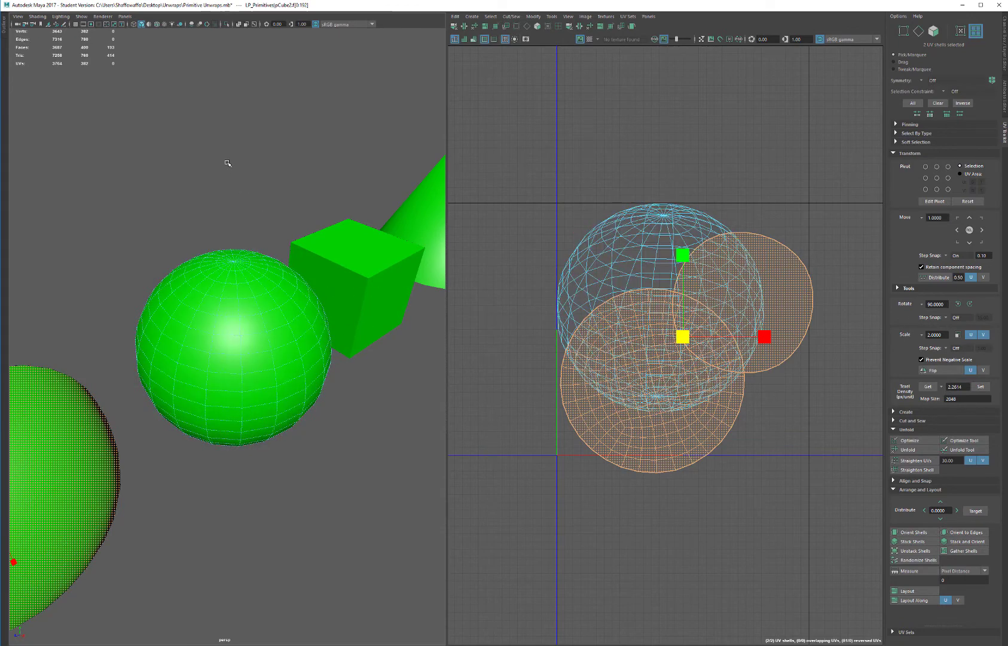
right_drag(224, 162, 268, 135)
click(274, 366)
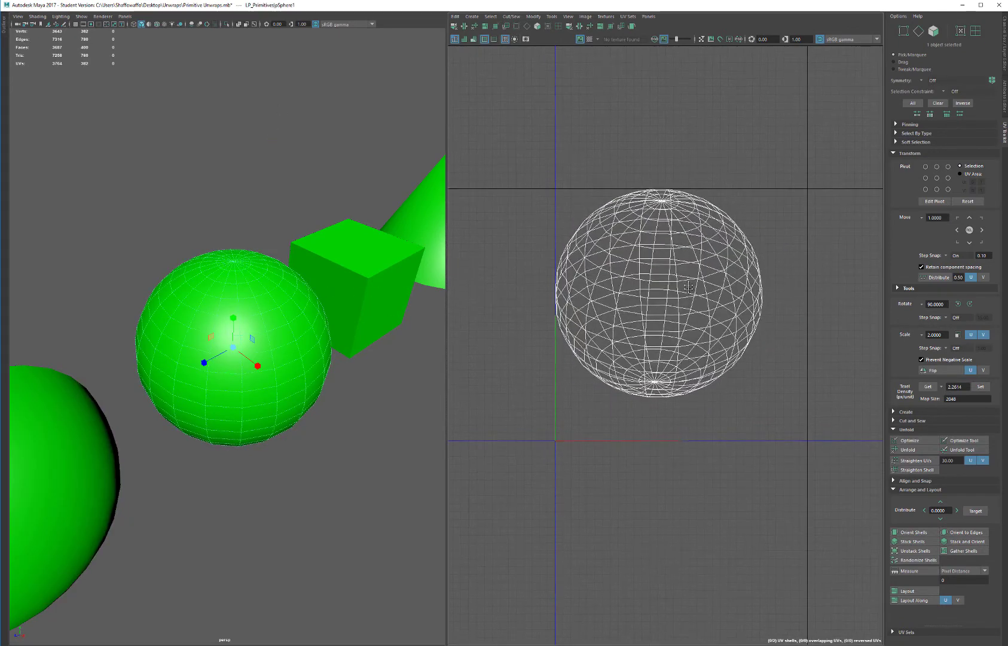
- Select a full vertical edge loop through both poles of the sphere and cut the UVs along it
alt+middle_drag(490, 352, 492, 339)
alt+drag(281, 383, 205, 362)
right_drag(244, 284, 240, 242)
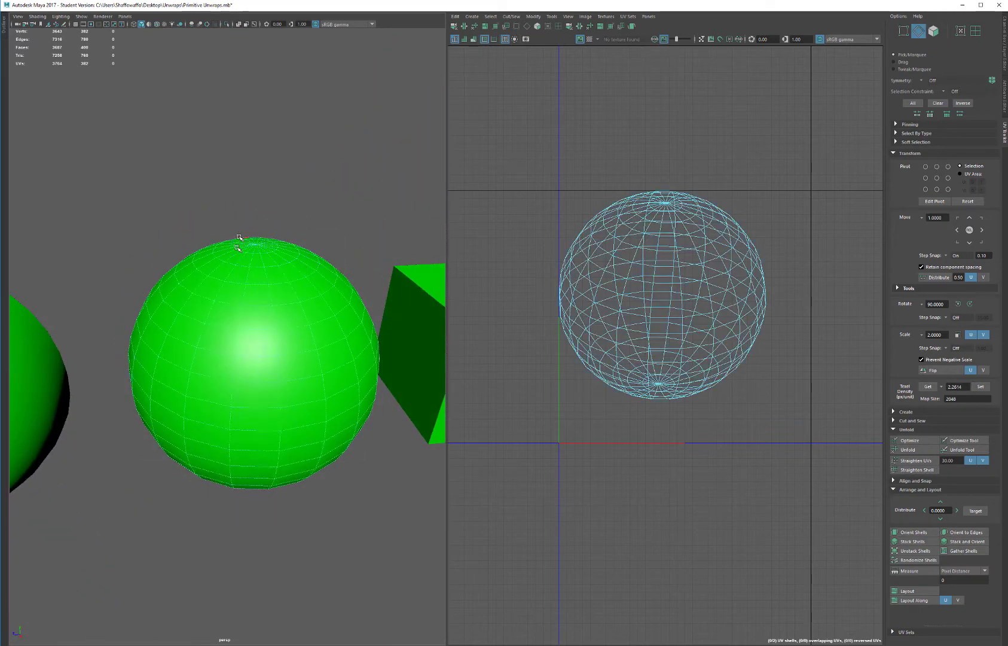
alt+drag(242, 210, 254, 224)
alt+right_drag(254, 225, 256, 317)
alt+middle_drag(257, 252, 260, 284)
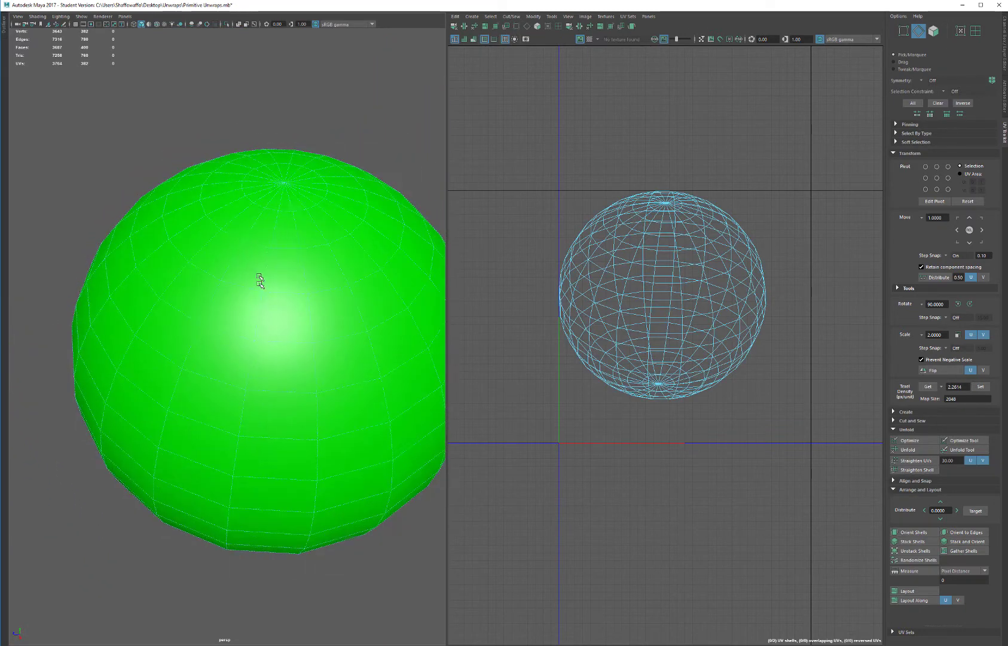
double_click(271, 157)
alt+drag(328, 359, 330, 293)
shift+double_click(294, 208)
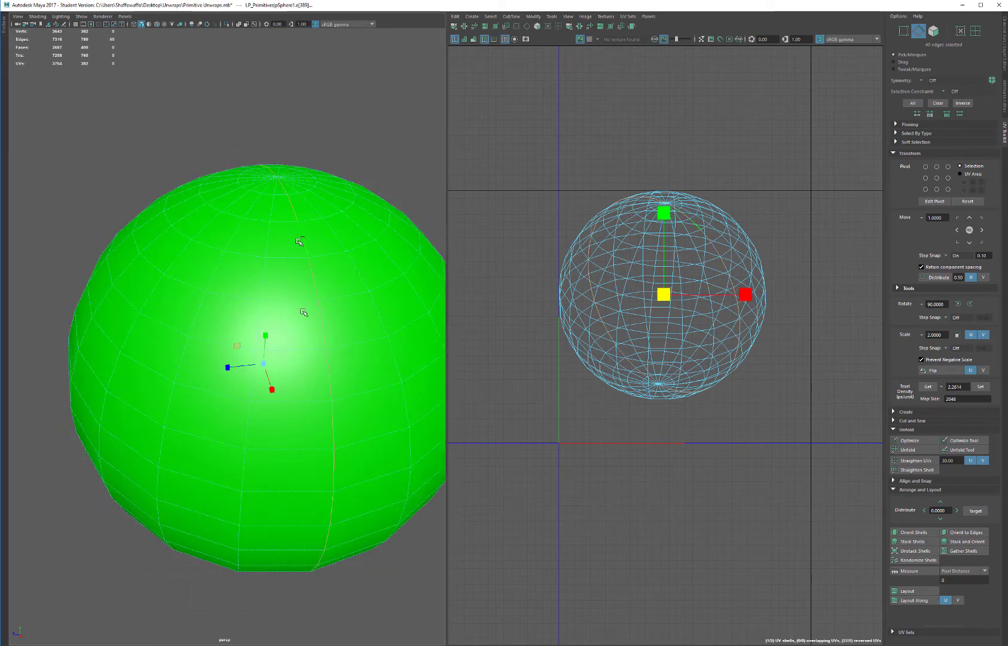
mouse_move(298, 313)
alt+right_down()
mouse_move(293, 292)
mouse_move(275, 302)
mouse_move(286, 303)
alt+right_up()
alt+drag(287, 303, 335, 385)
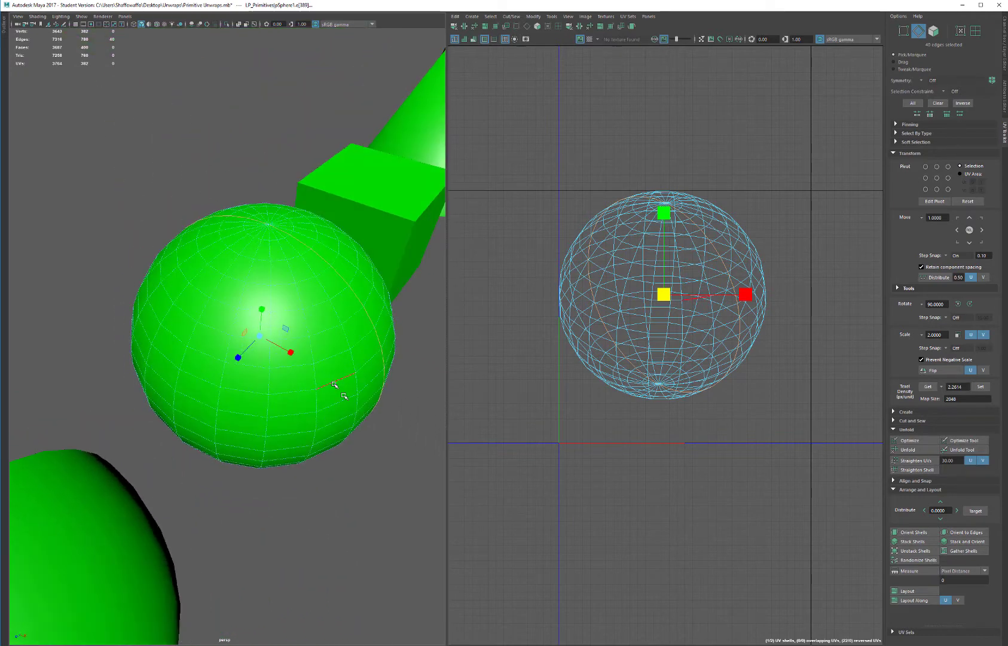
shift+right_drag(694, 312, 689, 302)
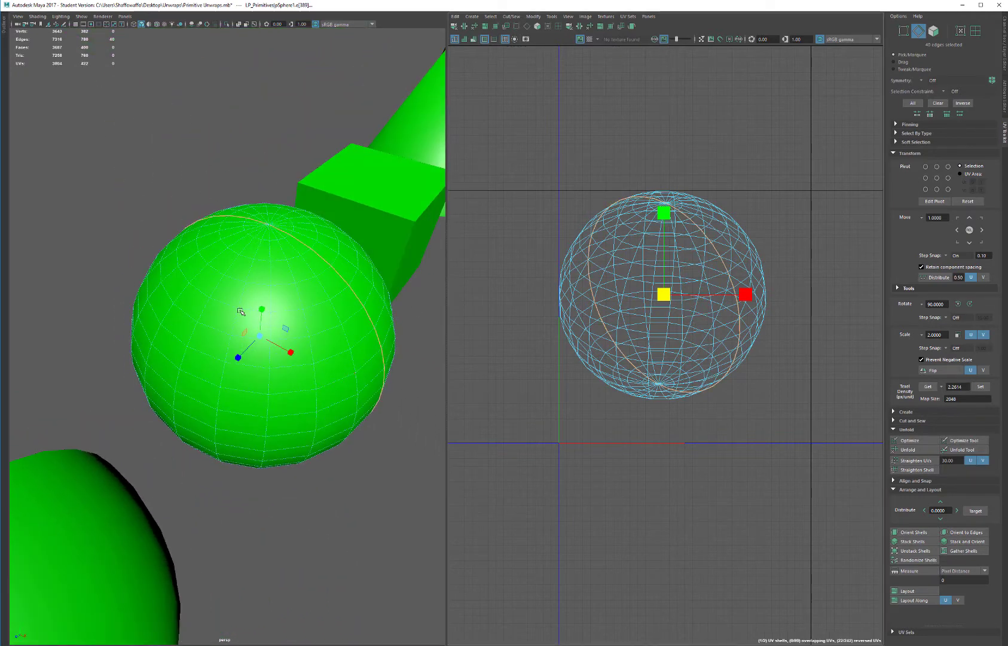
- Select one half of the sphere as a UV shell, try moving it off the other half and undo the move
alt+drag(239, 311, 694, 297)
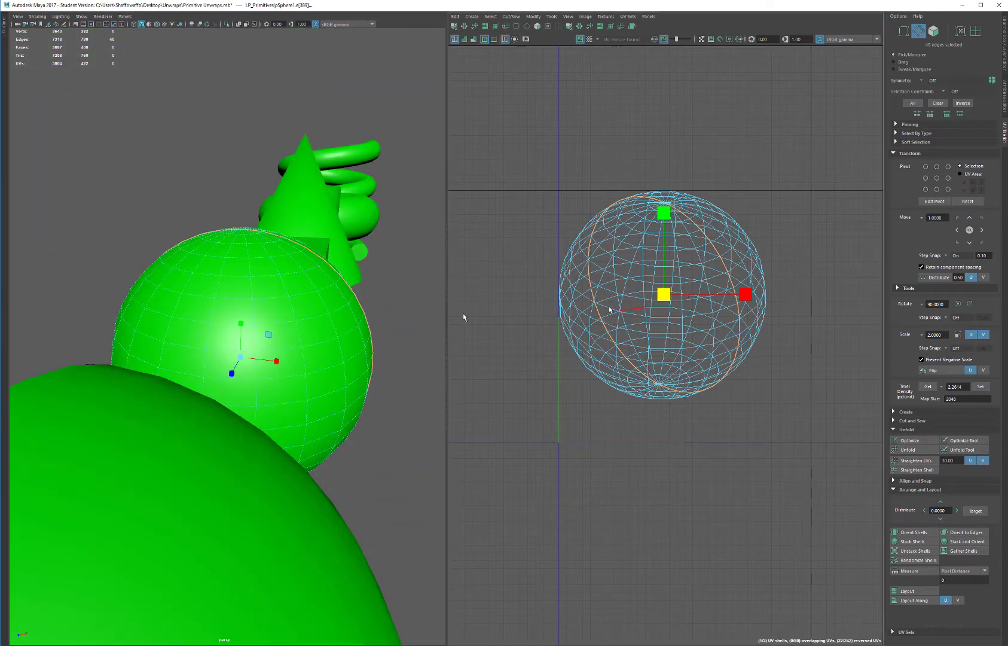
alt+drag(334, 335, 263, 254)
right_drag(263, 254, 292, 247)
alt+drag(292, 248, 257, 296)
right_drag(680, 270, 506, 286)
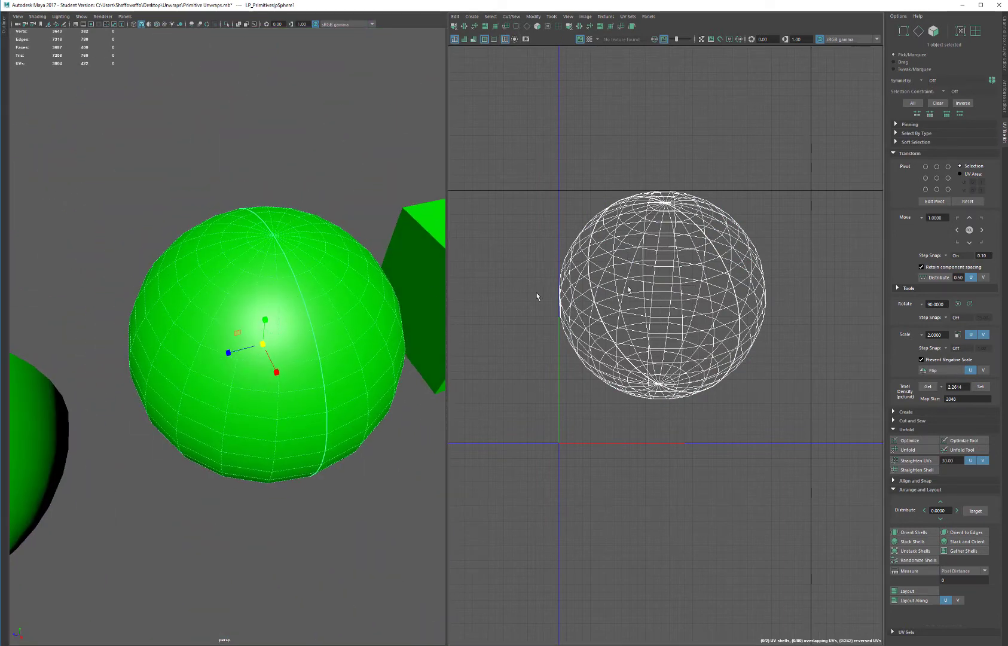
right_drag(662, 266, 606, 246)
click(662, 253)
click(654, 297)
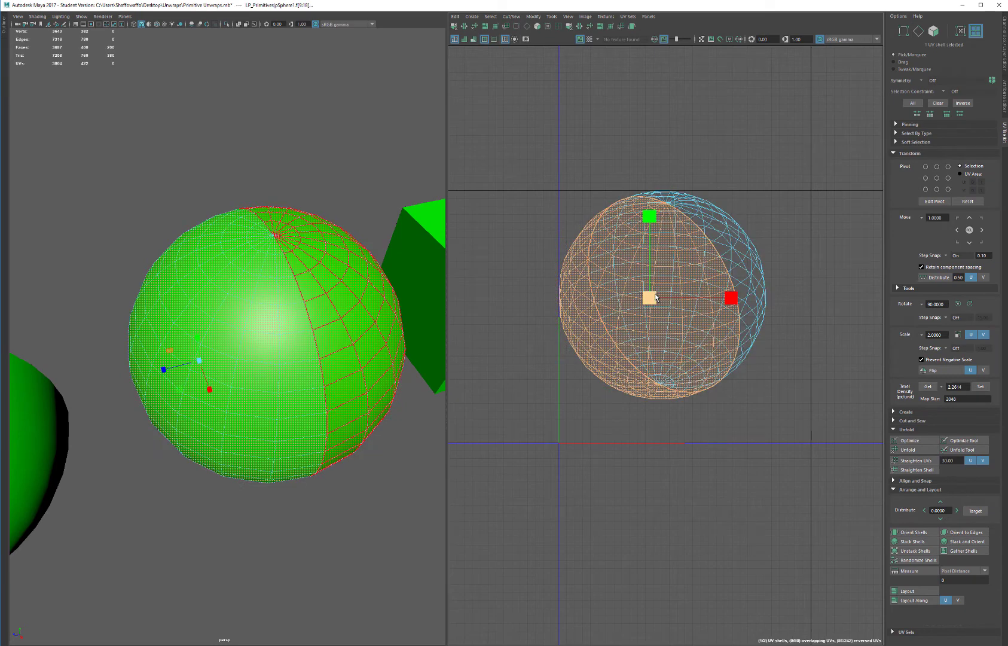
drag(655, 297, 760, 293)
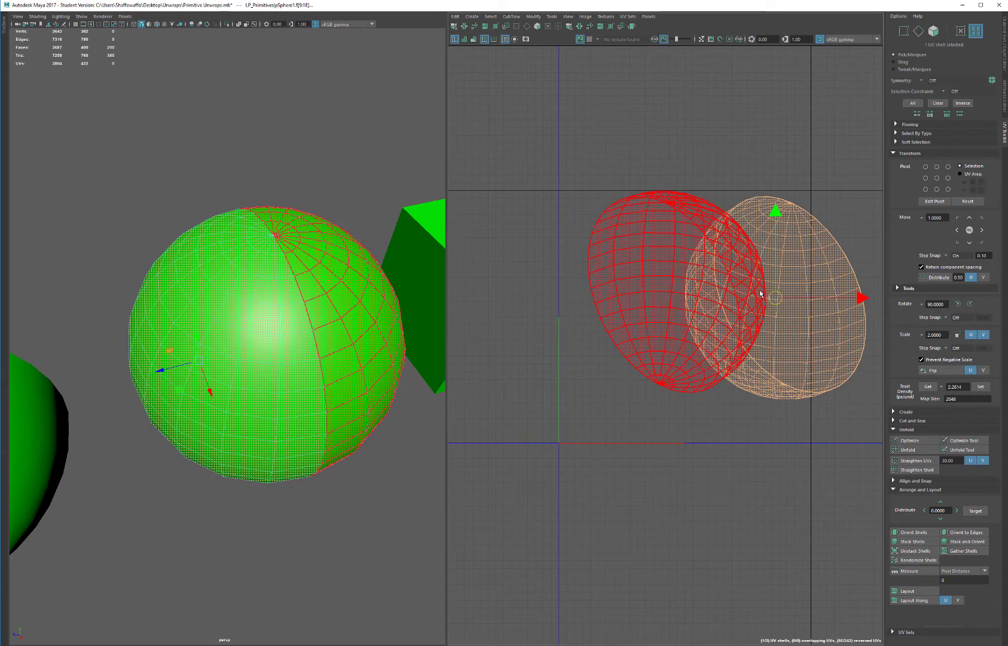
key(ctrl+z)
alt+drag(240, 365, 196, 375)
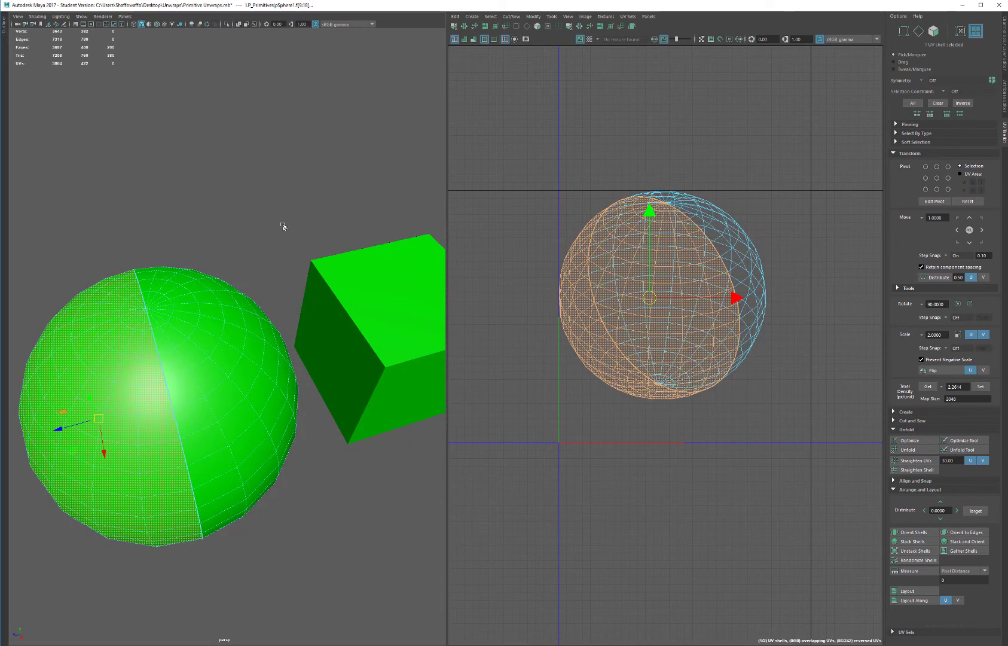
- Return to object mode and select the cube beside the sphere
key(F8)
alt+middle_drag(269, 209, 182, 210)
click(289, 321)
alt+drag(345, 328, 351, 313)
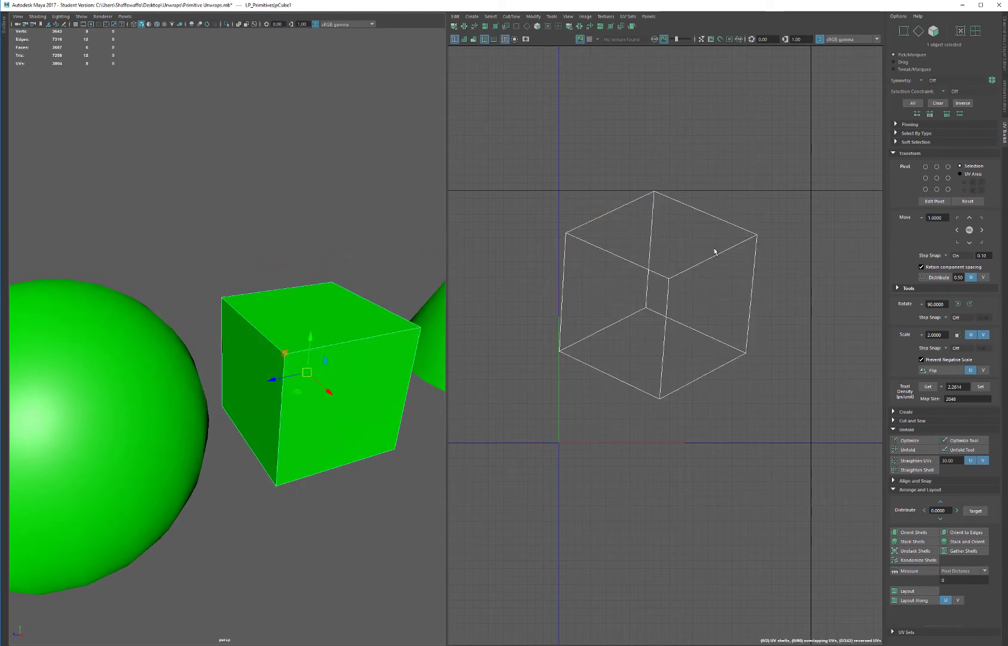
- Try cutting the UVs along all of the cube's edges and restore them to a single connected shell
right_drag(638, 226, 638, 205)
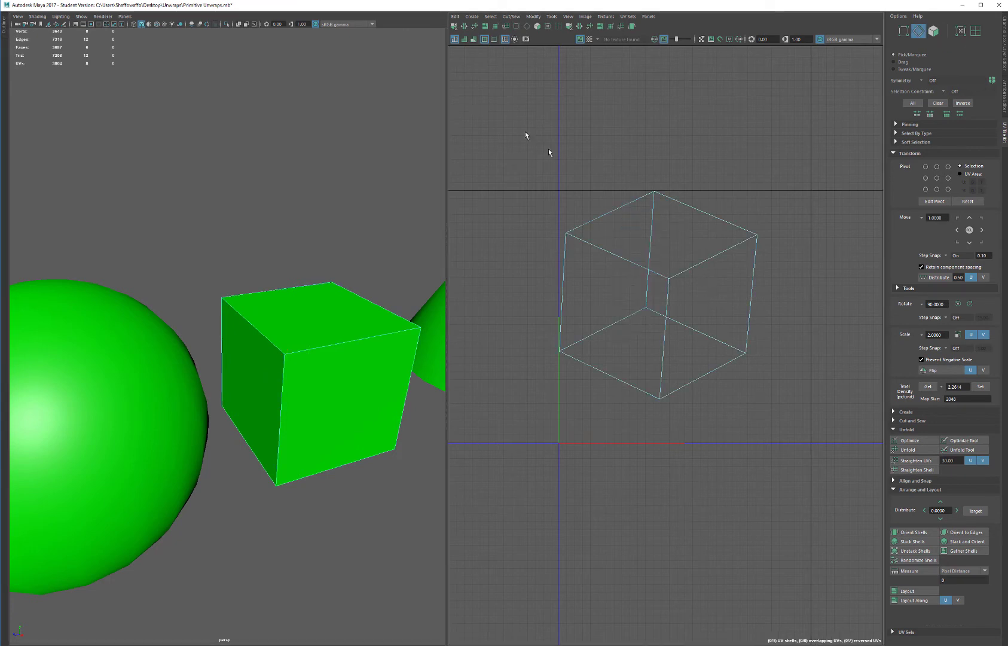
drag(549, 148, 834, 452)
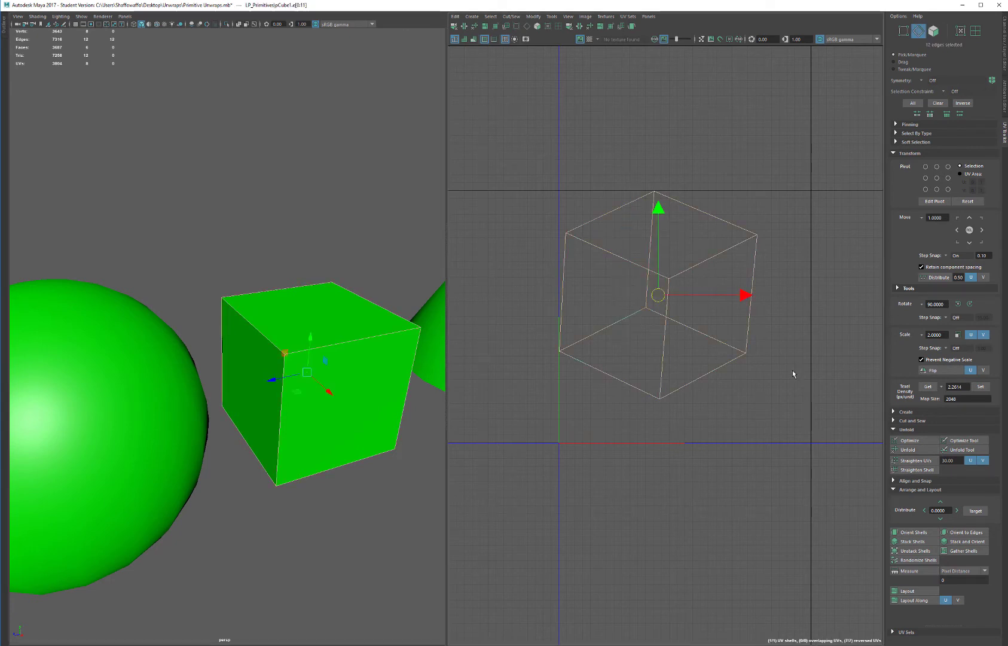
key(ctrl+x)
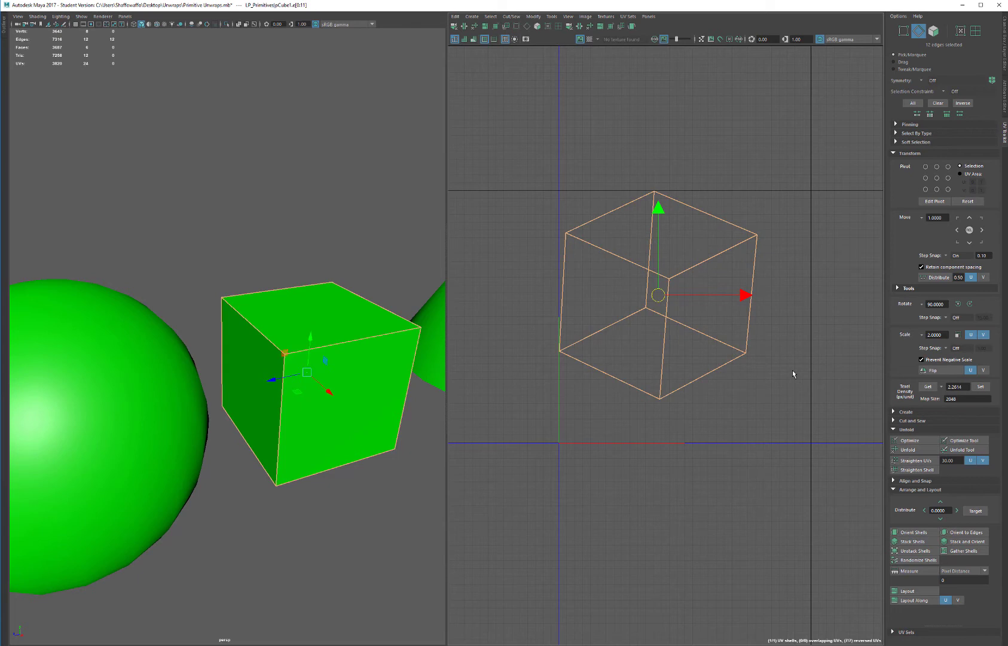
click(783, 370)
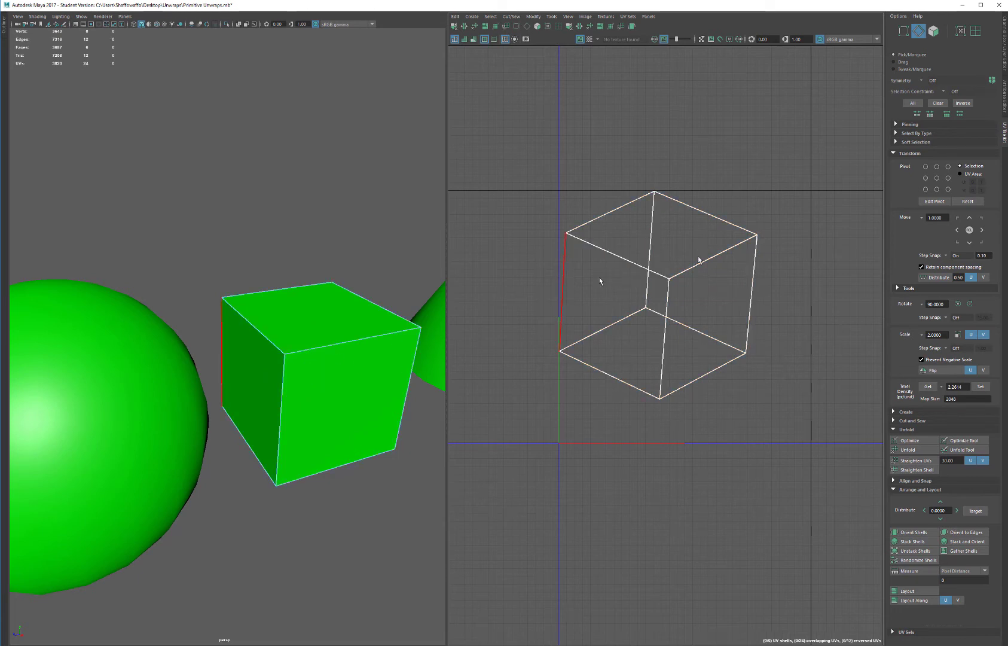
double_click(621, 205)
key(shift+s)
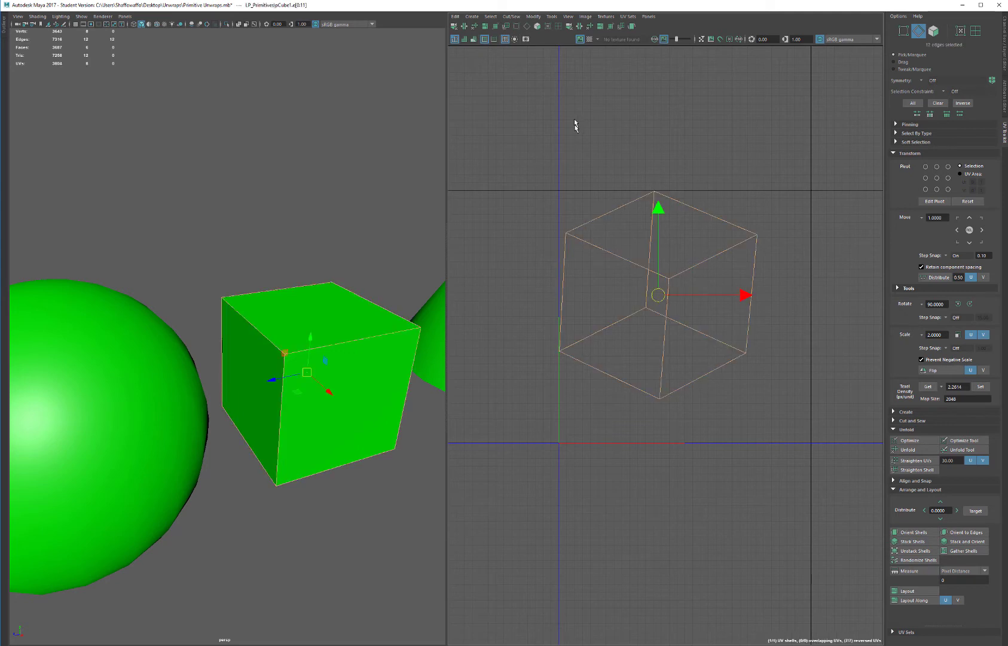
- Select the cube's whole UV shell, apply automatic UV mapping to it and clear the selection
right_drag(574, 119, 614, 107)
right_click(634, 232)
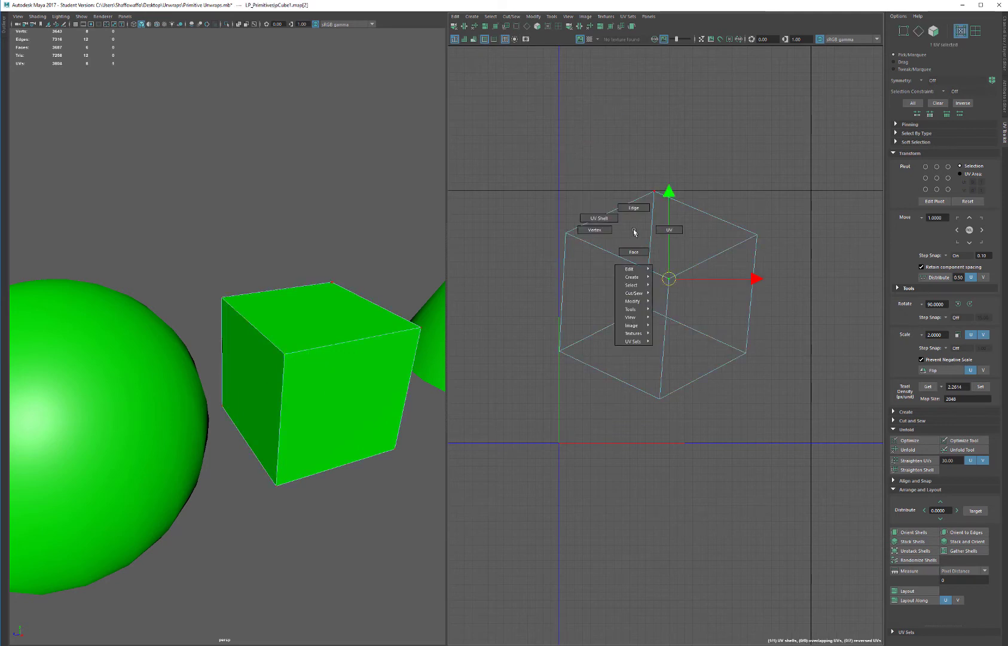
right_drag(627, 230, 614, 225)
click(619, 239)
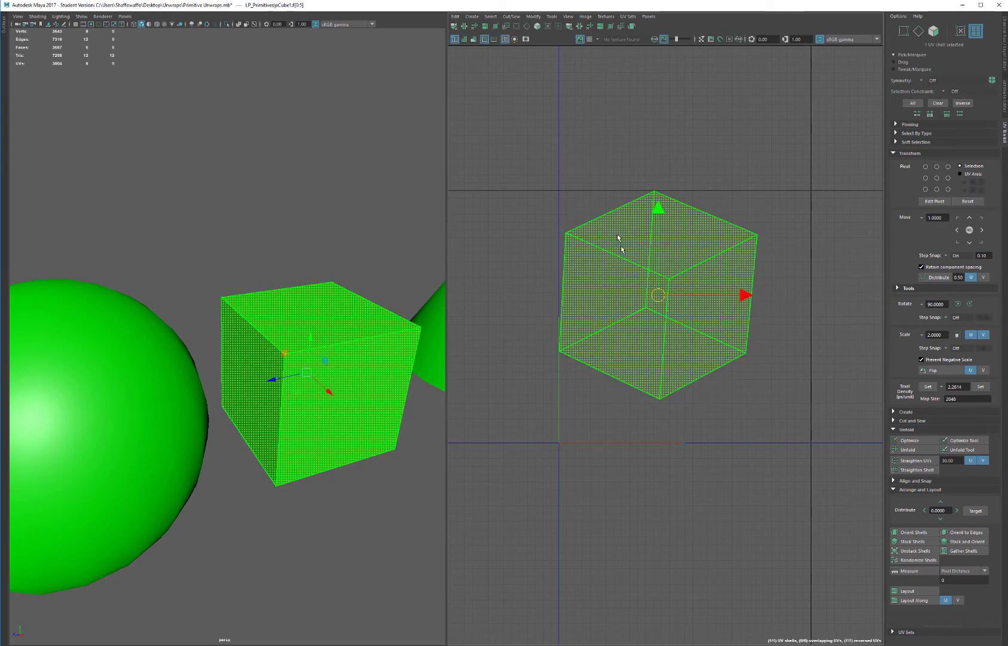
click(480, 18)
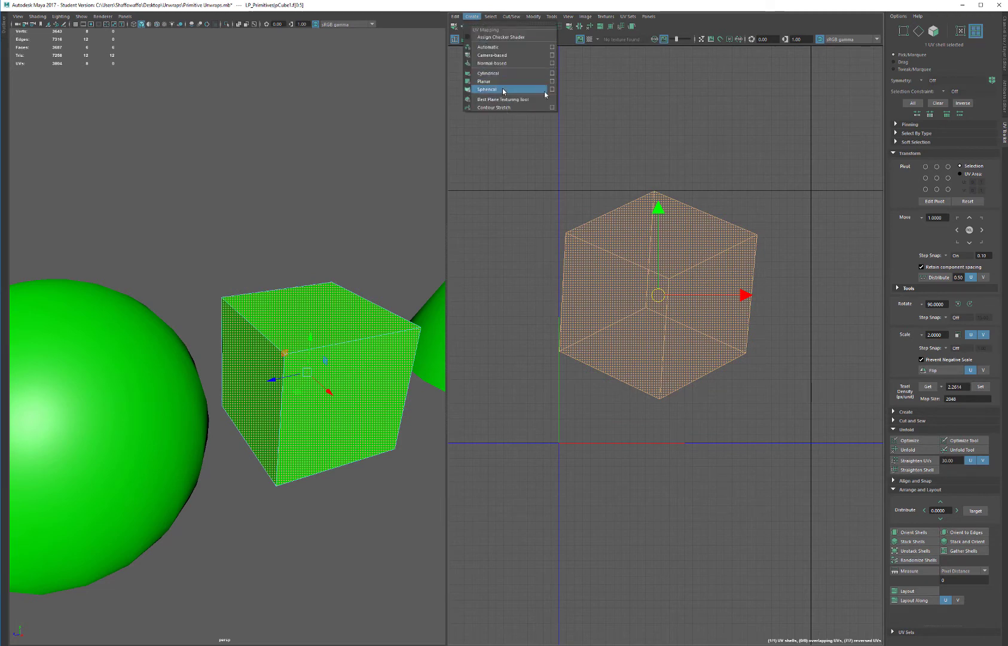
click(736, 125)
click(696, 237)
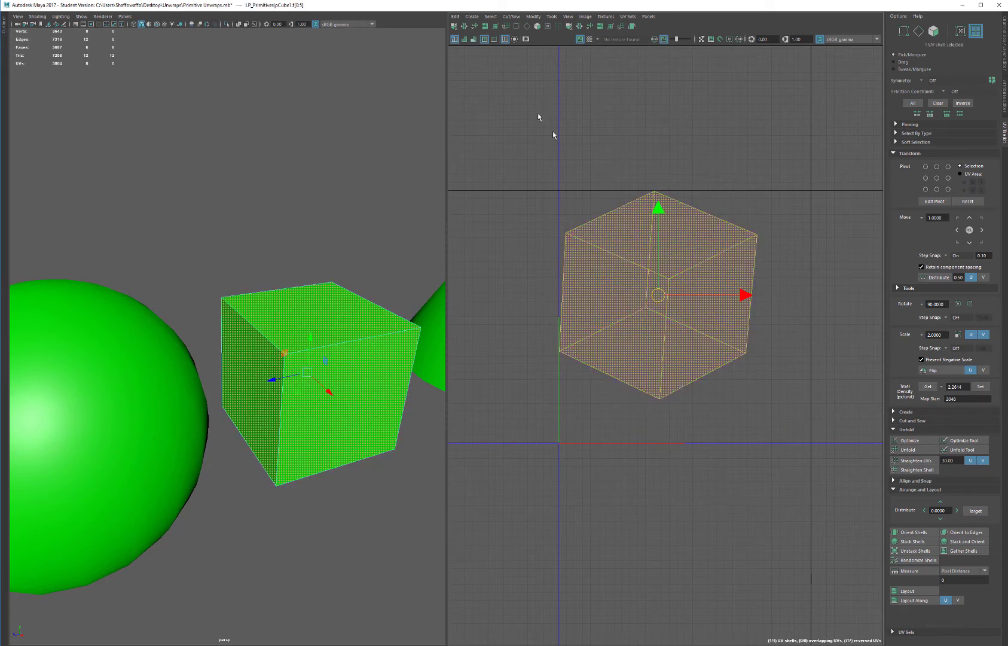
click(480, 17)
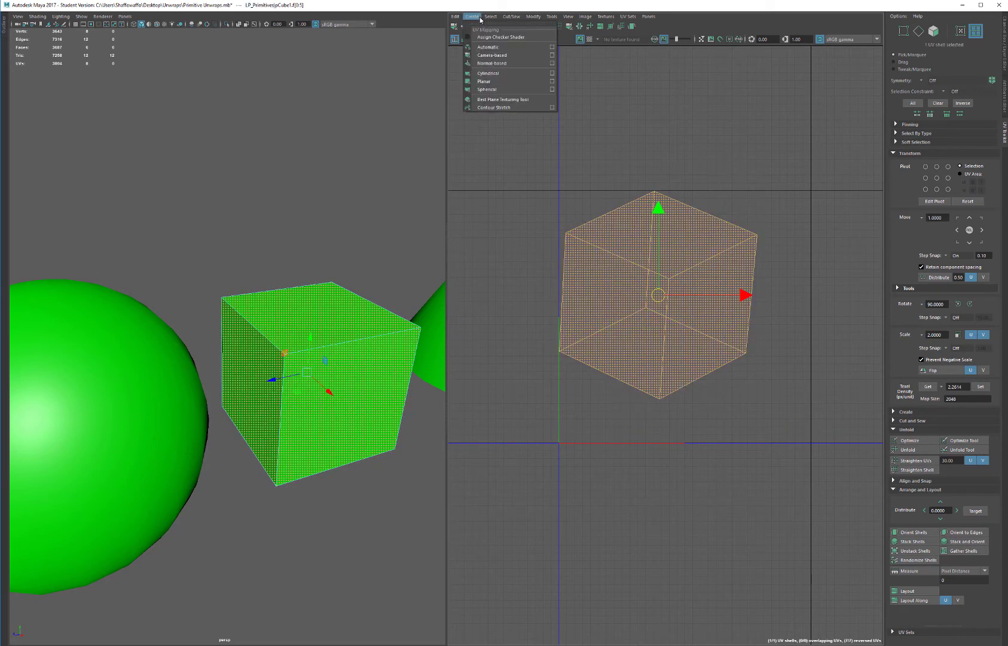
click(499, 48)
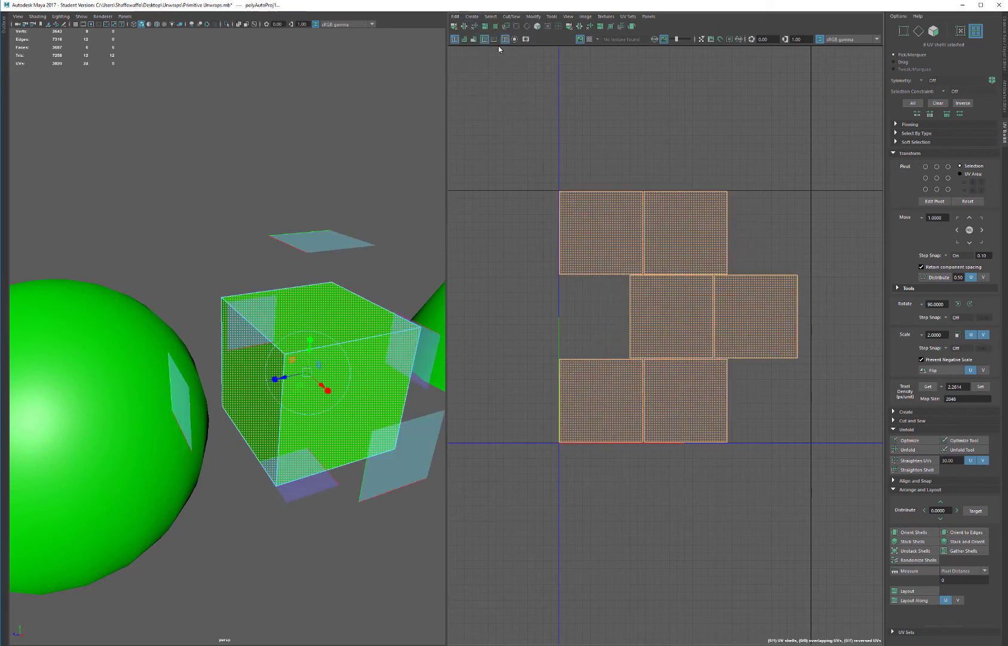
alt+drag(312, 384, 308, 412)
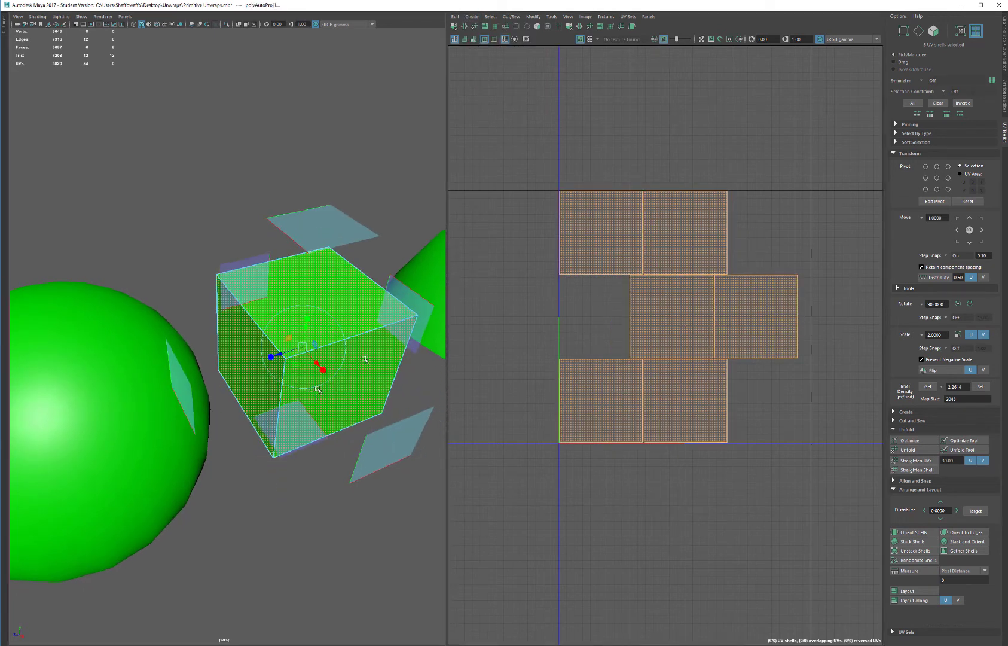
alt+middle_drag(308, 411, 251, 411)
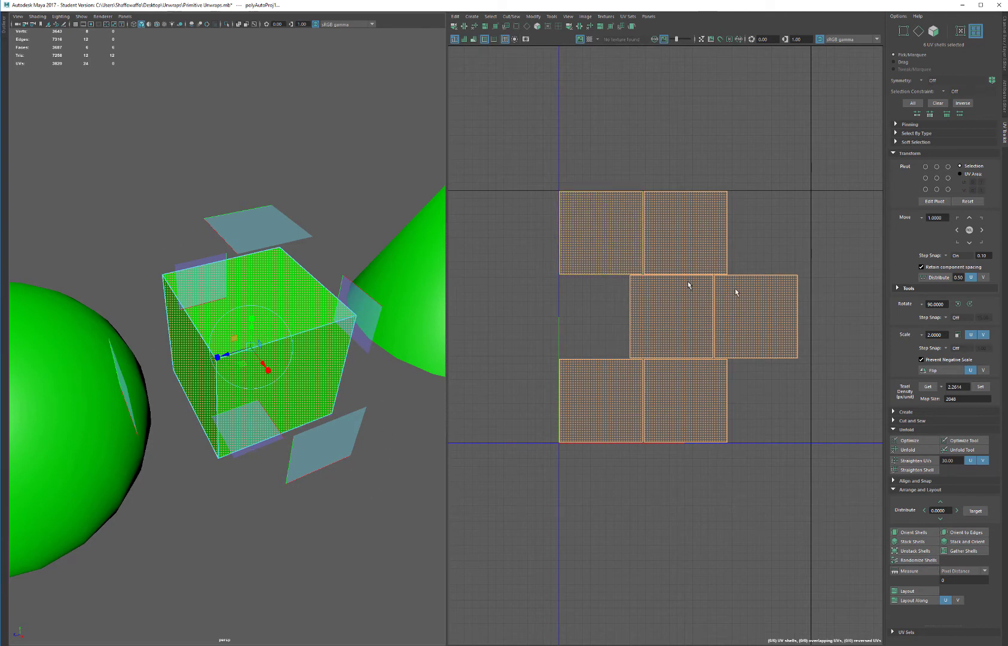
click(629, 162)
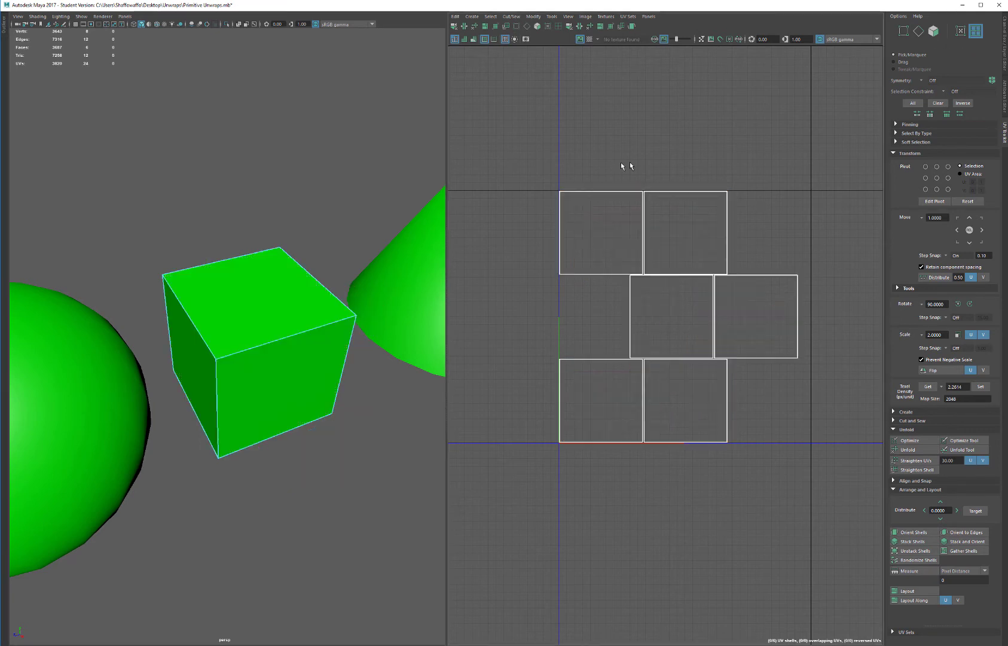
- Return to object mode and select the cone beside the cube
click(278, 296)
mouse_move(314, 287)
alt+mouse_down()
mouse_move(322, 281)
mouse_move(322, 296)
alt+mouse_up()
click(332, 296)
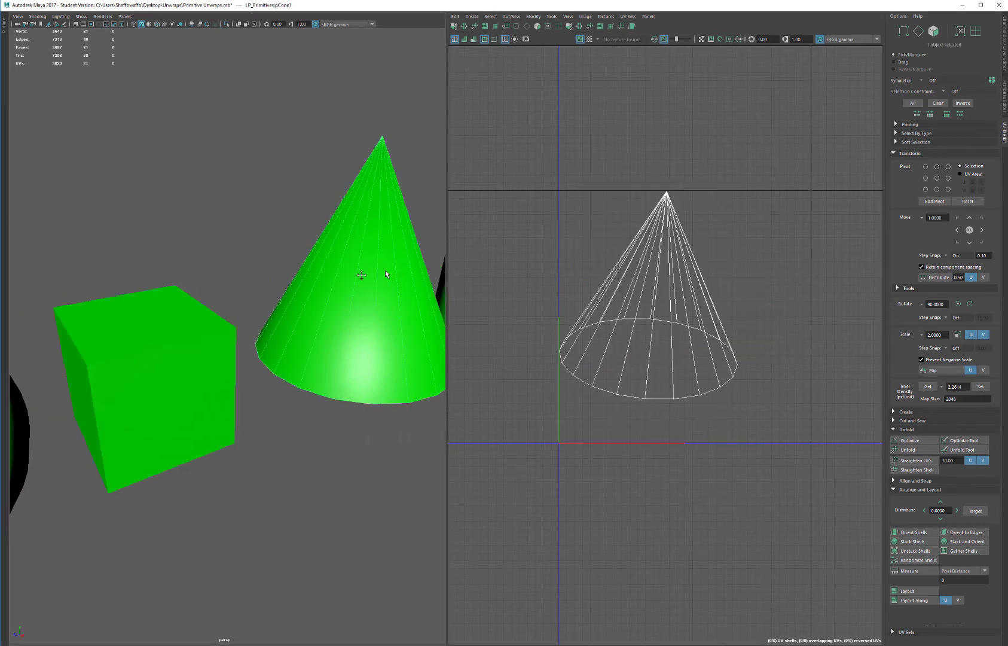
- Select the cone's flat base face, convert it to its edge perimeter and cut the UVs along it
alt+drag(385, 269, 329, 319)
alt+right_drag(328, 338, 20, 374)
alt+middle_drag(230, 298, 173, 300)
alt+right_drag(185, 379, 289, 376)
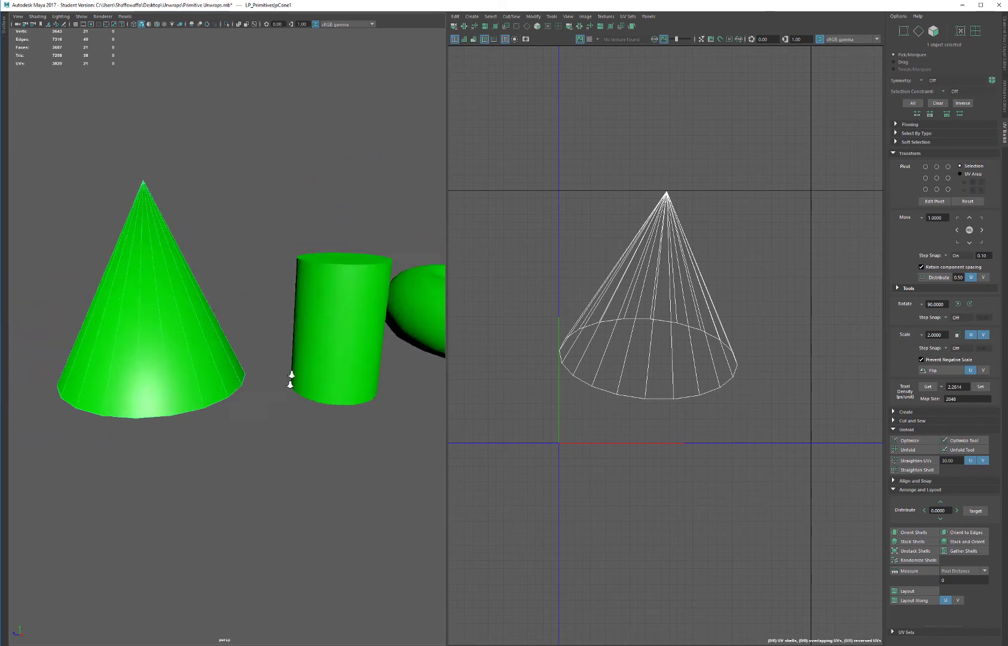
alt+drag(290, 376, 151, 377)
alt+drag(269, 256, 206, 403)
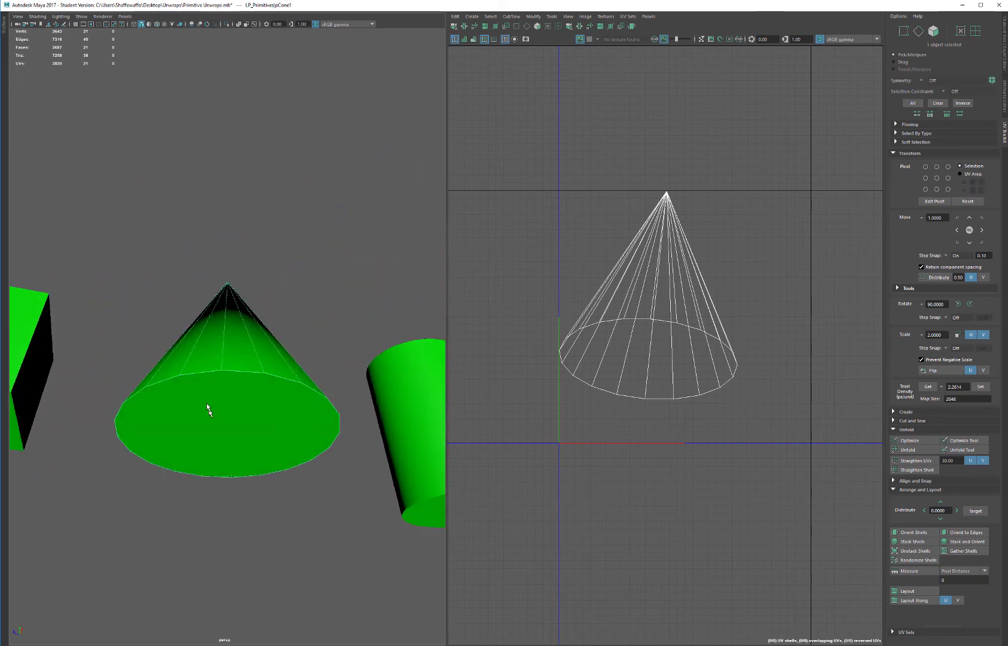
right_click(207, 404)
click(207, 421)
click(220, 414)
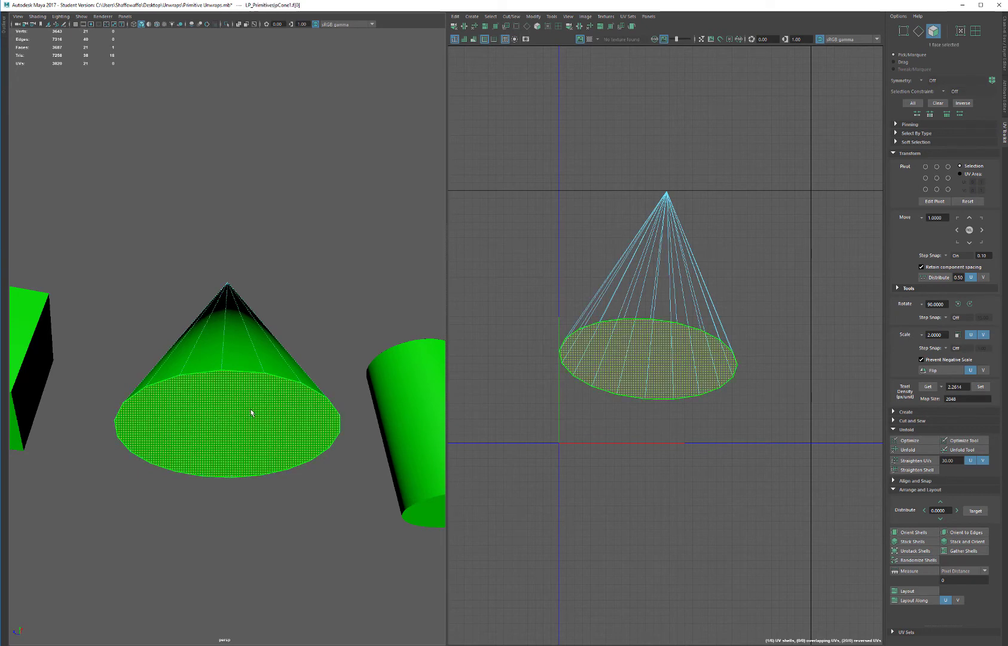
ctrl+right_drag(251, 412, 320, 363)
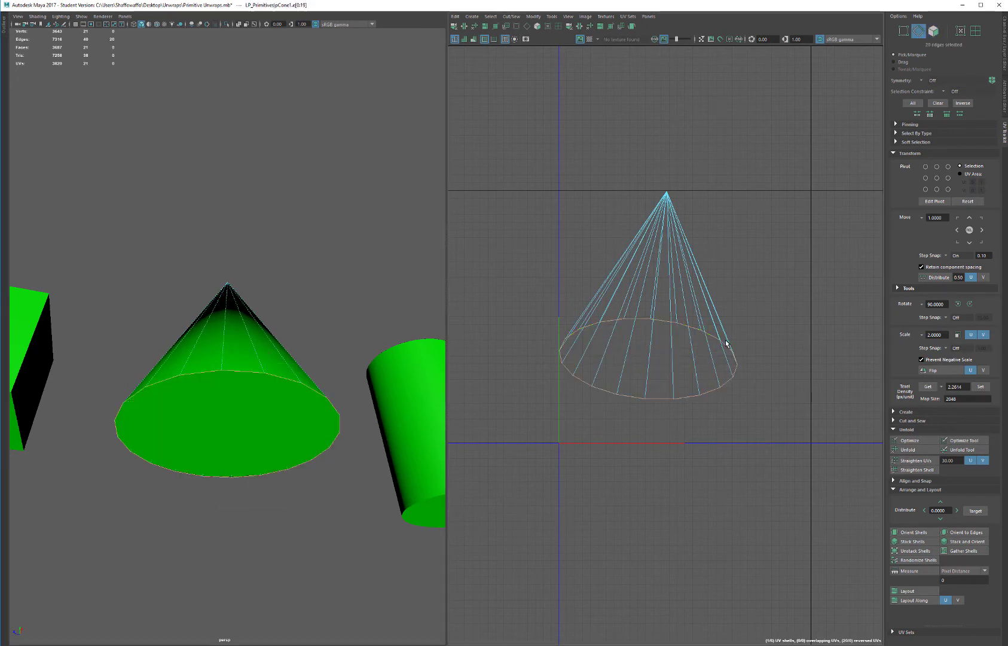
key(shift+x)
- Select a single side edge running from the cone's tip to its base and cut the UVs along it
scroll(724, 343, down, 1)
alt+middle_drag(679, 296, 659, 342)
right_drag(639, 330, 639, 309)
click(642, 325)
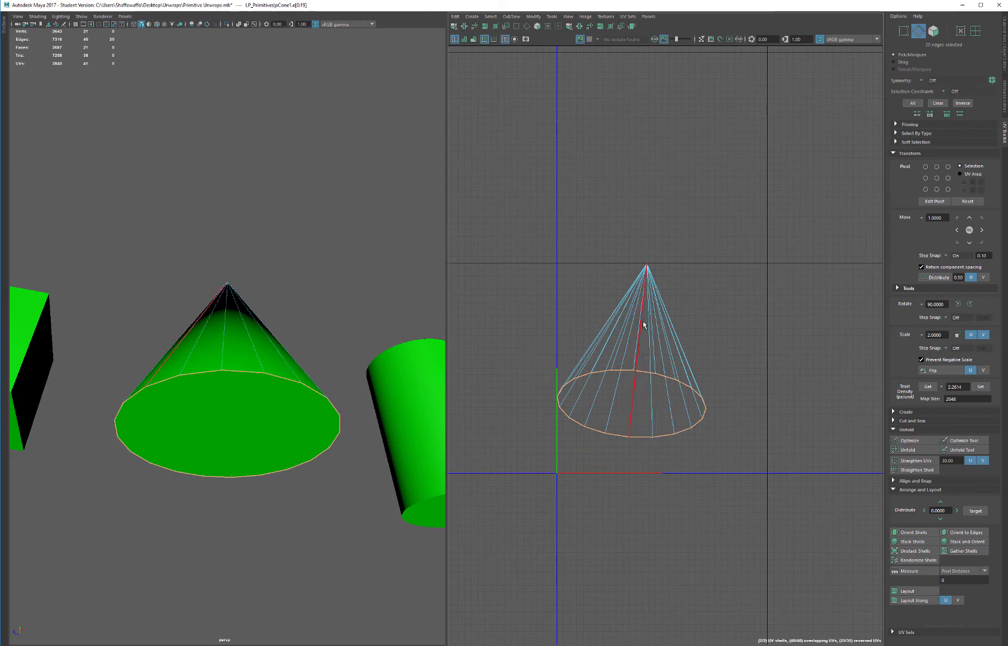
click(639, 323)
alt+middle_drag(601, 407, 635, 383)
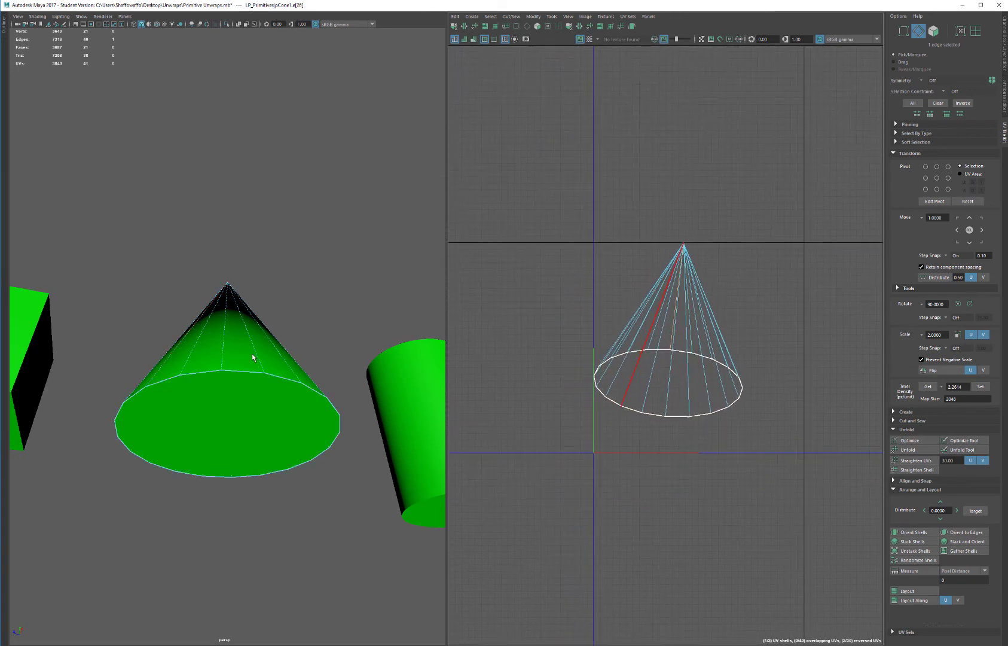
click(685, 304)
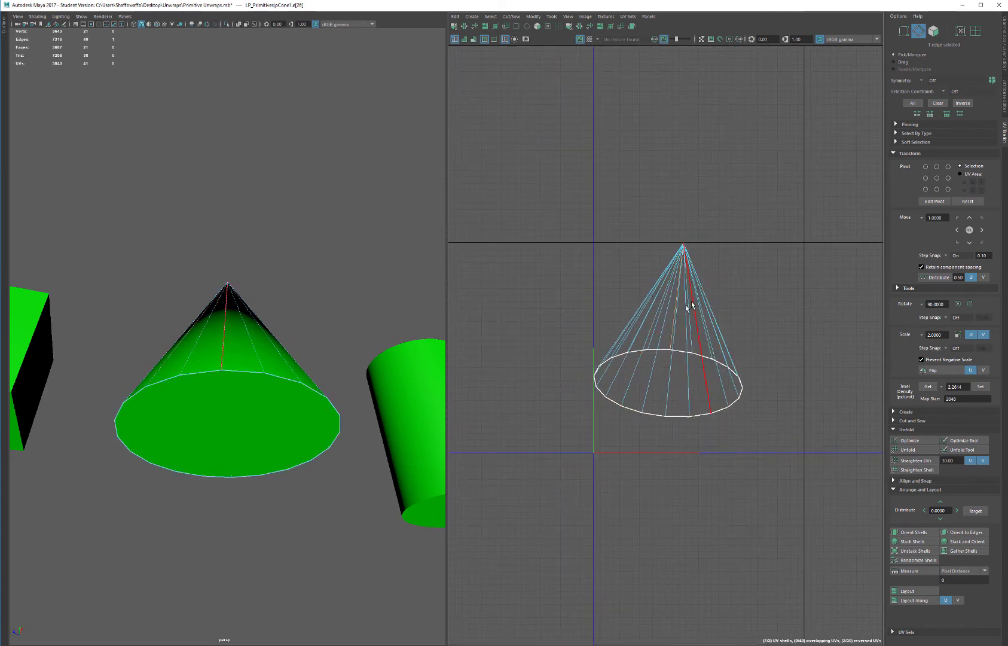
key(w)
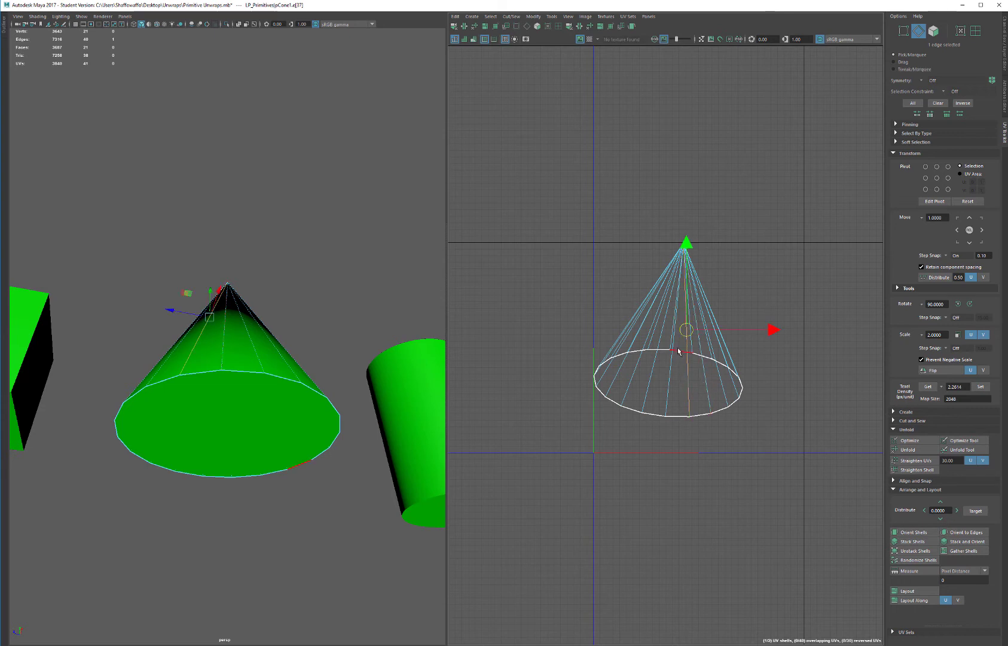
click(772, 251)
scroll(698, 286, up, 2)
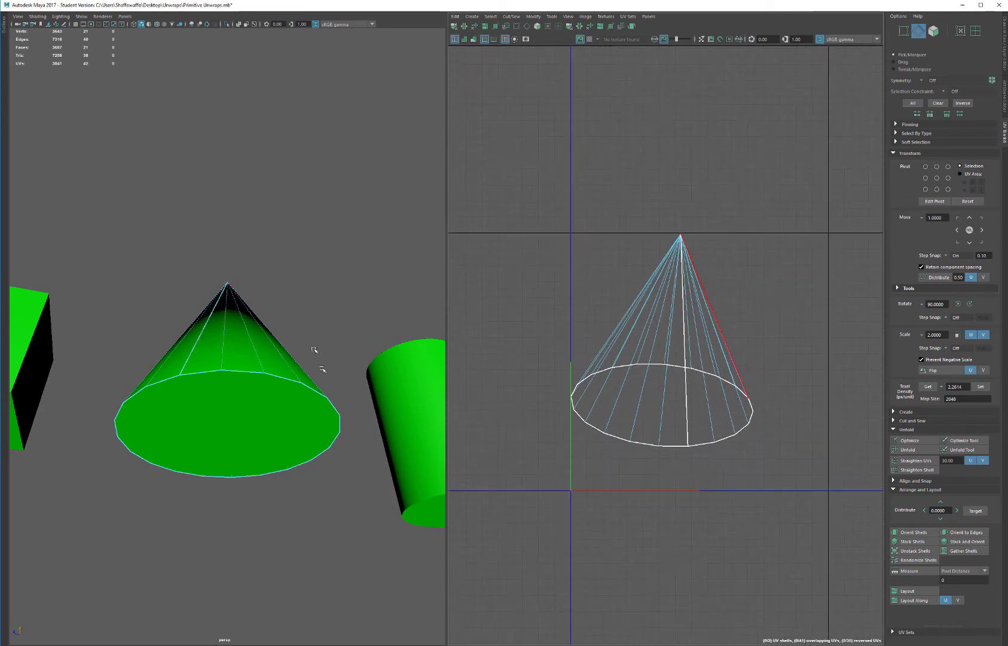
- Return to object mode and select the cylinder beside the cone
right_drag(317, 326, 353, 286)
alt+drag(353, 286, 288, 351)
alt+middle_drag(288, 351, 221, 393)
click(339, 232)
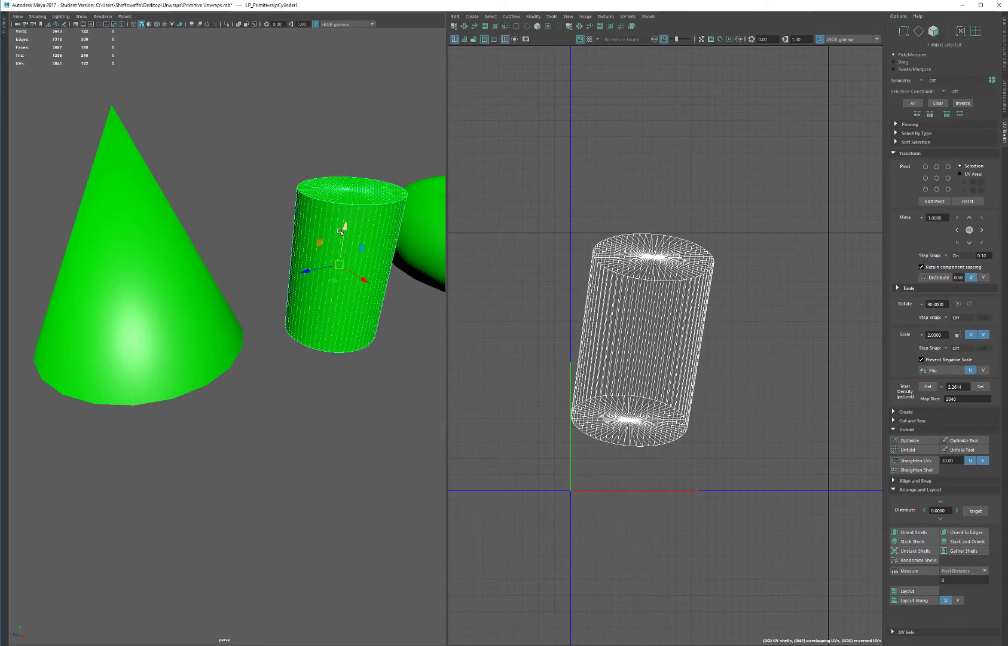
alt+middle_drag(335, 245, 254, 297)
scroll(725, 387, up, 2)
mouse_move(724, 387)
alt+middle_down()
mouse_move(725, 398)
mouse_move(731, 390)
alt+middle_up()
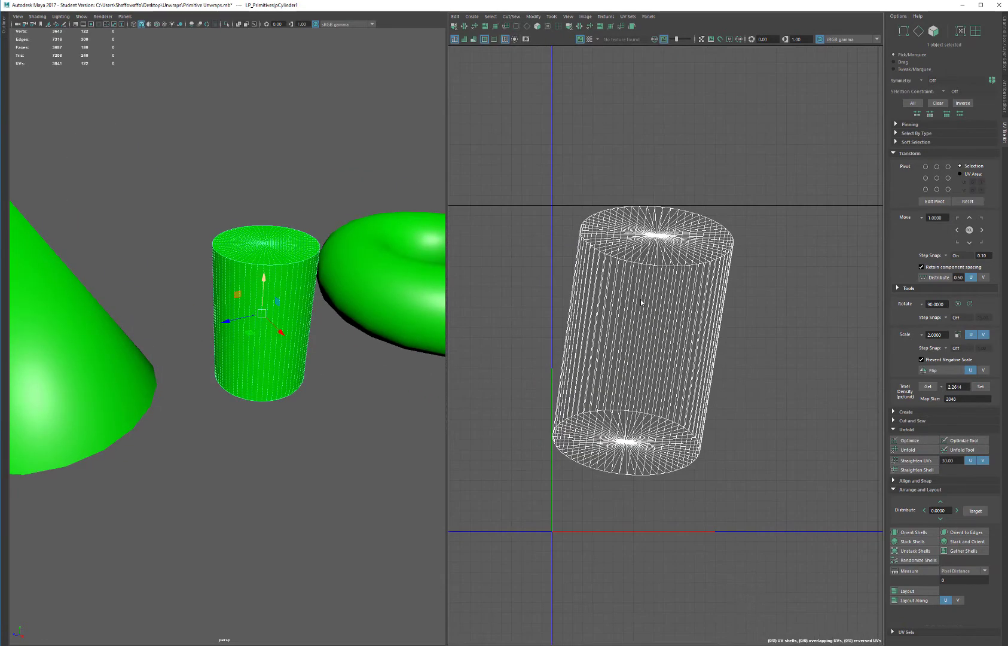
- Select all of the cylinder's side faces, convert them to their edge perimeter and cut the UVs around both caps
right_drag(641, 302, 641, 336)
drag(497, 303, 848, 342)
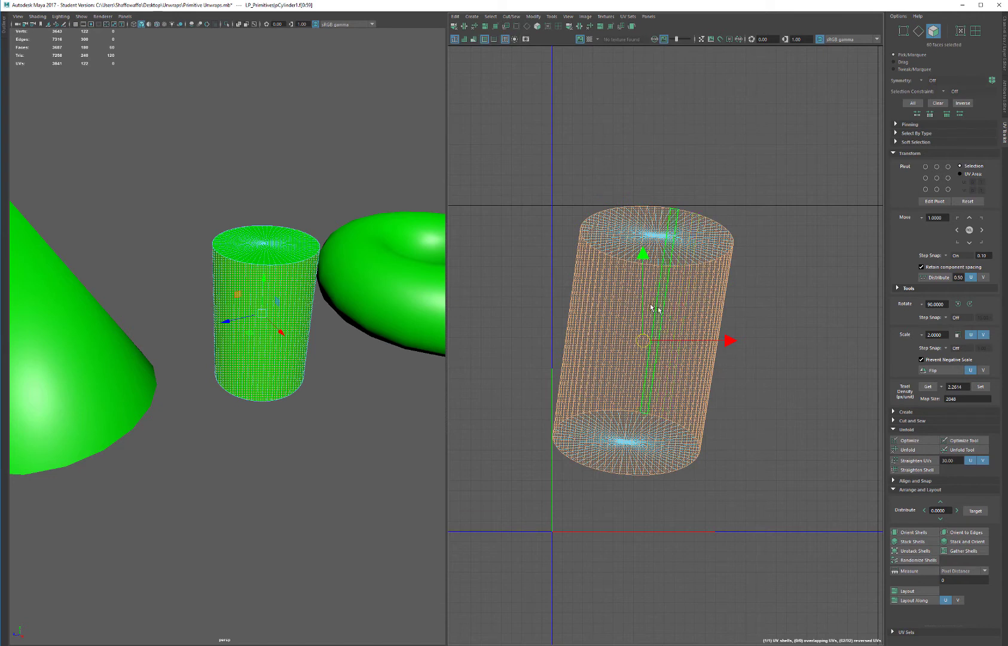
right_drag(651, 307, 684, 268)
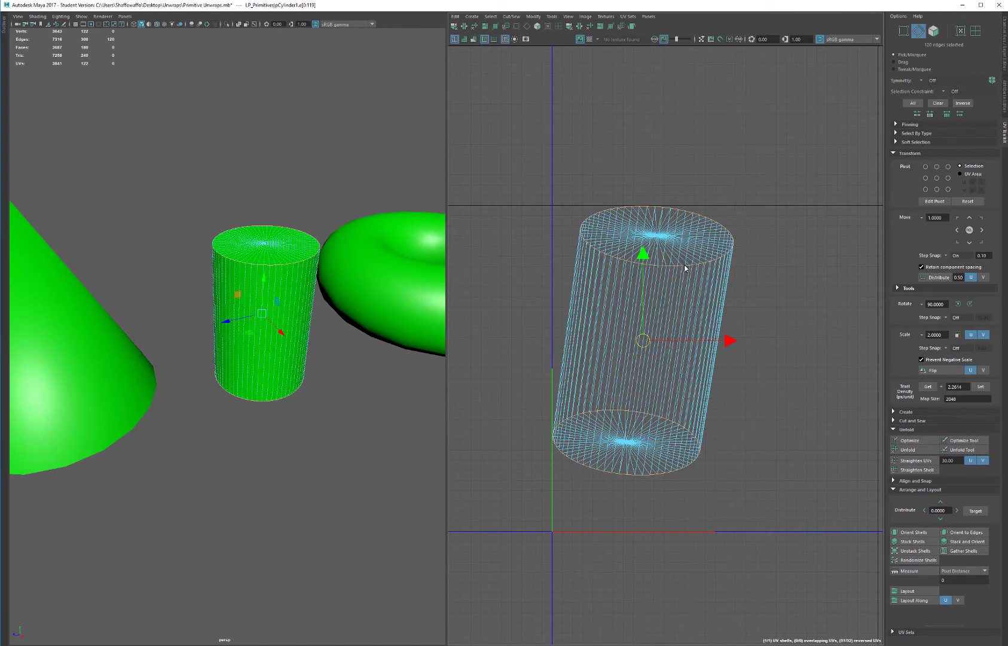
key(shift+x)
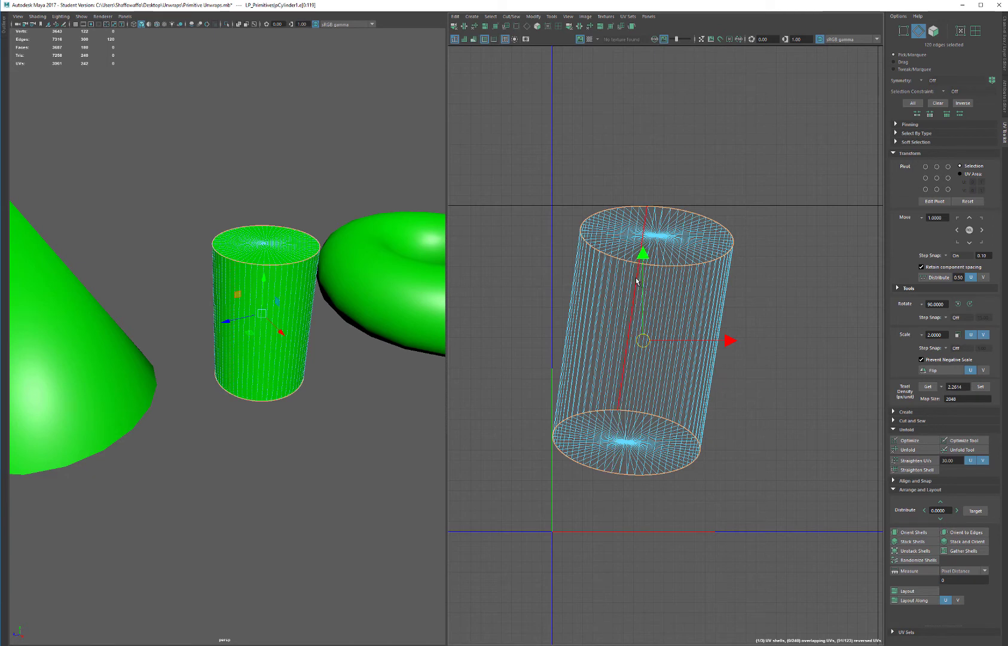
- Select a single vertical side edge between the cylinder's caps and cut the UVs along it
click(637, 281)
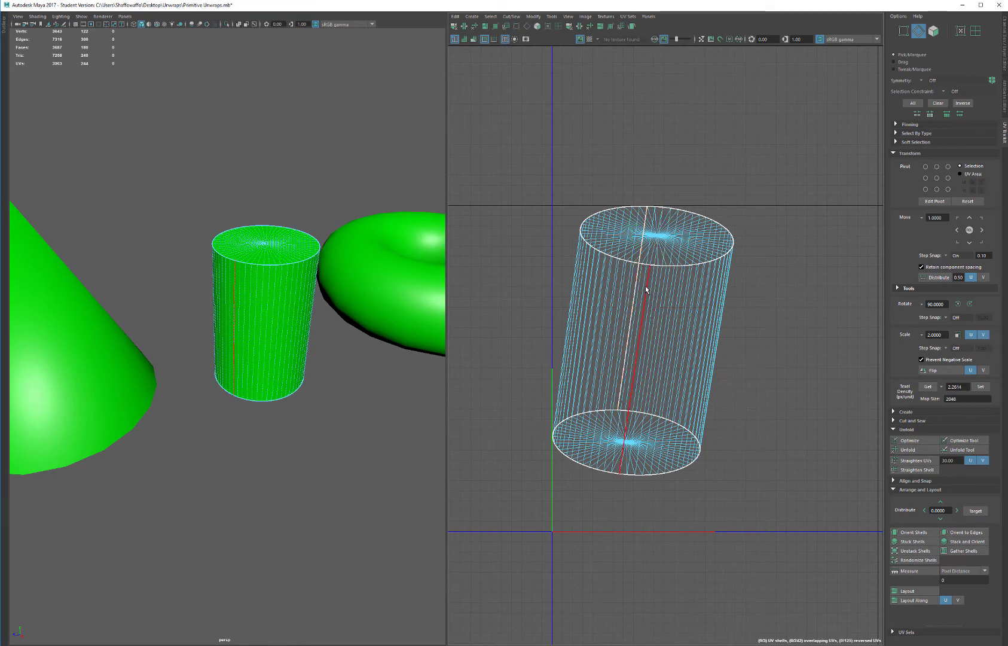
click(645, 286)
alt+right_drag(603, 220, 639, 311)
- Select all of the cylinder's UV shells, lay them out in the UV tile and clear the selection
right_click(643, 306)
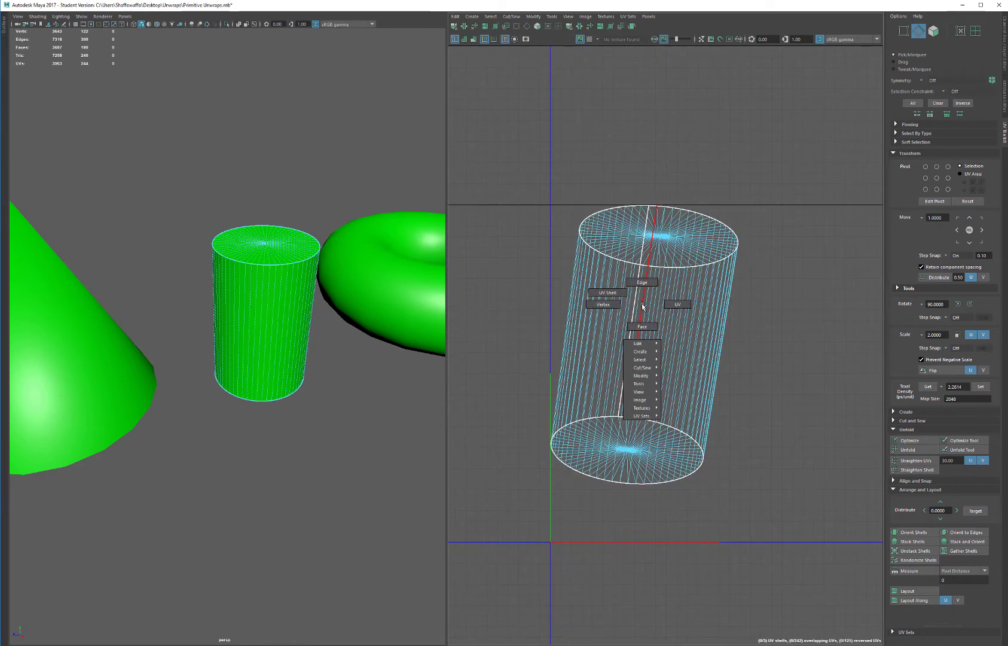
click(618, 295)
drag(466, 140, 808, 522)
click(908, 591)
click(675, 238)
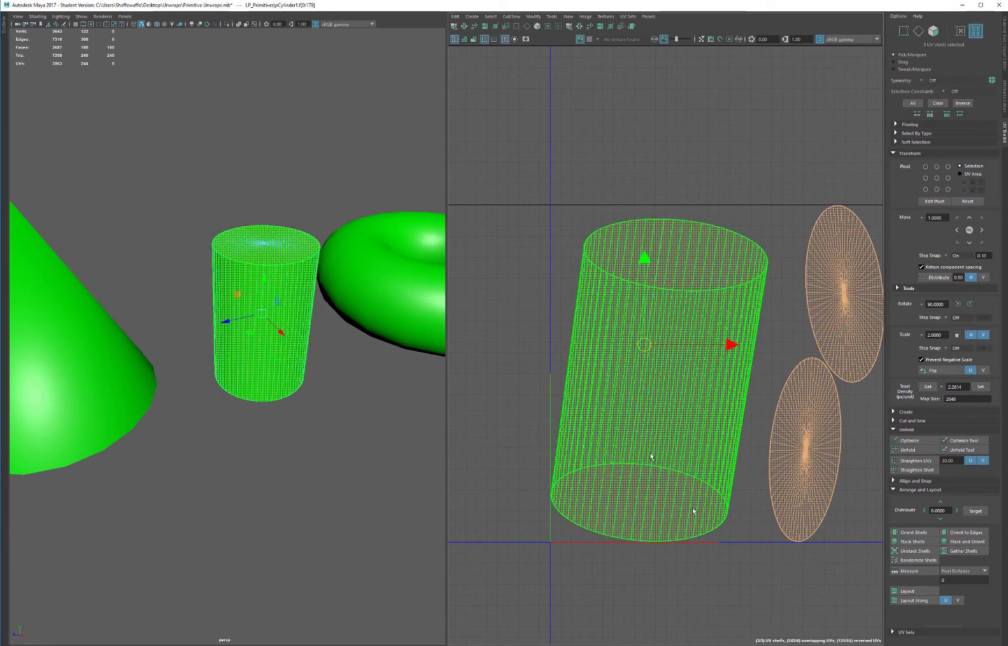
click(739, 149)
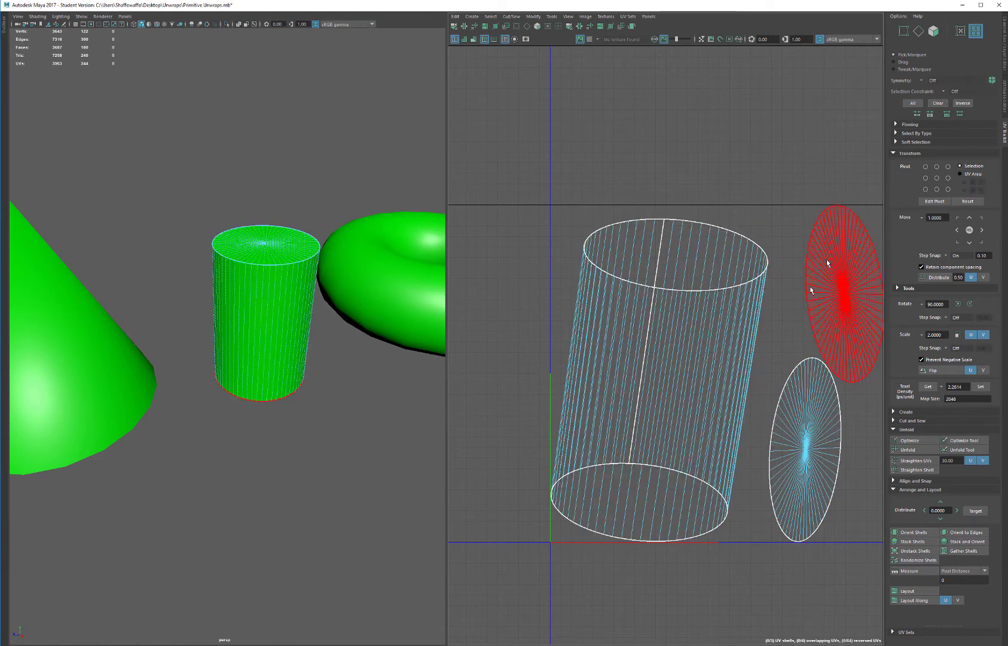
click(688, 279)
click(681, 195)
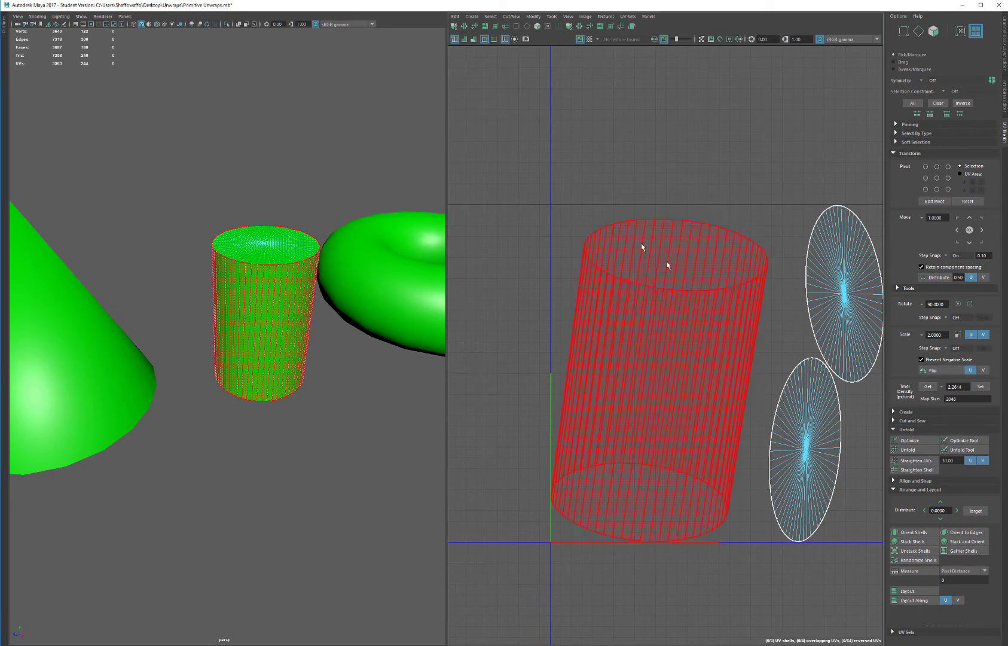
alt+right_drag(635, 205, 674, 438)
click(705, 214)
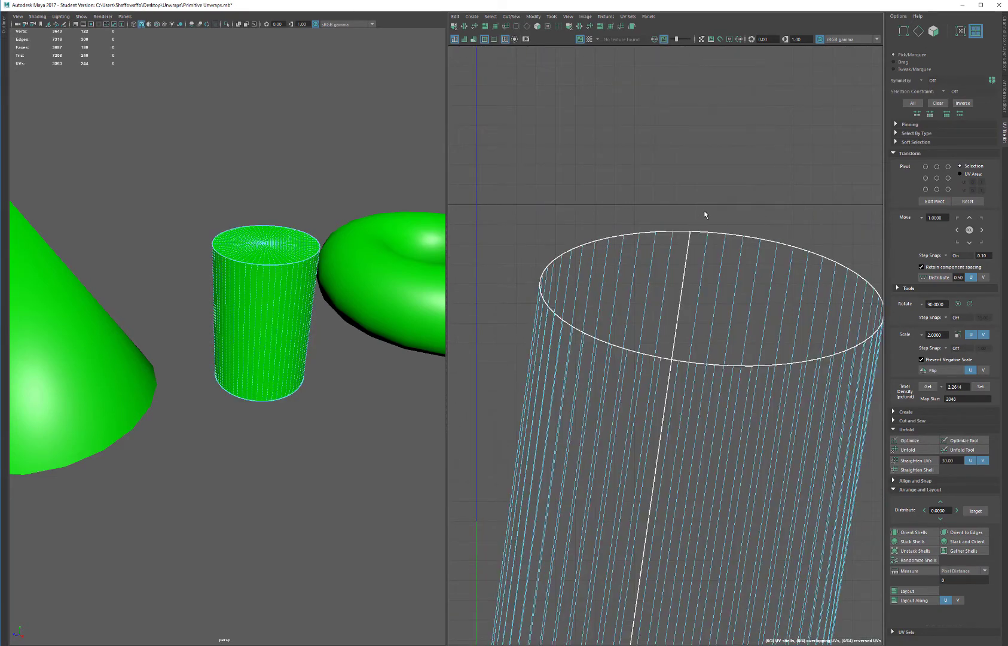
scroll(705, 203, down, 6)
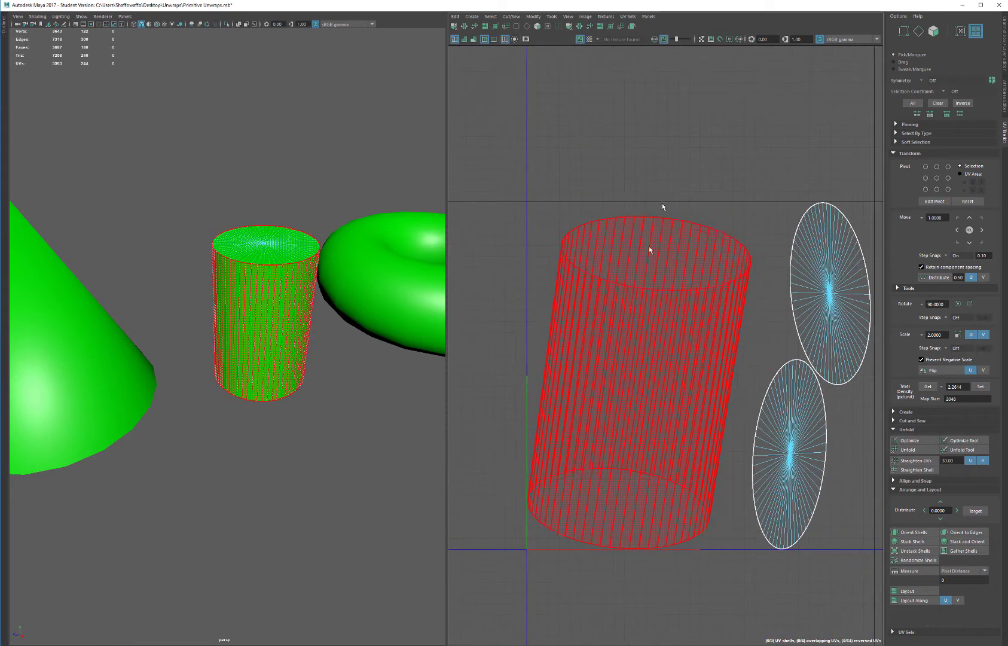
click(664, 248)
- Select the torus beside the cylinder
alt+drag(383, 164, 263, 265)
click(382, 346)
alt+drag(382, 347, 310, 400)
click(322, 407)
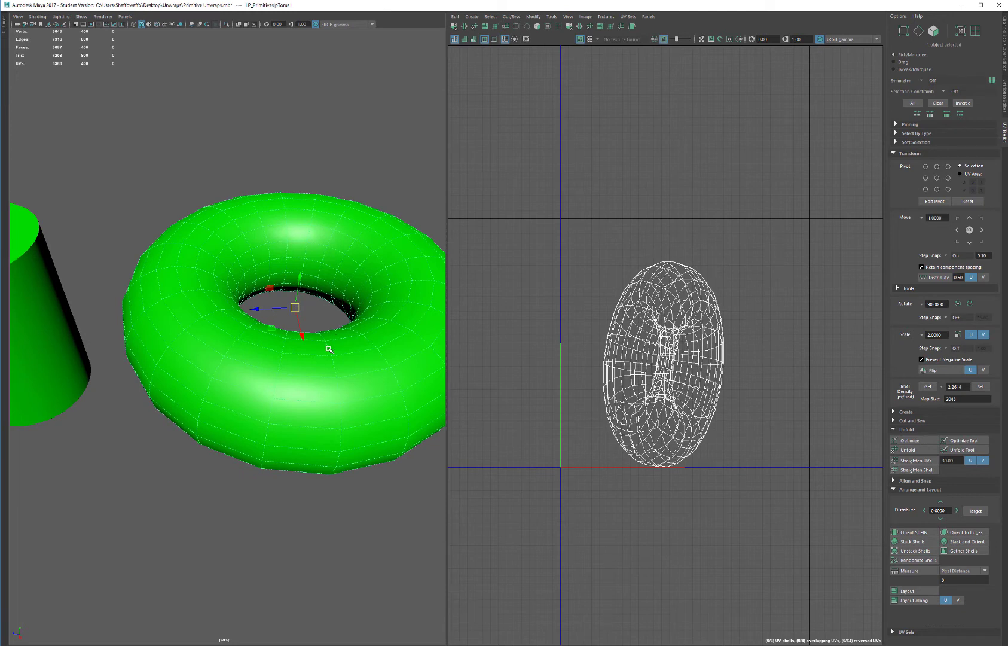
alt+drag(329, 349, 282, 274)
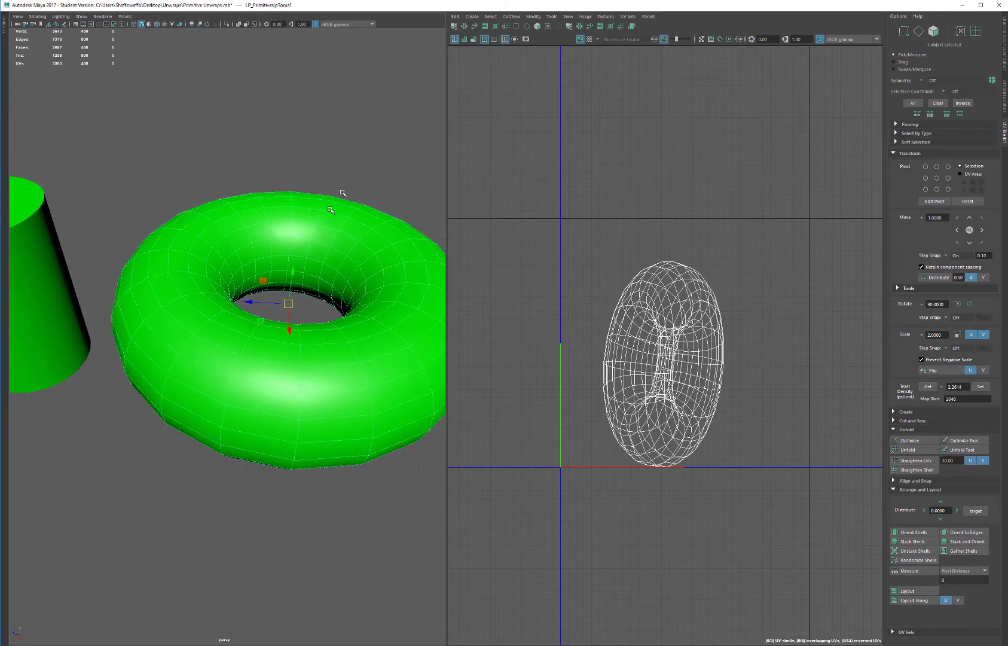
scroll(316, 232, up, 5)
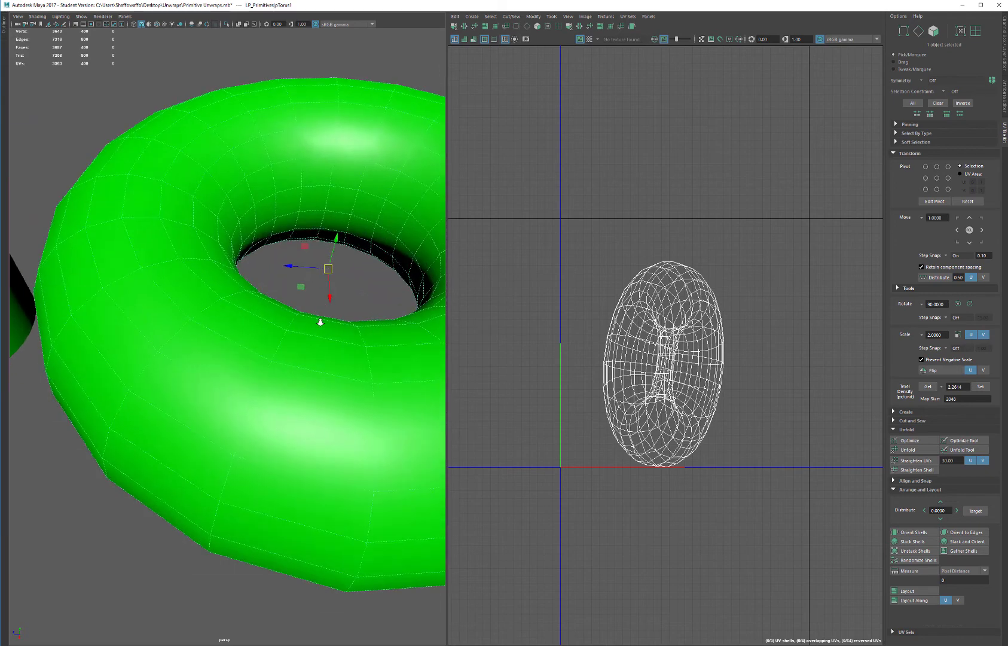
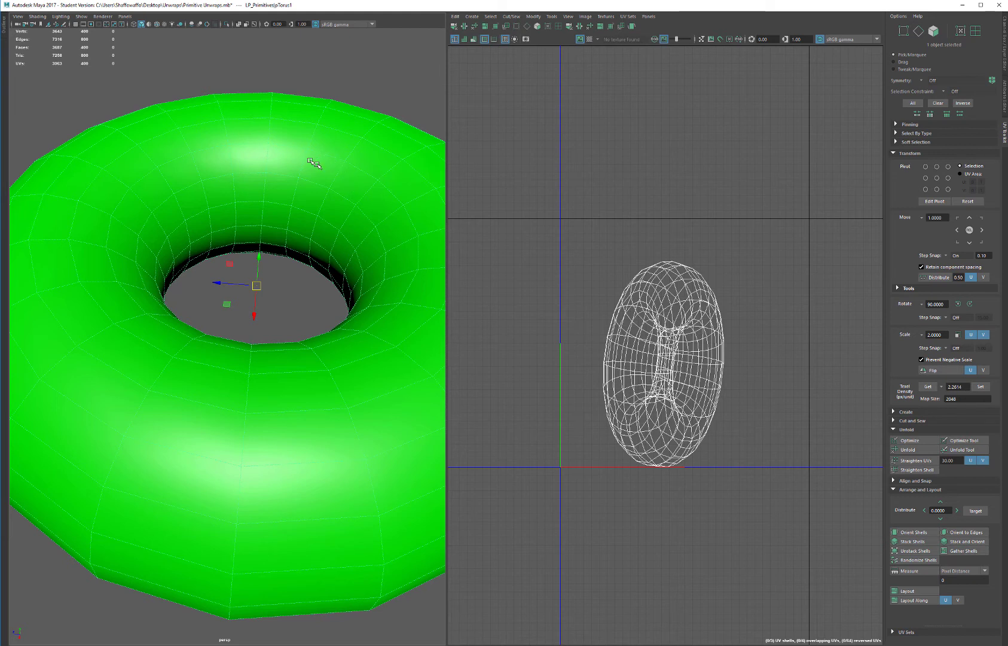
- Cut the torus's UVs along an inner edge loop around its hole and along one edge loop encircling the tube
right_drag(331, 169, 327, 157)
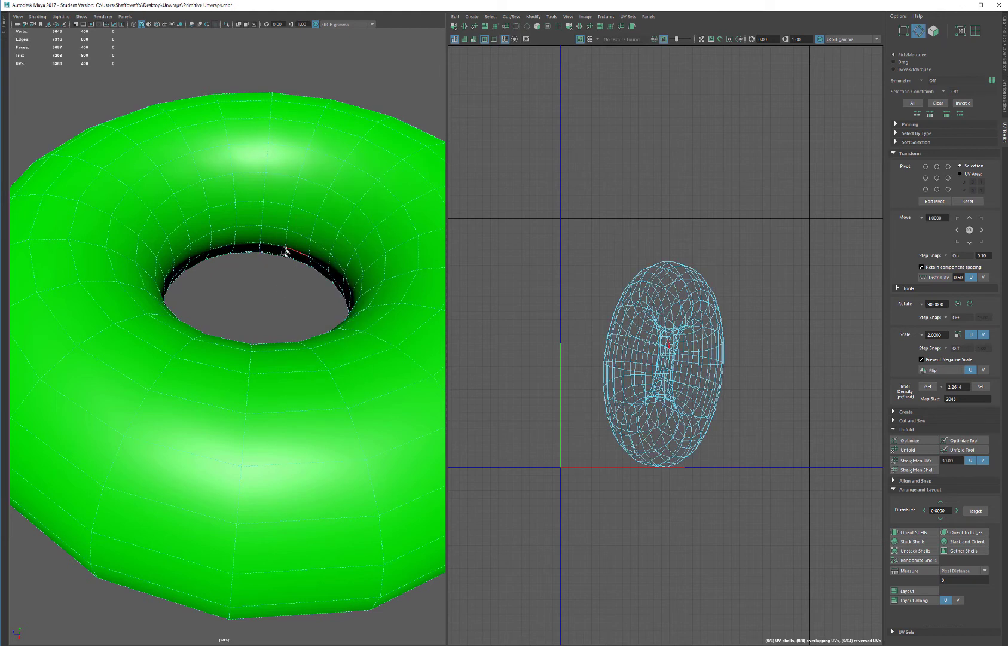
double_click(271, 227)
alt+drag(271, 228, 308, 277)
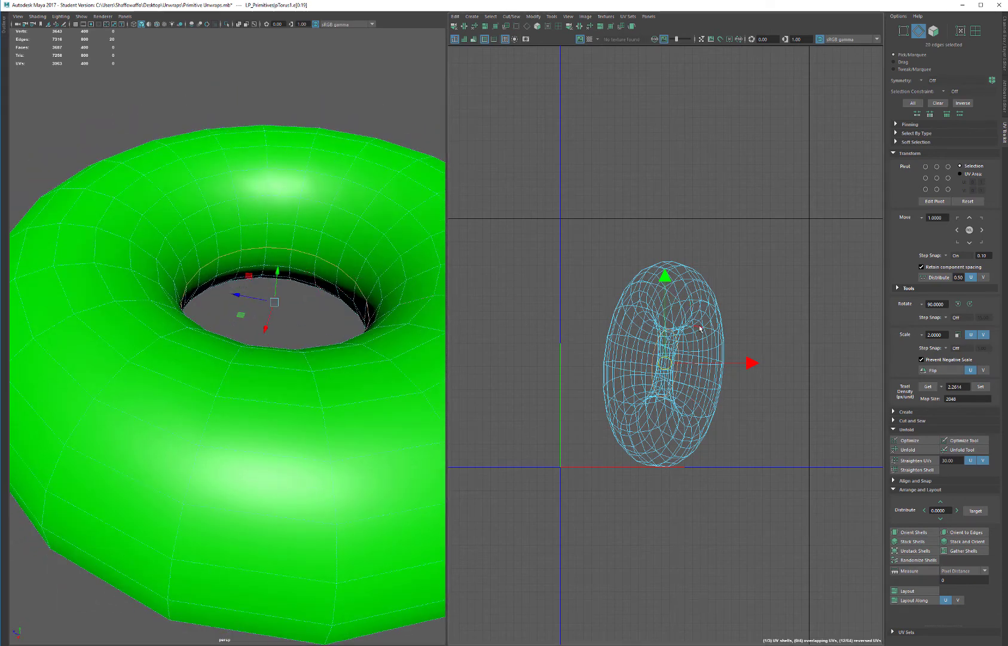
key(ctrl+x)
double_click(295, 214)
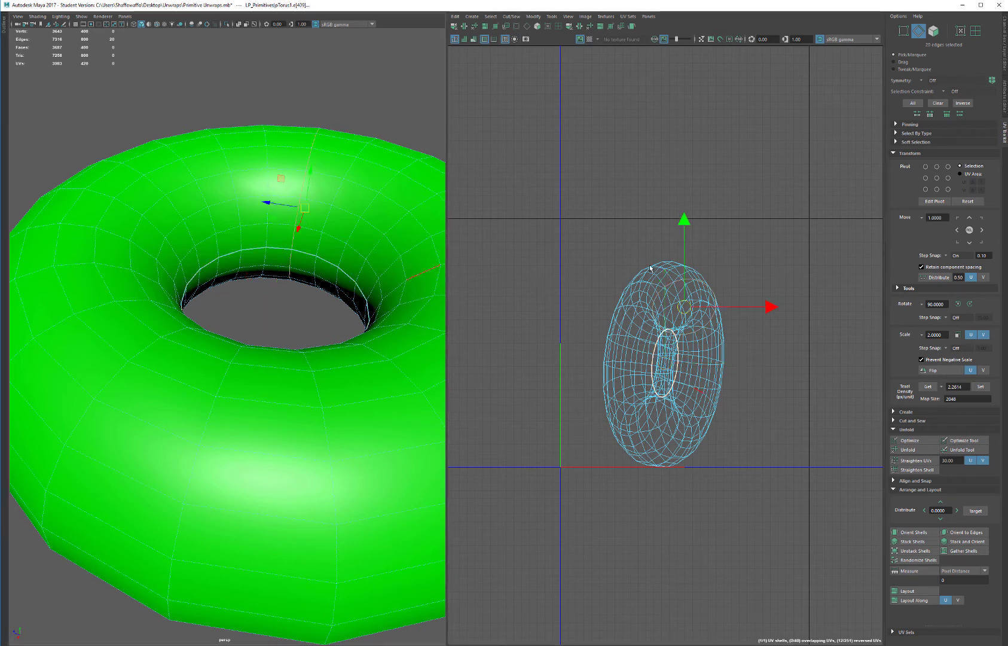
key(ctrl+x)
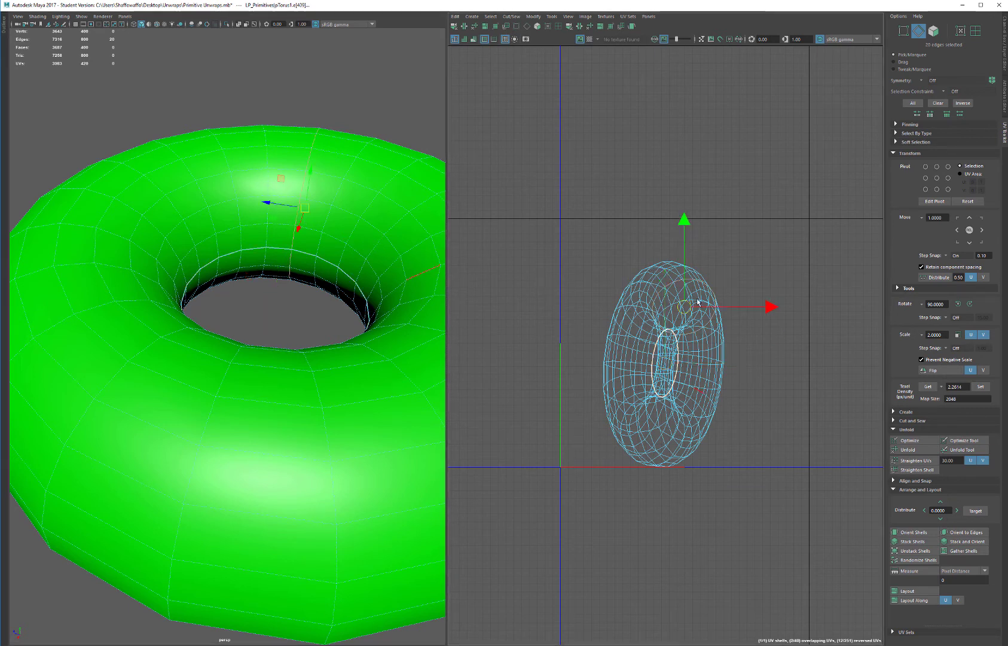
- Select the torus's whole UV shell, unfold it and return to object mode
right_drag(645, 308, 602, 294)
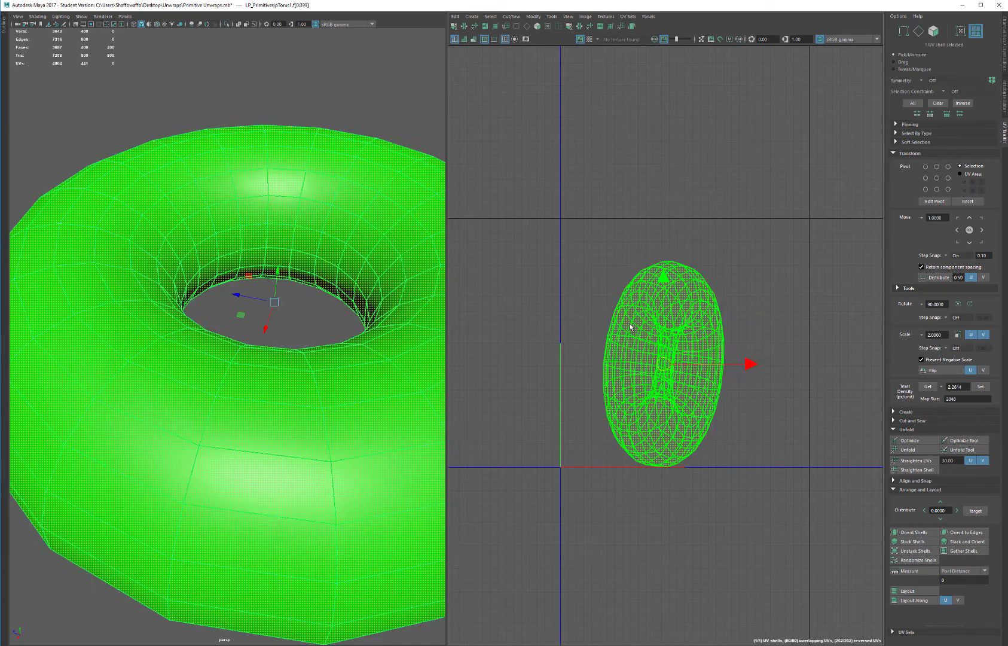
click(909, 449)
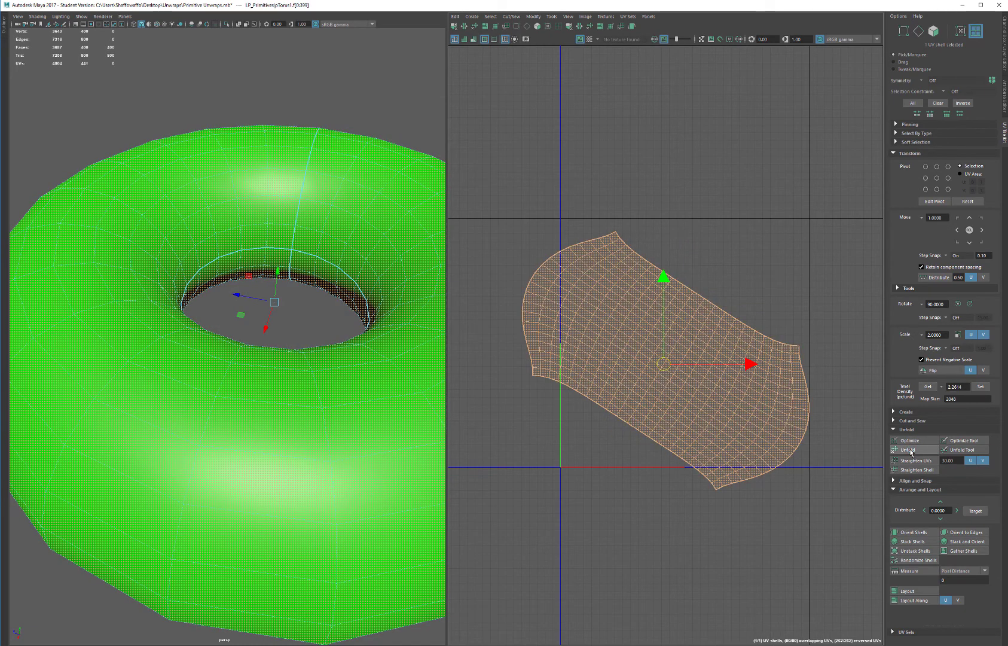
key(F8)
key(F8)
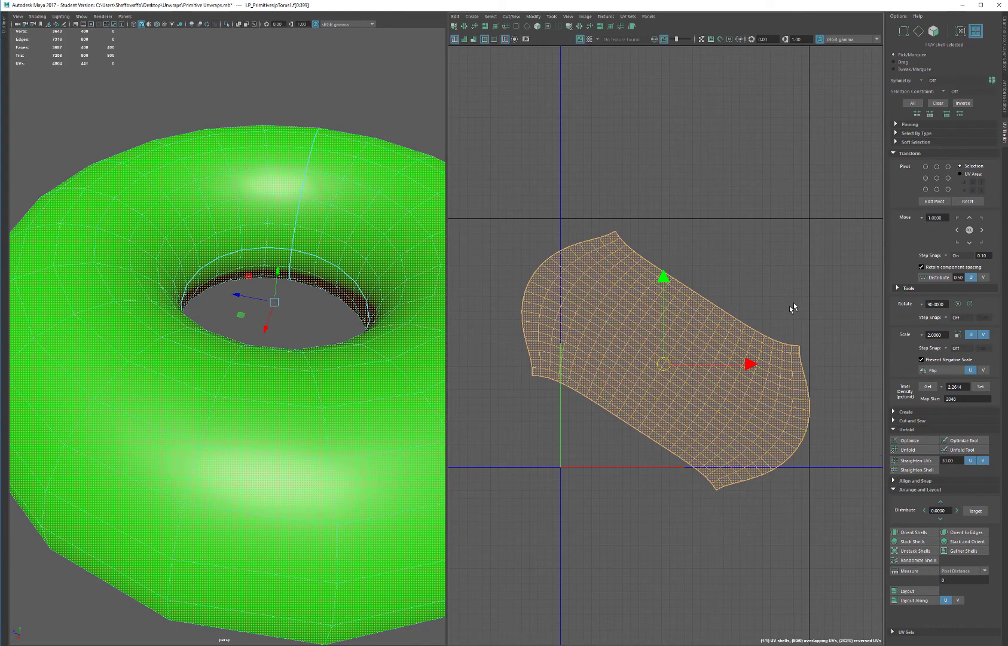
scroll(777, 323, down, 3)
key(F8)
- Compare the UV layouts of the helix, torus and cylinder by selecting each object in turn
scroll(209, 234, down, 10)
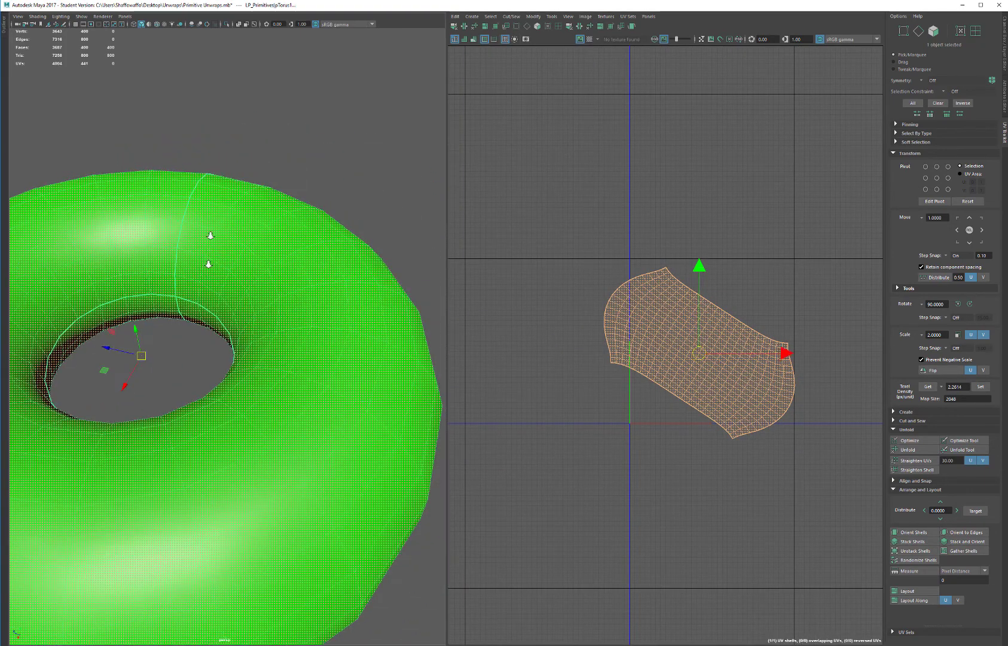
alt+drag(257, 281, 360, 233)
click(282, 281)
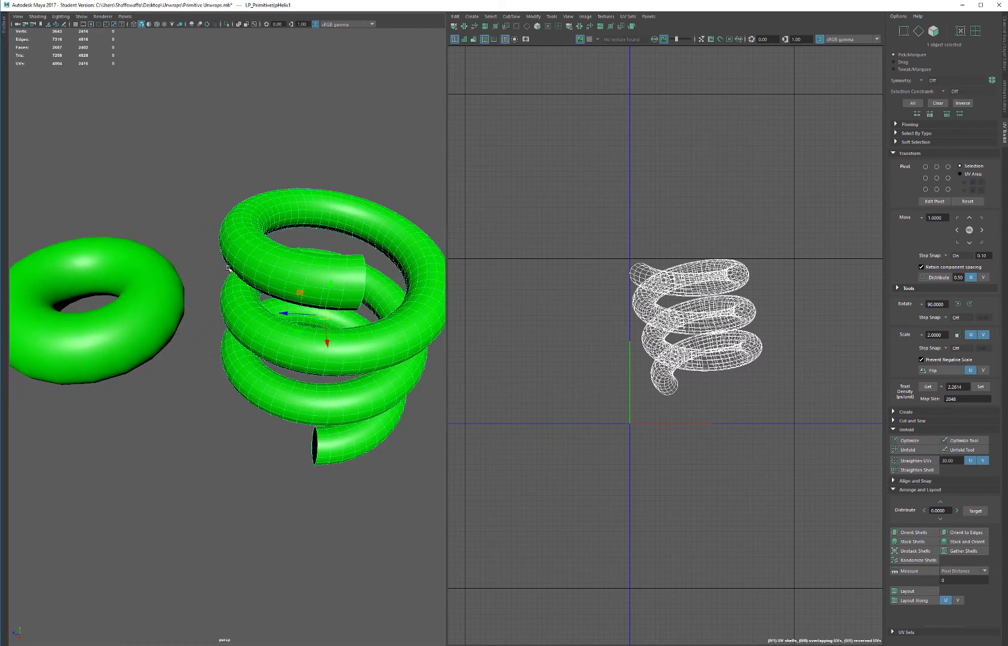
click(136, 311)
scroll(52, 300, down, 5)
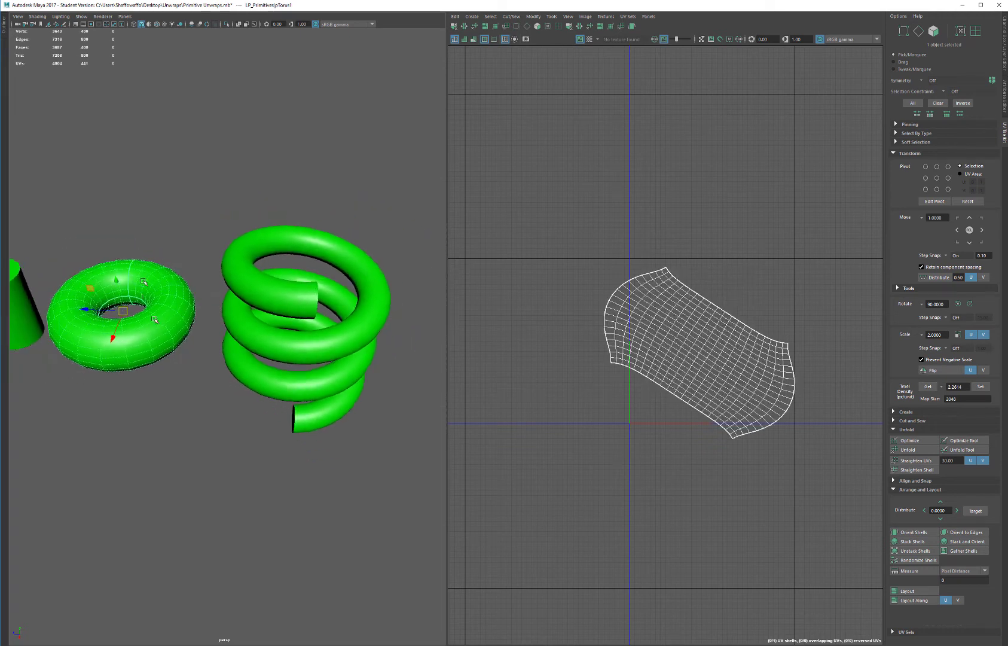
click(48, 300)
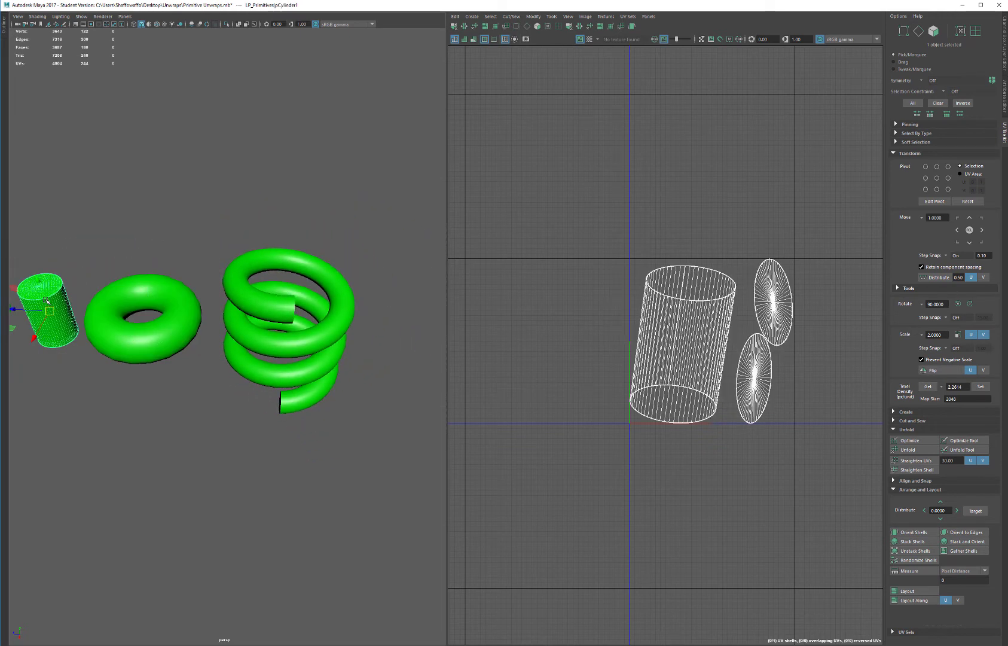
alt+middle_drag(48, 301, 141, 319)
scroll(142, 320, up, 4)
alt+drag(142, 319, 210, 296)
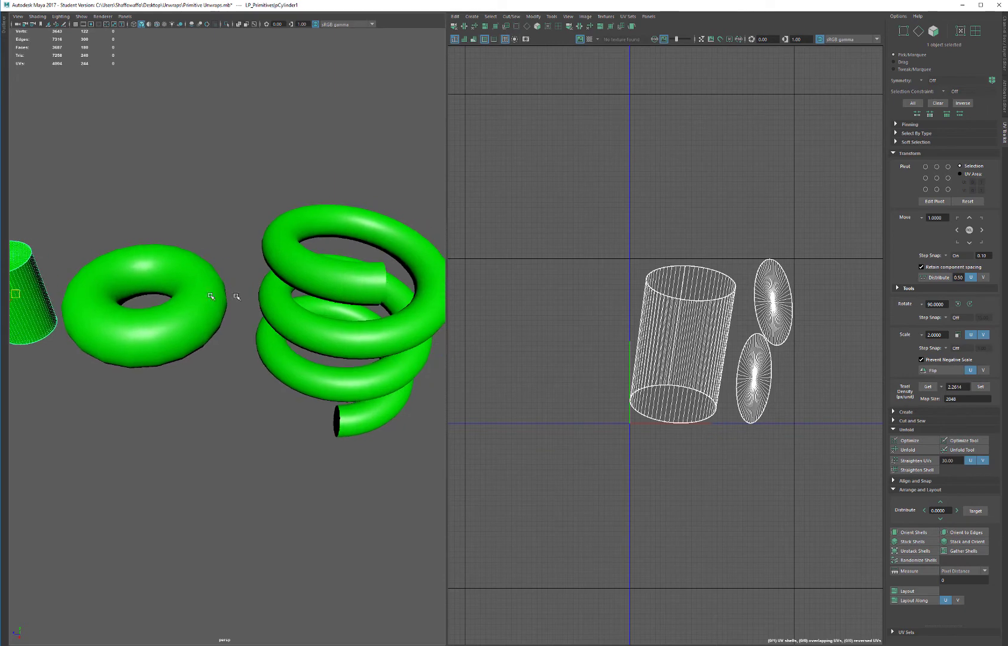
alt+drag(302, 270, 121, 247)
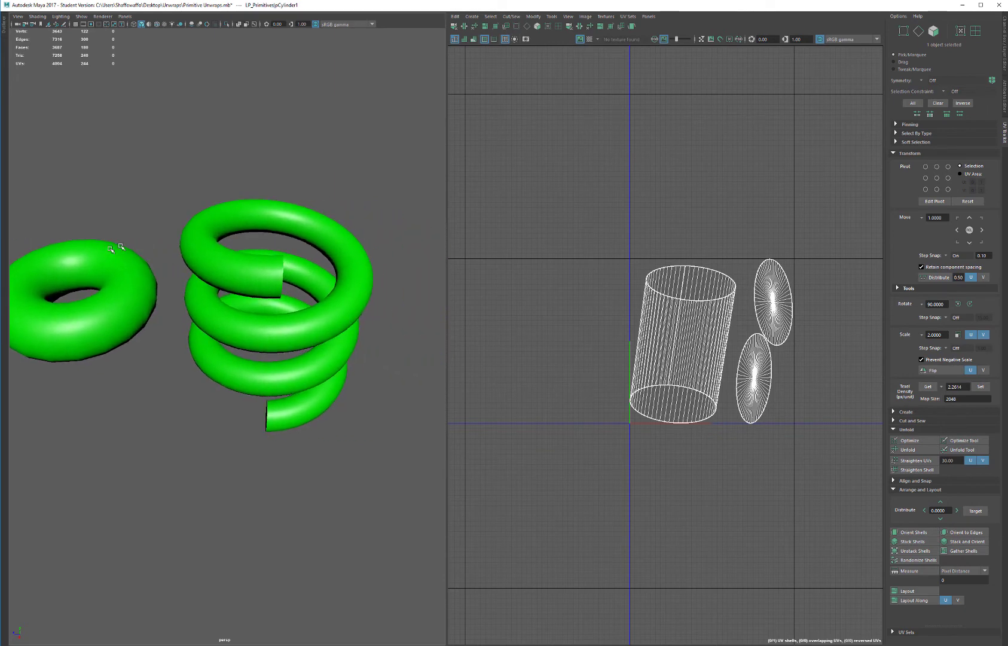
- Select the helix beside the torus
click(228, 263)
alt+drag(228, 263, 287, 257)
scroll(254, 254, up, 3)
- Cut the helix's UVs around the perimeters of its two end cap faces and move the tube's shell sideways off the caps
right_click(241, 234)
click(241, 233)
click(239, 223)
shift+click(299, 425)
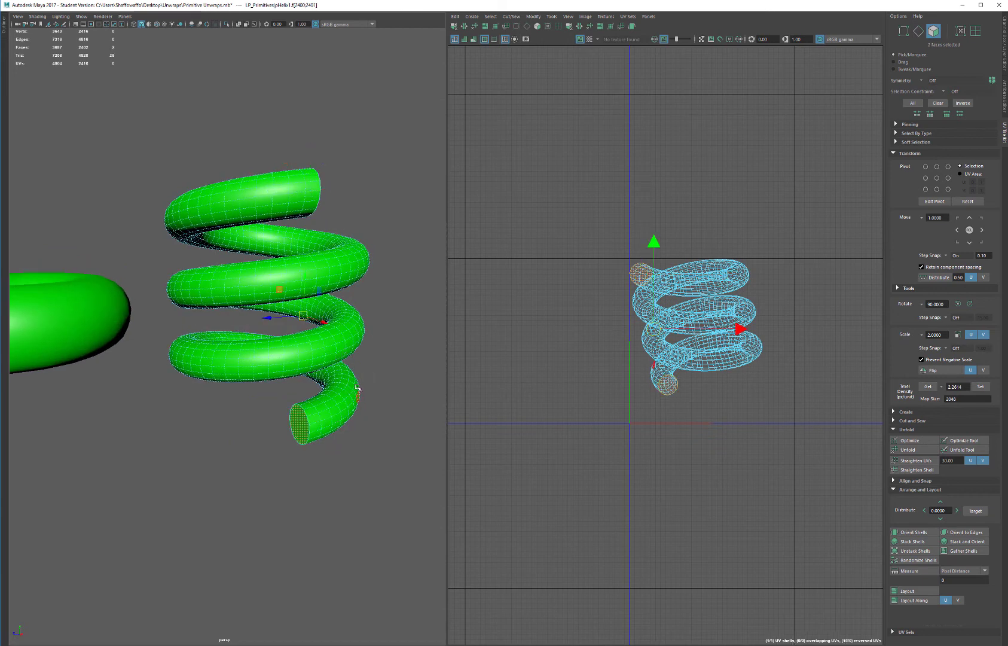
alt+drag(356, 387, 365, 383)
ctrl+right_drag(587, 342, 641, 305)
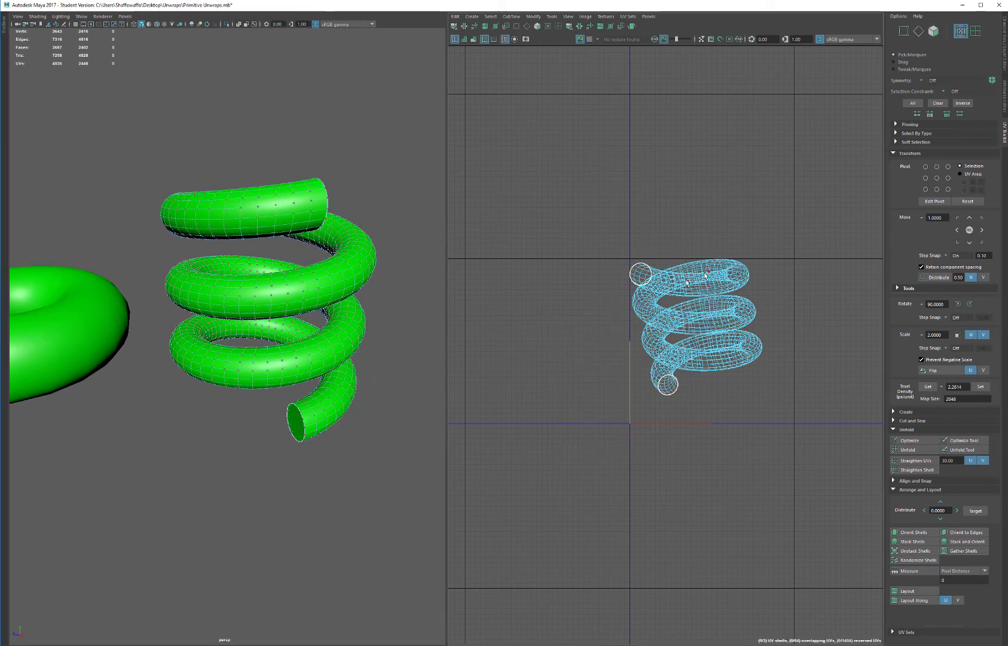
double_click(696, 327)
drag(697, 327, 749, 327)
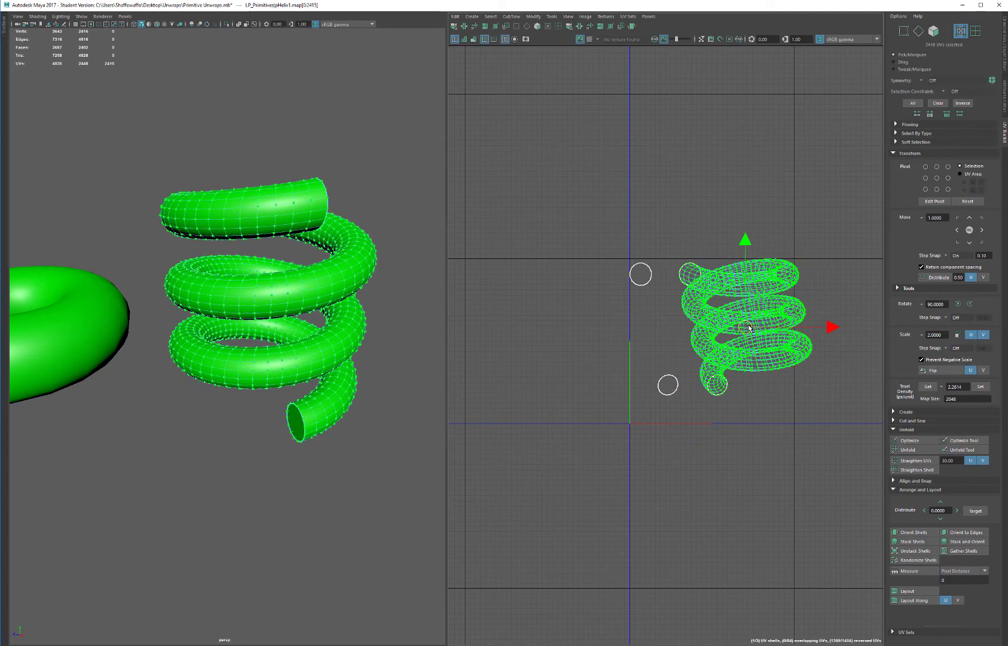
- Select the edge loop running along the inner side of the helix's full length, cut the UVs along it and switch to UV shell selection
scroll(197, 176, up, 5)
right_drag(277, 223, 277, 190)
scroll(261, 244, up, 5)
mouse_move(261, 244)
alt+mouse_down()
mouse_move(281, 227)
mouse_move(272, 248)
alt+mouse_up()
scroll(272, 248, up, 3)
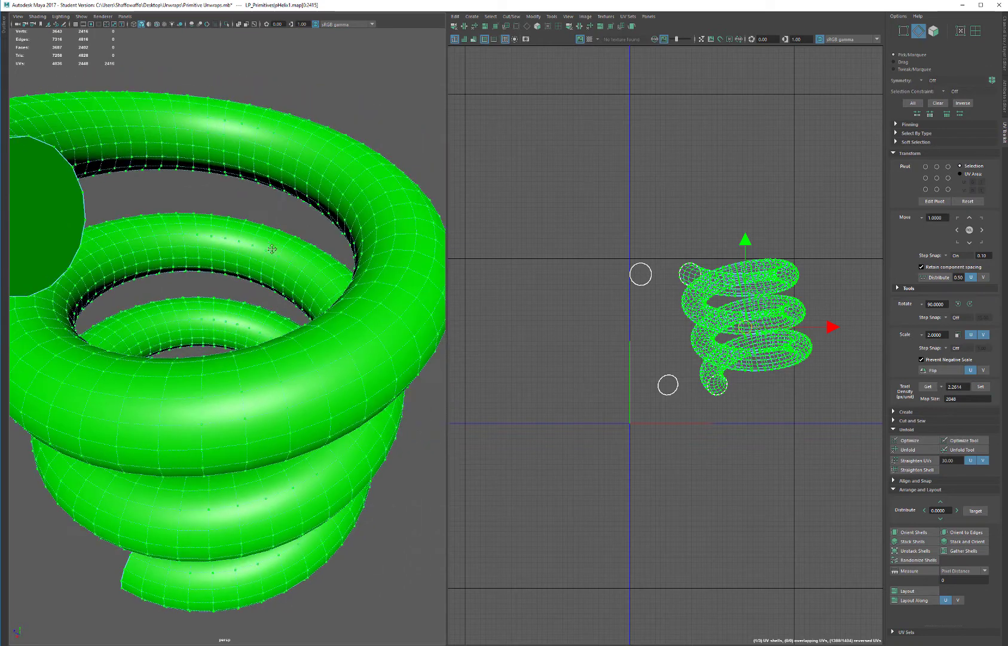
right_drag(286, 170, 292, 195)
double_click(290, 173)
alt+drag(289, 173, 311, 215)
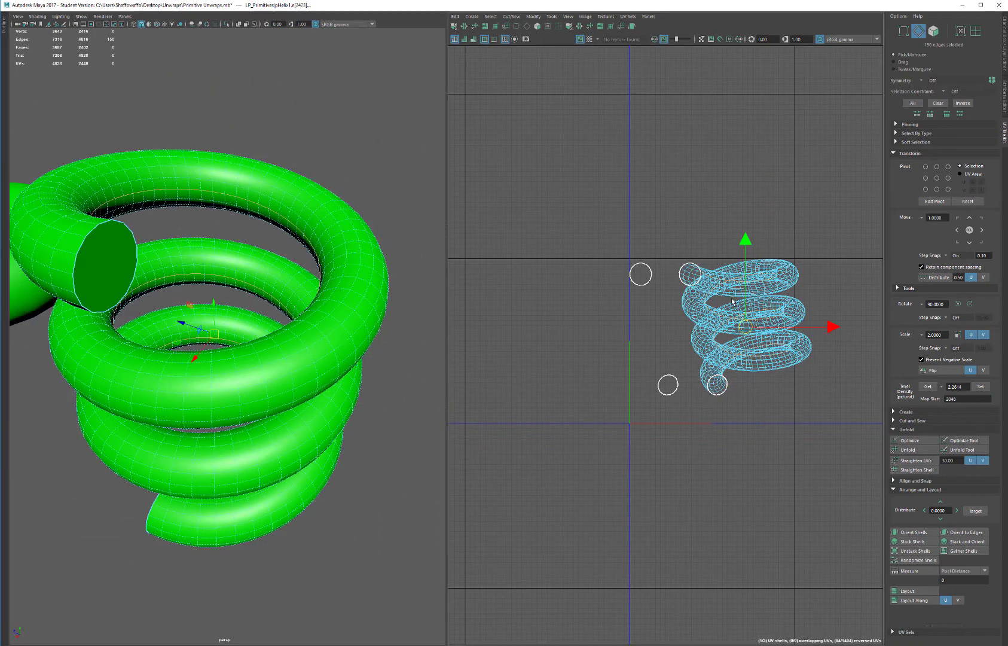
shift+right_drag(643, 234, 547, 174)
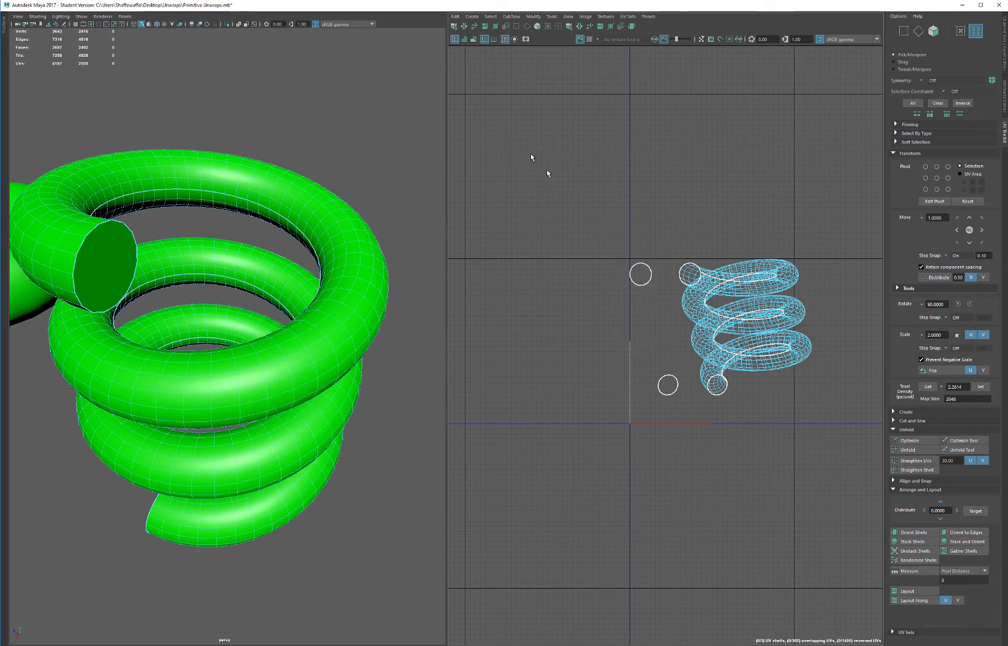
- Select the helix's tube shell and both cap shells and unfold them
drag(547, 173, 893, 487)
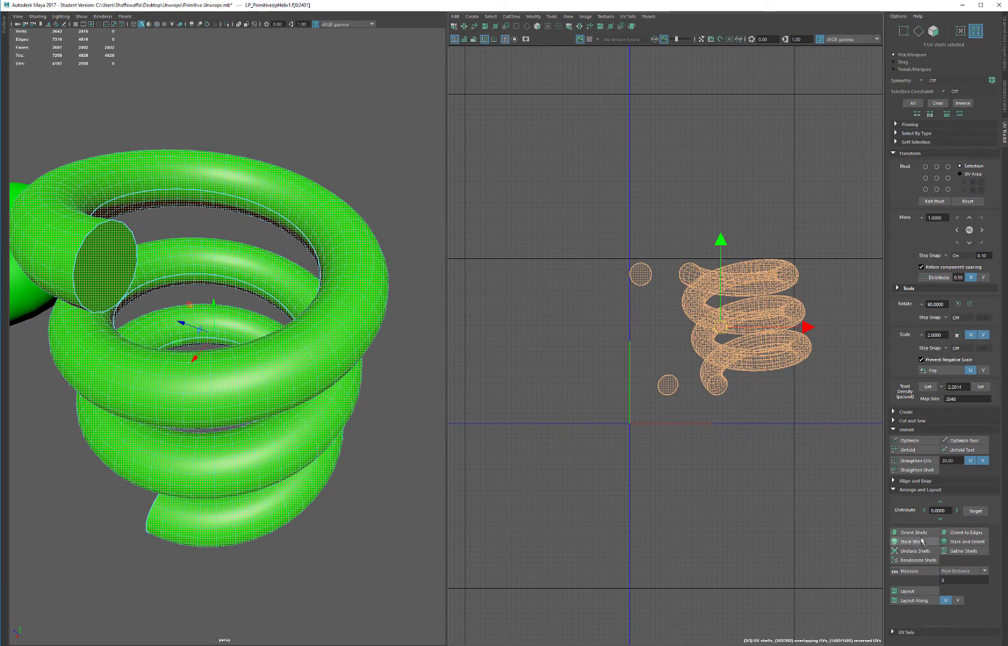
click(911, 449)
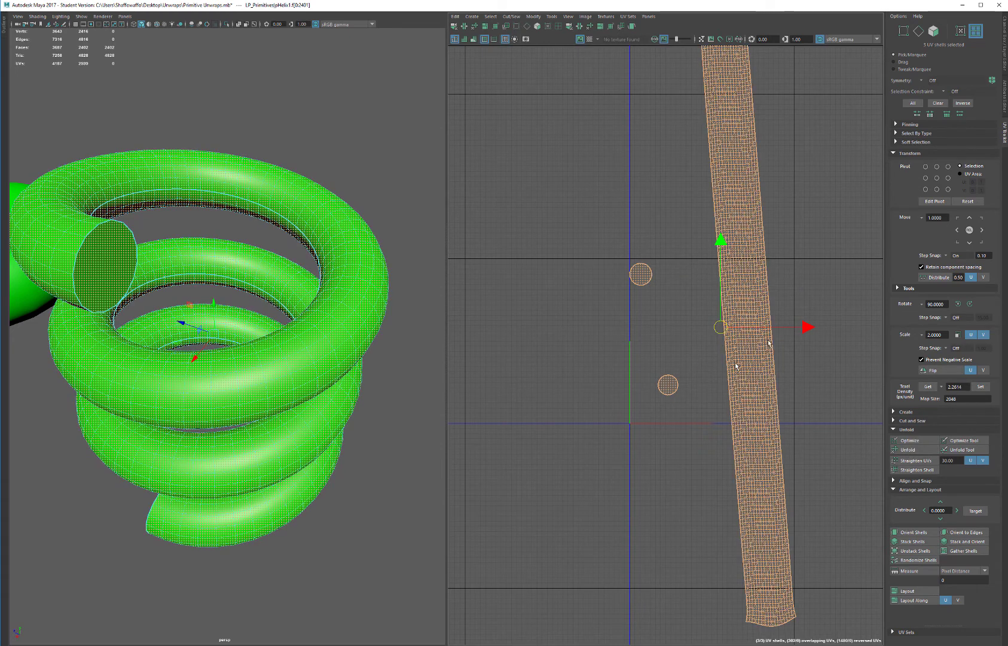
scroll(678, 388, down, 5)
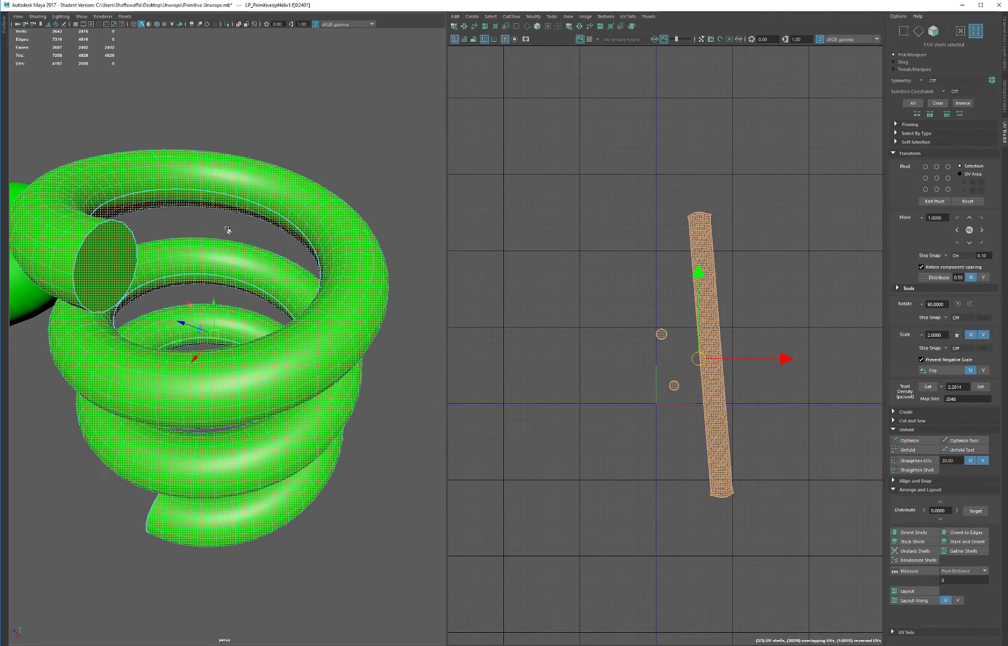
- Select the pipe alone in object mode, select its tall side-wall UV shell and get that shell's texel density
key(F8)
scroll(228, 230, down, 10)
alt+drag(292, 157, 180, 383)
alt+right_drag(180, 383, 308, 402)
drag(421, 184, 129, 425)
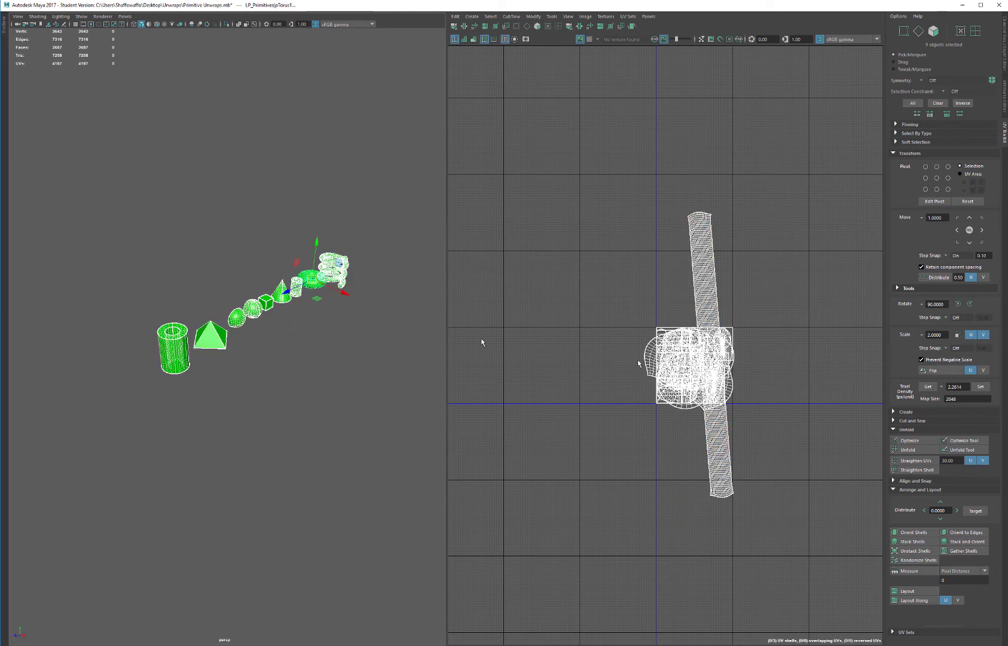
click(169, 320)
click(169, 341)
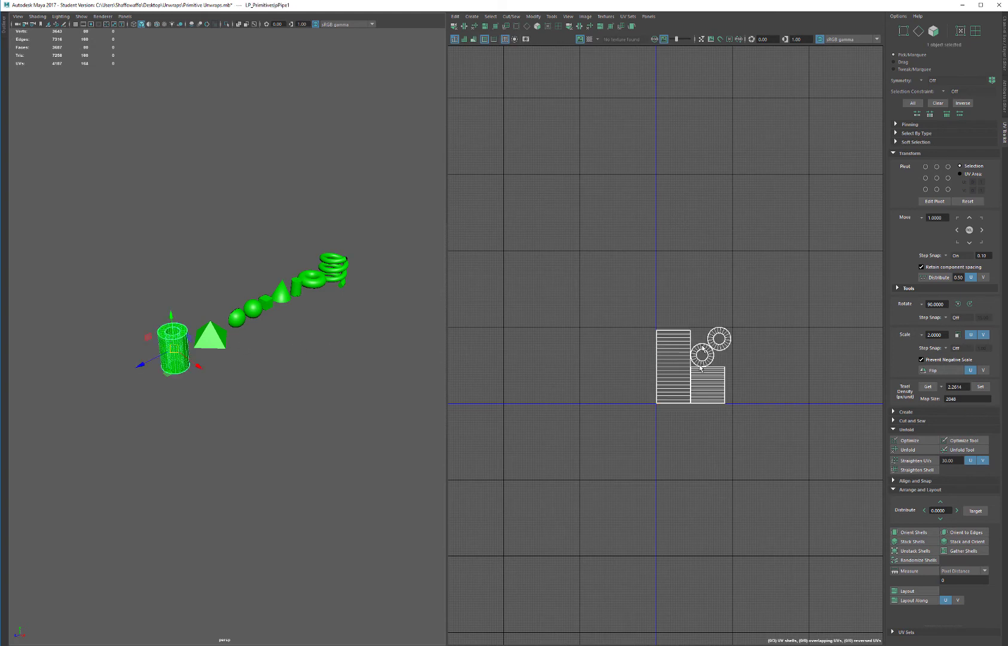
right_click(673, 355)
click(676, 368)
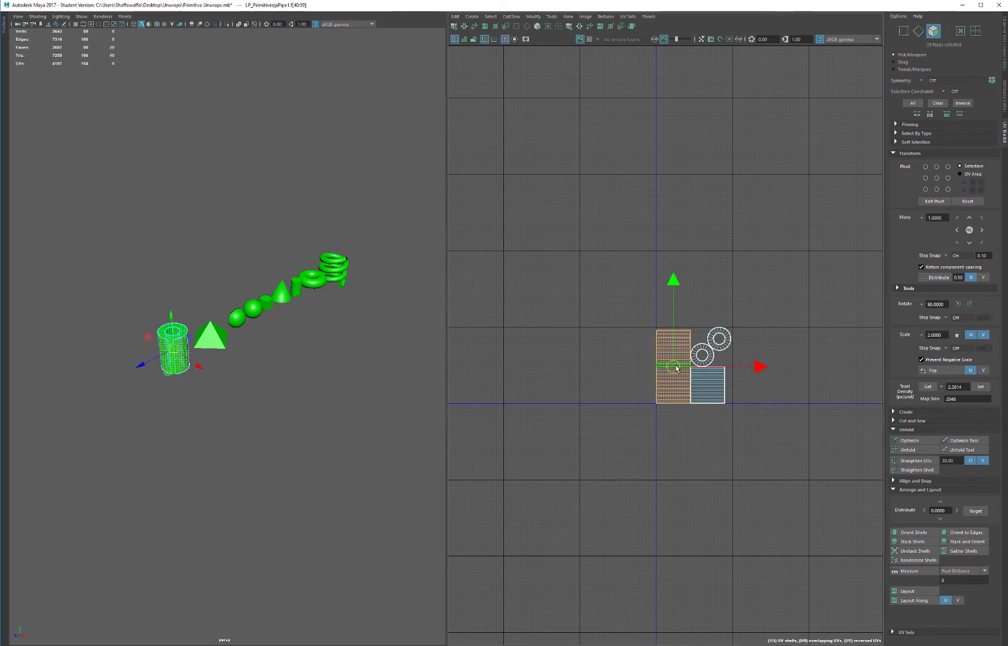
click(928, 386)
- Select all nine primitives with all their UV shells and set the shells' texel density to 2.6416
click(420, 160)
drag(421, 160, 141, 461)
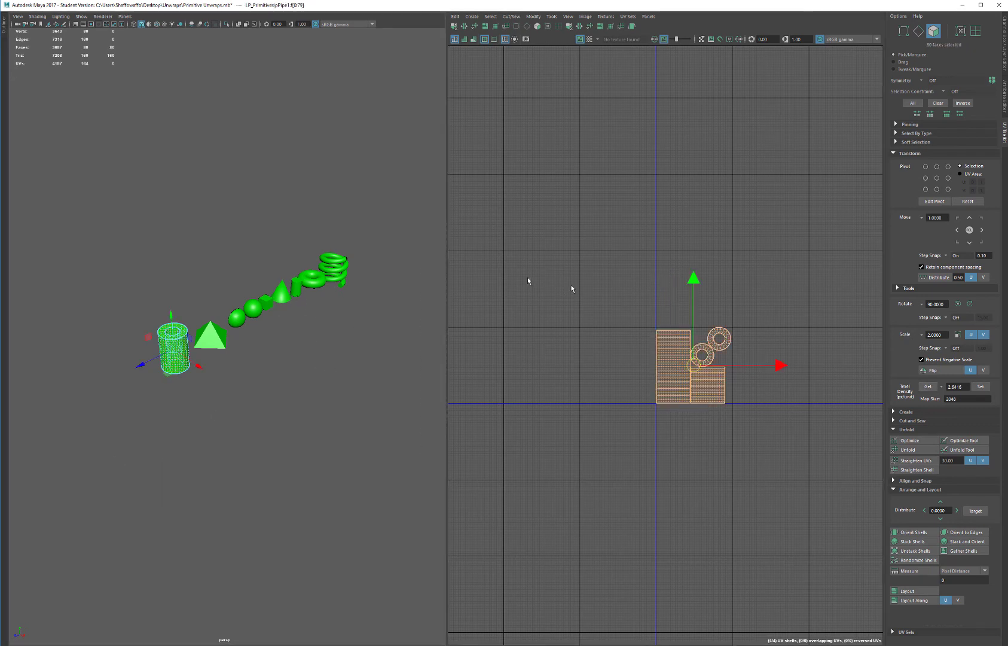
right_drag(398, 189, 431, 178)
drag(414, 156, 58, 409)
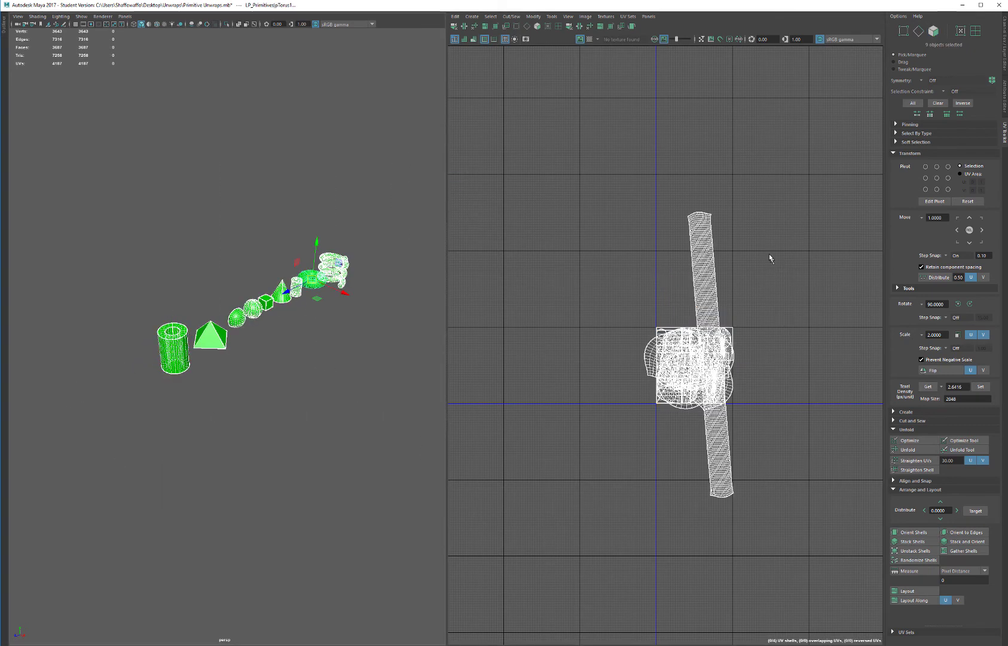
right_drag(769, 257, 721, 245)
drag(531, 133, 815, 577)
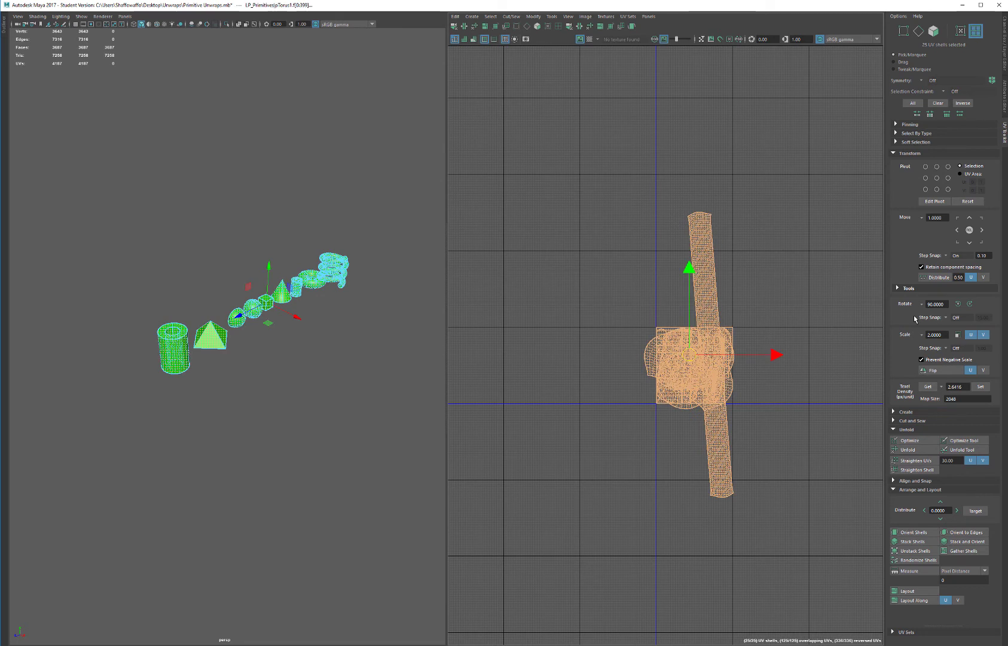
click(980, 387)
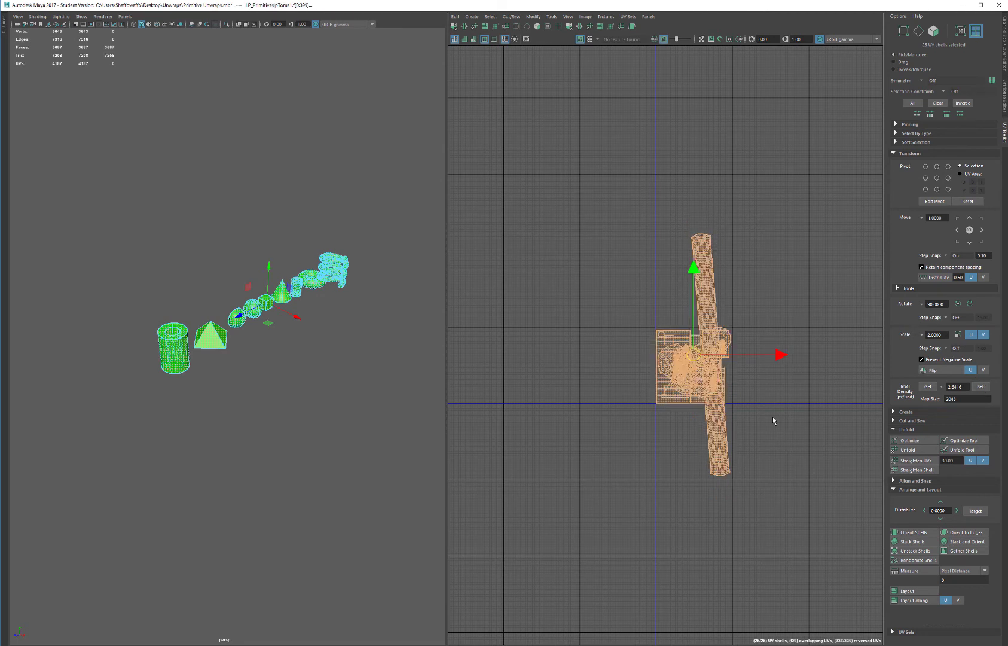
- Unfold and orient all the selected UV shells and lay them out together in the UV tile
click(913, 450)
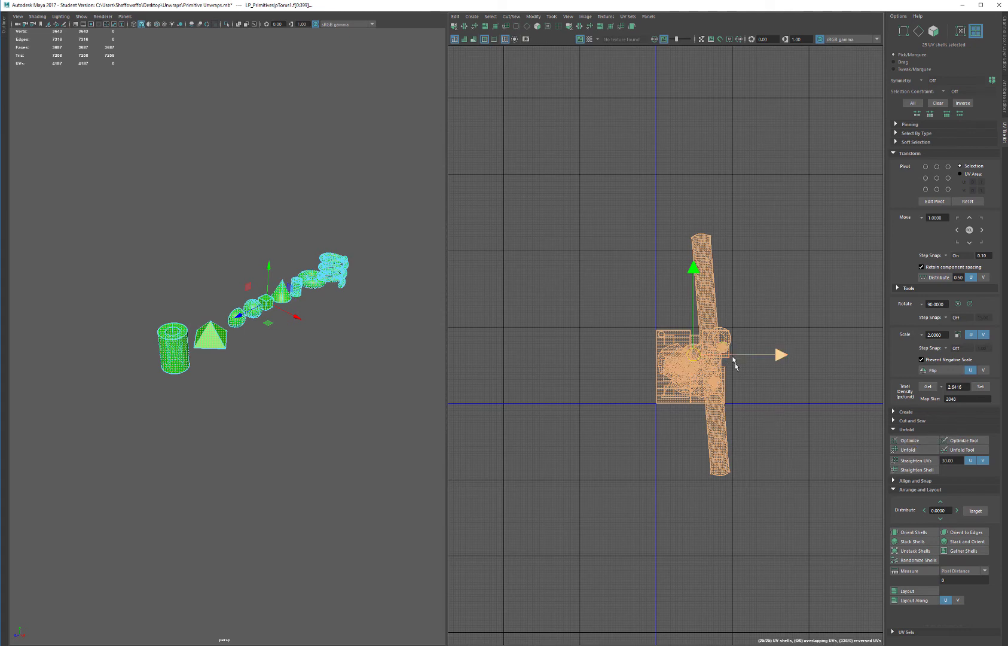
scroll(774, 464, up, 1)
click(913, 531)
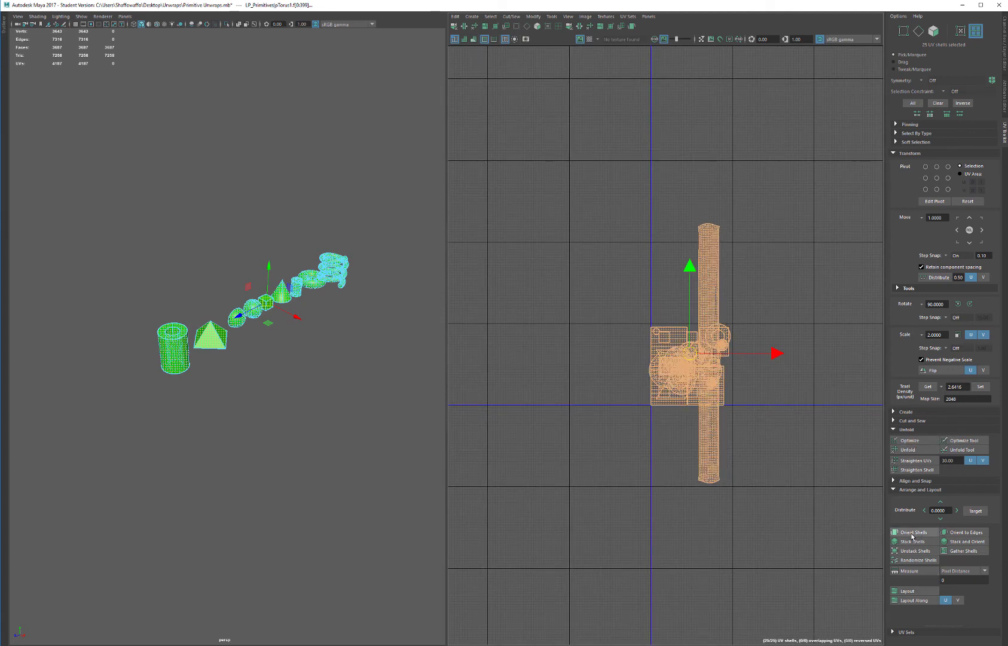
click(906, 592)
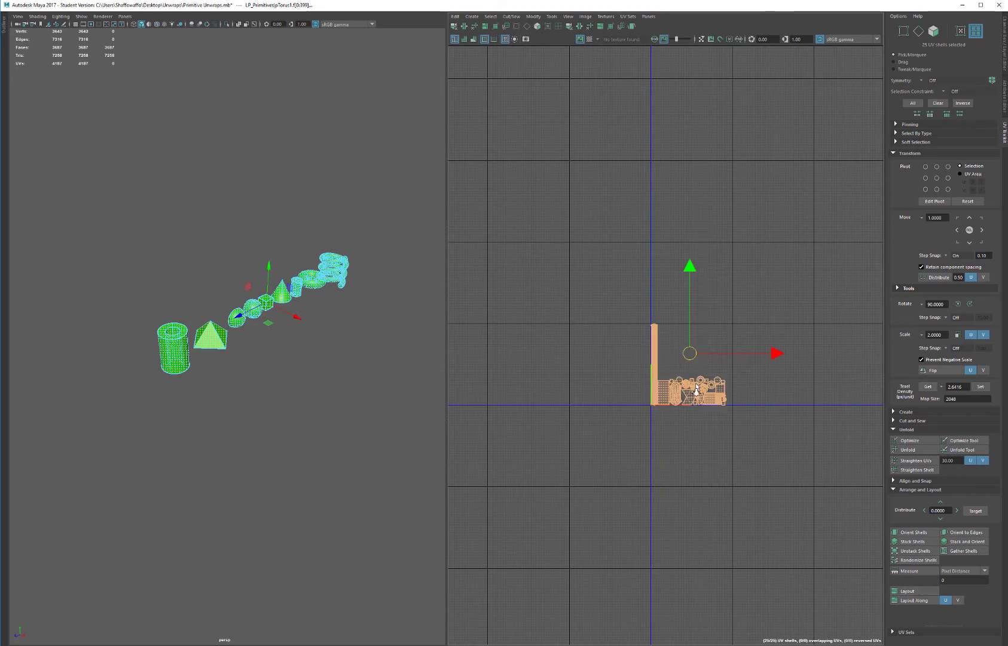
key(f)
key(f)
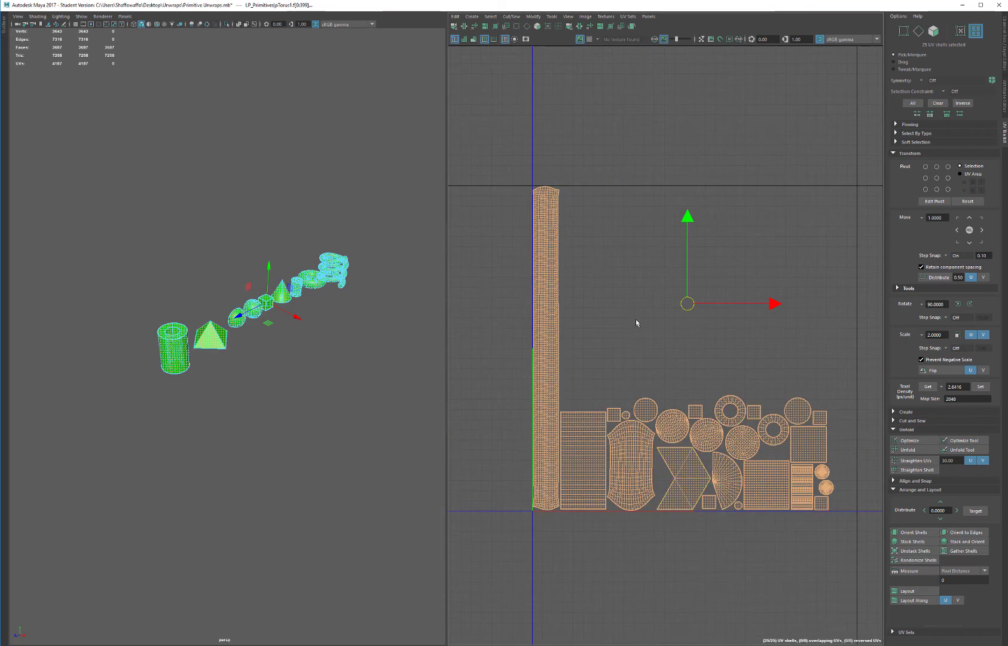
- Clear the UV shell selection and reselect all nine primitives as whole objects
right_click(636, 318)
click(646, 349)
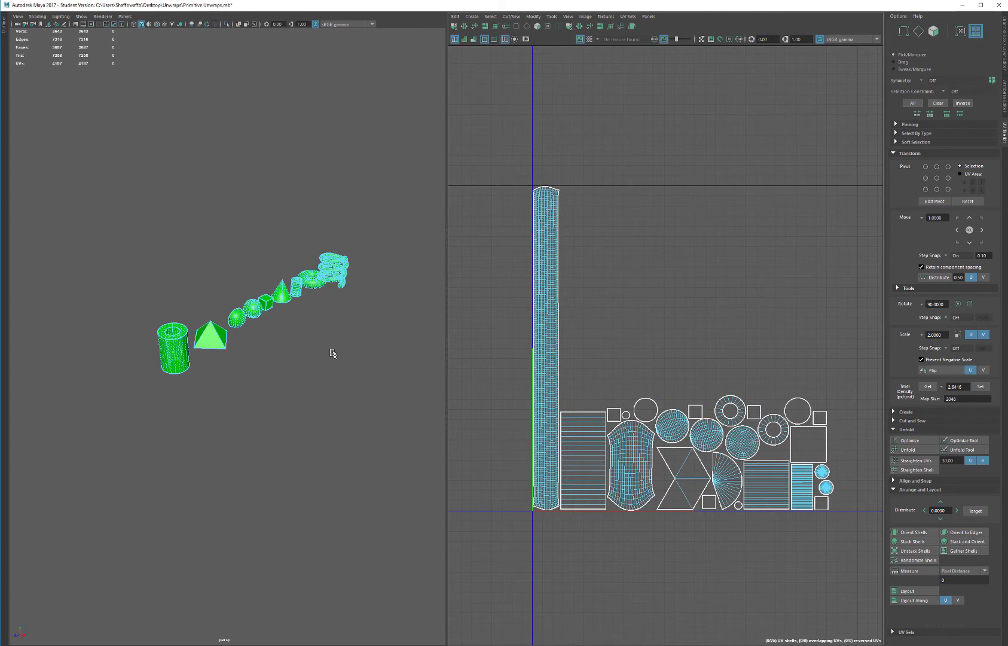
right_drag(316, 281, 376, 257)
click(405, 211)
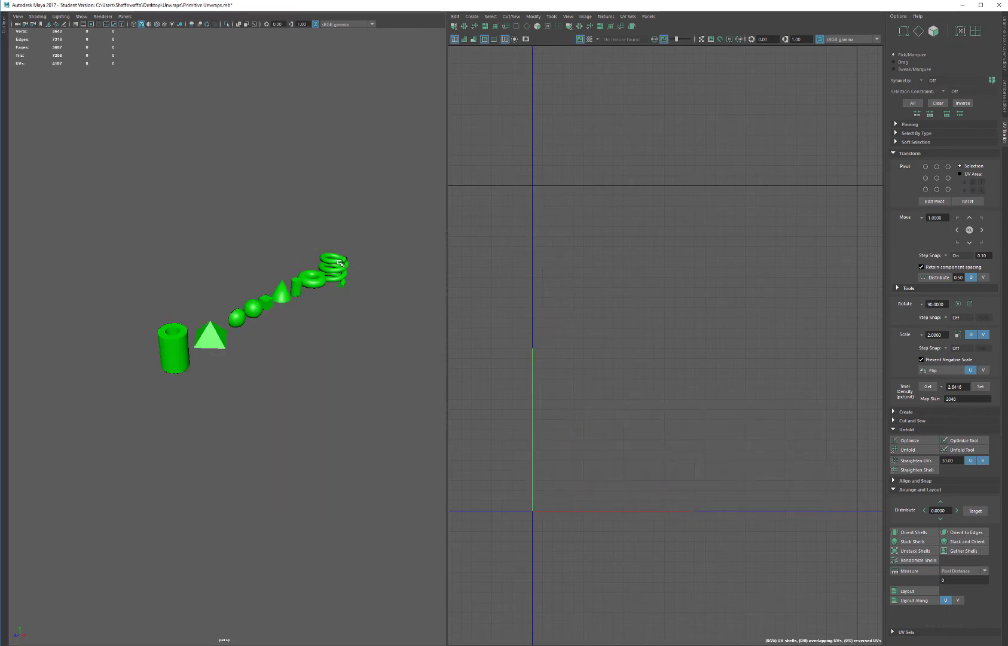
drag(20, 180, 407, 449)
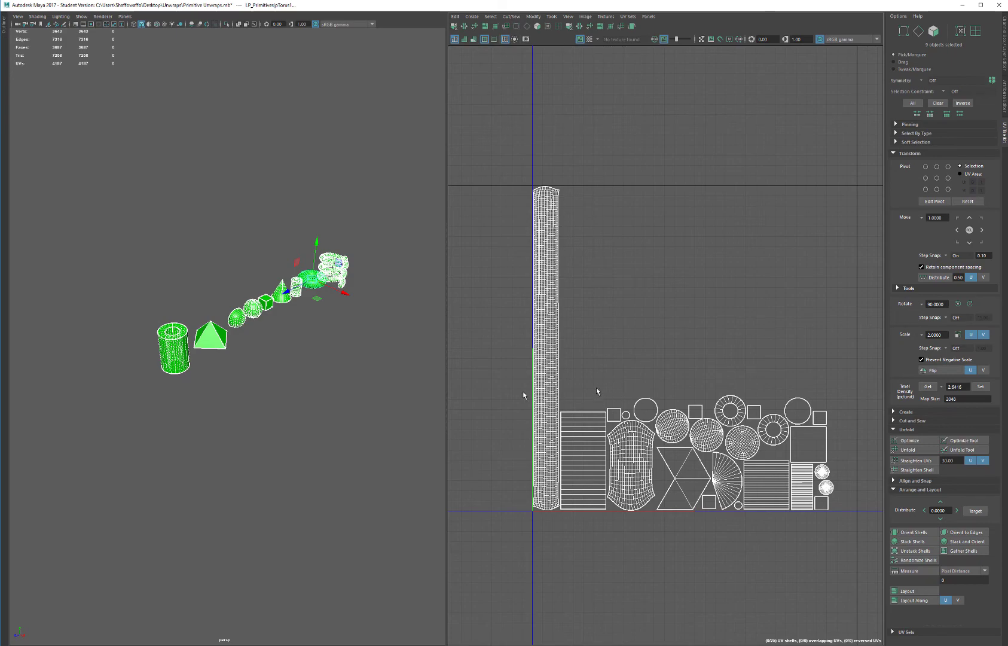
- Examine the helix up close in the 3D view, checking its coils, inner seam and open end
alt+drag(339, 278, 306, 270)
alt+middle_drag(306, 270, 165, 179)
alt+right_drag(165, 180, 208, 352)
alt+drag(207, 352, 334, 221)
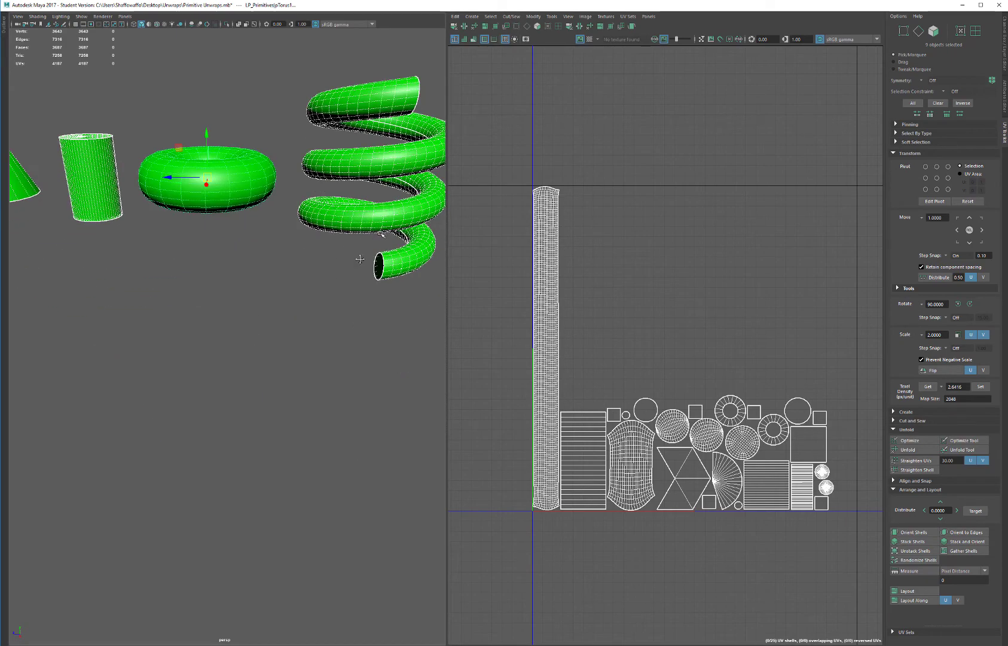
alt+middle_drag(335, 221, 188, 364)
alt+right_drag(188, 365, 293, 371)
alt+drag(293, 372, 263, 366)
alt+right_drag(263, 366, 303, 384)
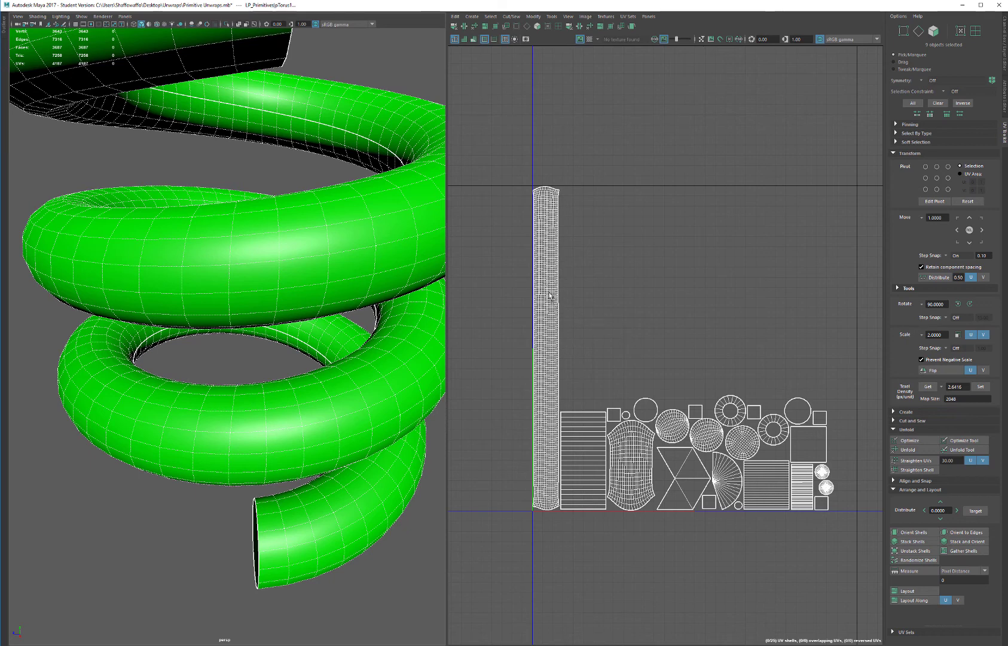
- Select two edge loops across the helix's long UV strip, dividing it into roughly equal thirds, and cut the UVs along them
mouse_move(549, 292)
right_down()
mouse_move(544, 263)
mouse_move(527, 474)
right_up()
alt+middle_drag(527, 475, 533, 432)
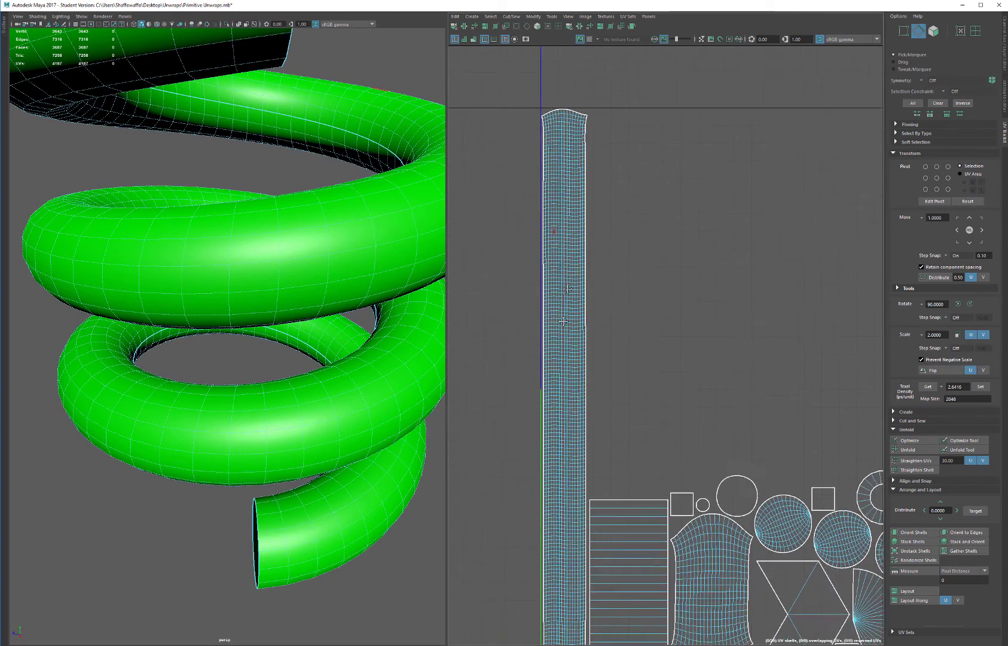
alt+right_drag(554, 377, 565, 467)
alt+right_drag(574, 248, 603, 556)
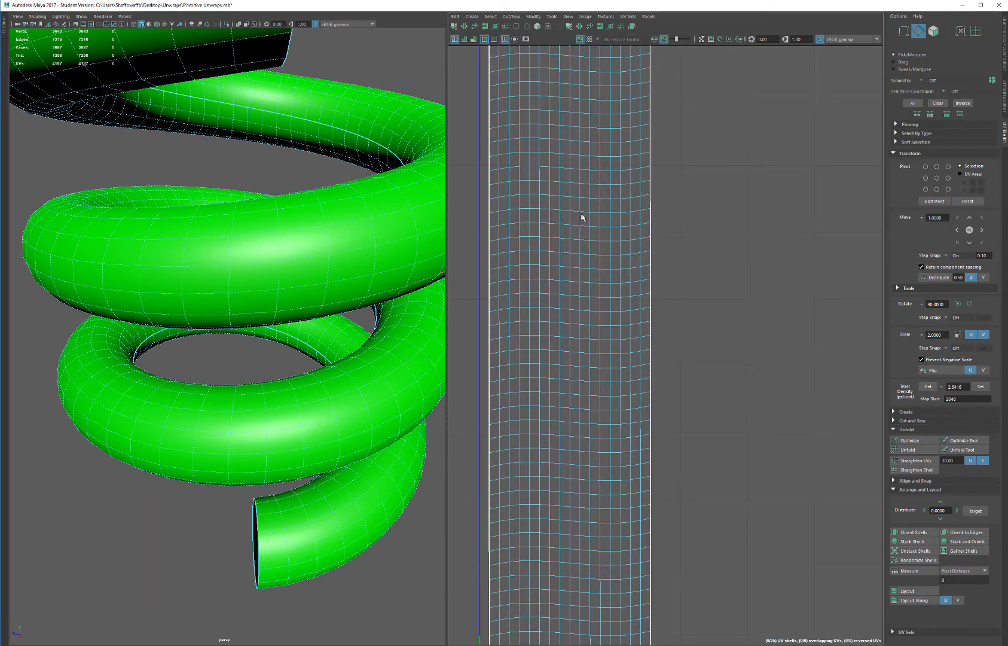
double_click(584, 214)
scroll(588, 227, down, 6)
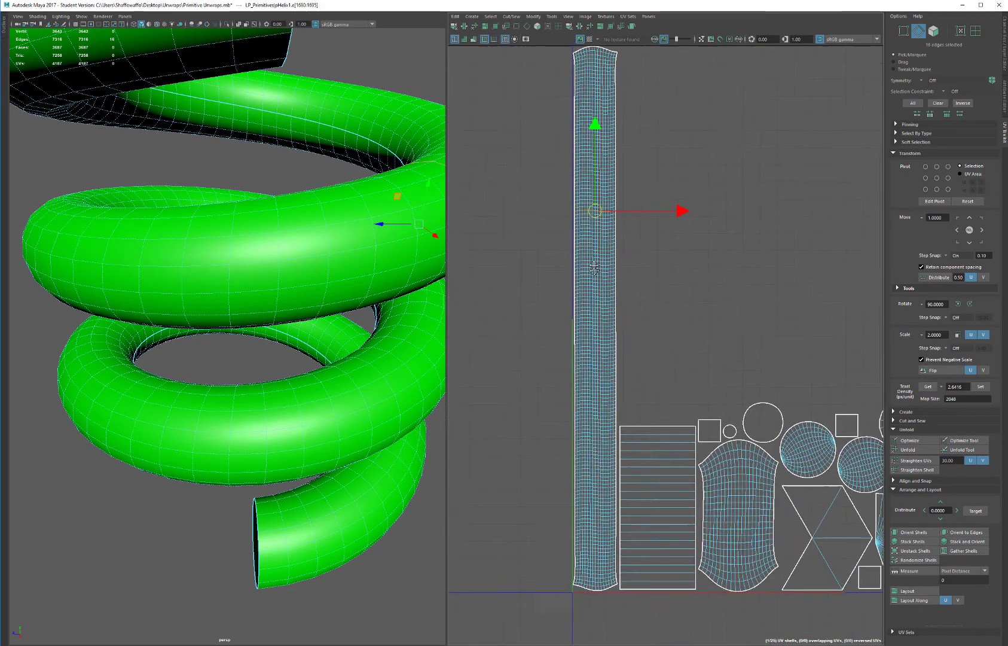
alt+middle_drag(587, 306, 582, 227)
alt+right_drag(582, 225, 597, 526)
alt+middle_drag(597, 468, 600, 310)
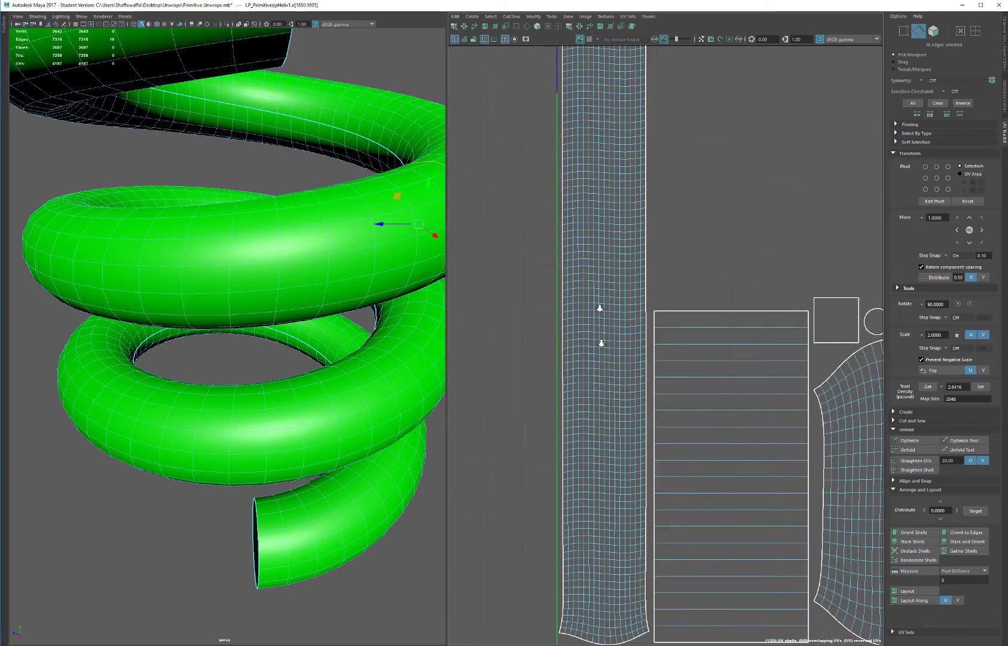
alt+right_drag(600, 310, 610, 410)
shift+double_click(611, 245)
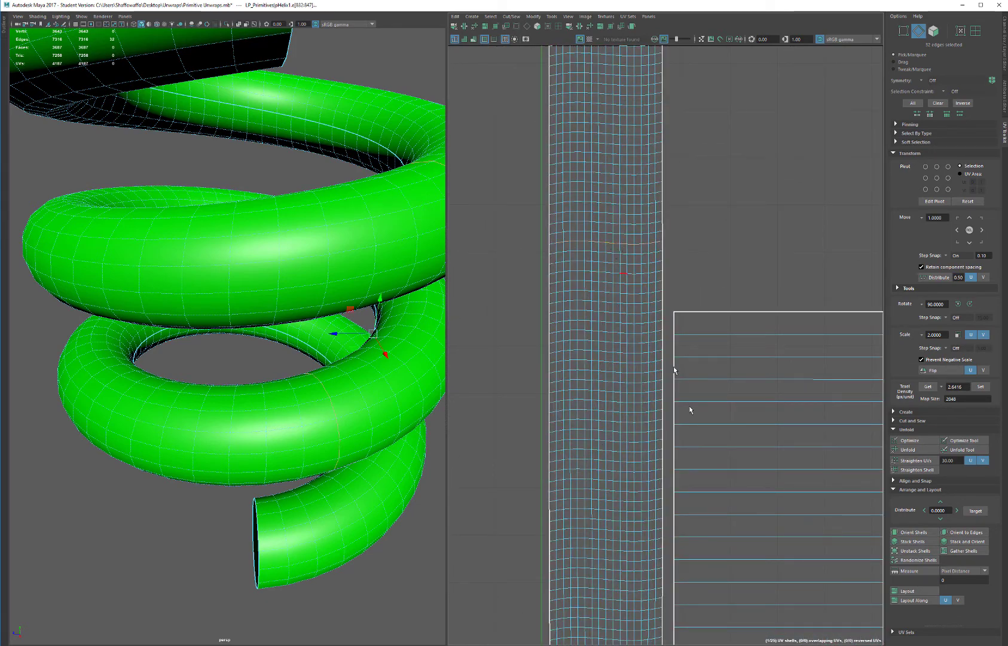
scroll(686, 407, down, 4)
alt+middle_drag(715, 127, 614, 199)
alt+right_drag(628, 369, 636, 269)
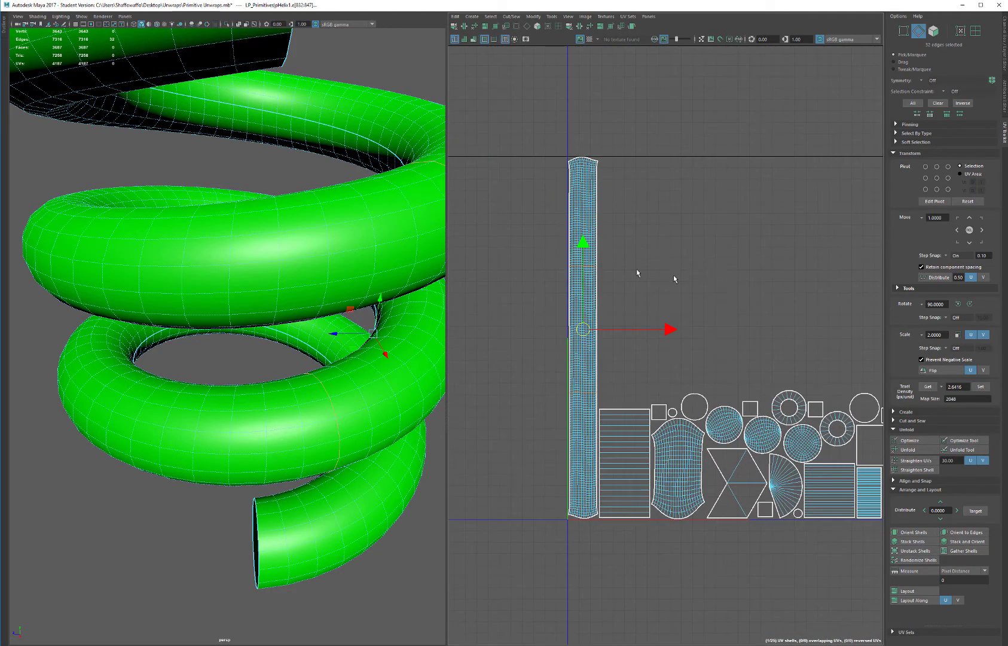
alt+middle_drag(686, 258, 648, 263)
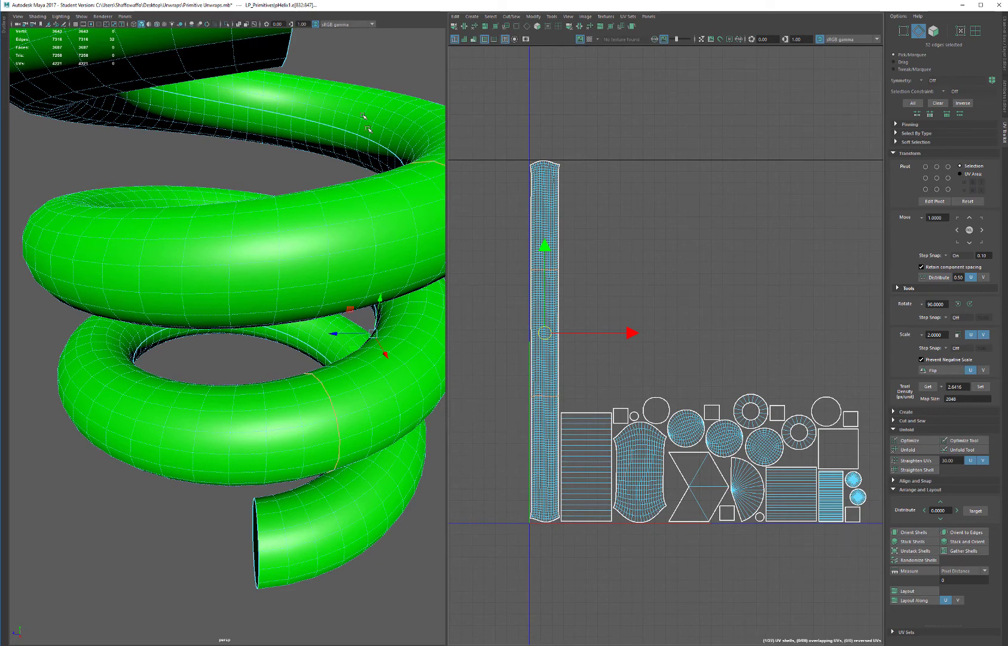
- Check the new cuts on the helix, select every UV shell and lay them all out again in the UV tile
alt+drag(356, 125, 288, 176)
alt+right_drag(288, 176, 199, 305)
alt+drag(199, 305, 309, 218)
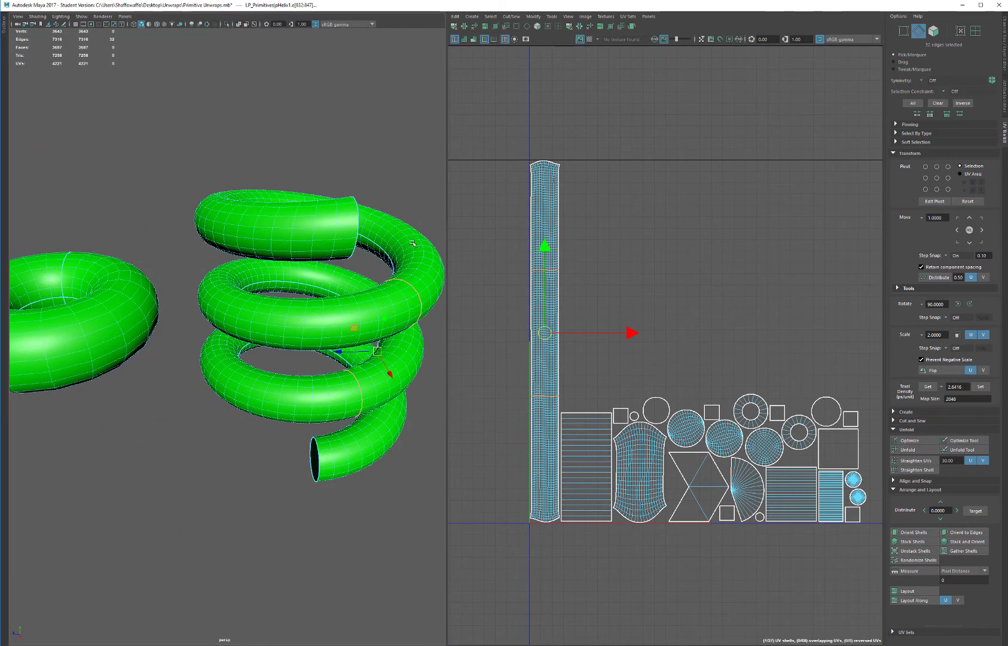
alt+middle_drag(646, 234, 609, 215)
right_drag(590, 177, 545, 164)
drag(457, 87, 882, 565)
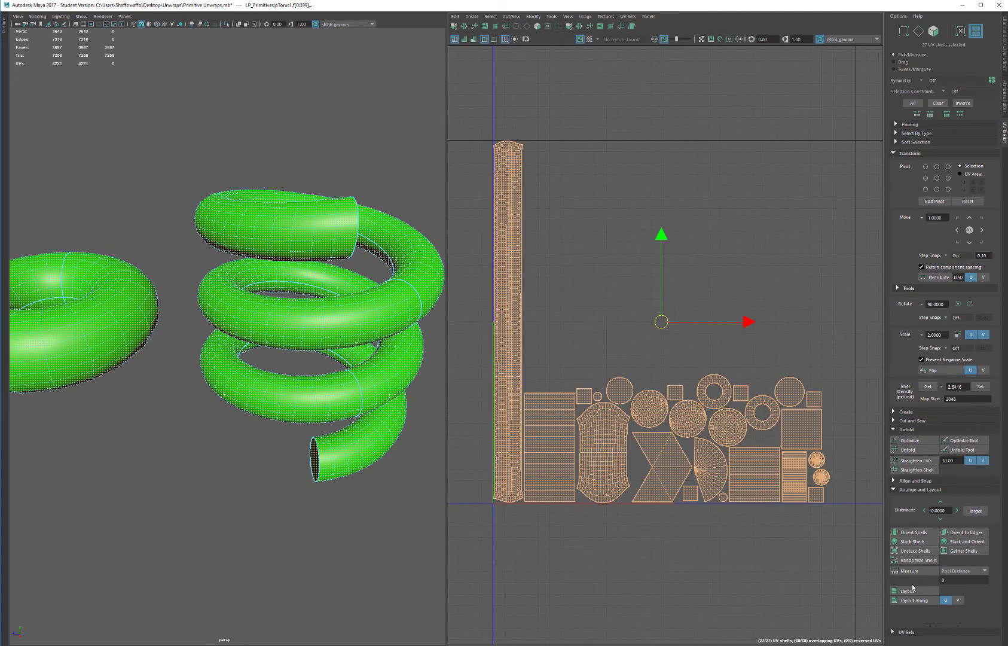
click(906, 590)
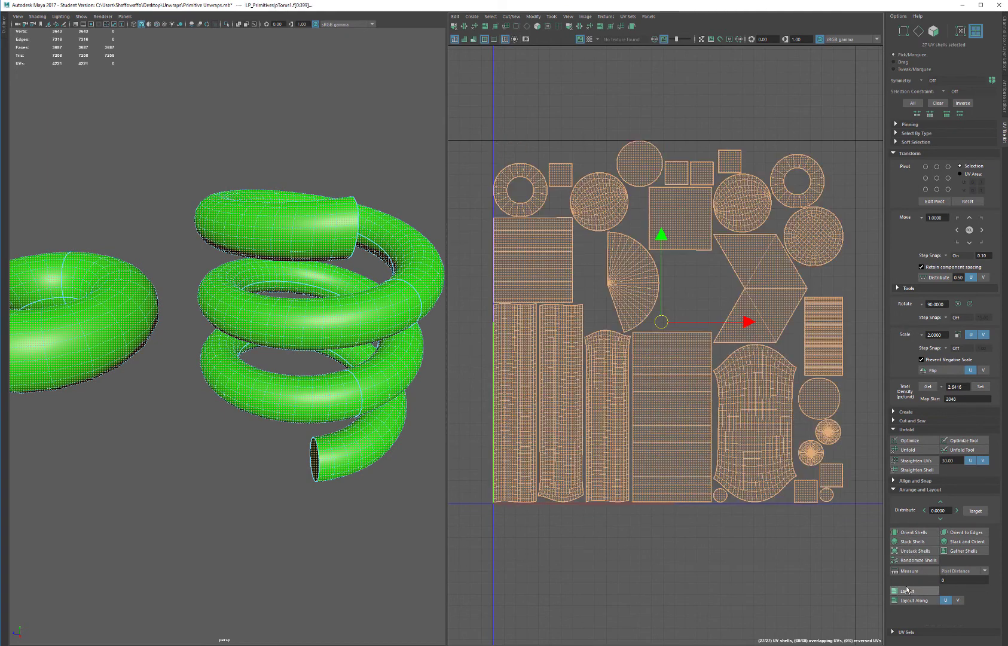
- Clear the UV shell selection, return to object selection on the torus and save the scene as a student version file
click(626, 532)
alt+middle_drag(670, 382, 626, 381)
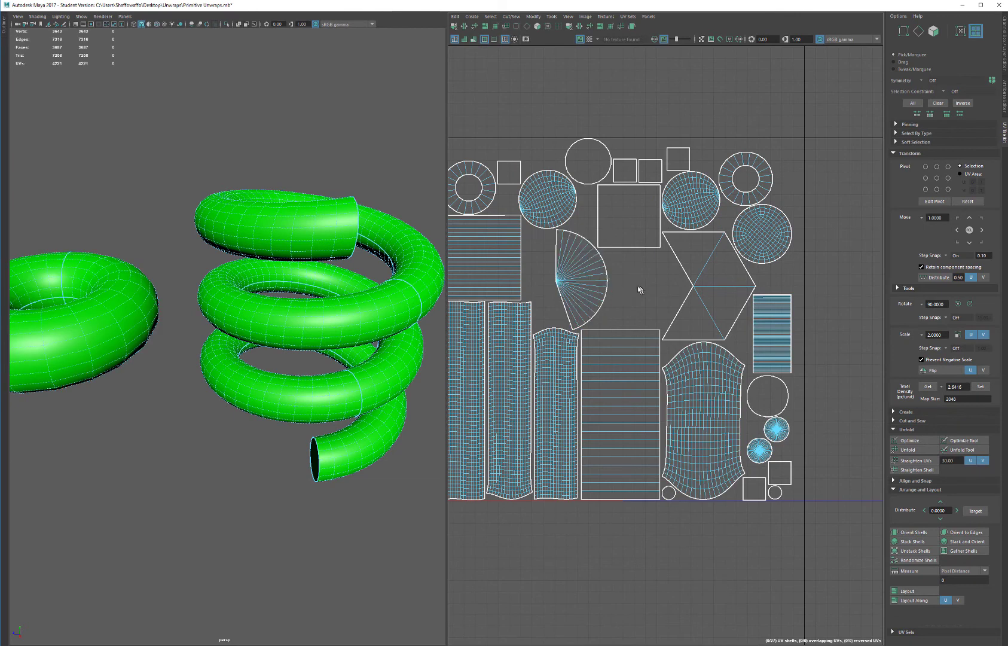
alt+middle_drag(579, 170, 609, 176)
alt+right_drag(609, 175, 573, 134)
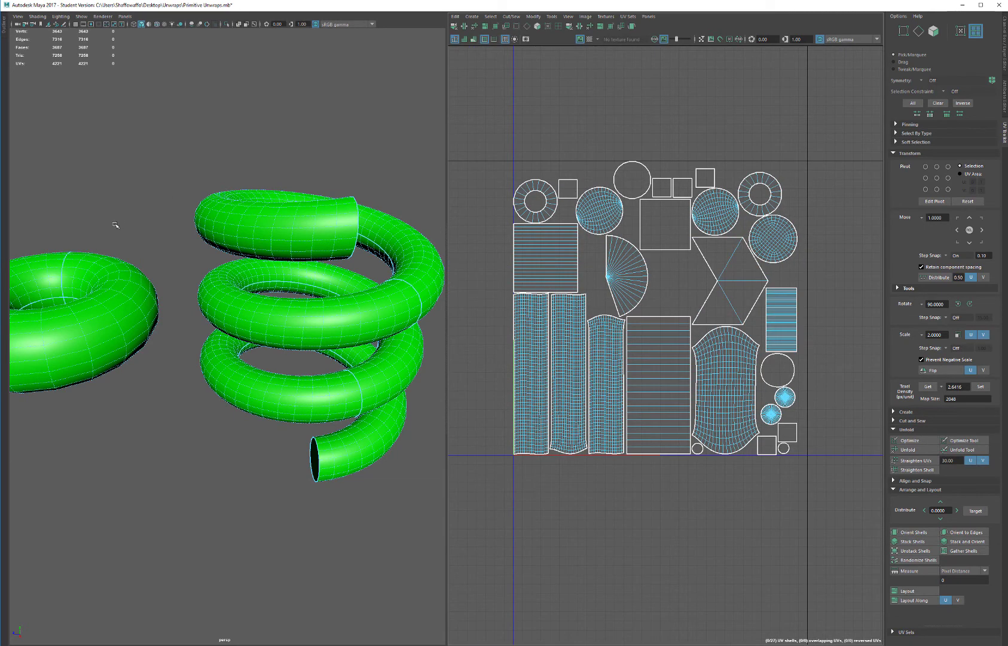
right_drag(192, 195, 229, 195)
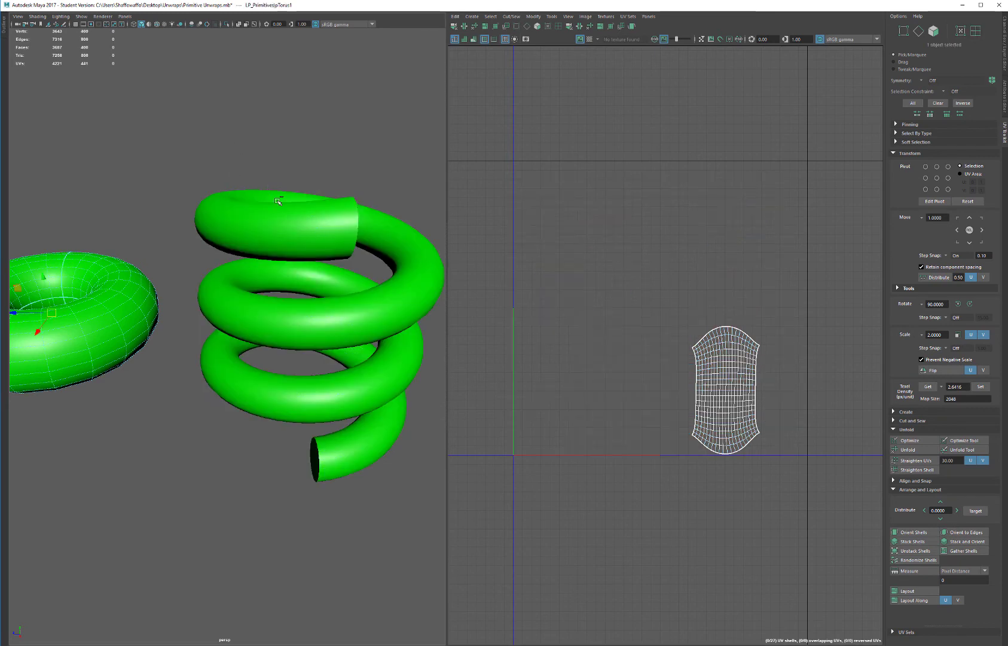
key(ctrl+s)
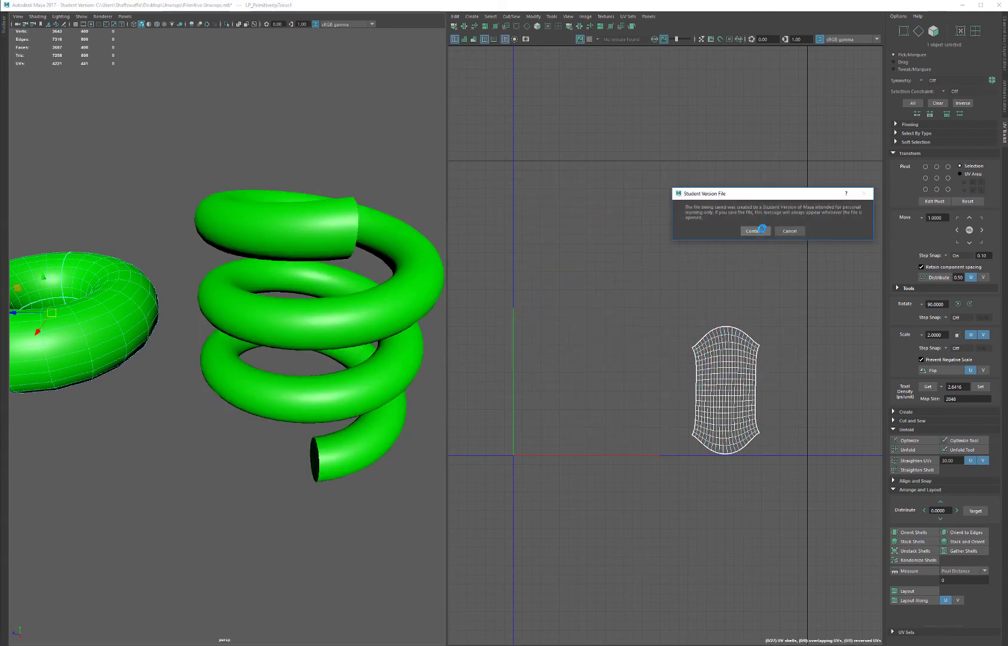
click(756, 231)
- Select the whole row of nine primitives and review them alongside their combined UV layout
scroll(235, 242, down, 10)
click(39, 283)
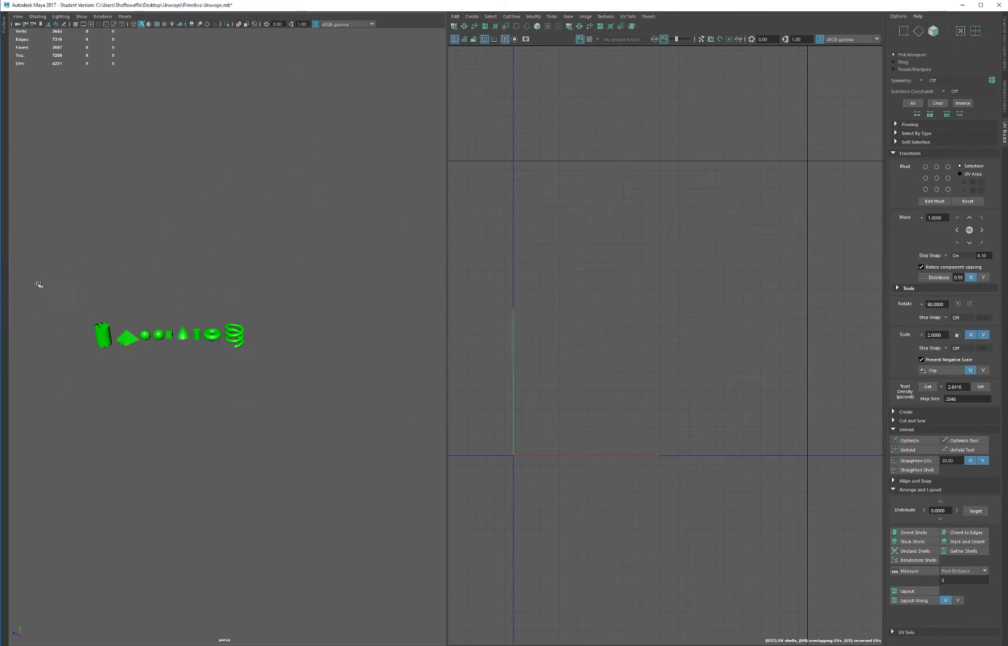
drag(23, 282, 254, 404)
alt+drag(109, 344, 167, 363)
alt+middle_drag(198, 283, 269, 224)
alt+right_drag(269, 224, 313, 333)
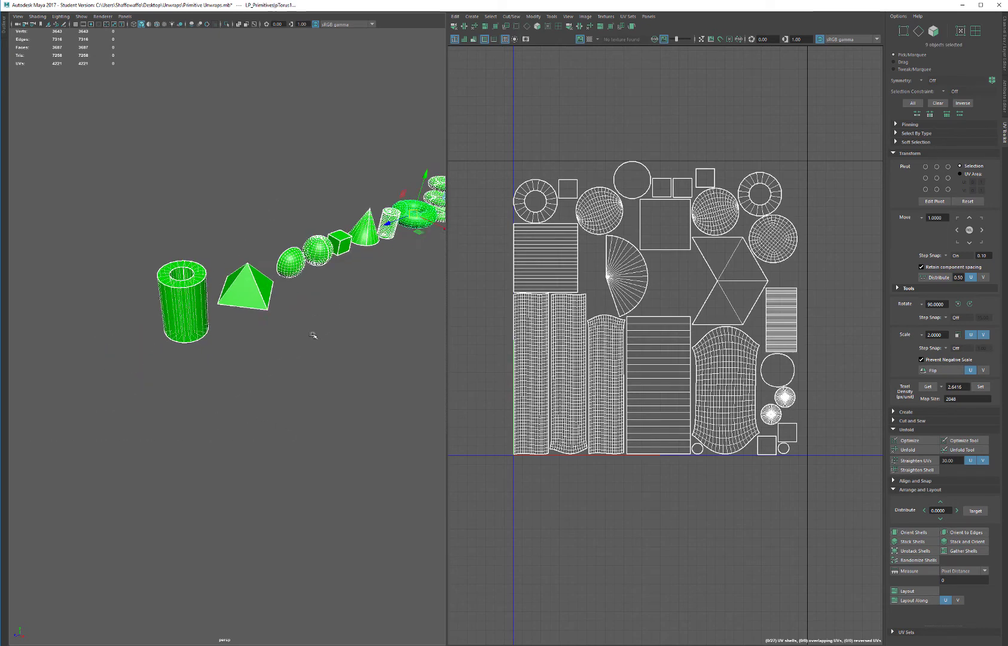
- Lay out the UVs of all nine selected primitives using the Unfold3D method instead of Legacy
alt+drag(329, 297, 290, 285)
alt+middle_drag(290, 286, 240, 318)
alt+right_drag(220, 297, 230, 309)
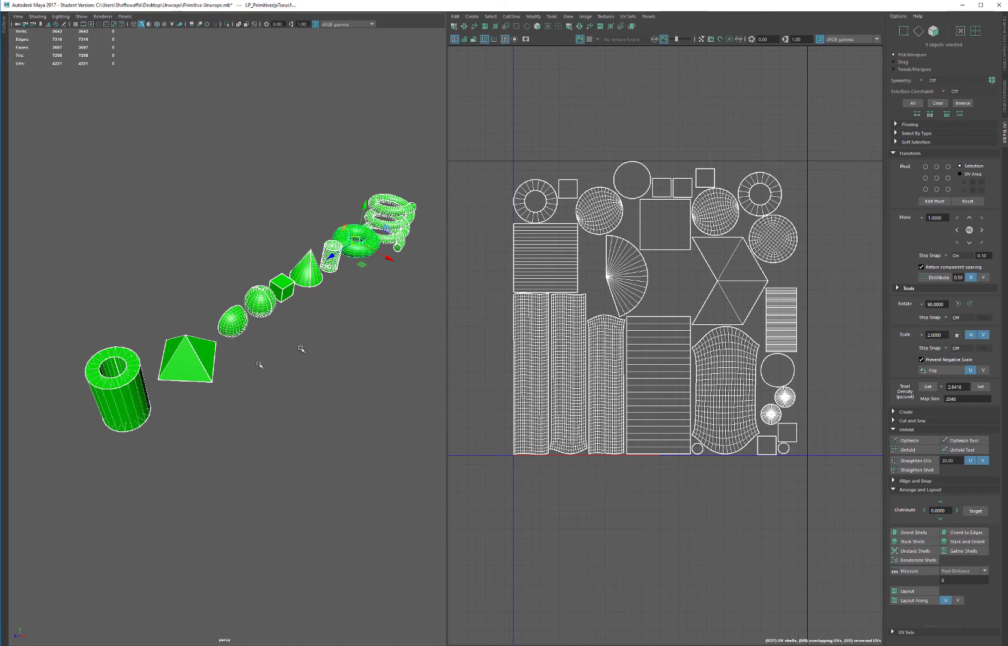
alt+middle_drag(364, 295, 359, 288)
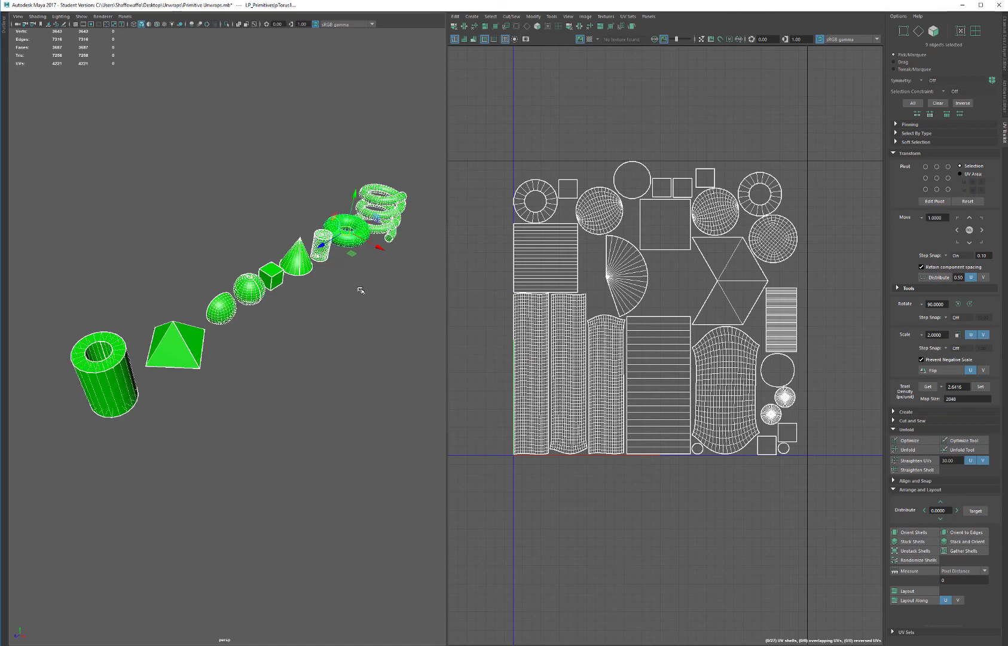
scroll(682, 302, up, 3)
scroll(681, 335, up, 2)
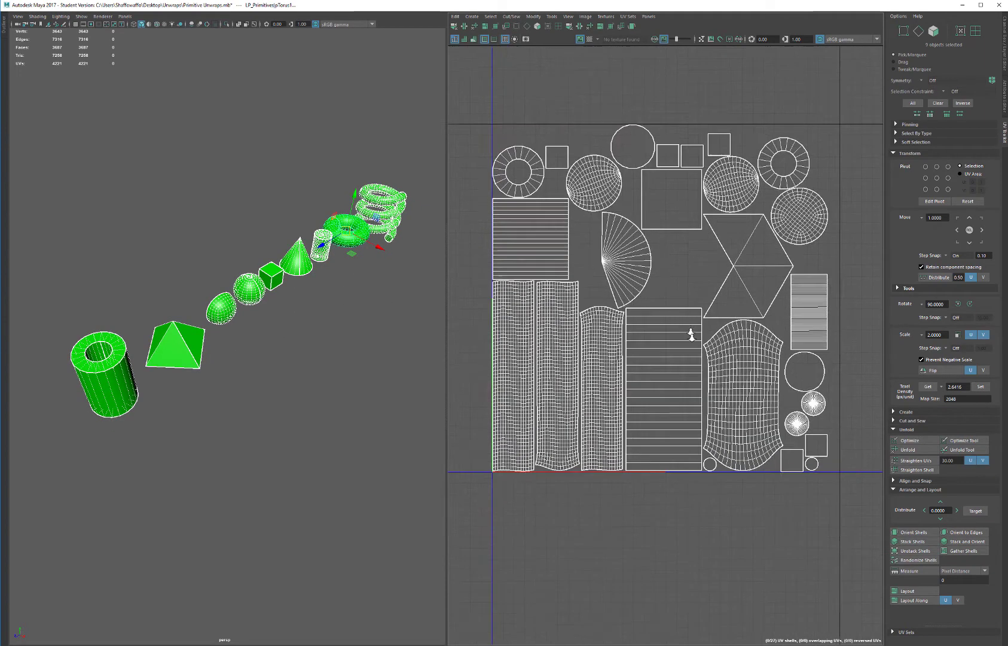
shift+click(913, 592)
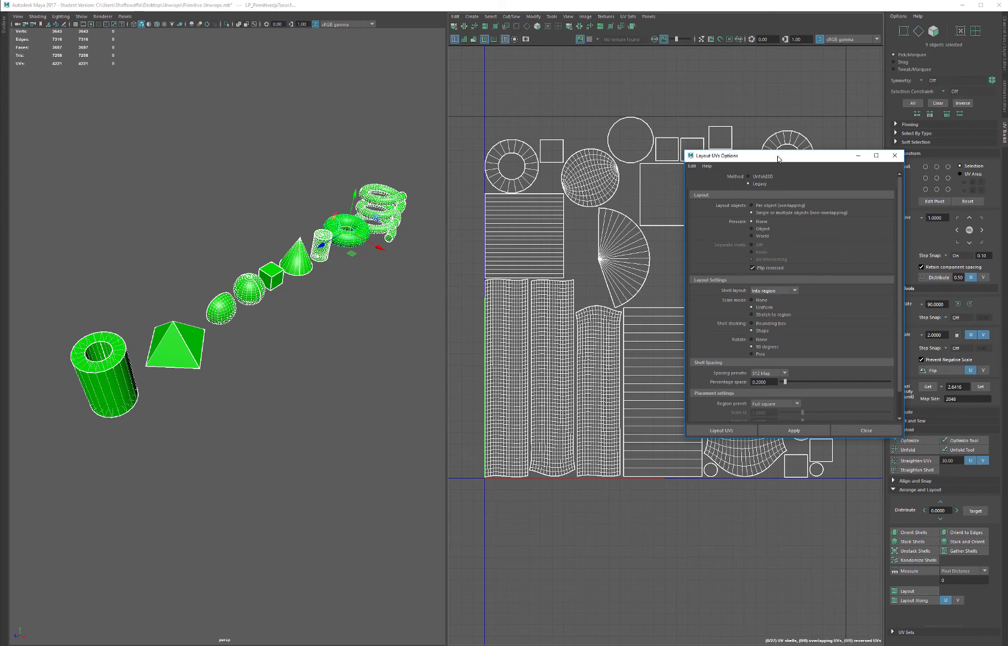
drag(778, 158, 247, 176)
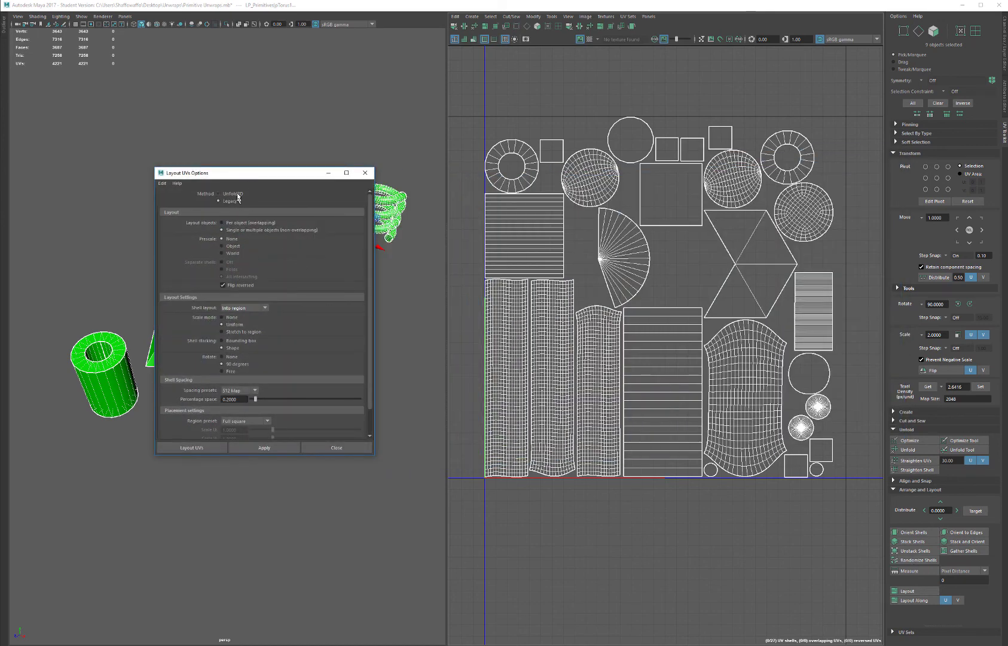
click(219, 194)
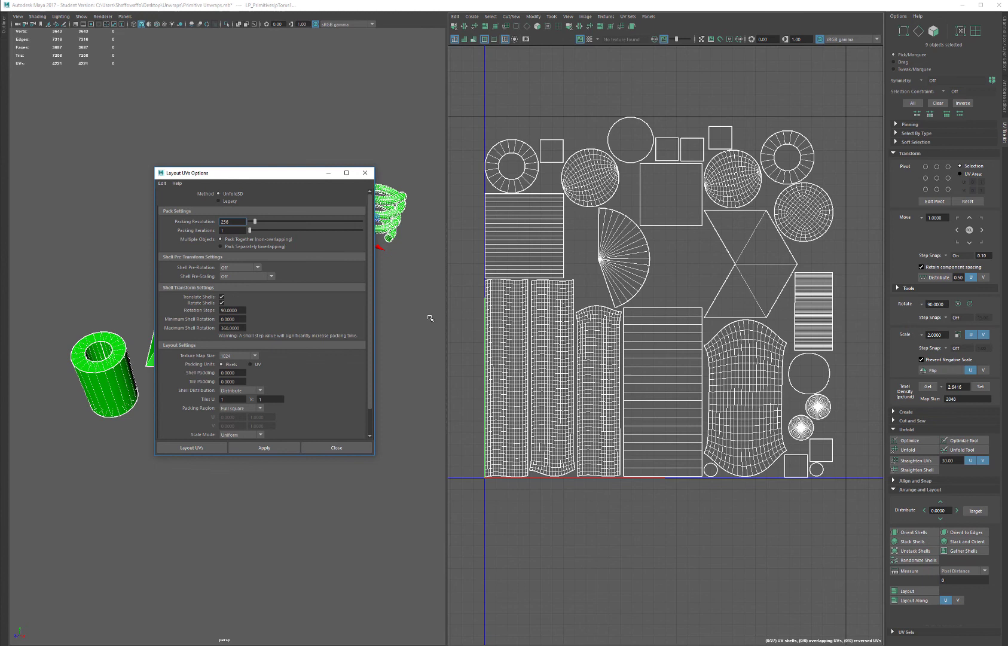
click(229, 201)
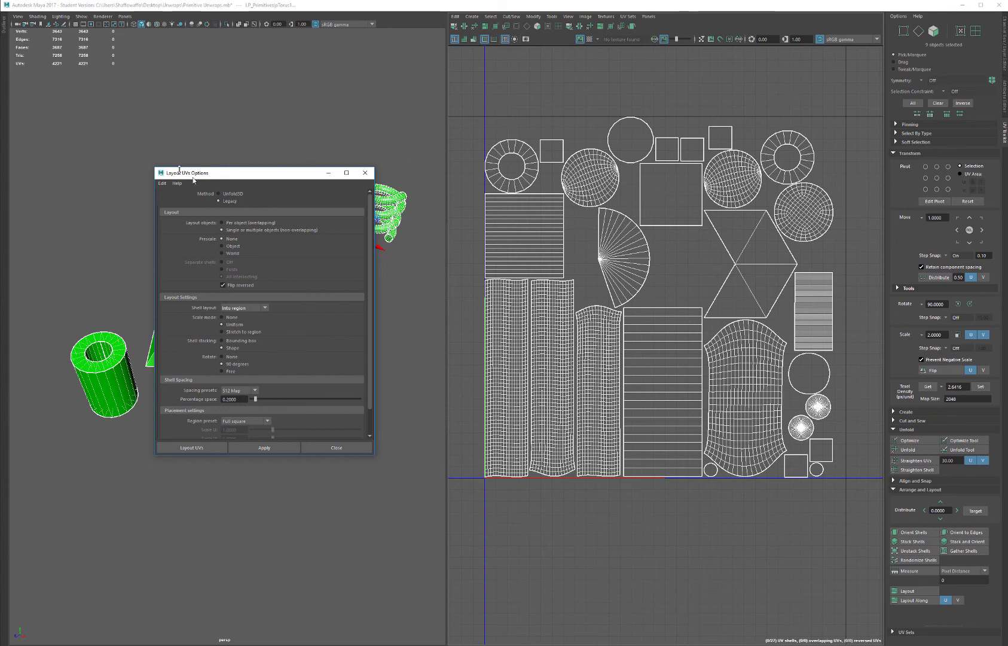
click(230, 194)
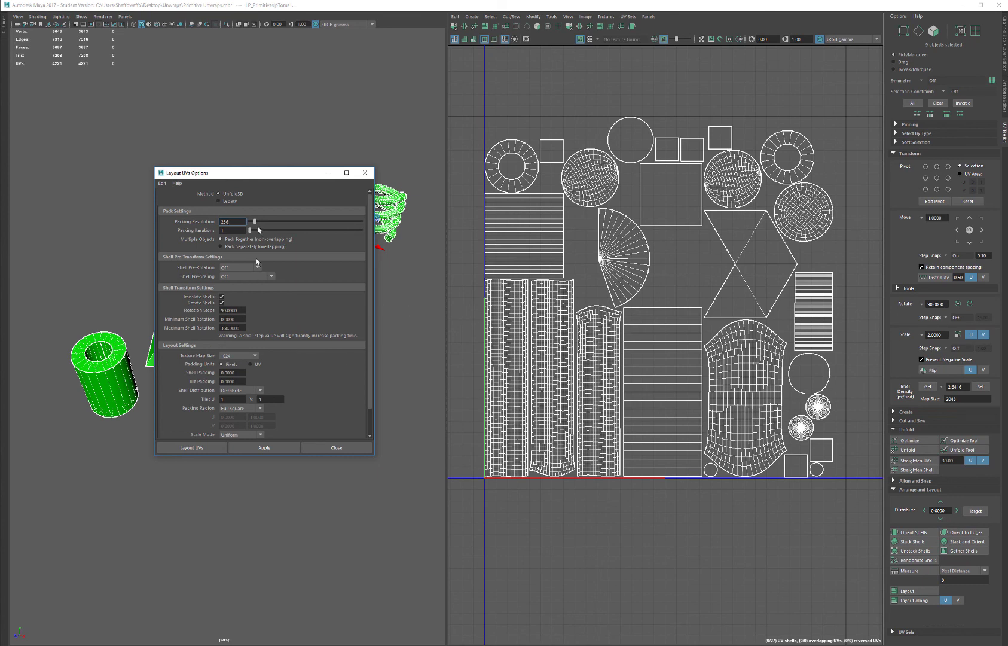
click(193, 448)
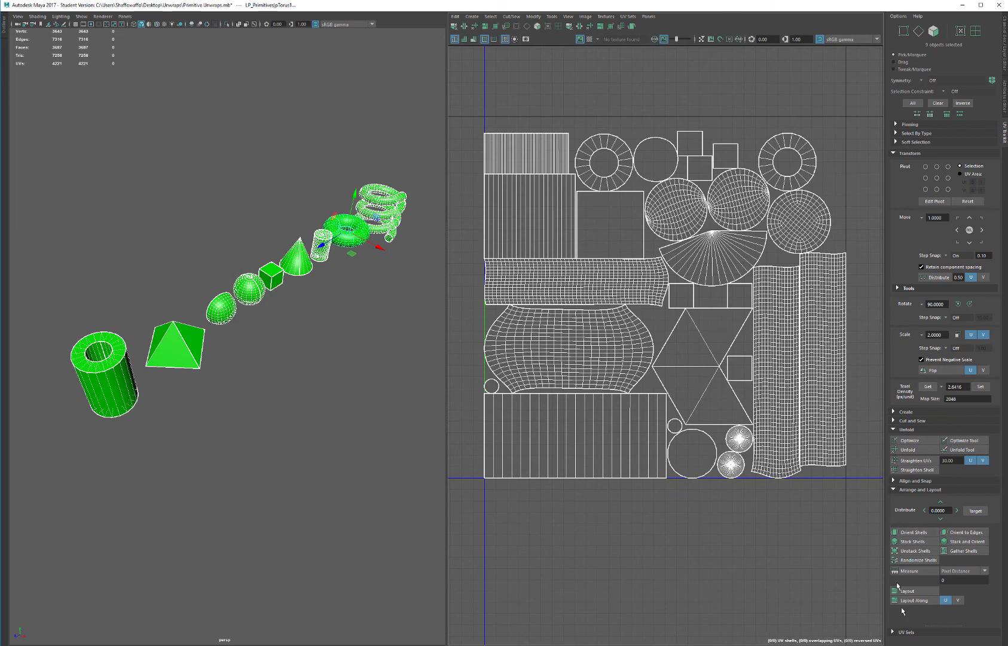
- Examine the spacing between neighbouring shells in the new UV layout, close up around the small squares and circular caps
right_drag(720, 255, 725, 76)
scroll(653, 120, up, 10)
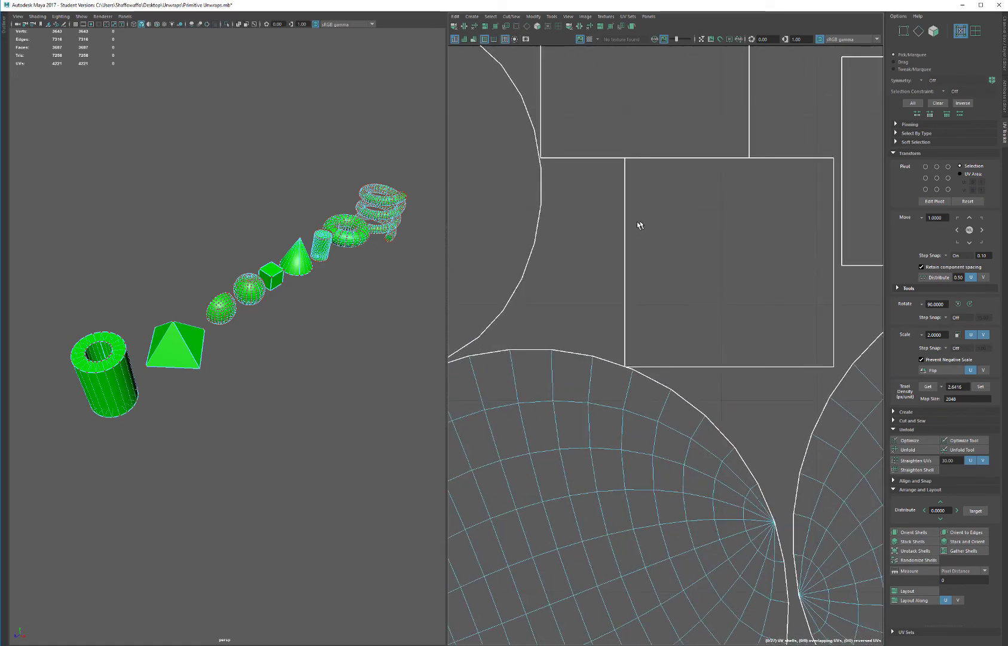
alt+middle_drag(716, 151, 708, 191)
alt+right_drag(722, 219, 731, 262)
right_drag(747, 162, 792, 156)
alt+right_drag(823, 362, 809, 159)
scroll(815, 310, down, 3)
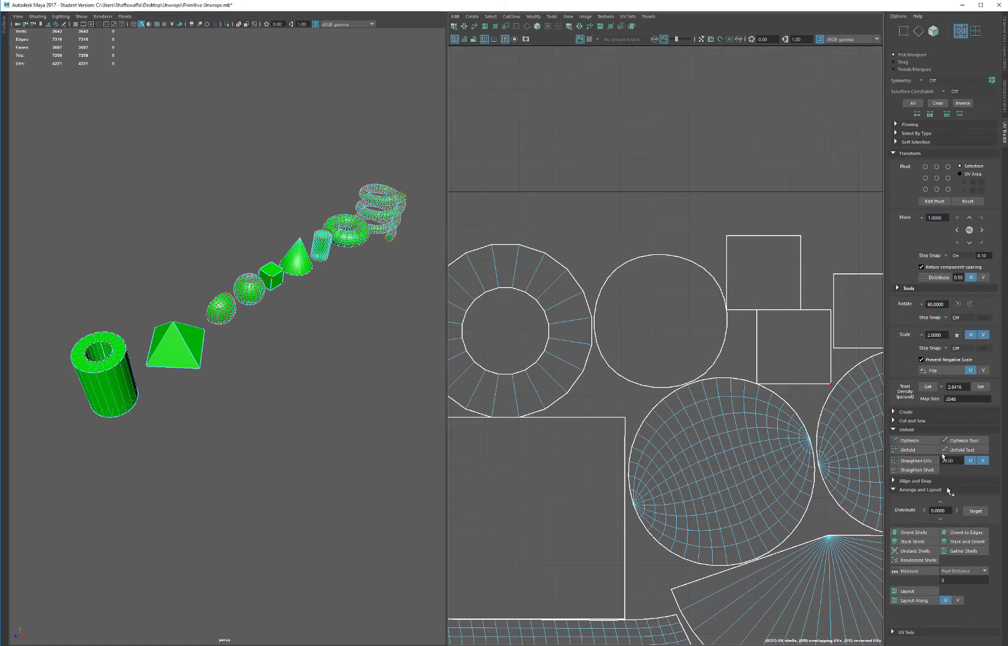
- Set the Unfold3D layout's shell padding to 2 pixels and run the layout
shift+click(918, 592)
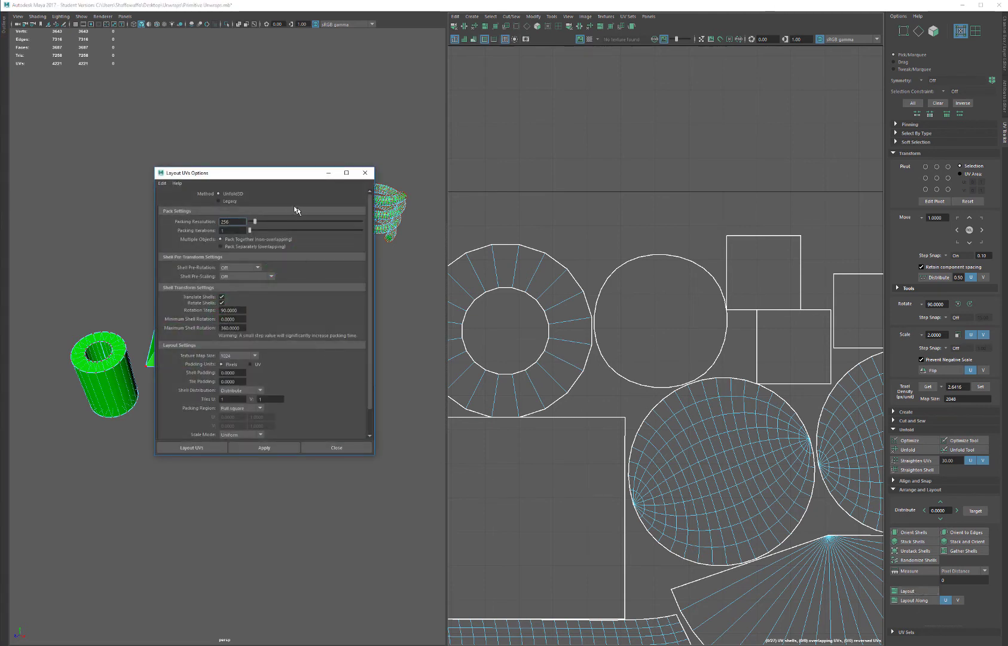
click(243, 372)
text(2)
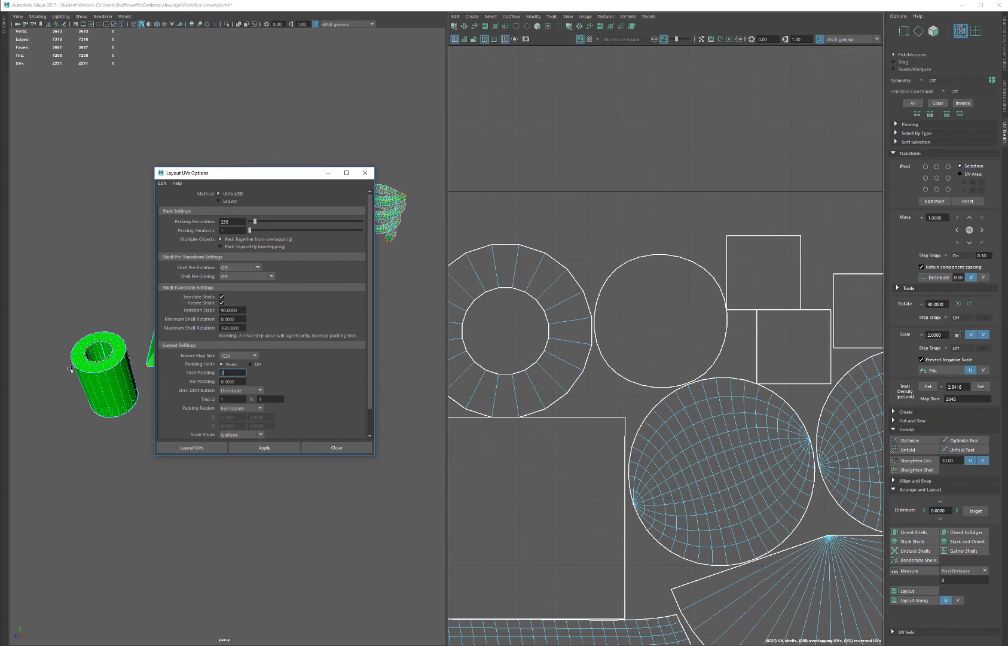
click(210, 447)
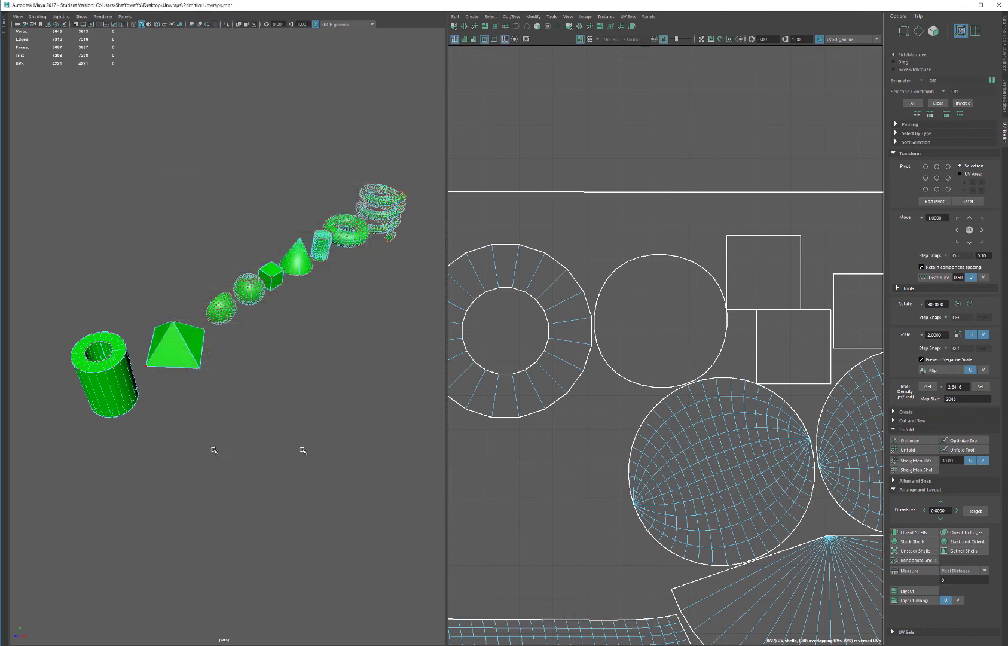
- Undo the last layout, select every UV shell and lay them all out again in the UV tile
key(f)
right_drag(638, 157, 611, 145)
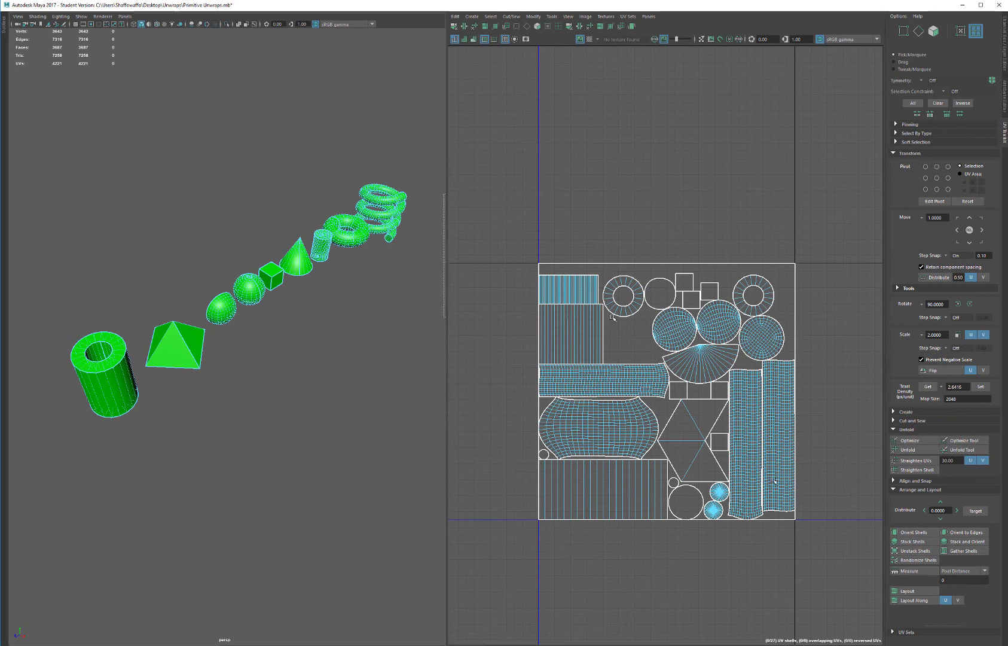
click(705, 246)
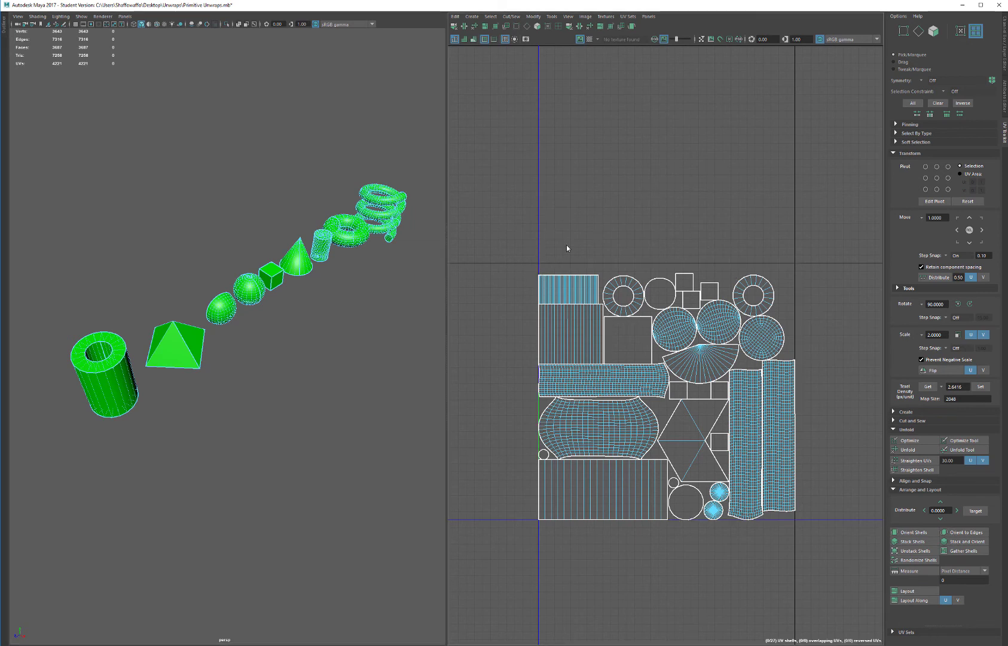
right_drag(566, 245, 506, 216)
drag(891, 590, 913, 607)
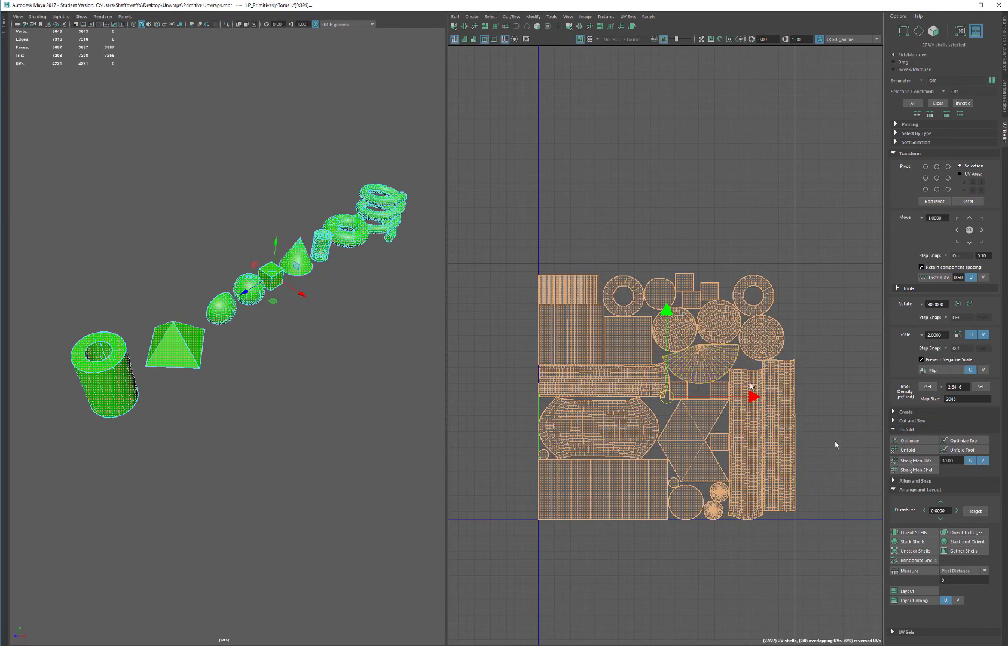
click(920, 593)
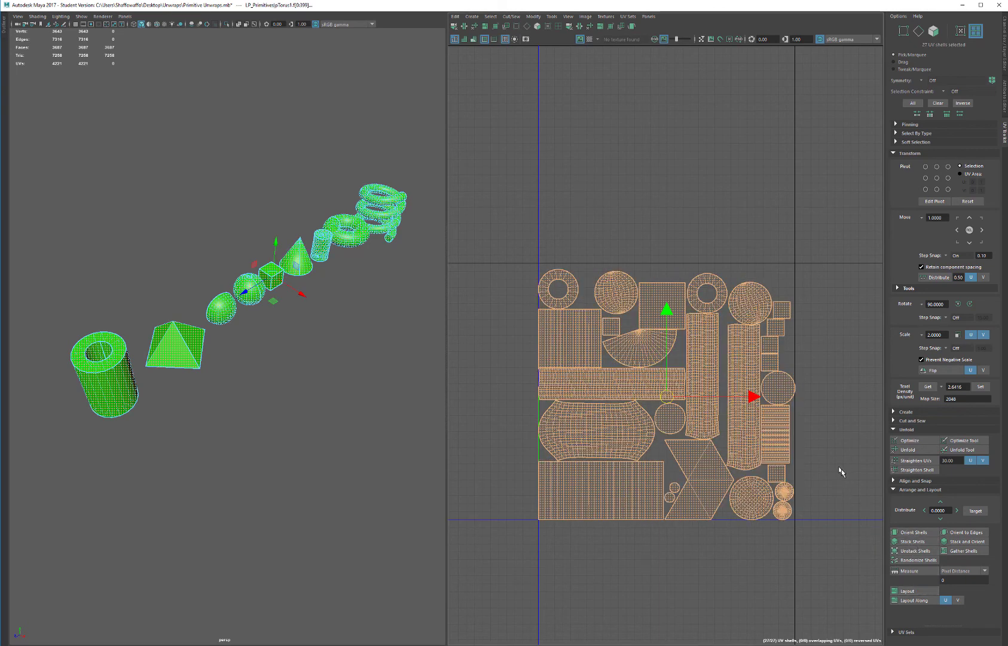
- Examine the repacked UV layout up close, checking the padding between shells and how well the tile is filled
click(840, 471)
scroll(772, 515, up, 4)
alt+middle_drag(744, 541, 709, 595)
scroll(771, 339, up, 4)
alt+middle_drag(574, 448, 664, 369)
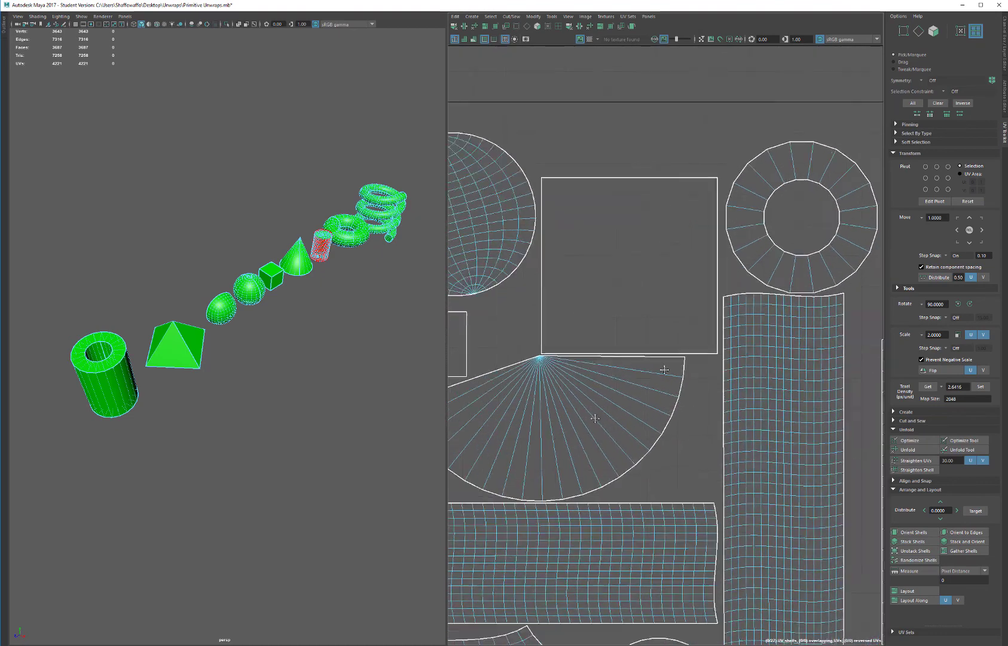
scroll(720, 327, down, 5)
scroll(612, 241, down, 1)
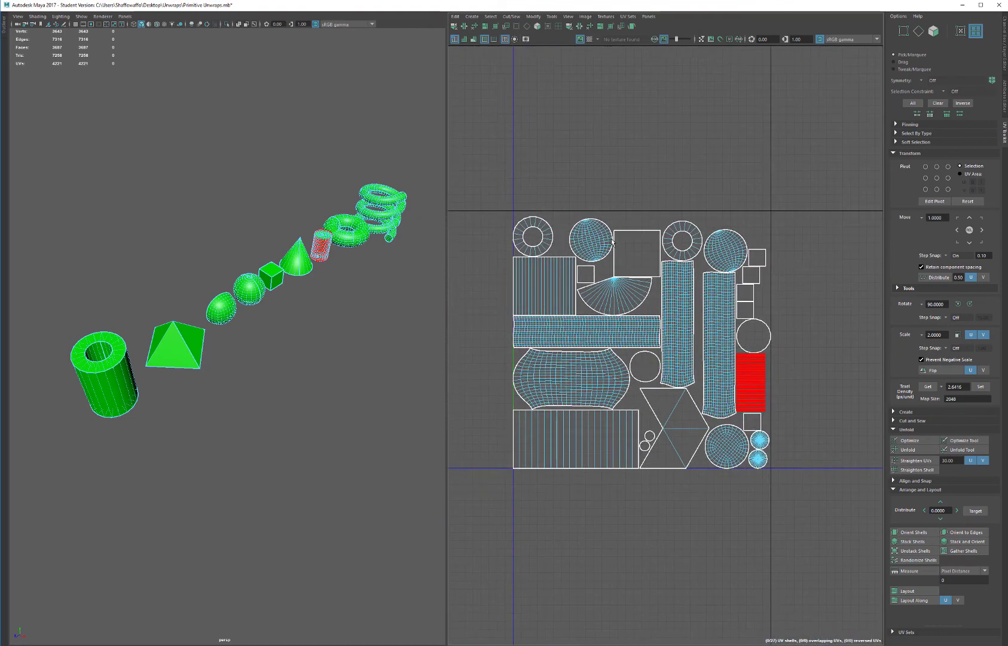
scroll(612, 241, up, 1)
click(610, 299)
alt+middle_drag(610, 299, 627, 301)
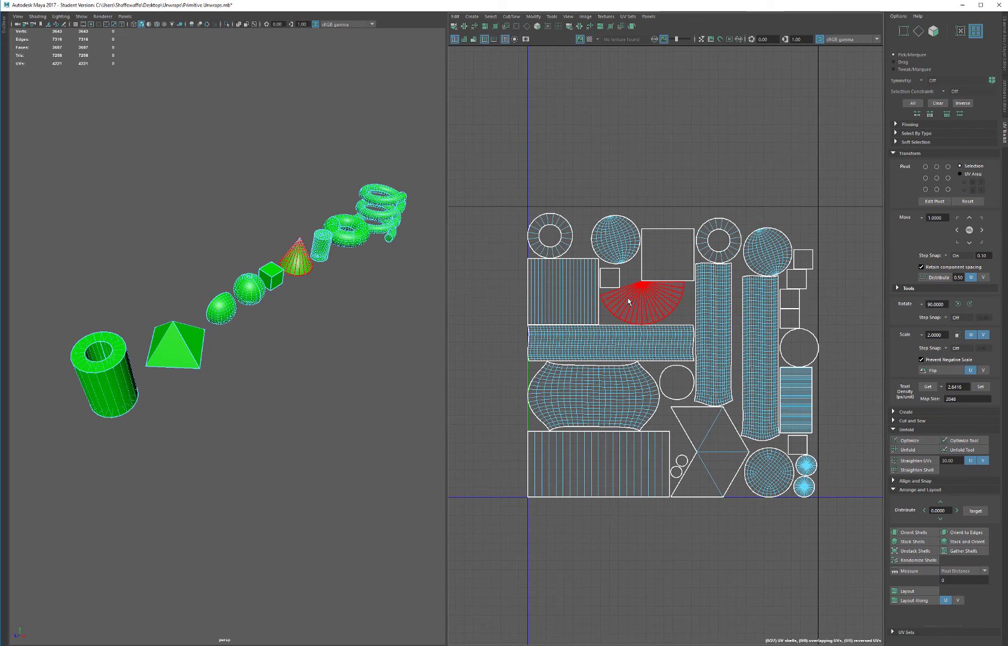
- Return from UV shell selection to object selection and deselect all primitives
click(619, 232)
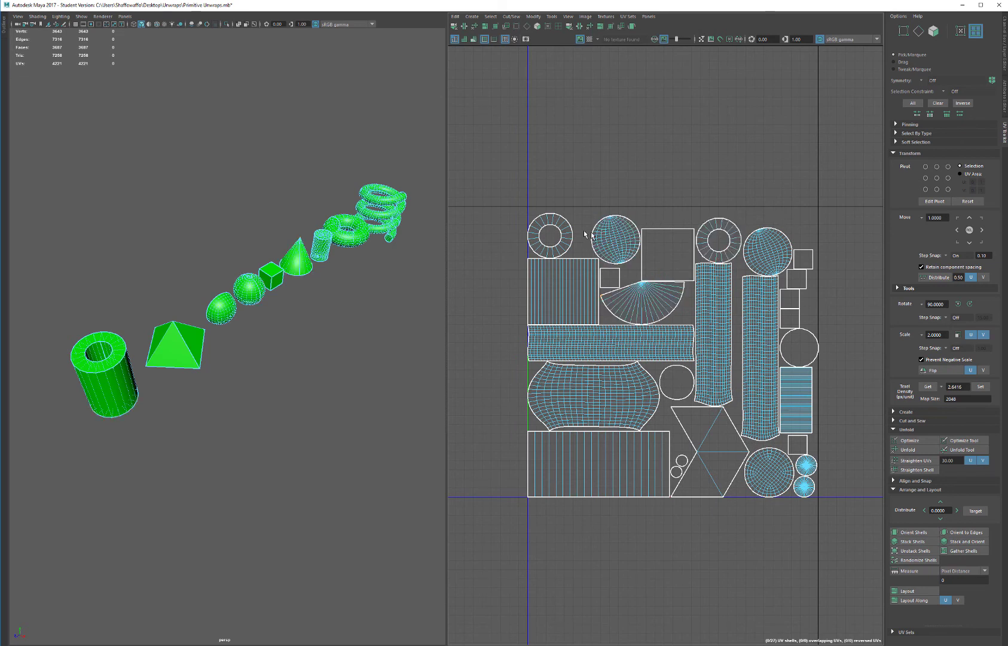
right_drag(317, 159, 322, 315)
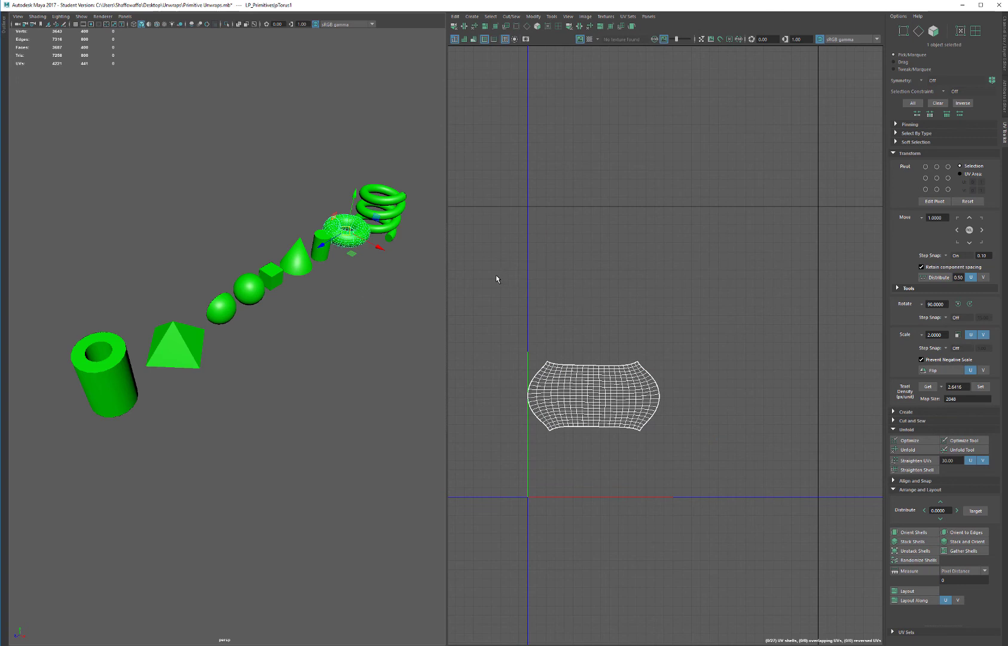
click(435, 339)
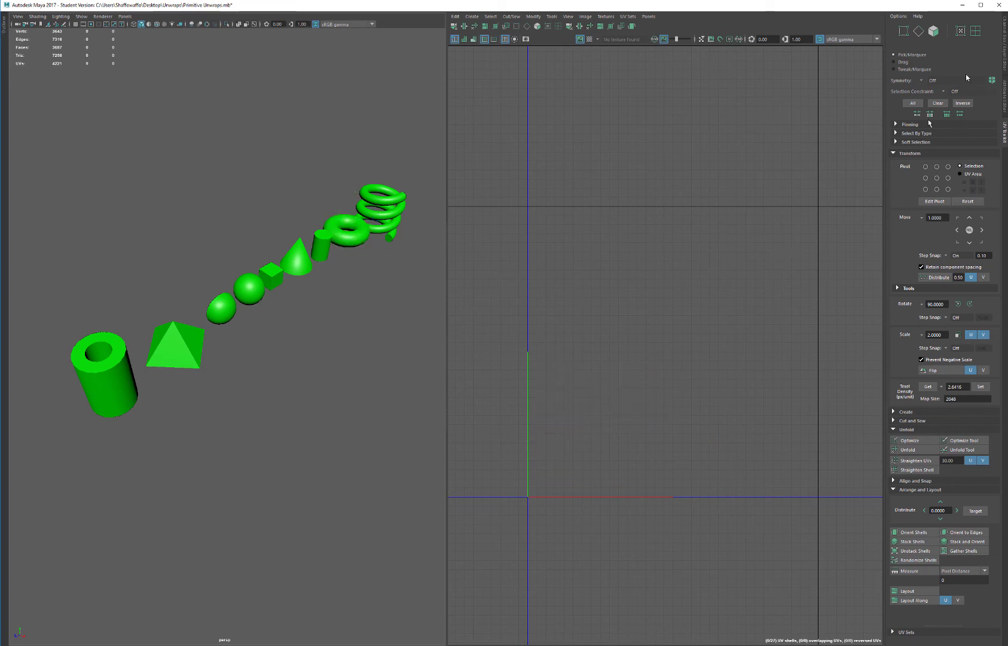